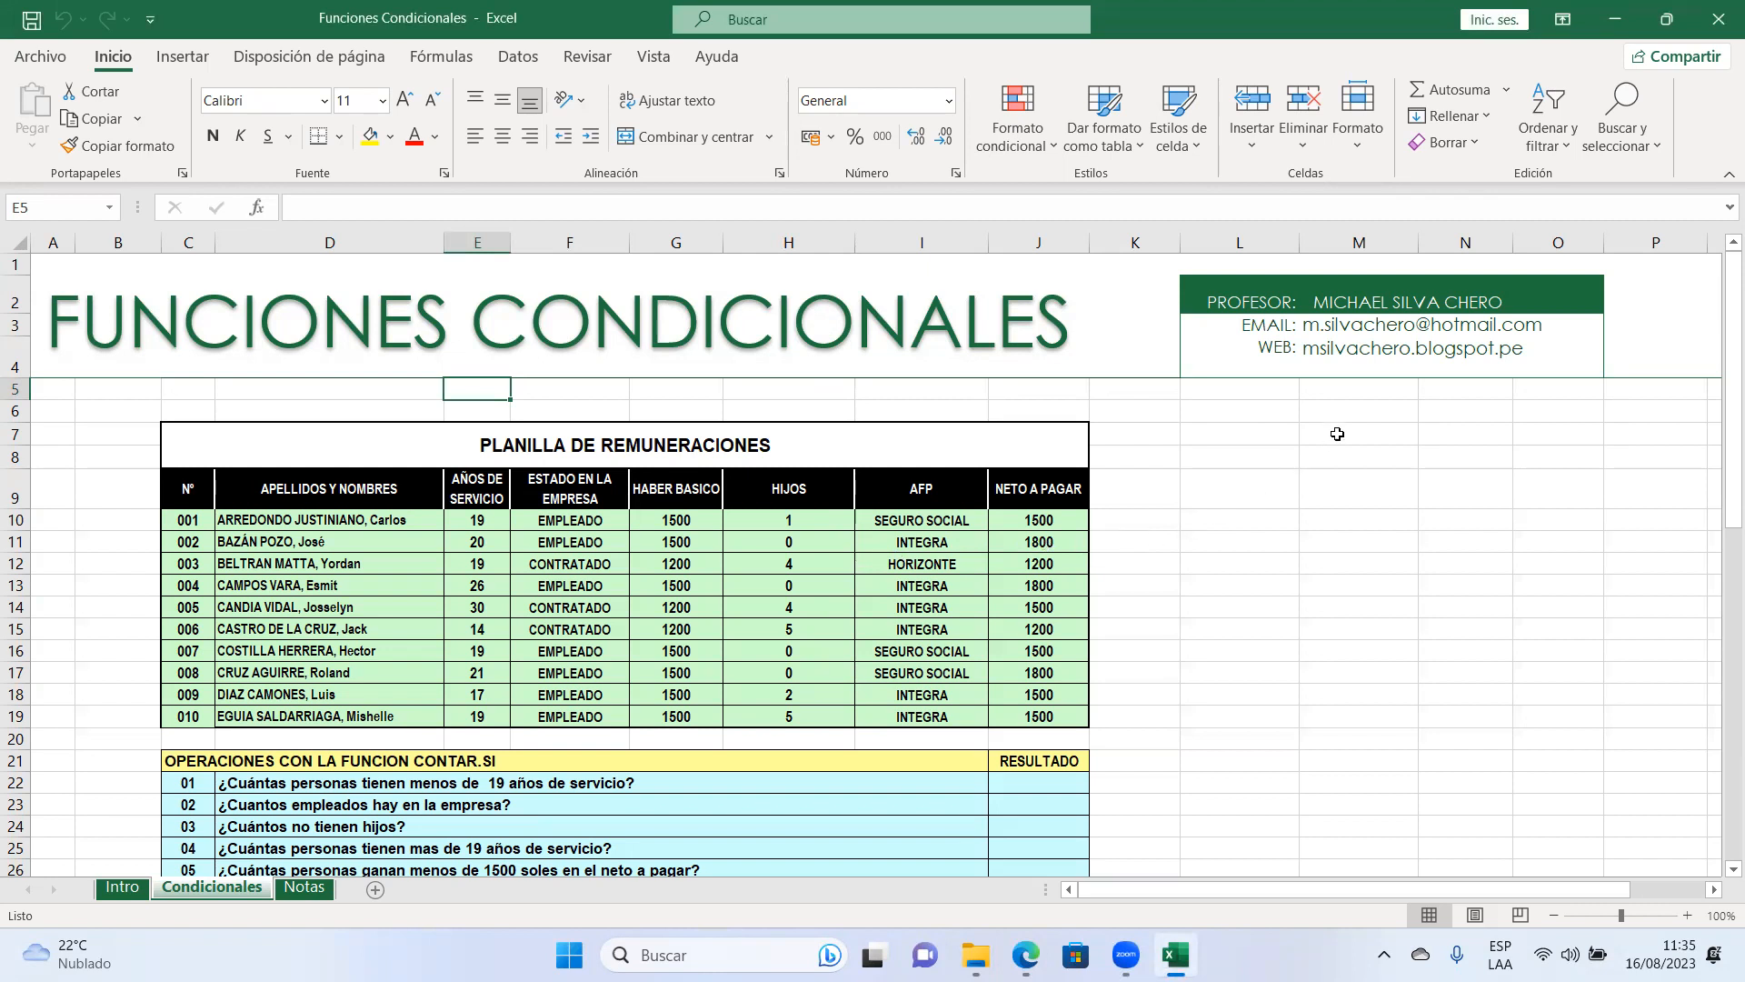
Step: Examine the payroll table and the question lists for the CONTAR.SI, SUMAR.SI and PROMEDIO.SI functions
mouse_move(1721, 480)
mouse_down()
mouse_move(1718, 500)
mouse_move(1718, 472)
mouse_up()
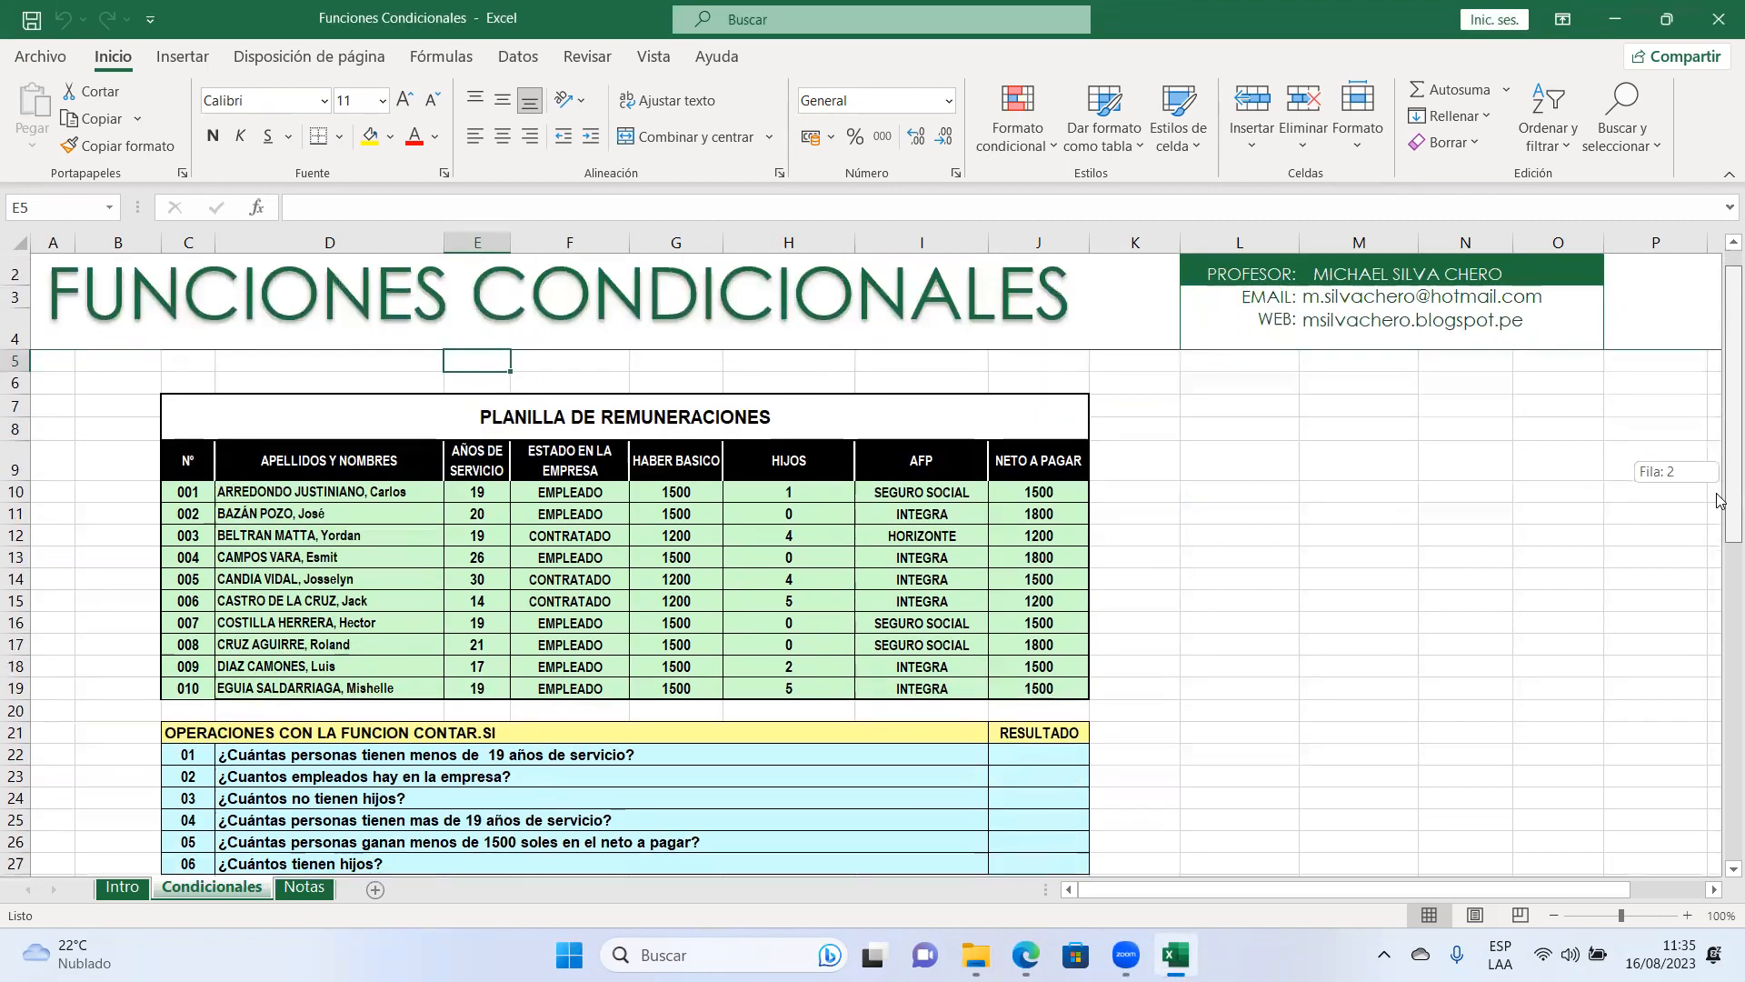
scroll(386, 559, down, 3)
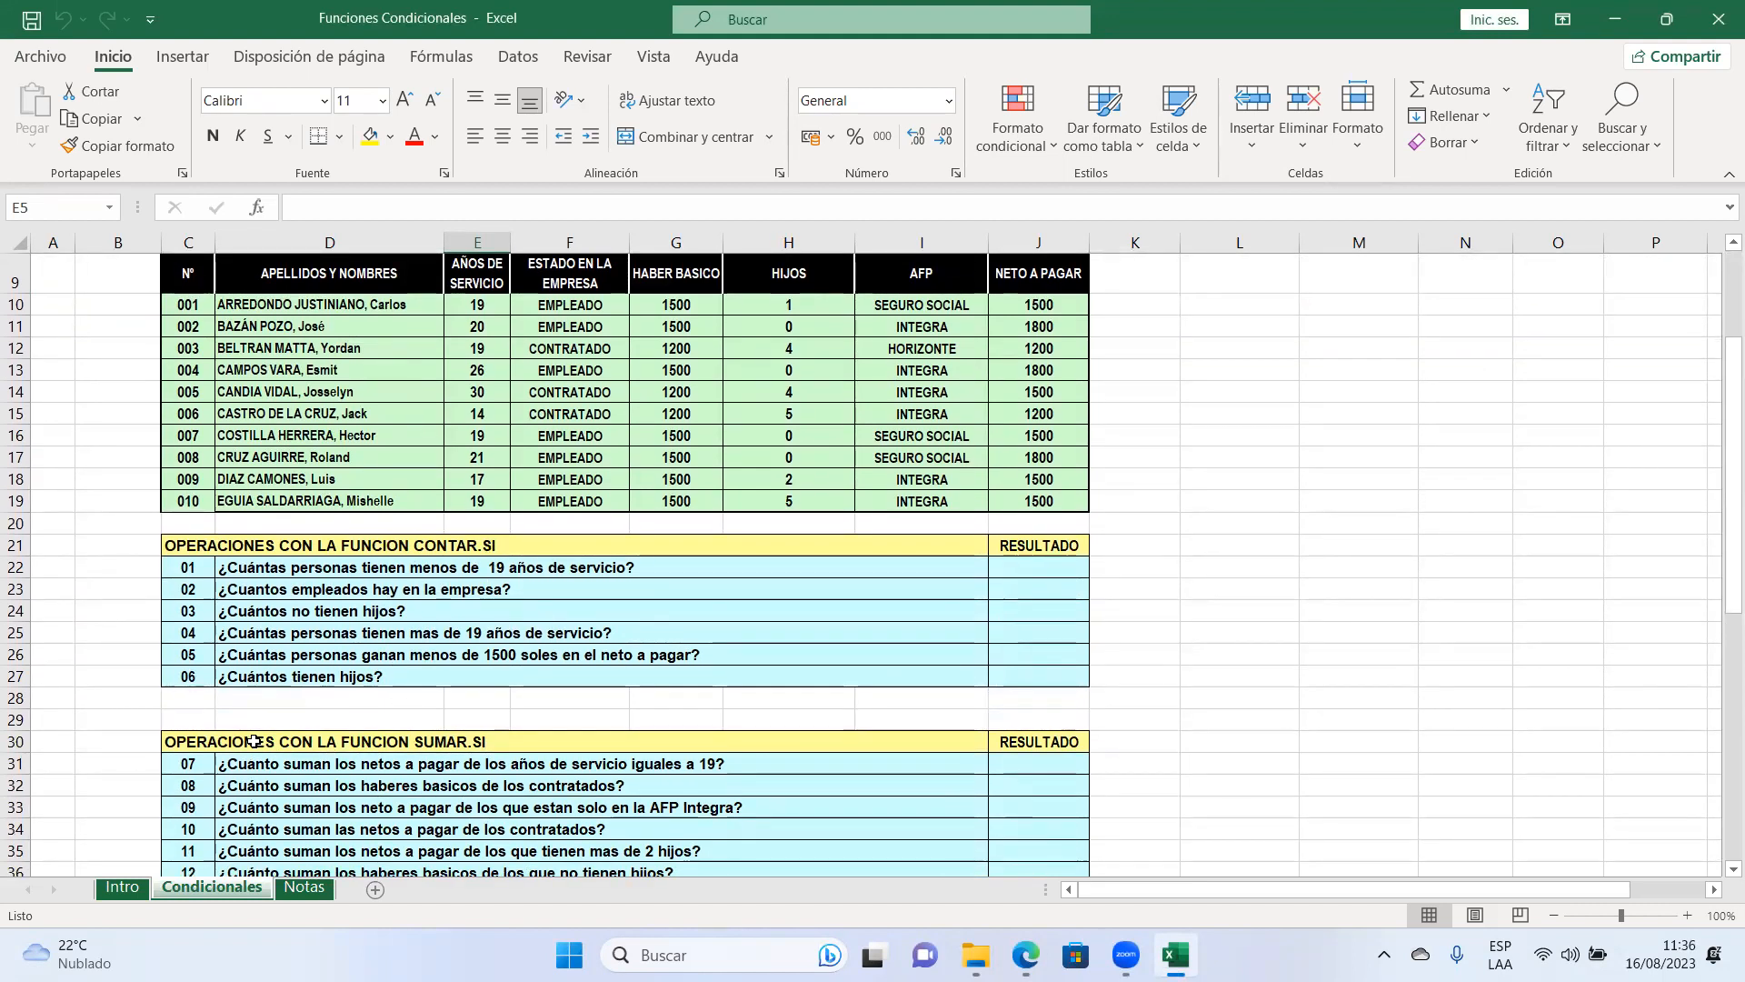
click(473, 744)
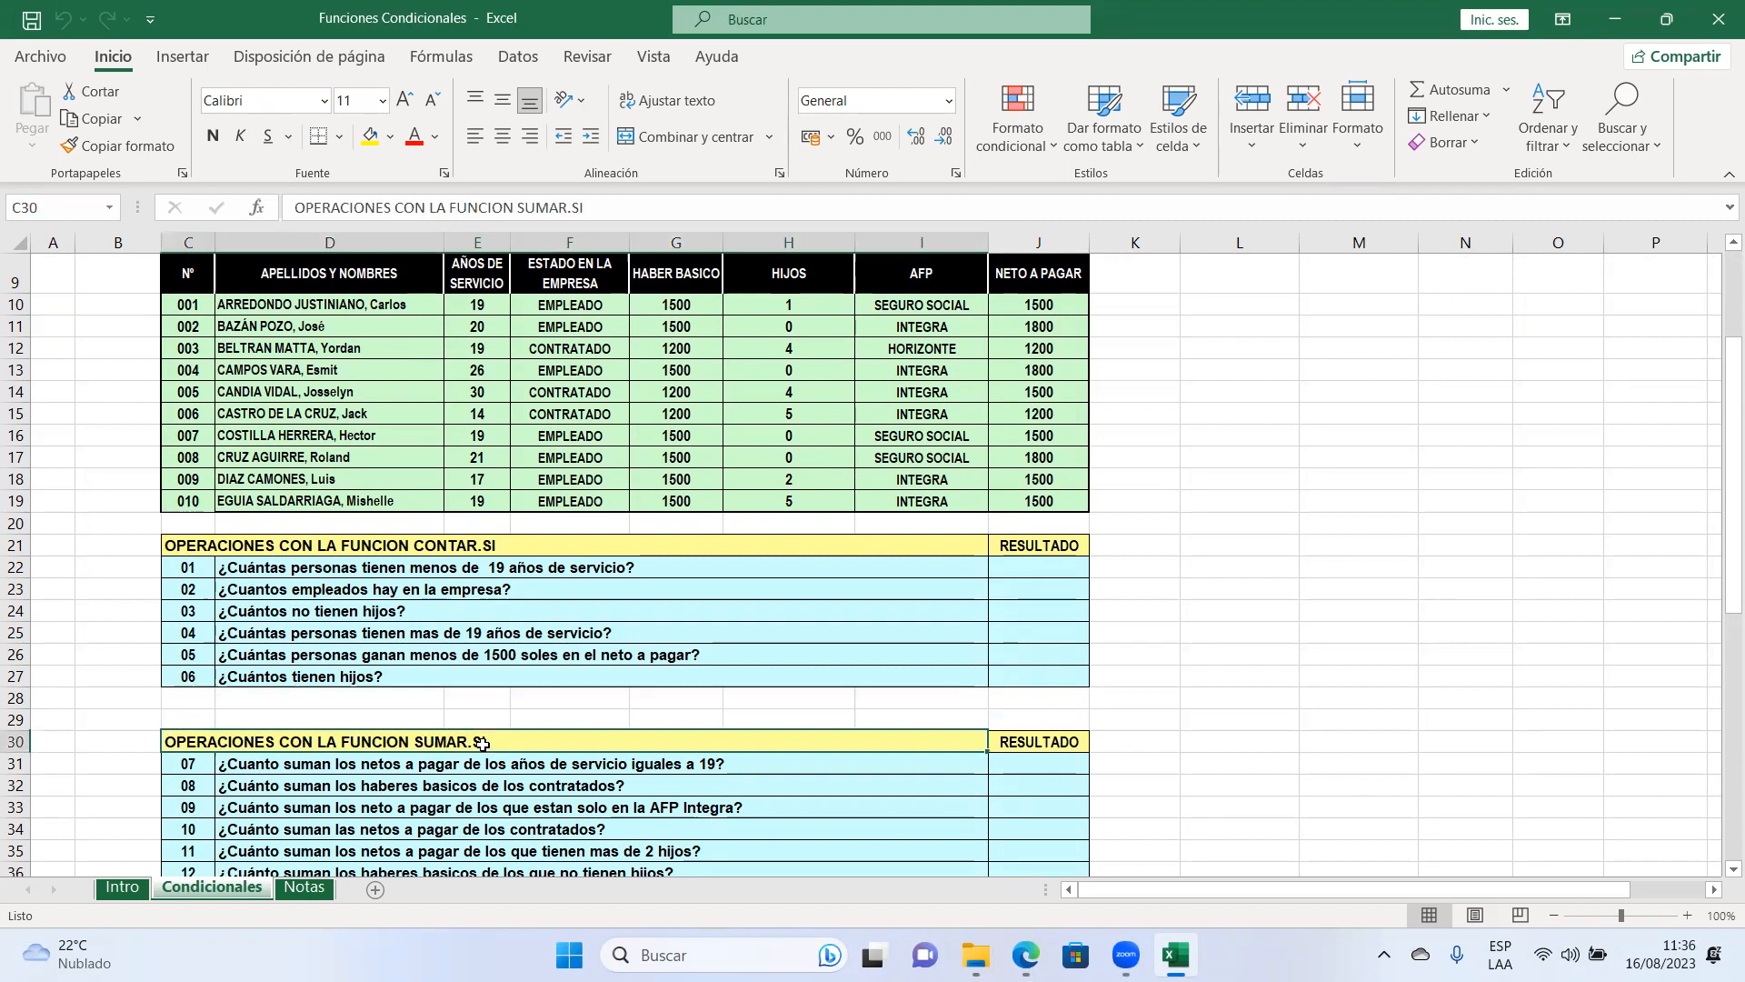
click(185, 778)
key(Down)
key(Down)
key(Down)
key(Down)
key(Down)
key(Down)
key(Down)
key(Down)
key(Down)
key(Down)
key(Down)
key(Down)
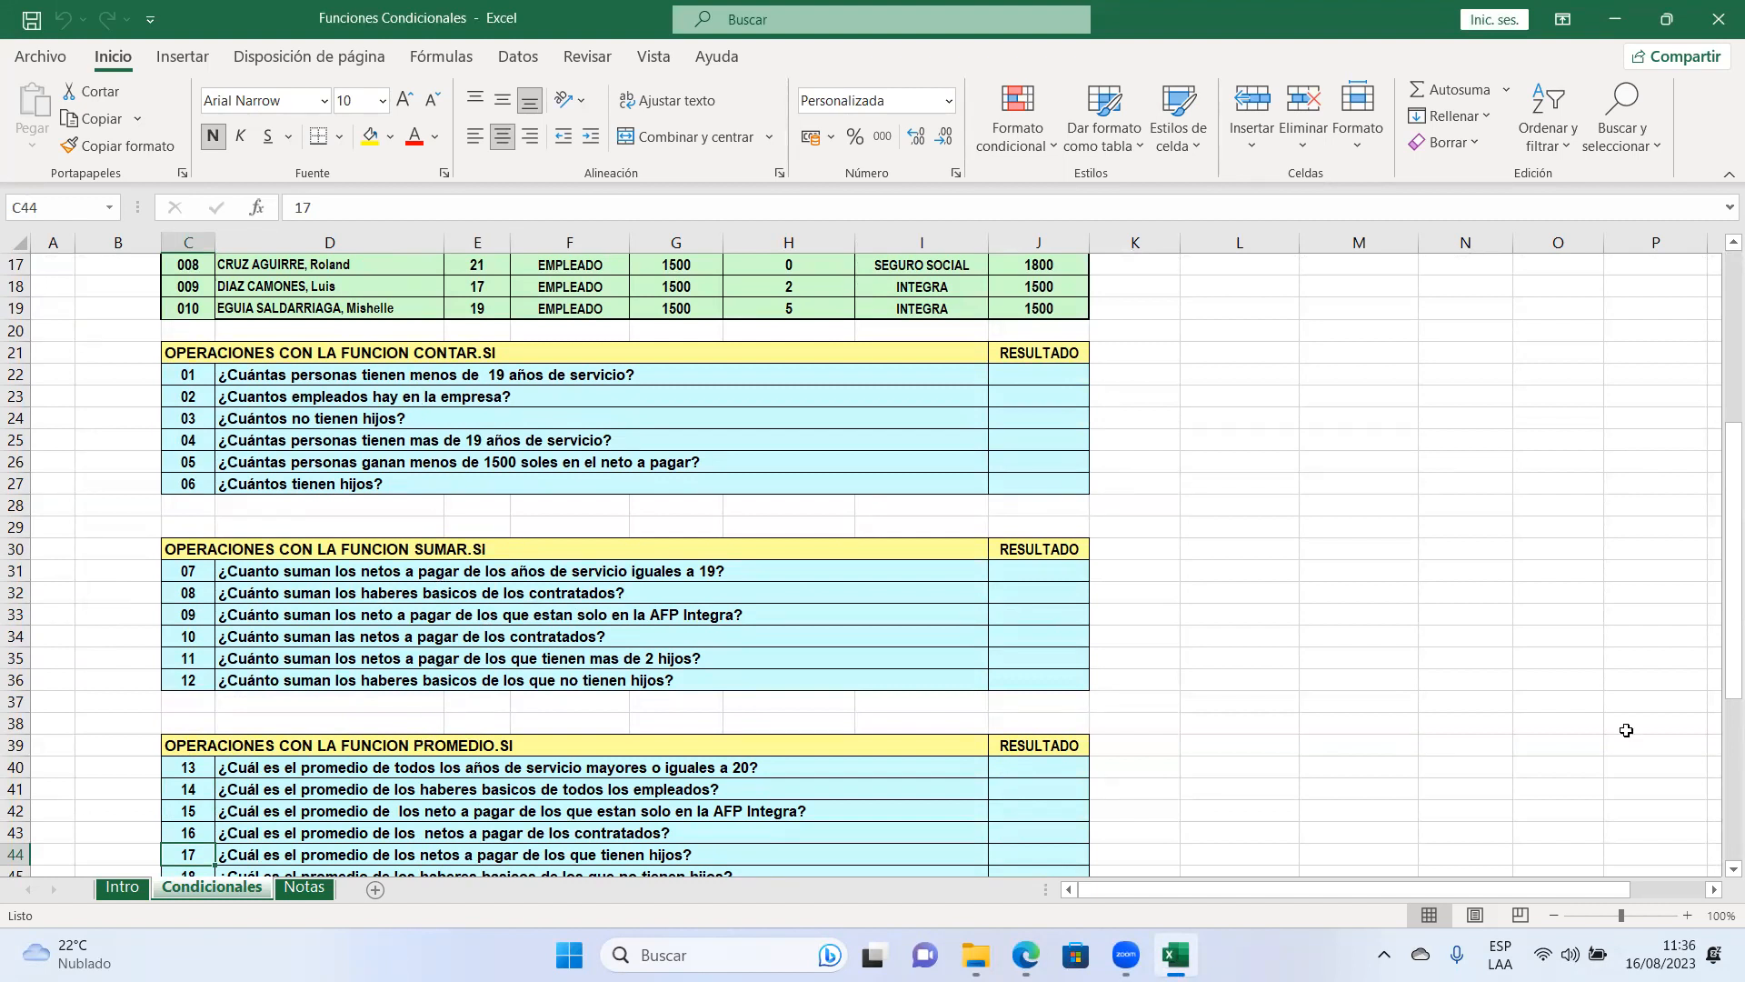
scroll(1719, 589, up, 5)
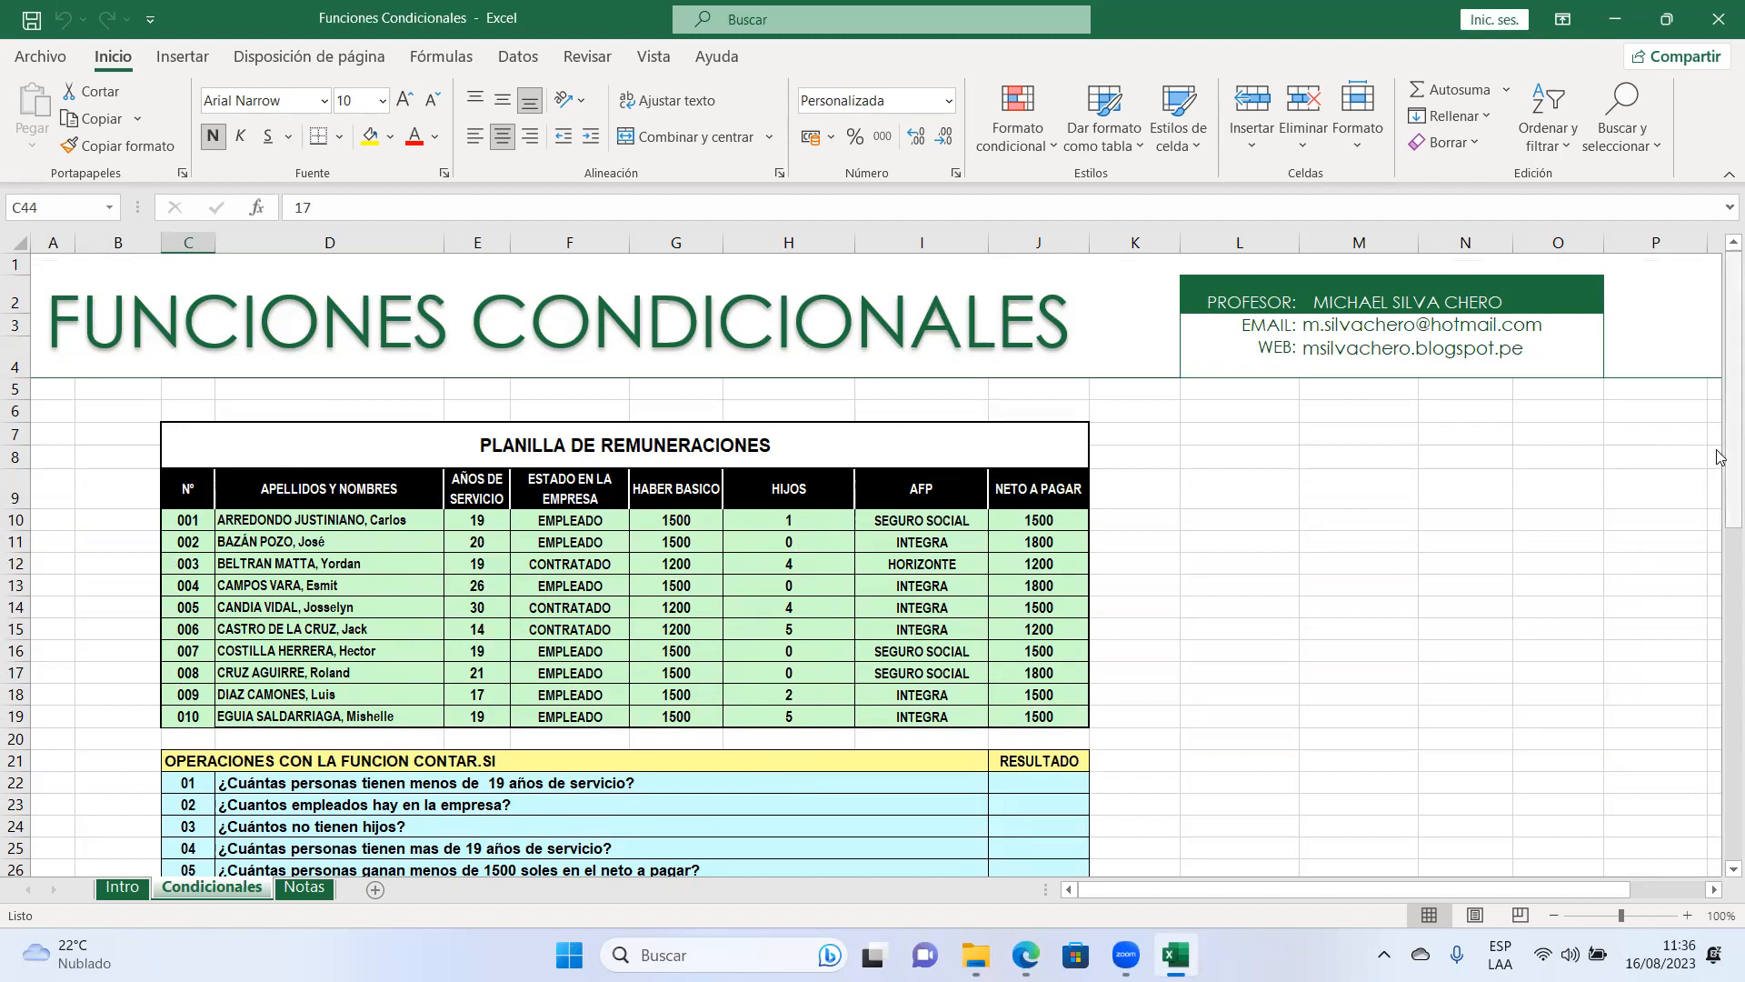
Step: Enter the label "menor" in cell L15 and its comparison symbol "<" in cell M15
scroll(1721, 456, down, 2)
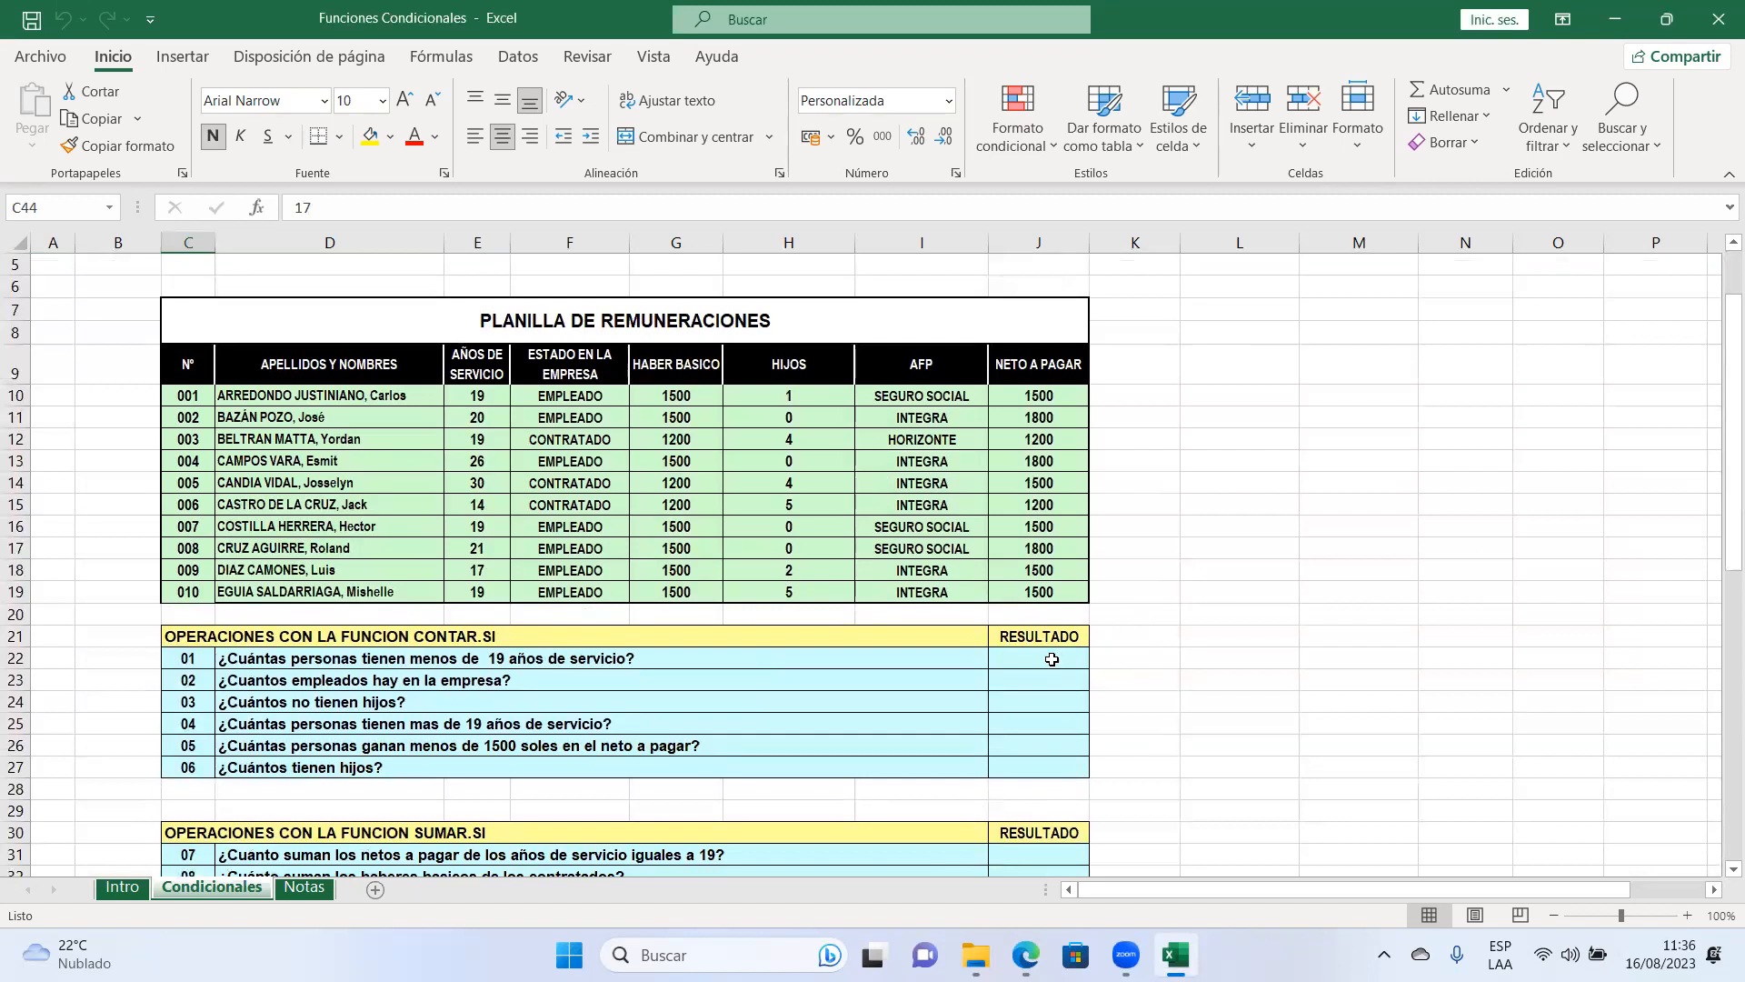
click(1052, 659)
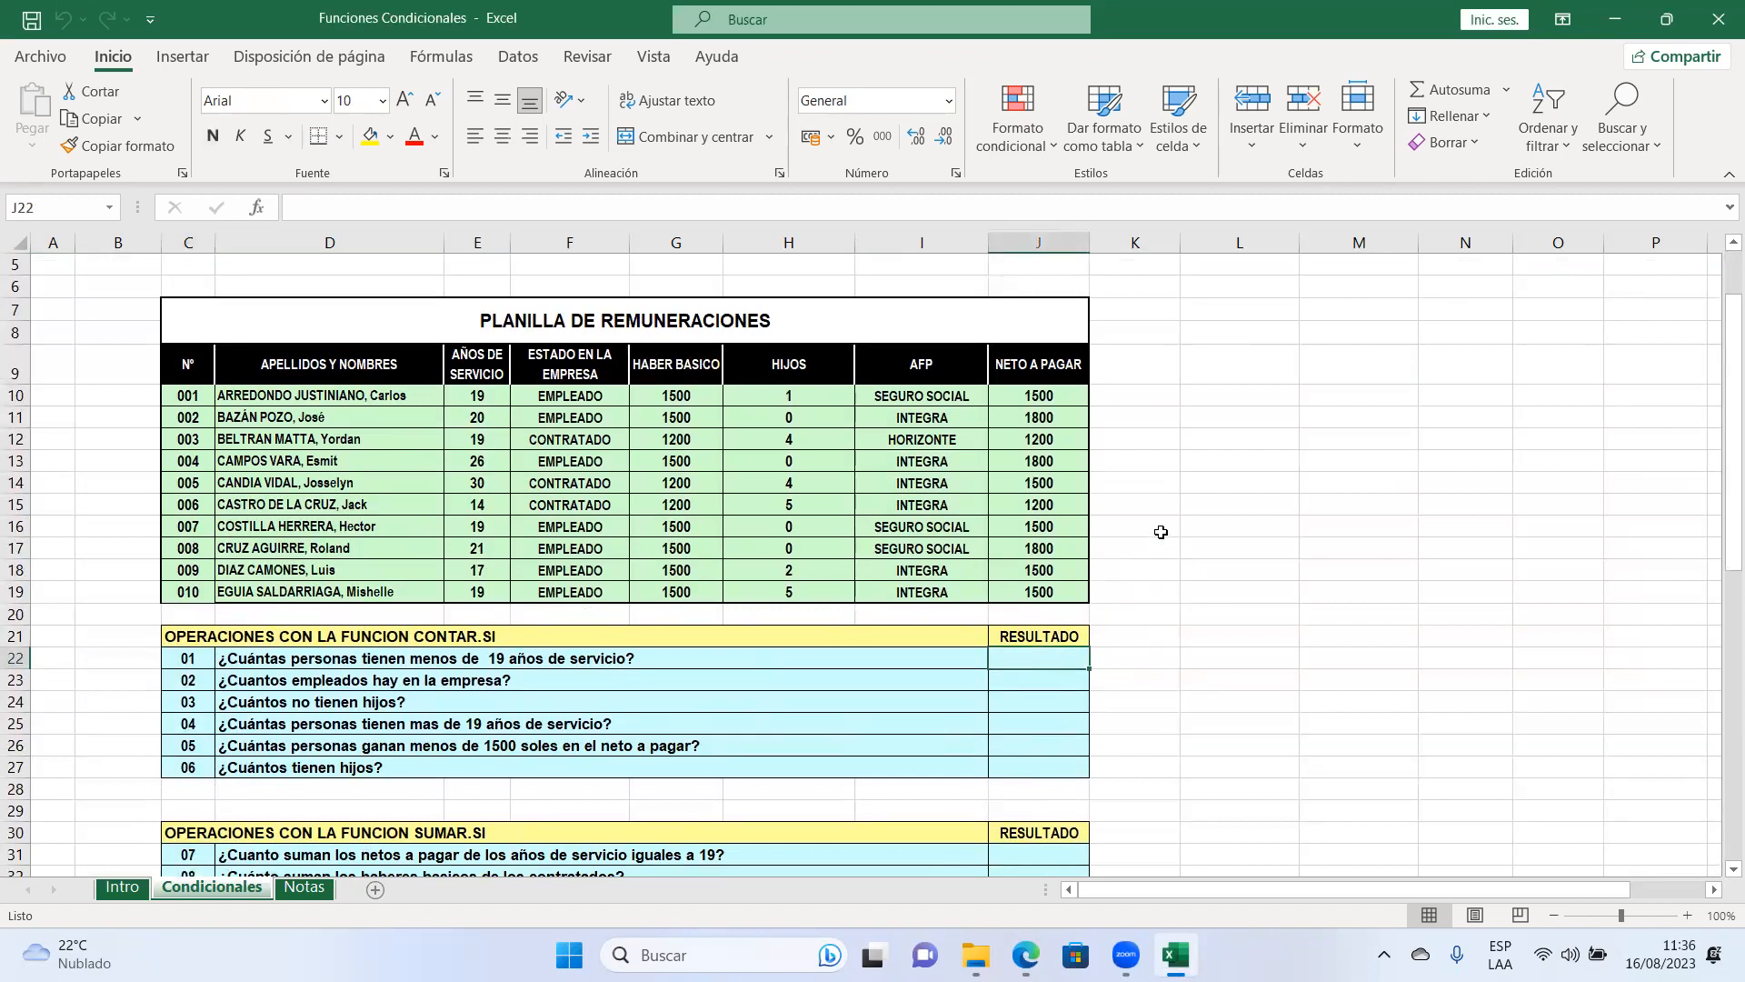
click(1184, 505)
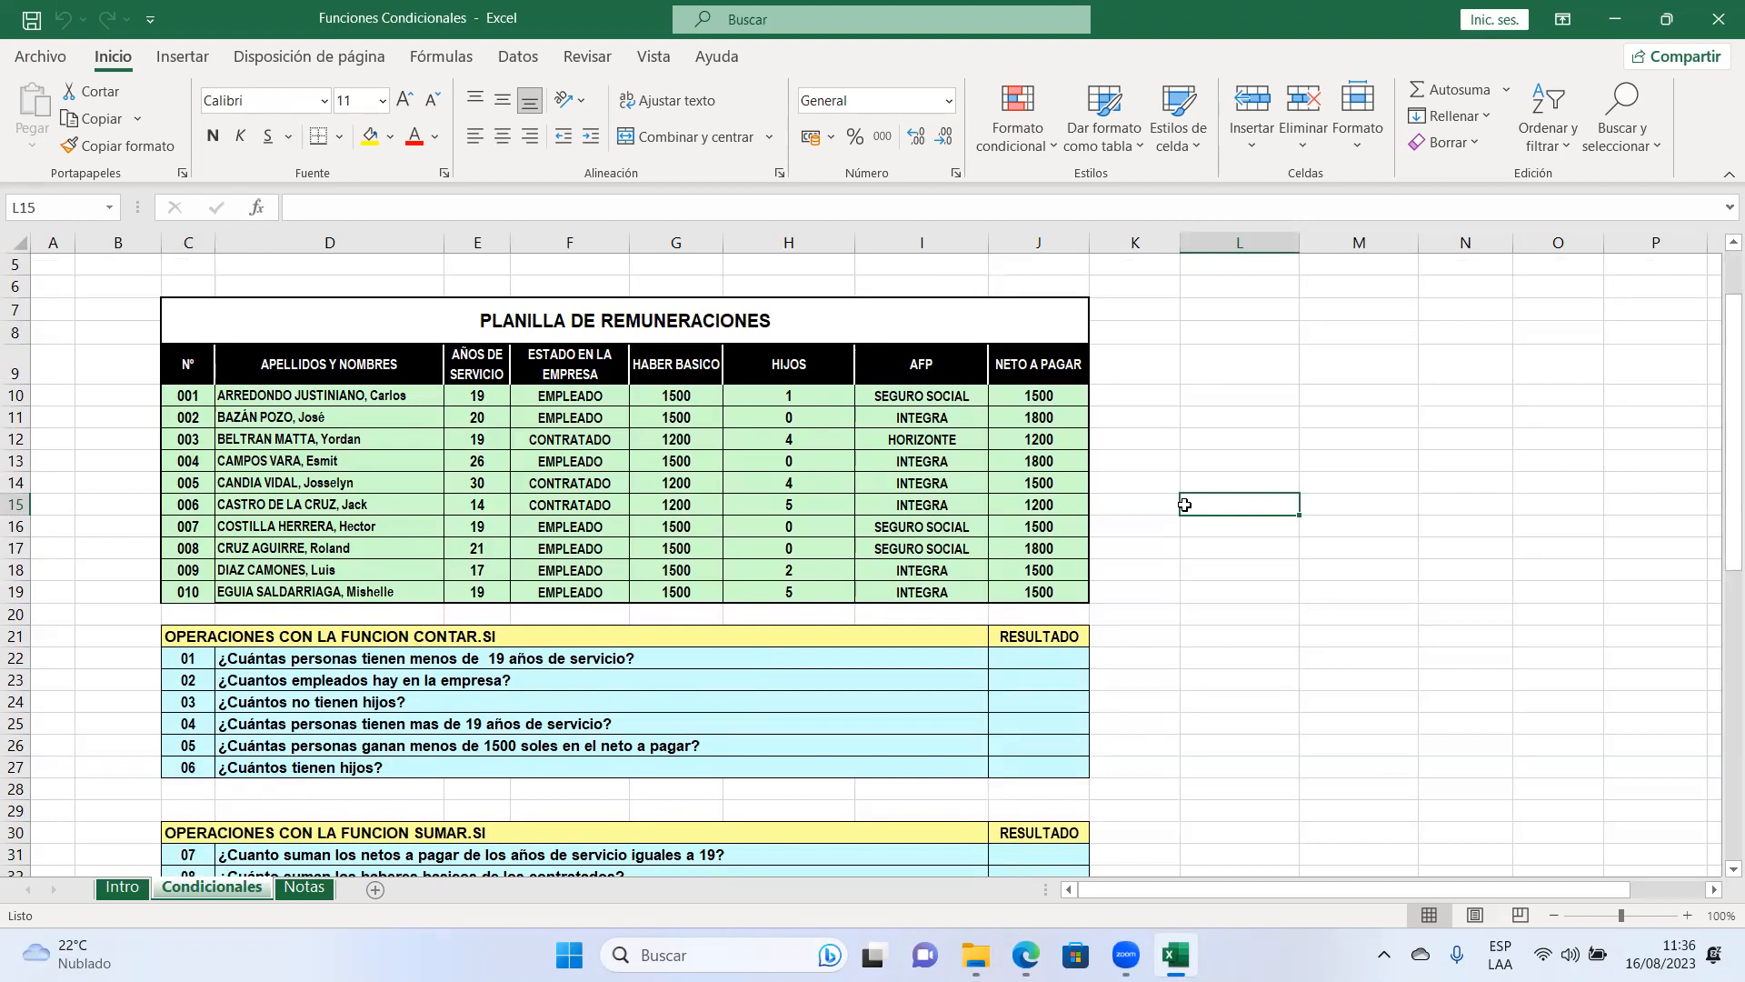
text(menor)
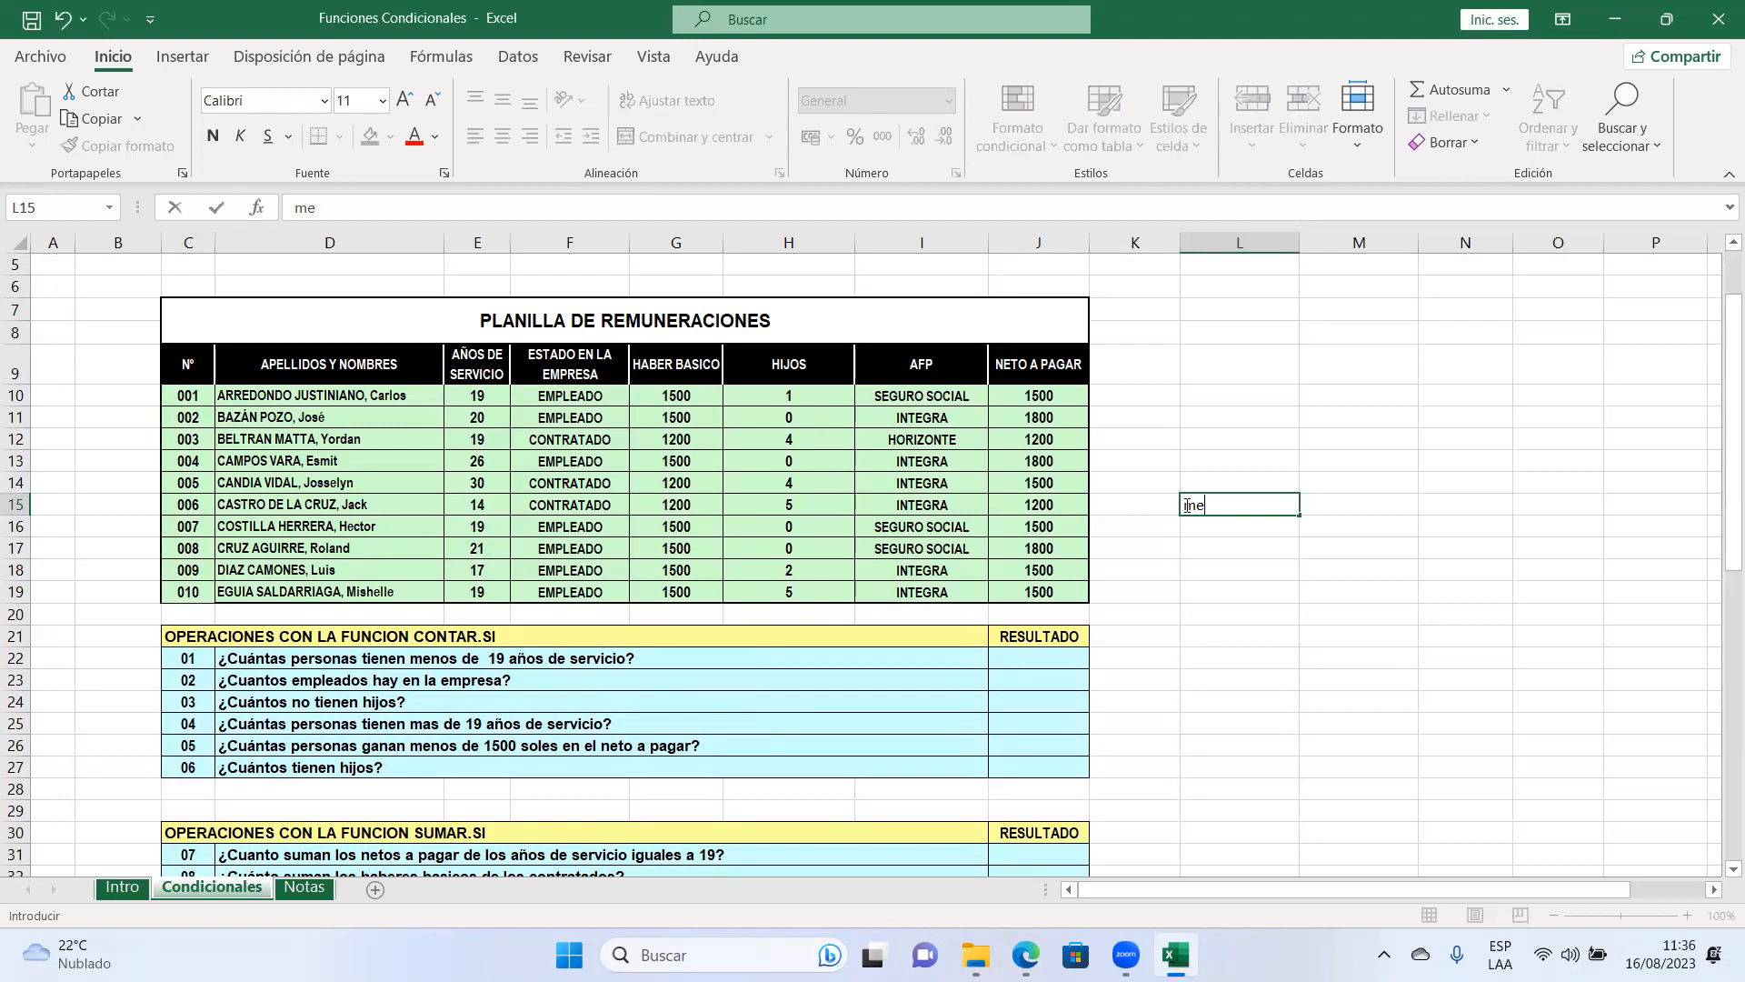
key(Tab)
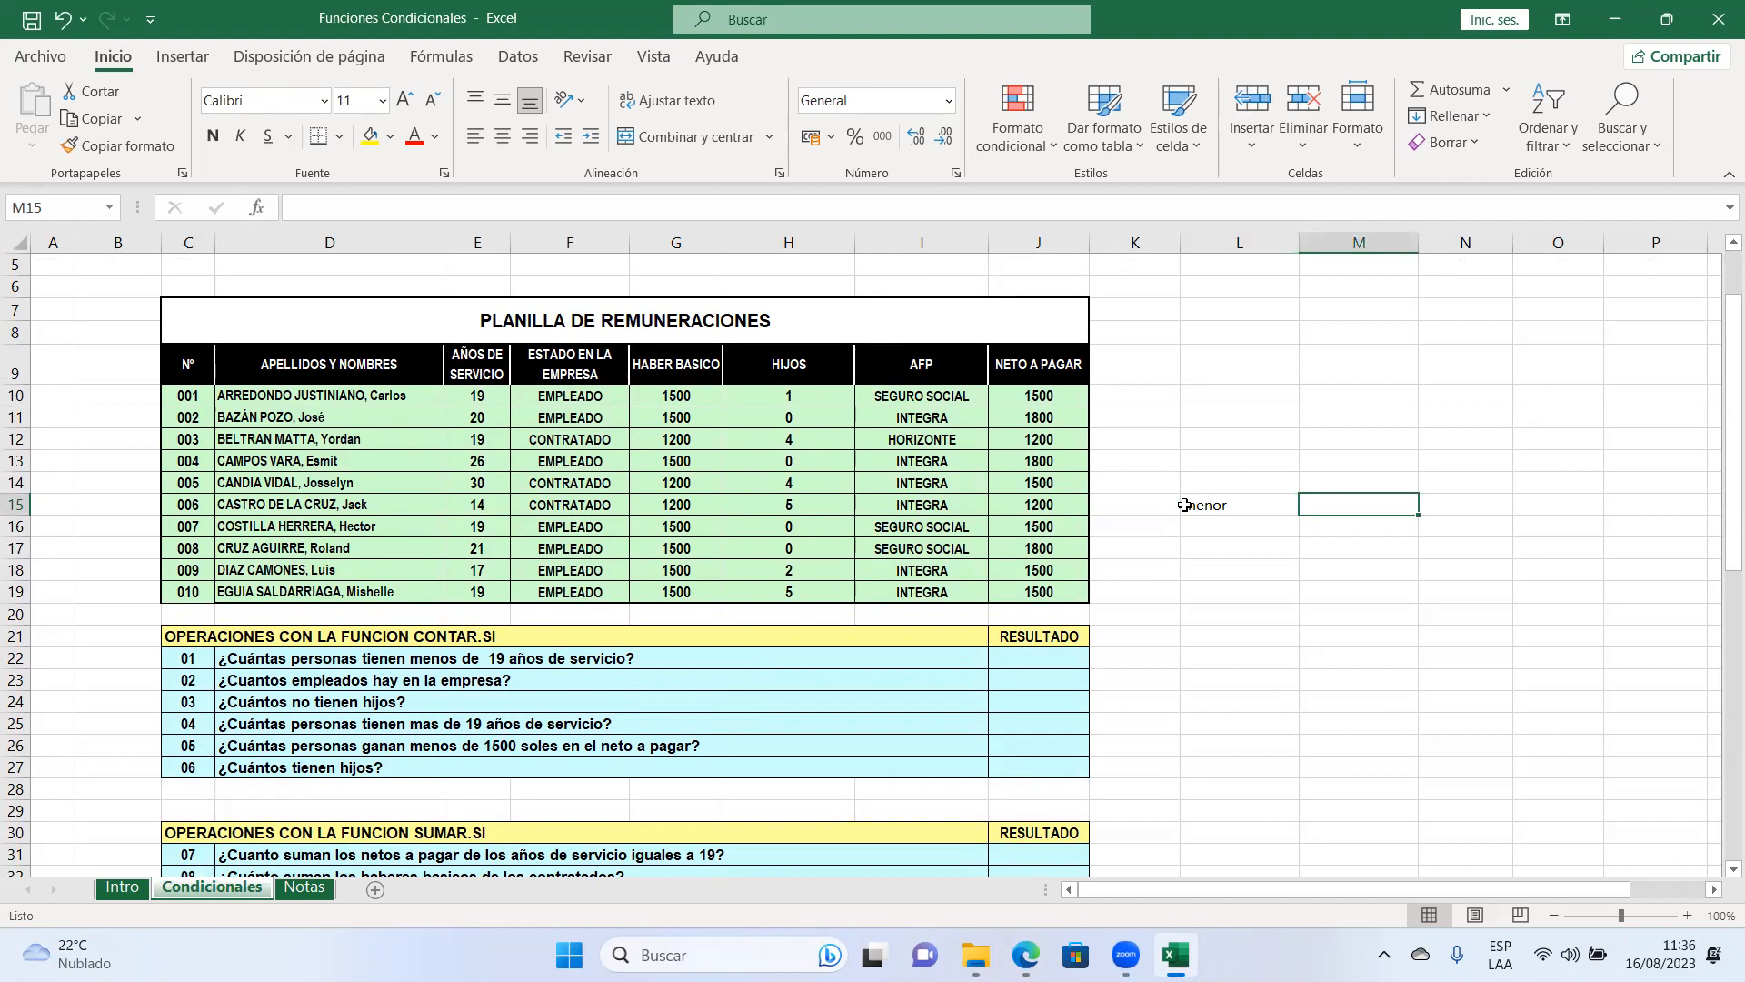
key(Num_Lock)
key(Num_Lock)
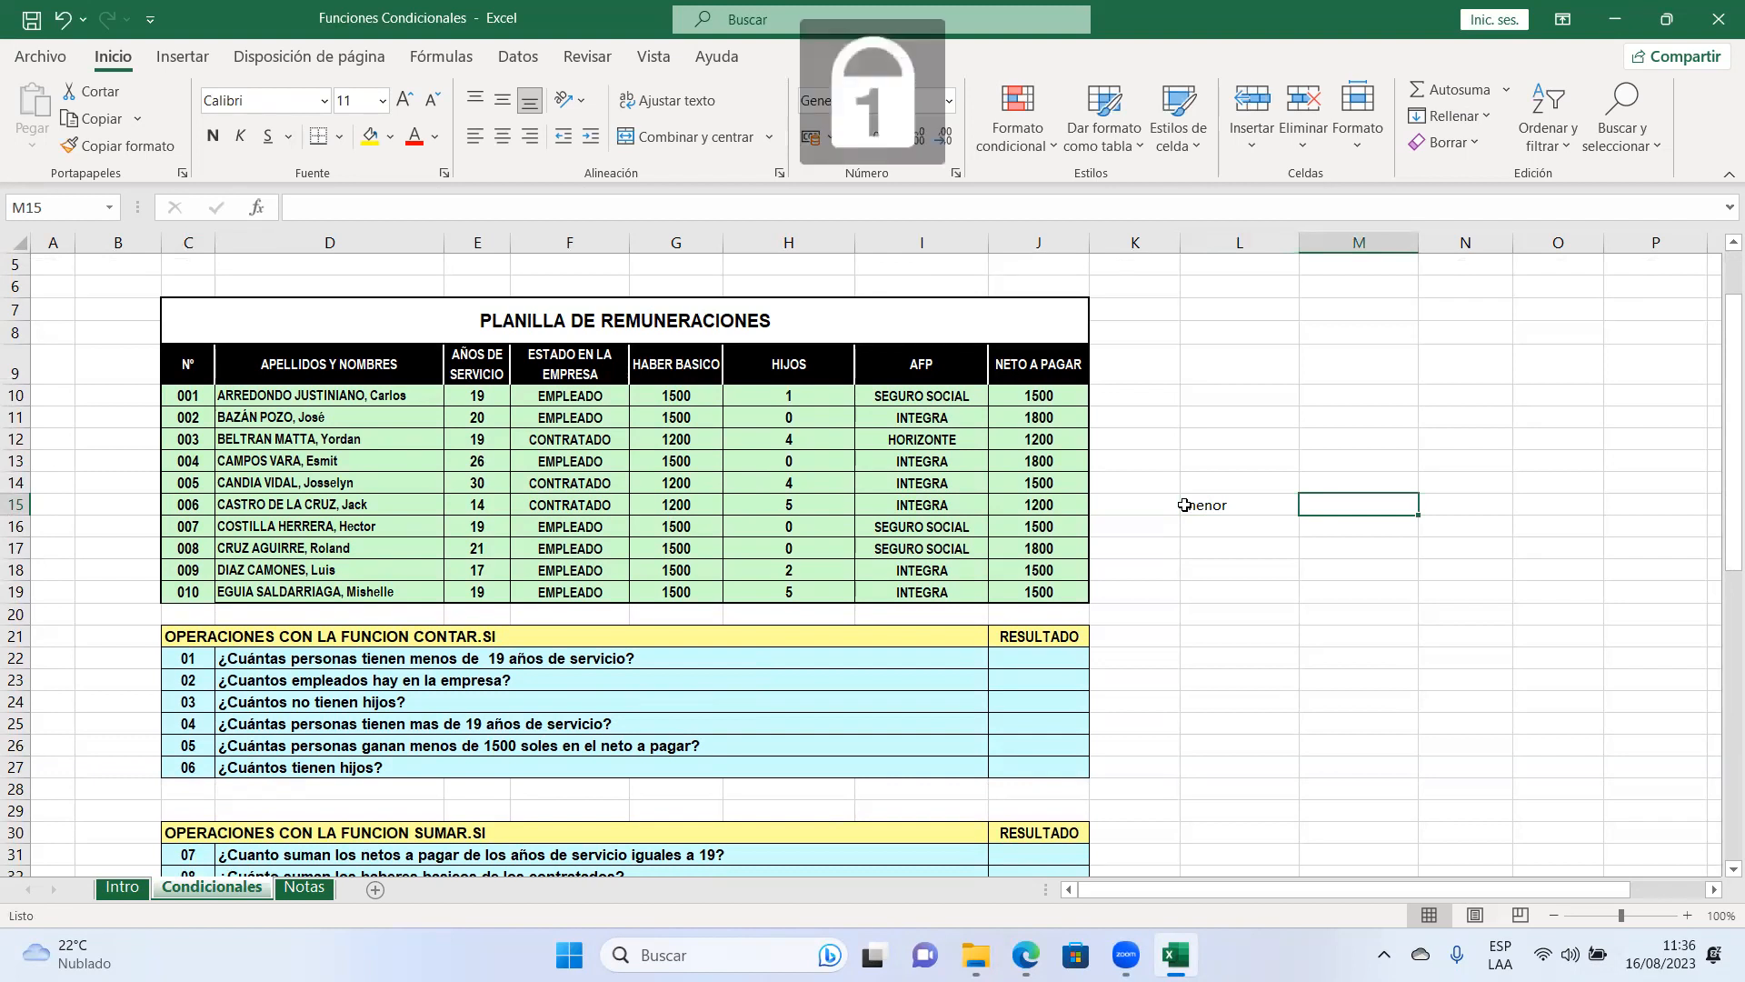
text(<)
key(Return)
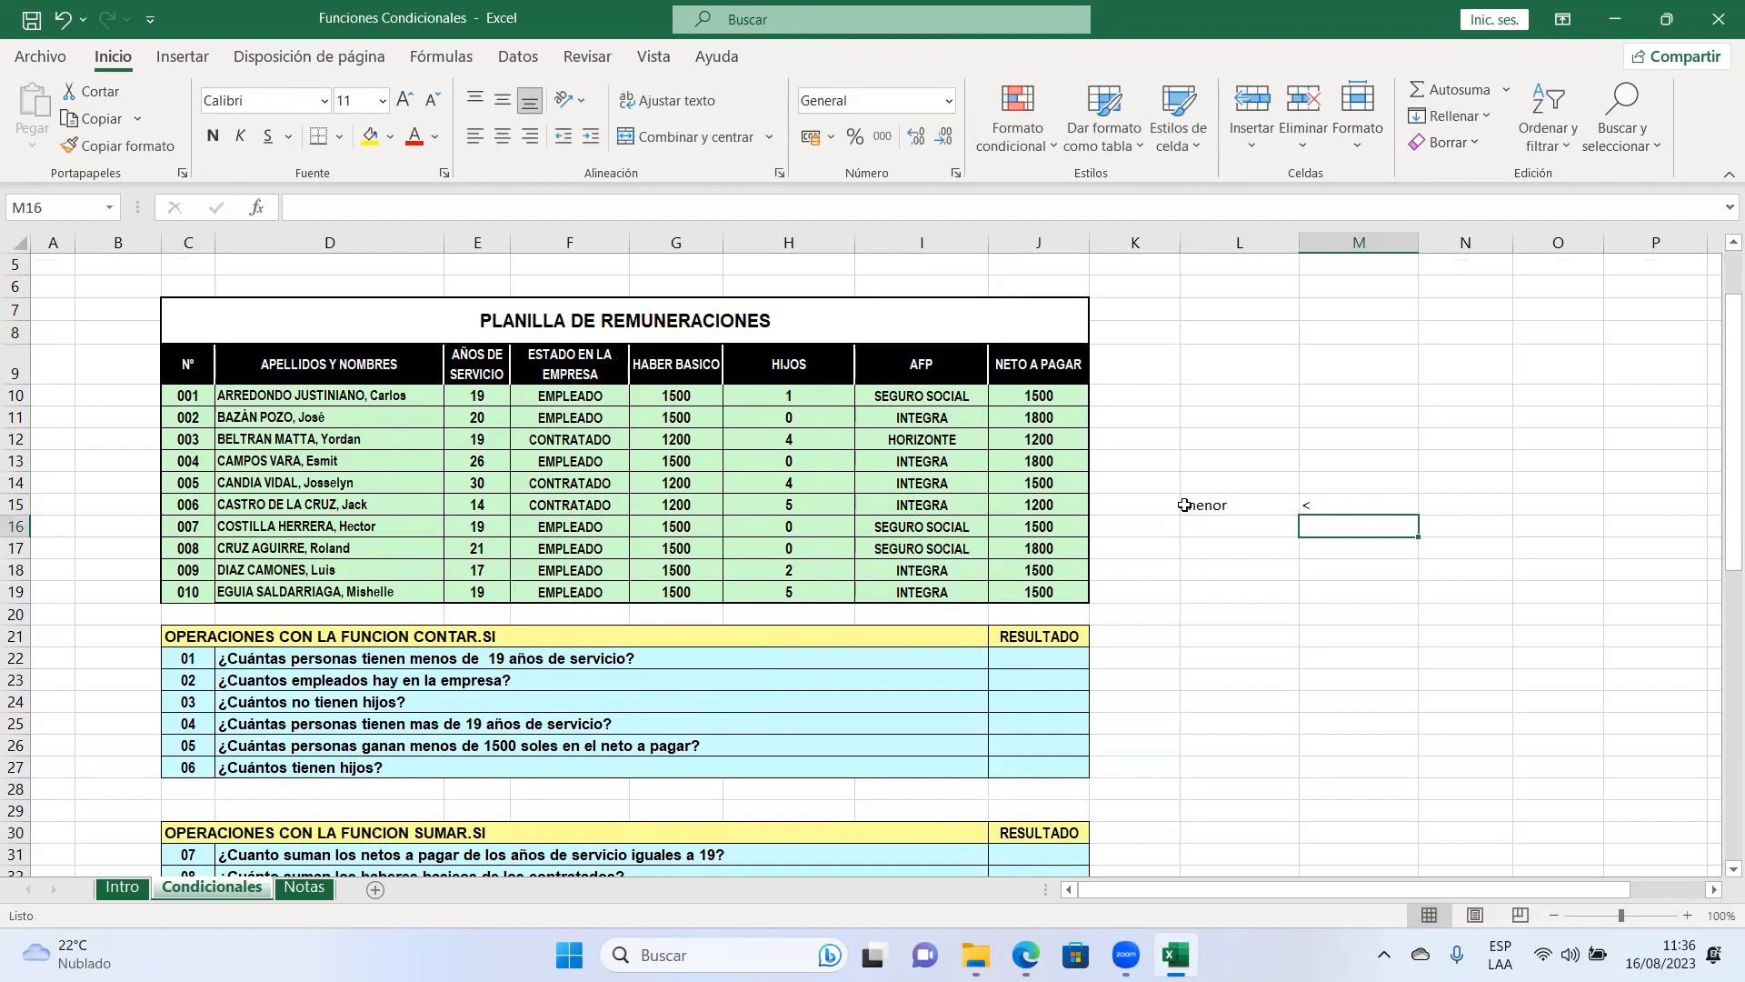
Step: Enter the label "mayor" in cell L16 and its comparison symbol ">" in cell M16
key(Left)
text(mayo)
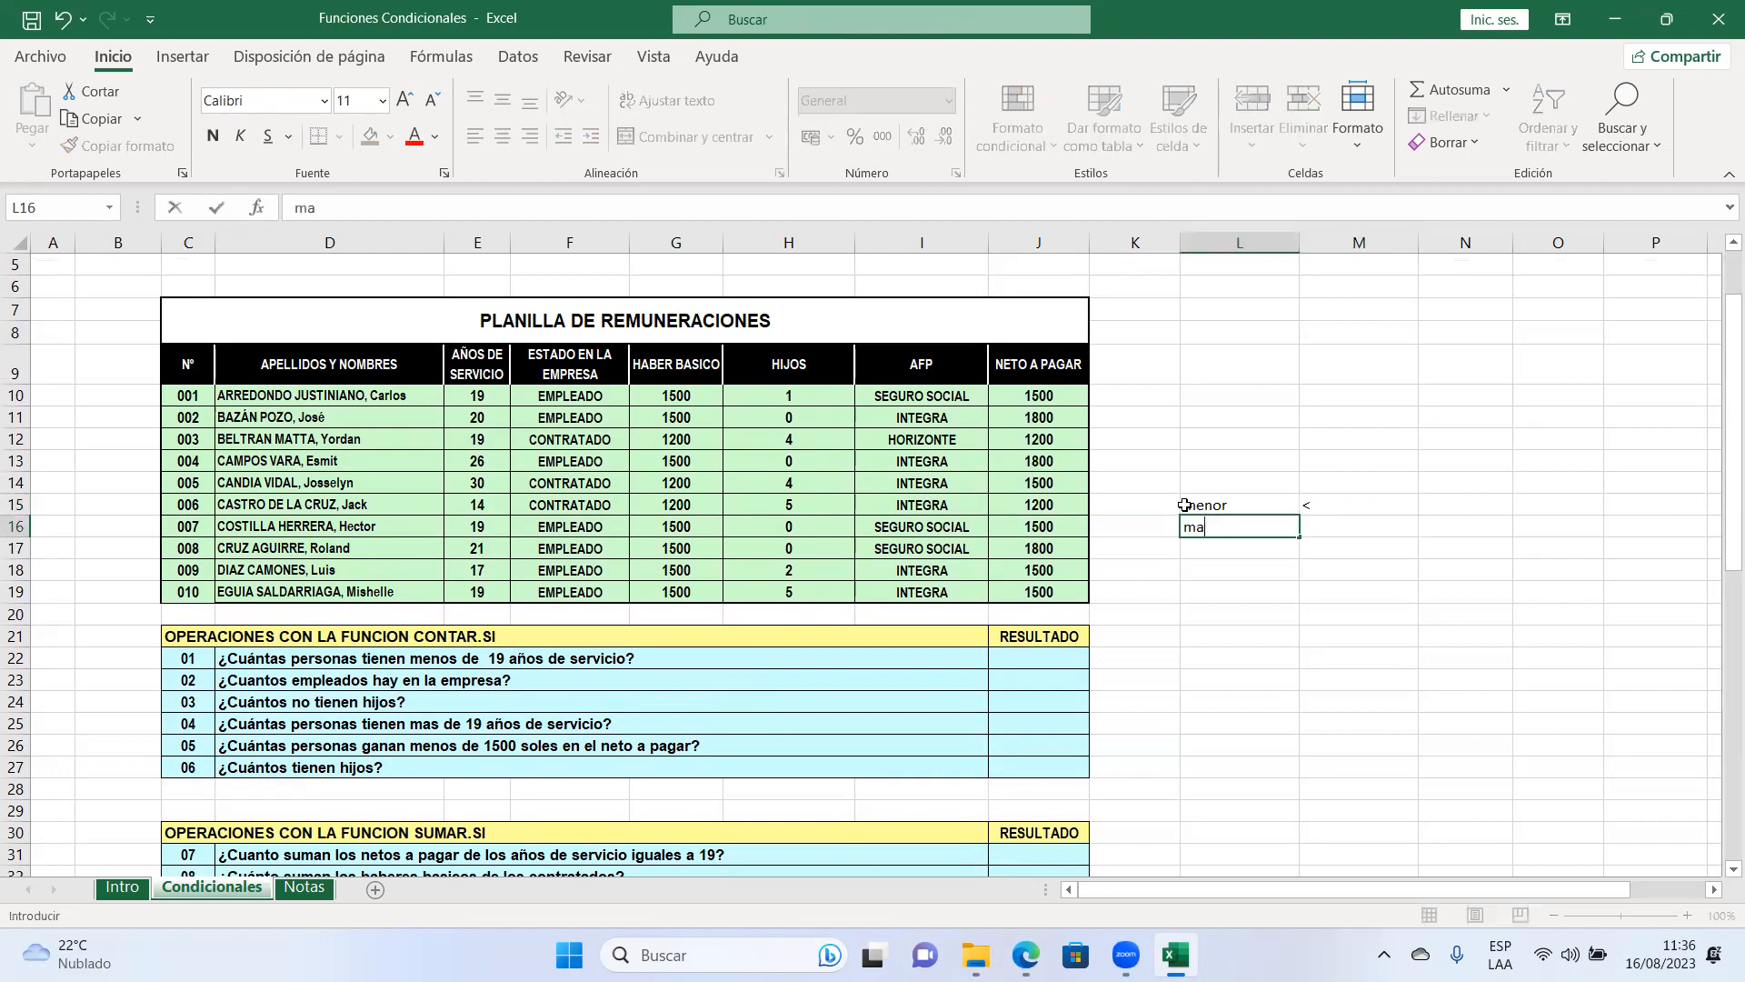
key(Right)
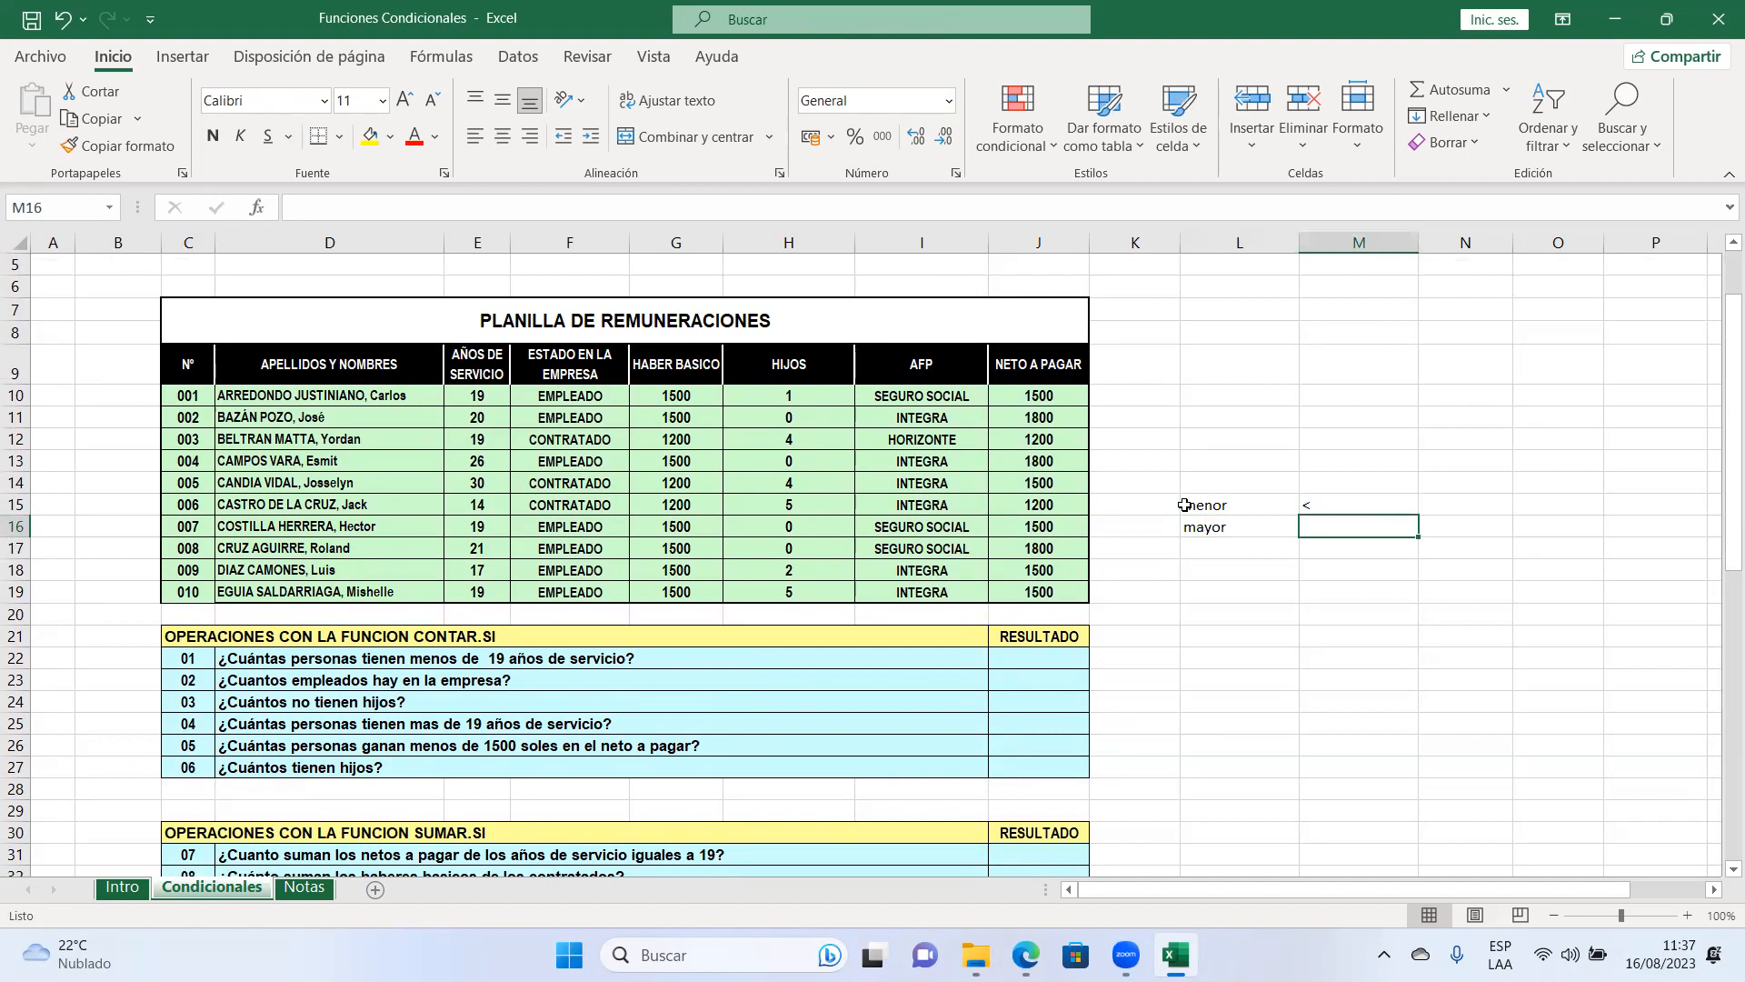
text(>)
click(1184, 505)
click(1215, 592)
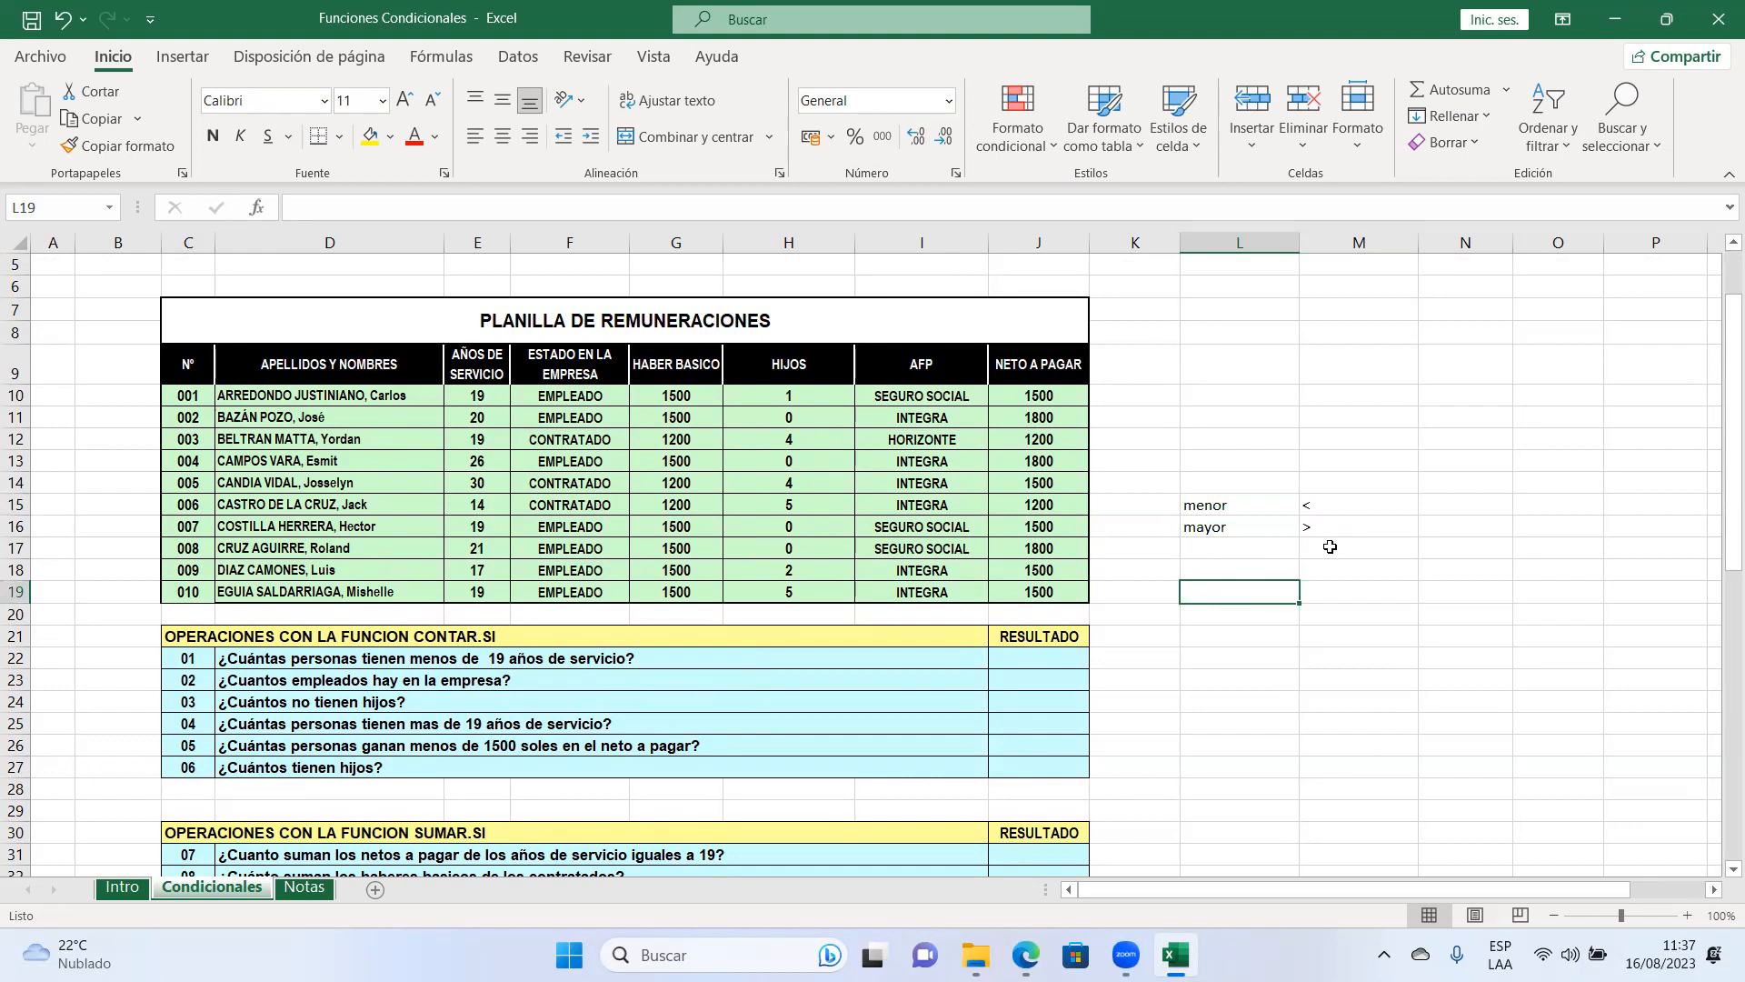
Step: Begin a CONTAR.SI formula in J22 for question 01, using the years-of-service cells E10:E19 as the range
click(1029, 655)
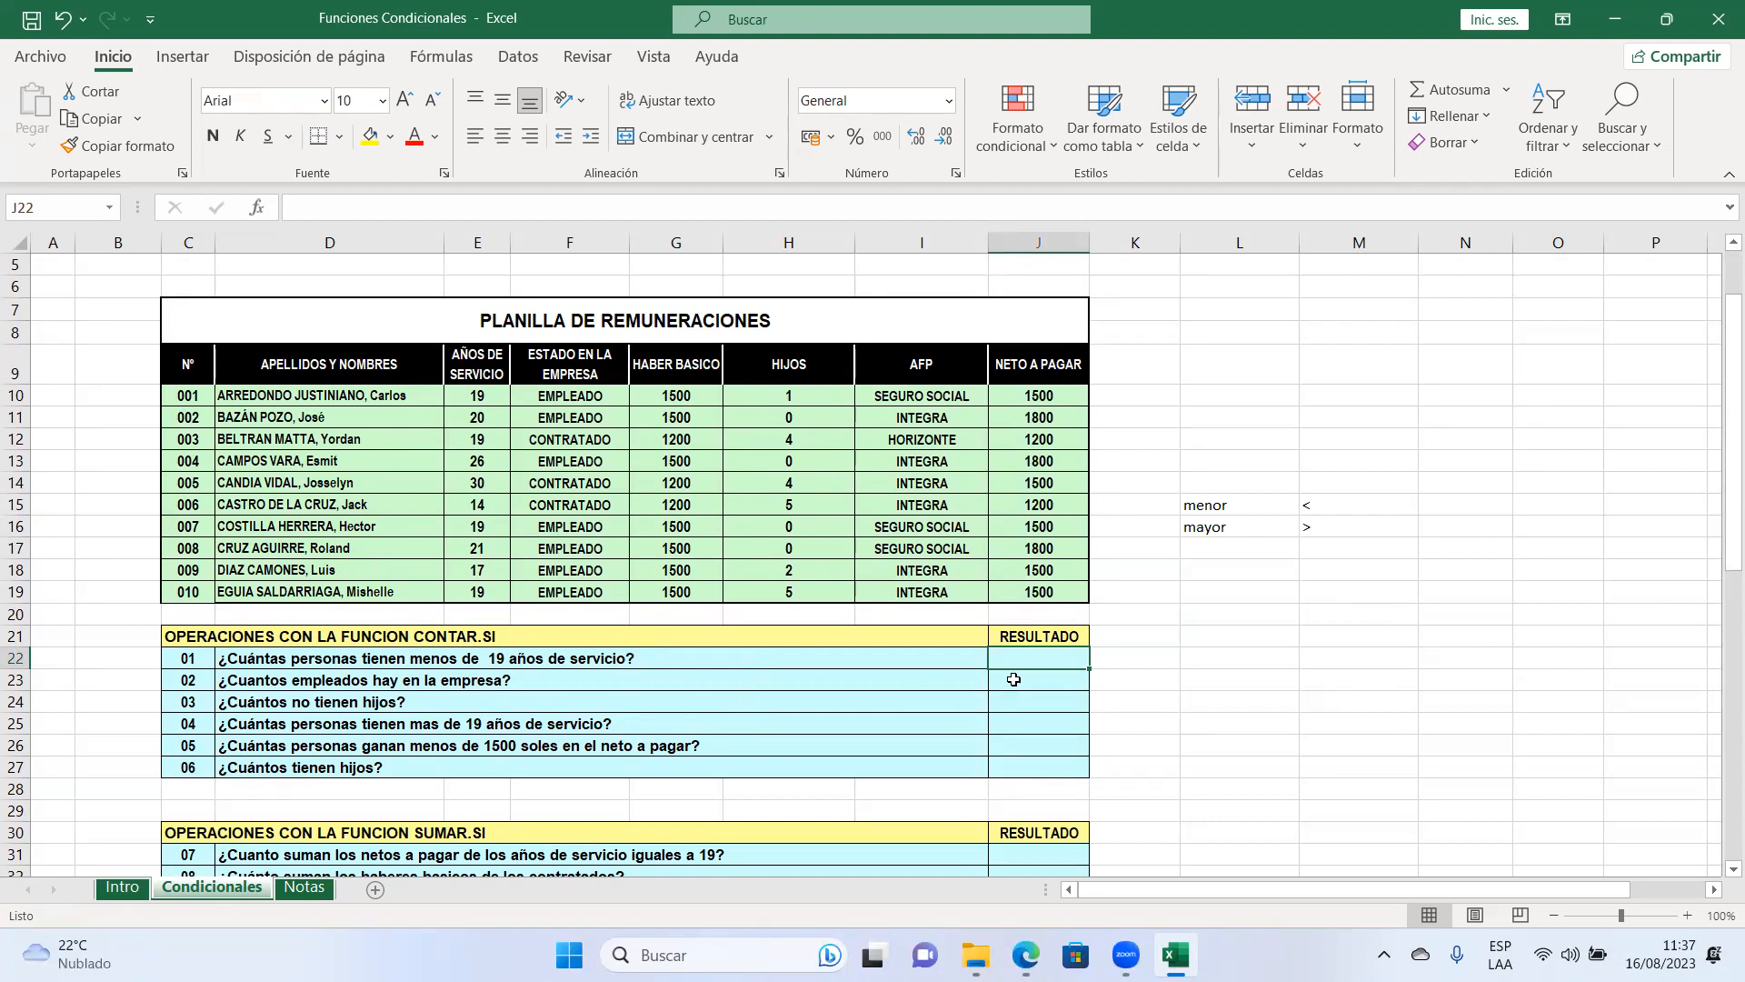
scroll(1060, 671, up, 1)
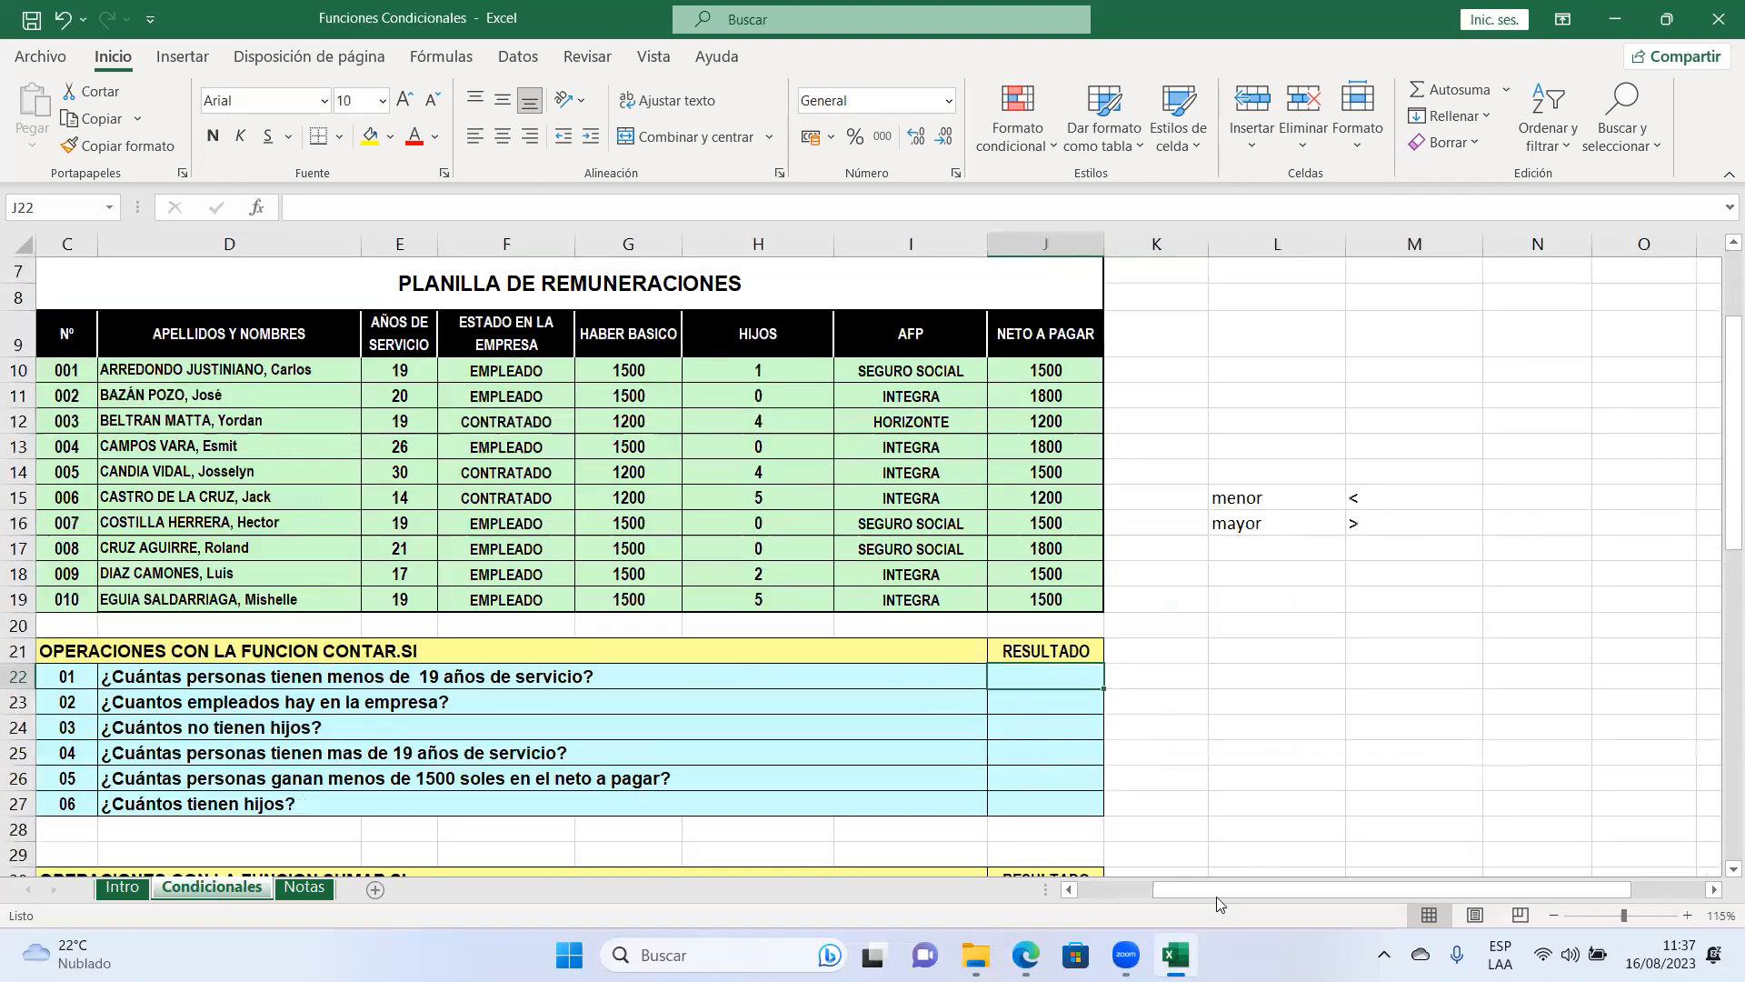
click(1127, 889)
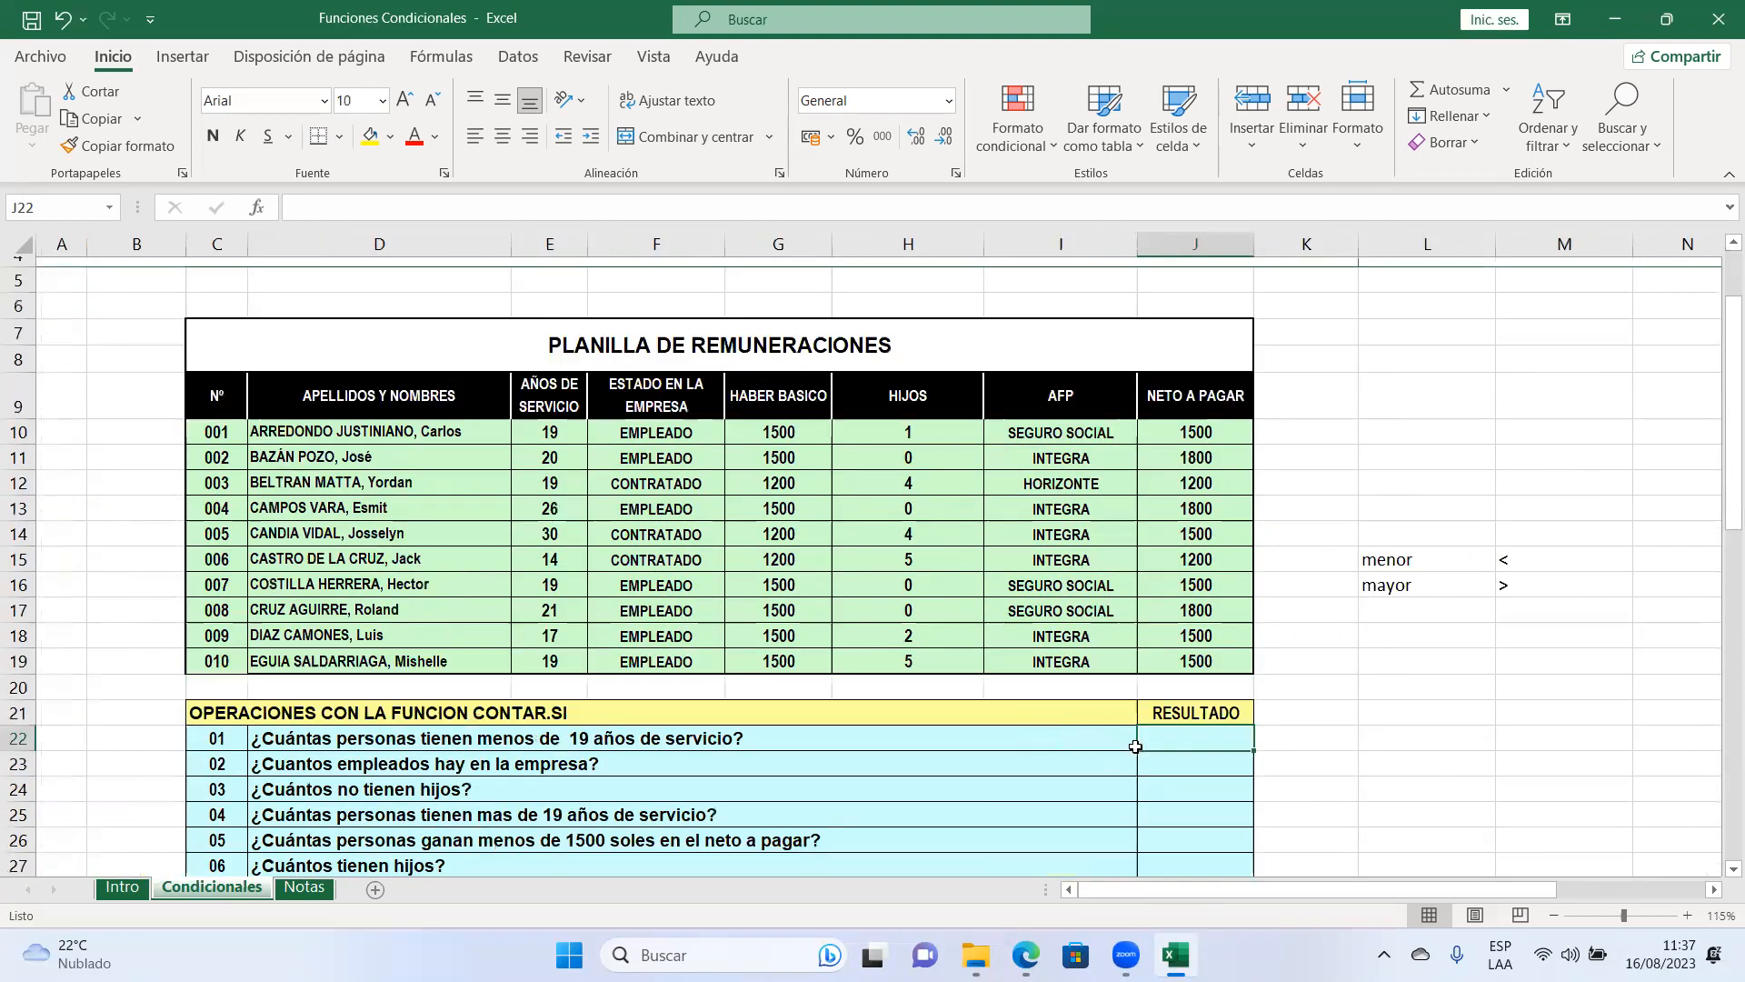
scroll(1145, 754, up, 1)
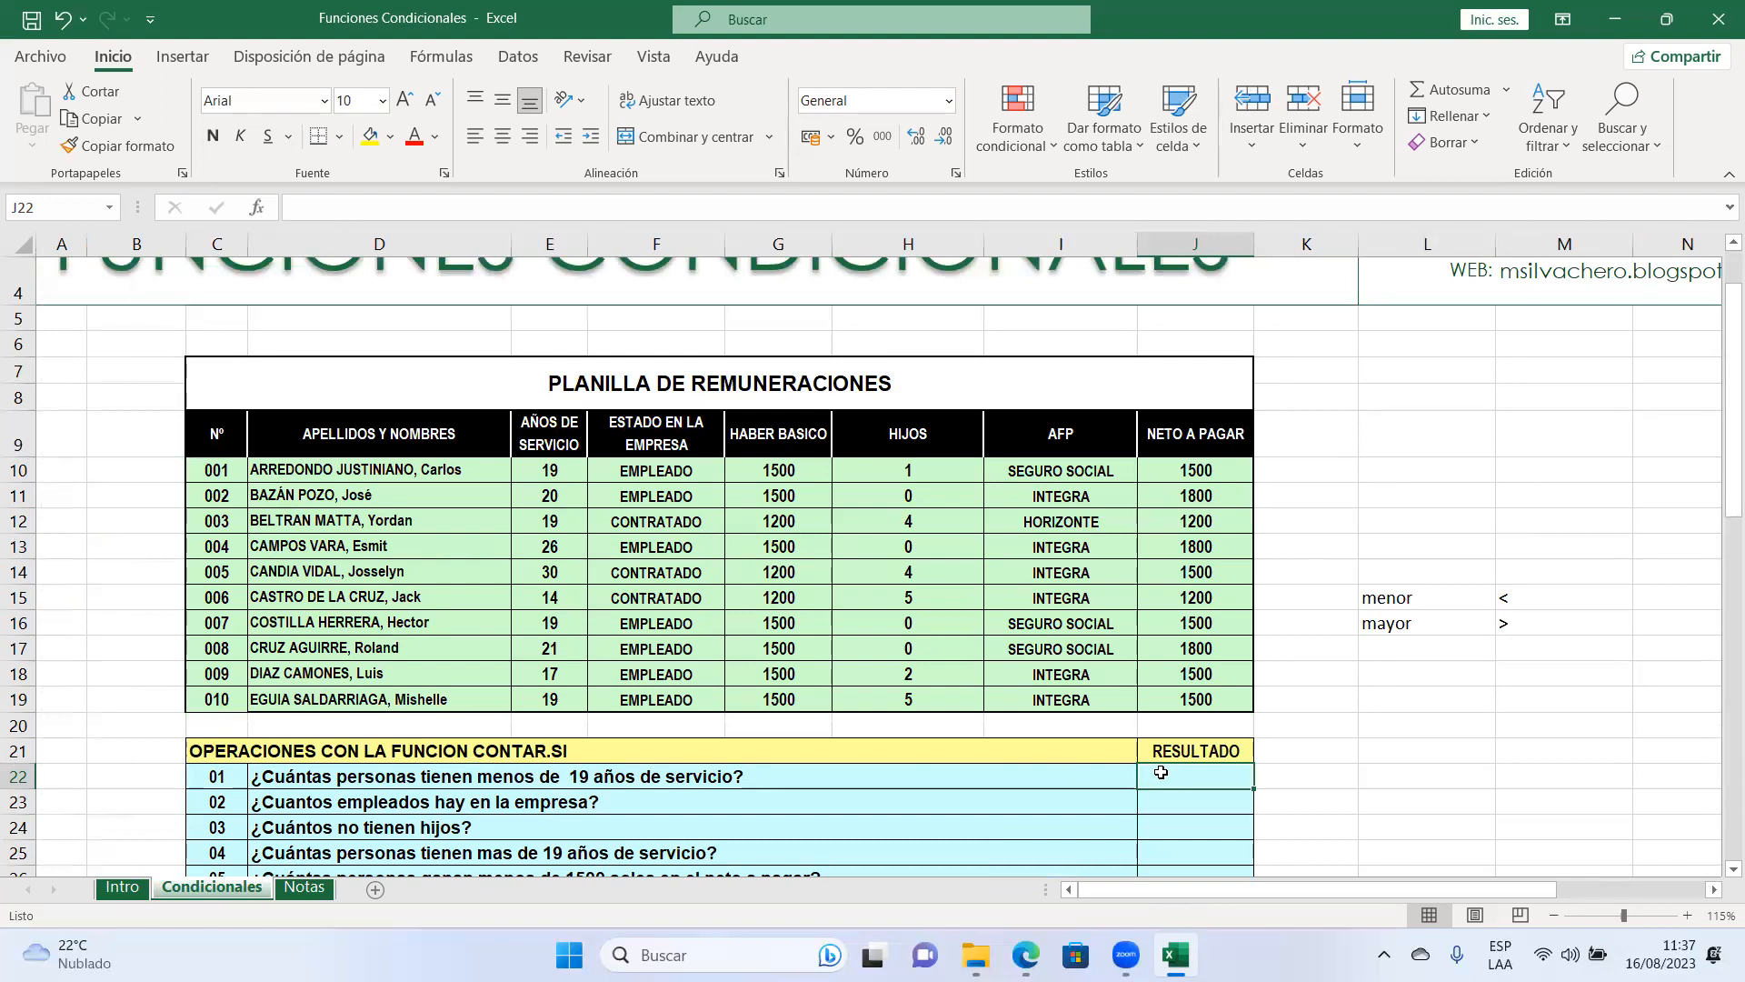
text(=)
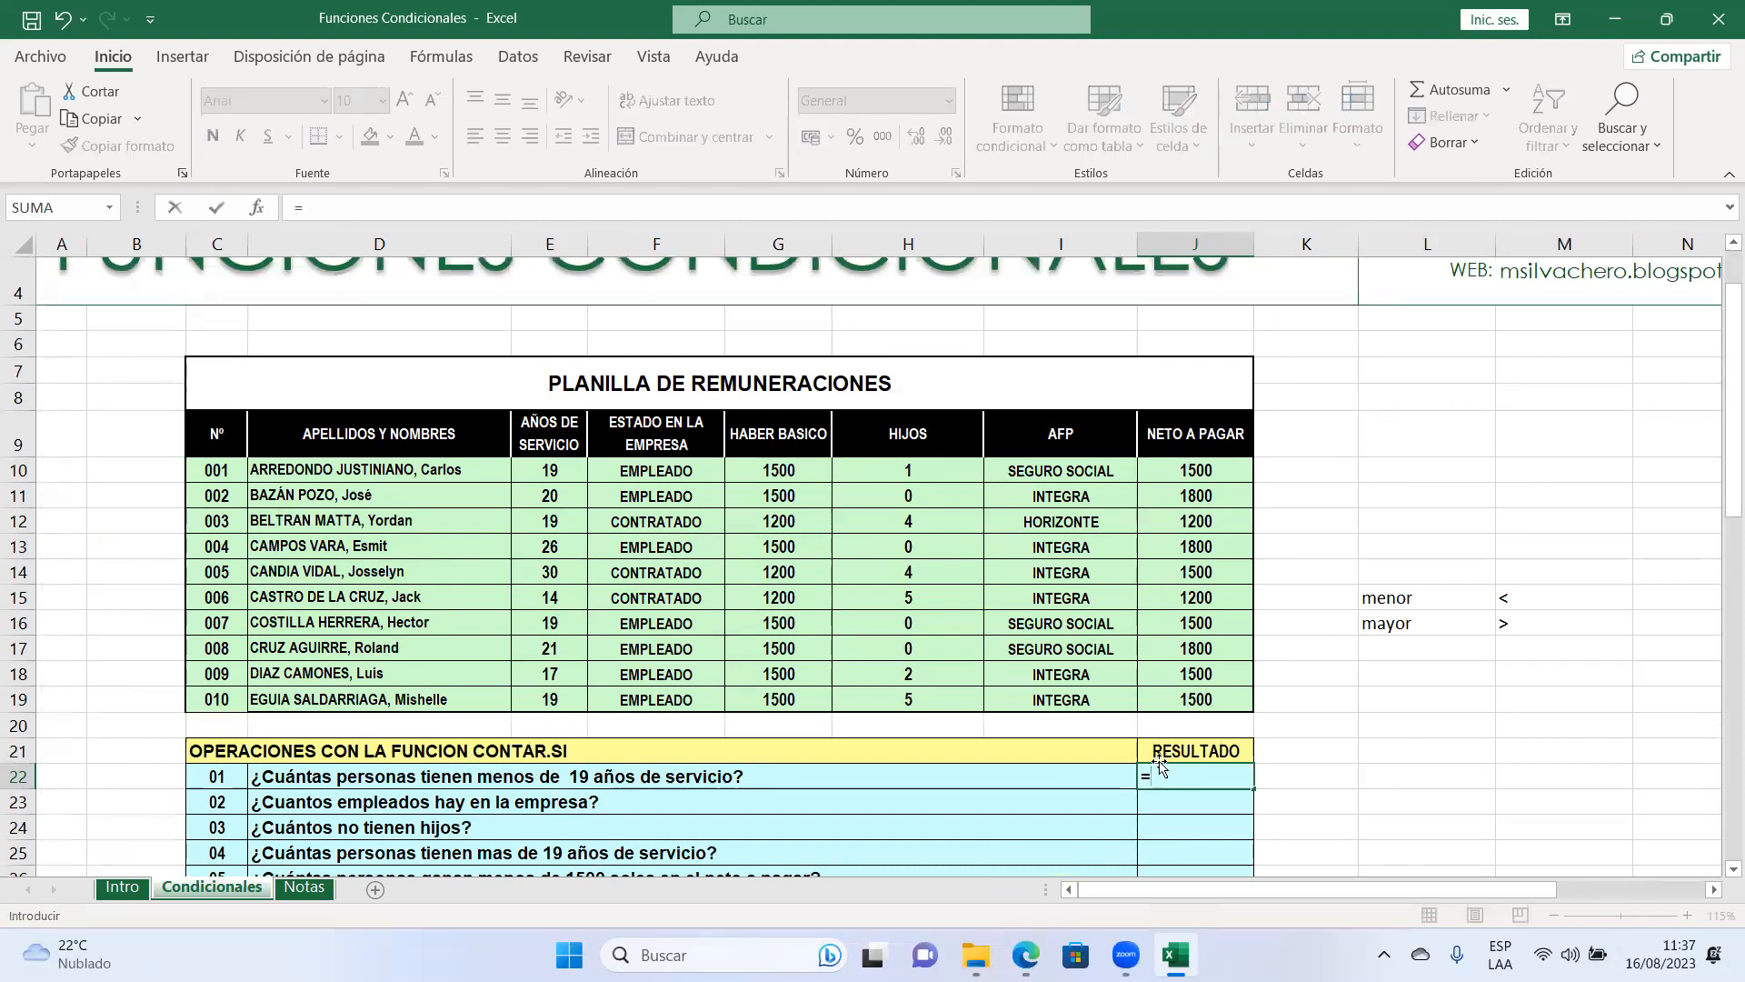
text(cont)
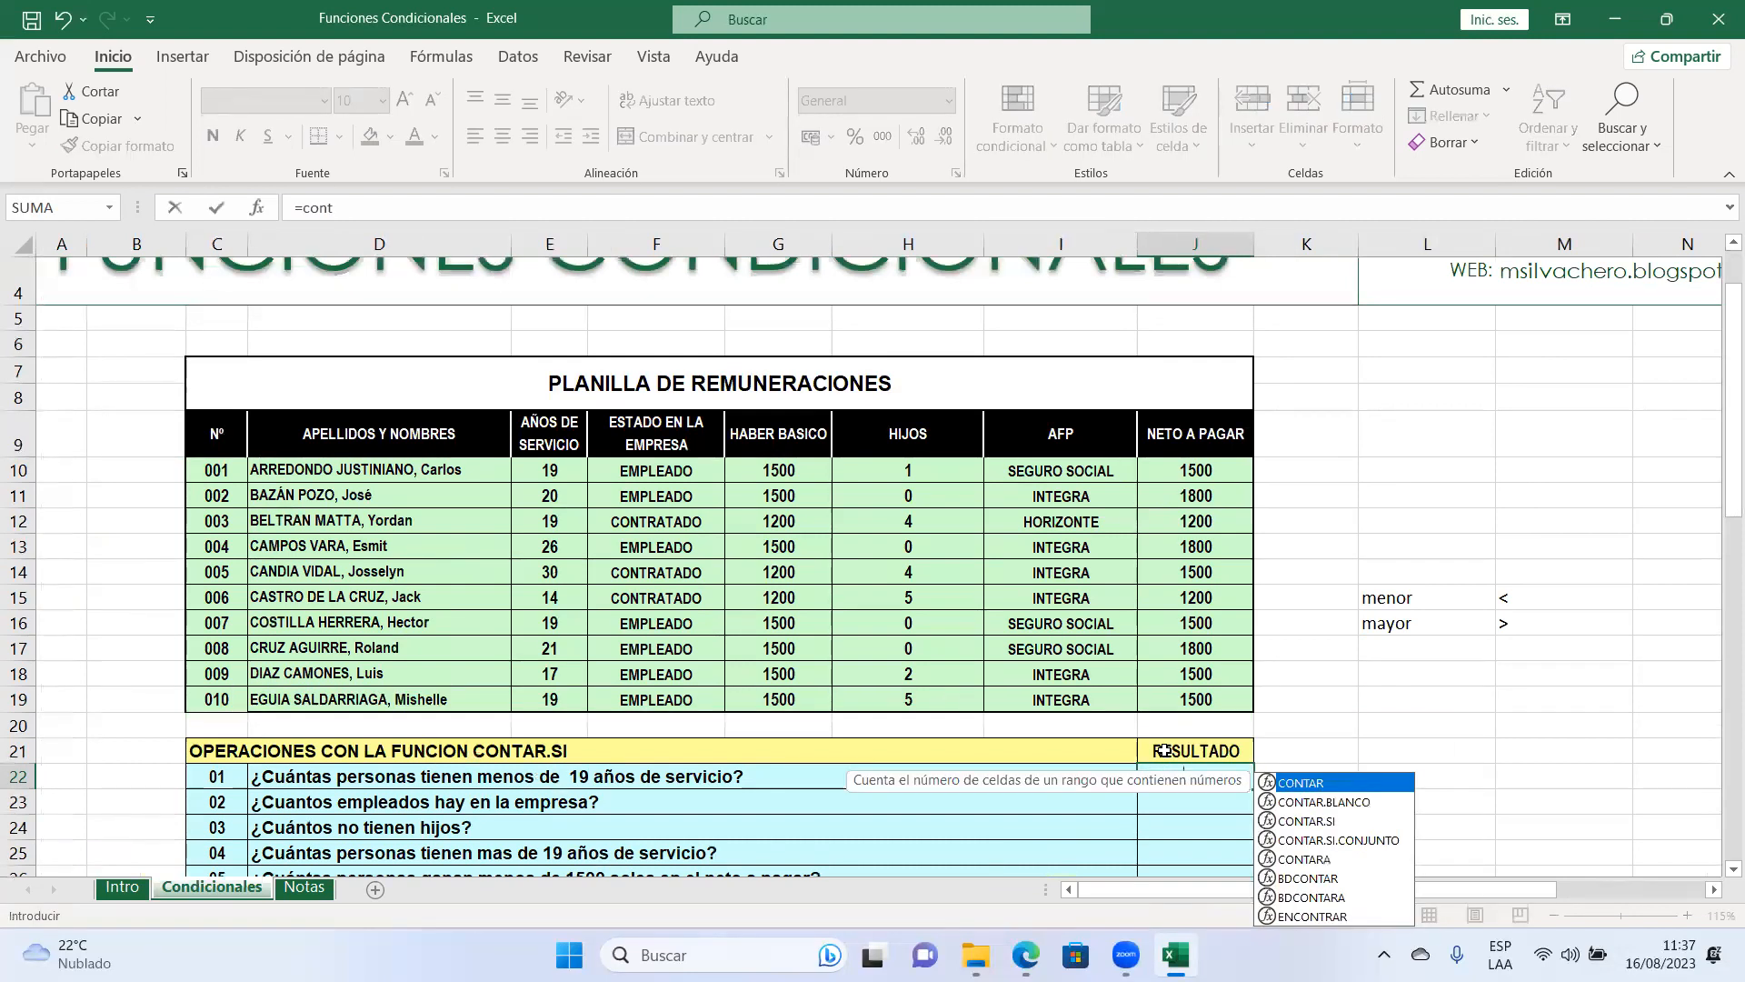
text(ar.s)
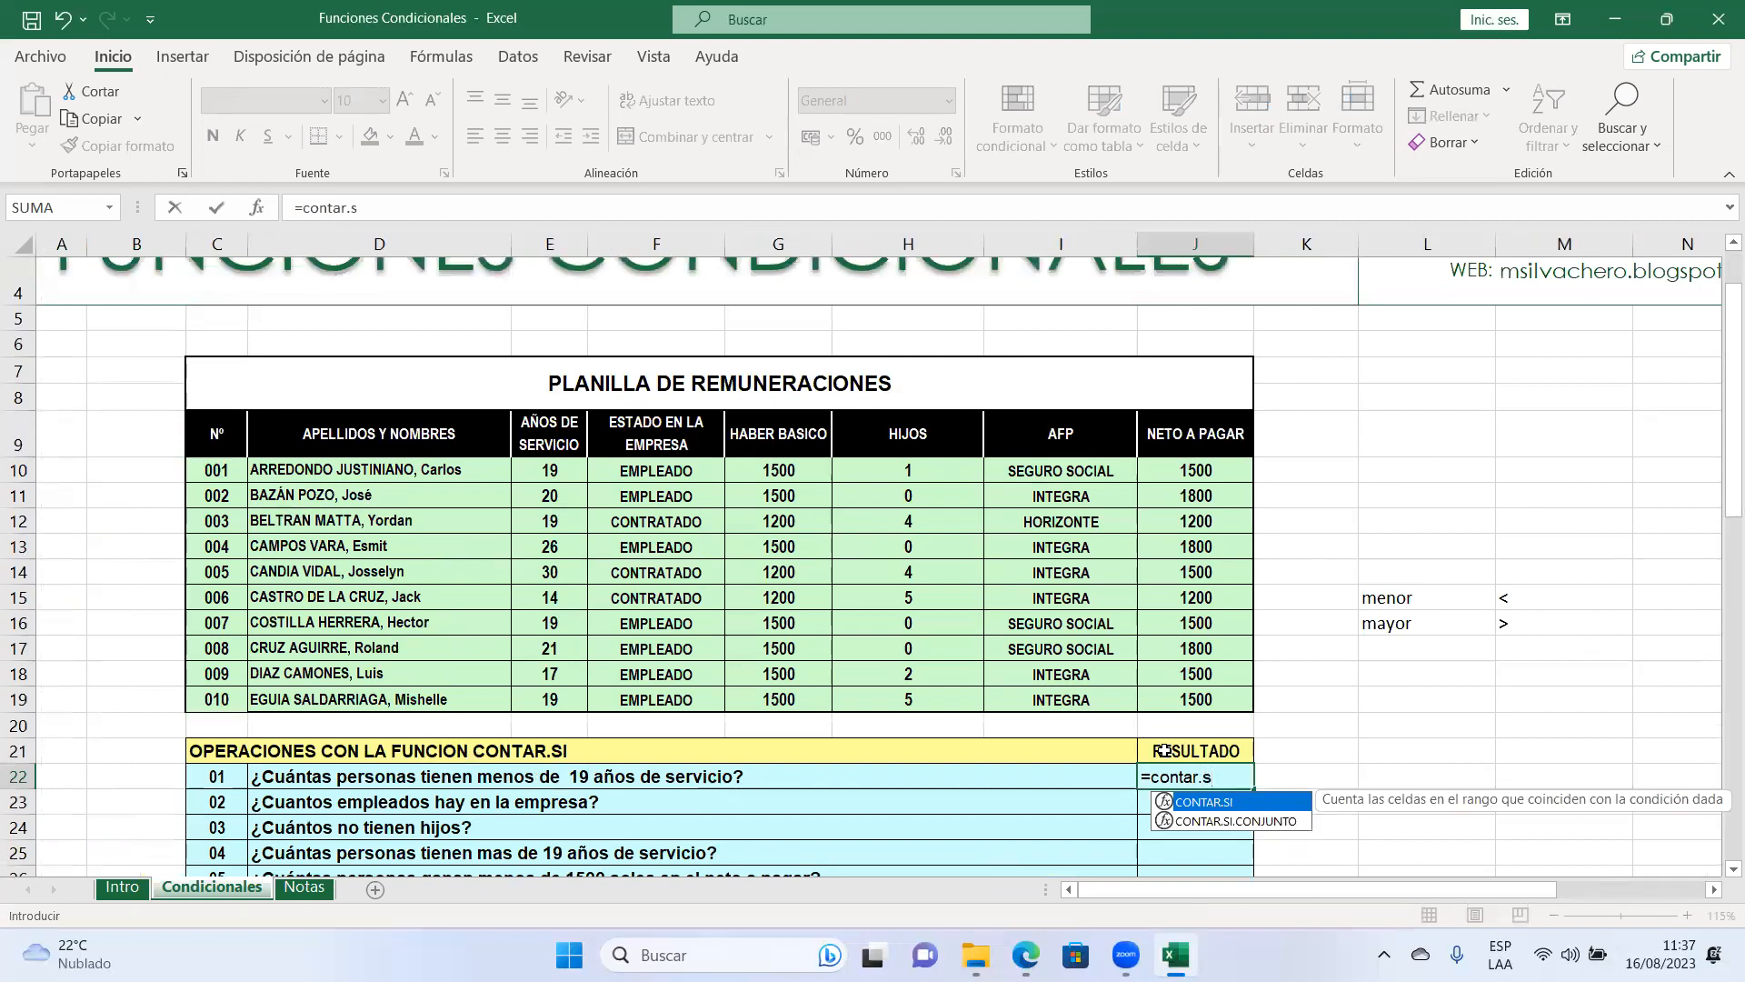
text(i)
key(Tab)
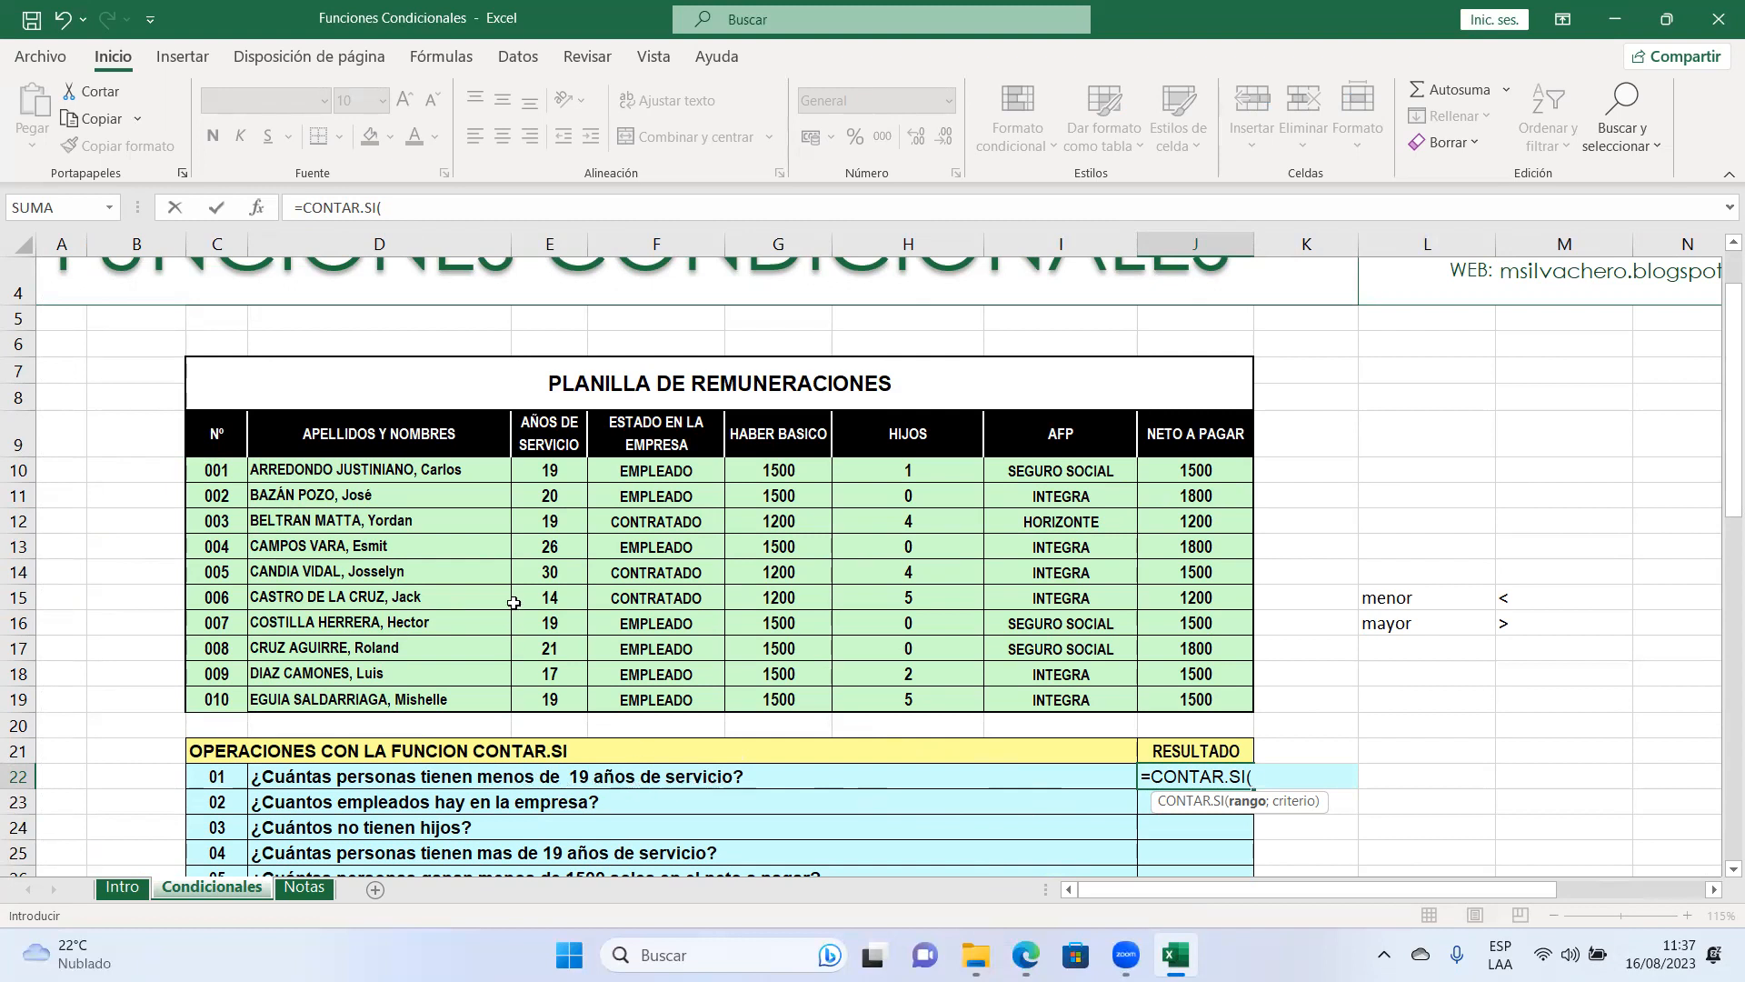
drag(555, 470, 526, 698)
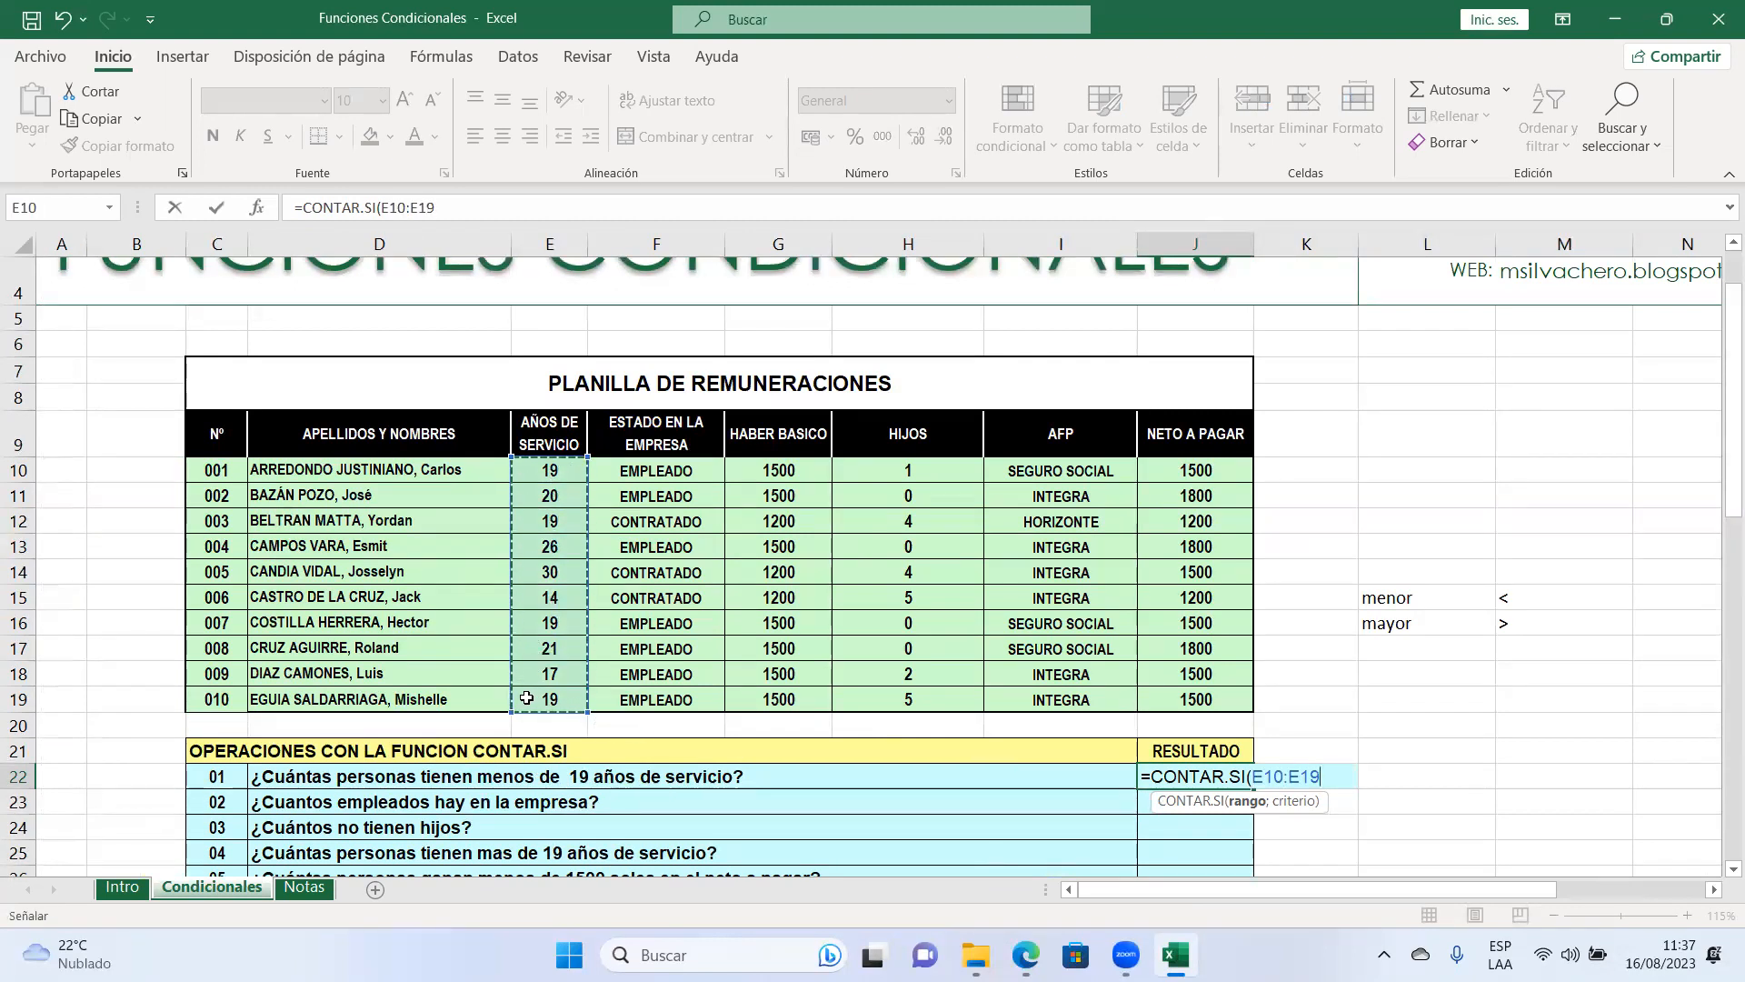
Step: Complete the J22 formula with the criterion "<19", giving =CONTAR.SI(E10:E19;"<19")
text(;"<)
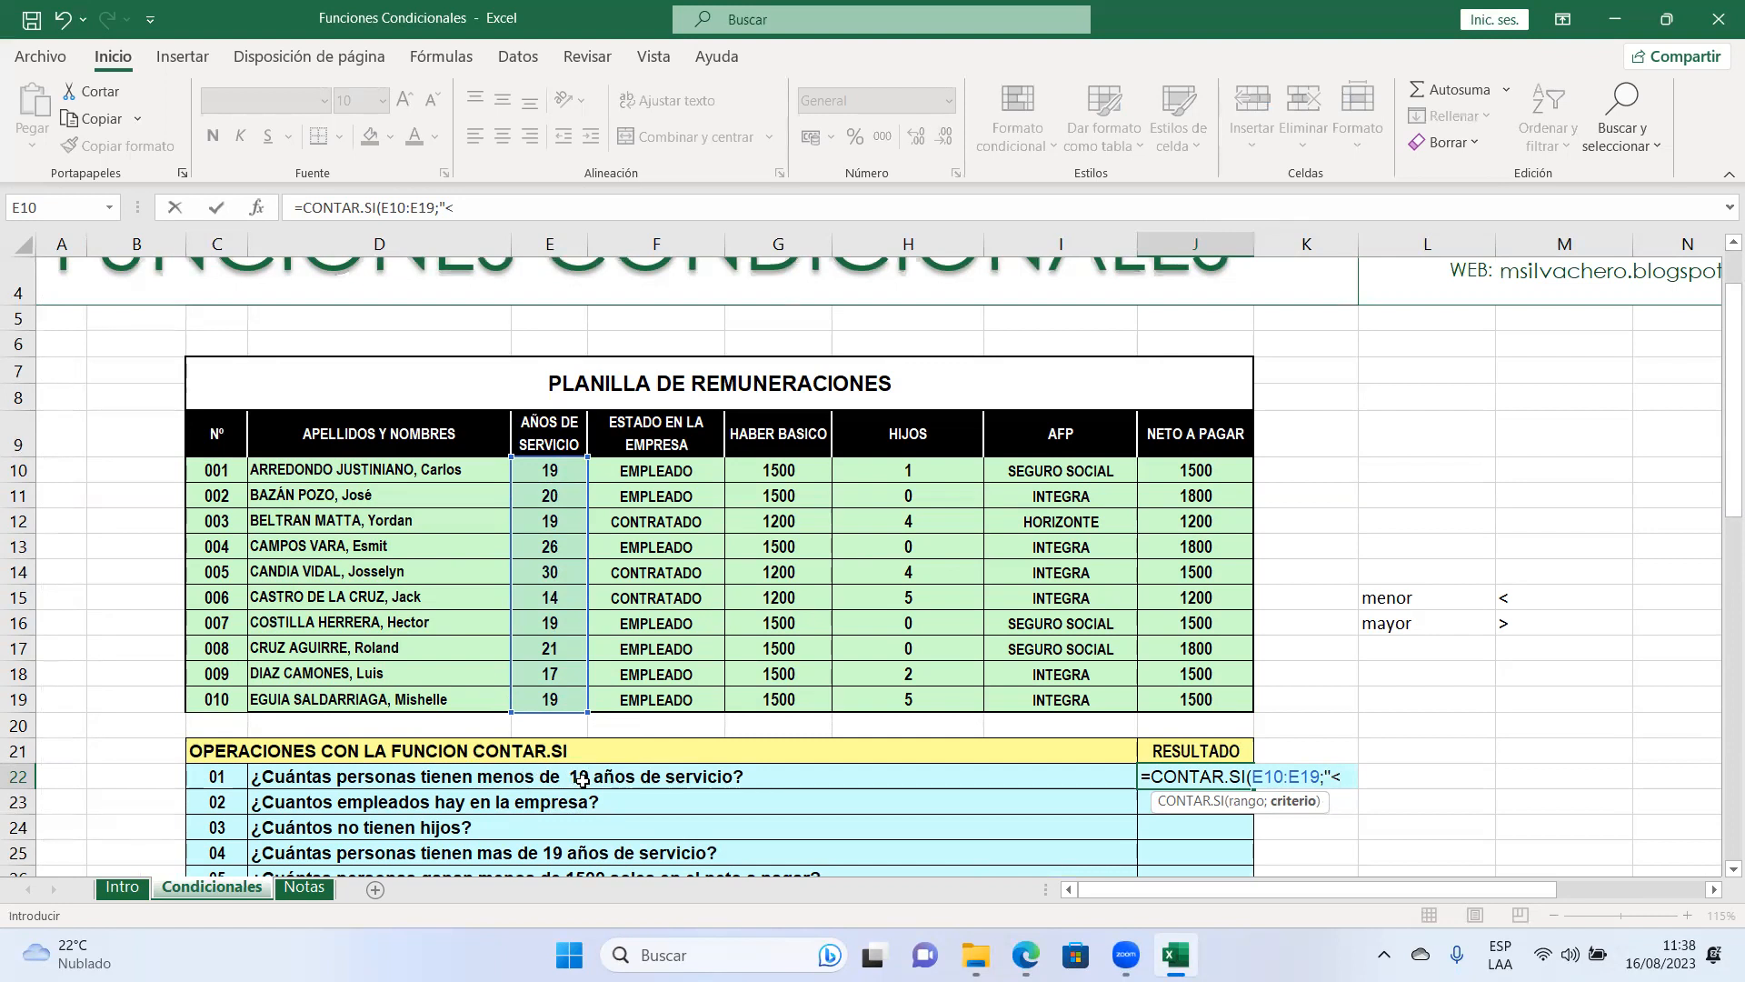
text(19)
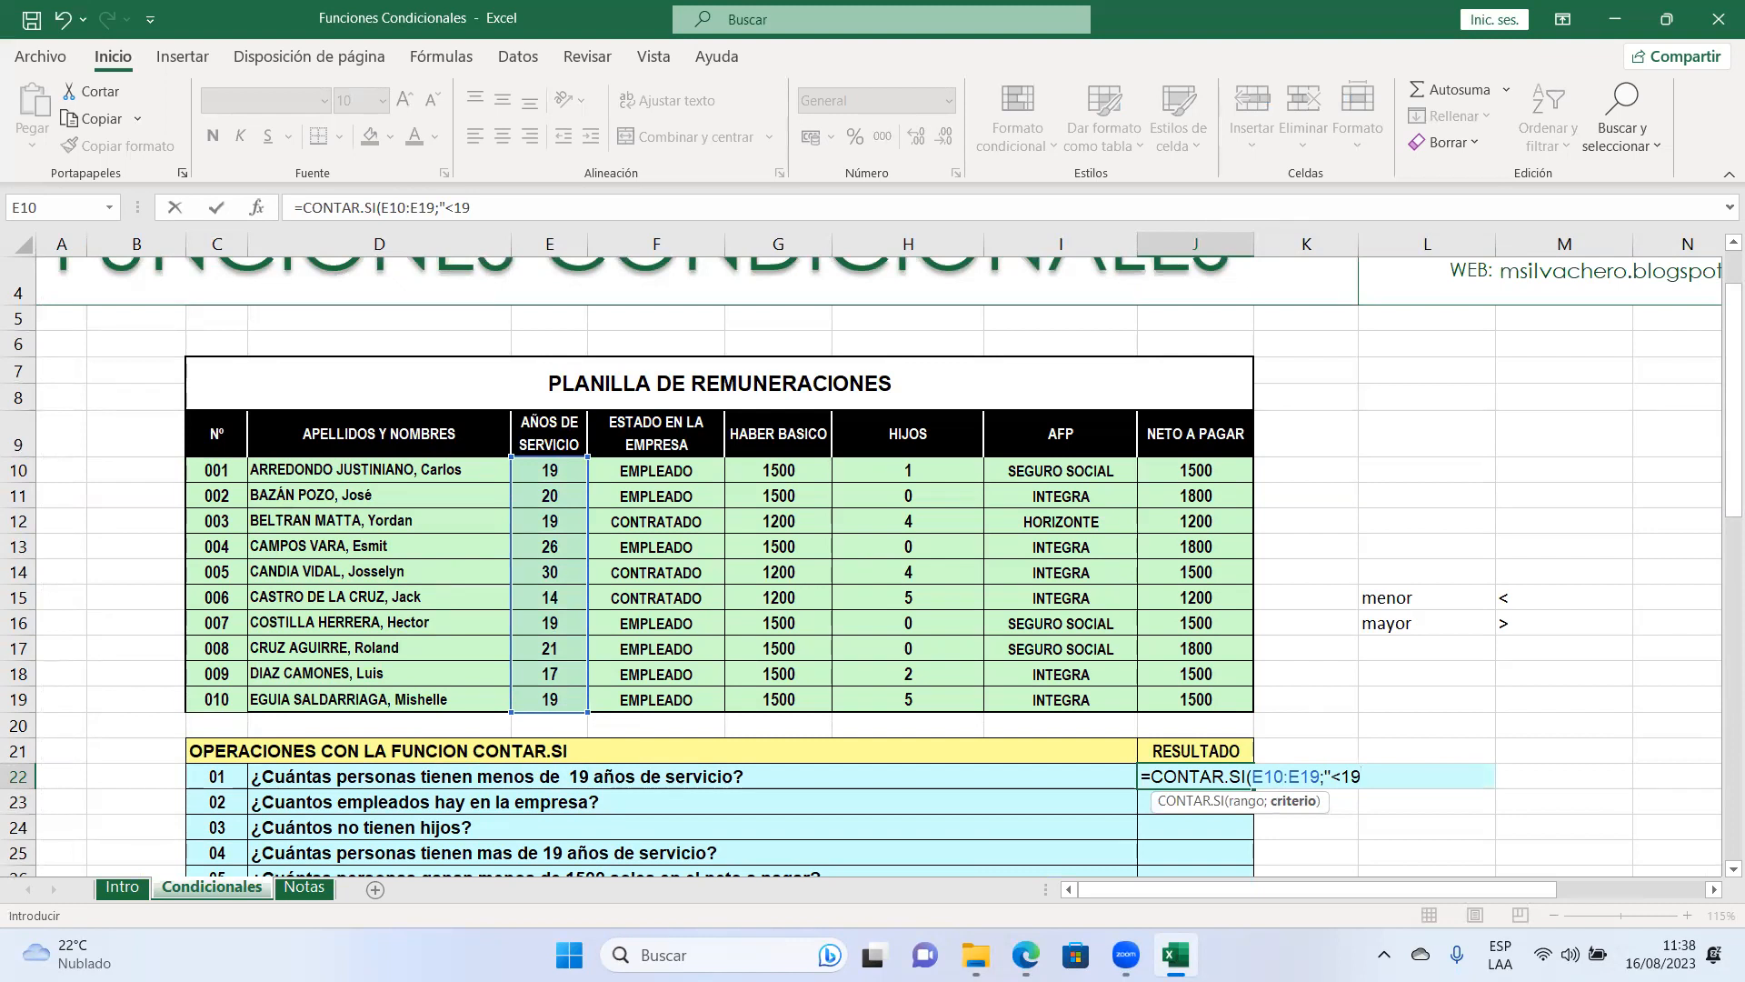
key(BackSpace)
key(BackSpace)
key(BackSpace)
text(>19)
key(BackSpace)
key(BackSpace)
text(19"))
key(Return)
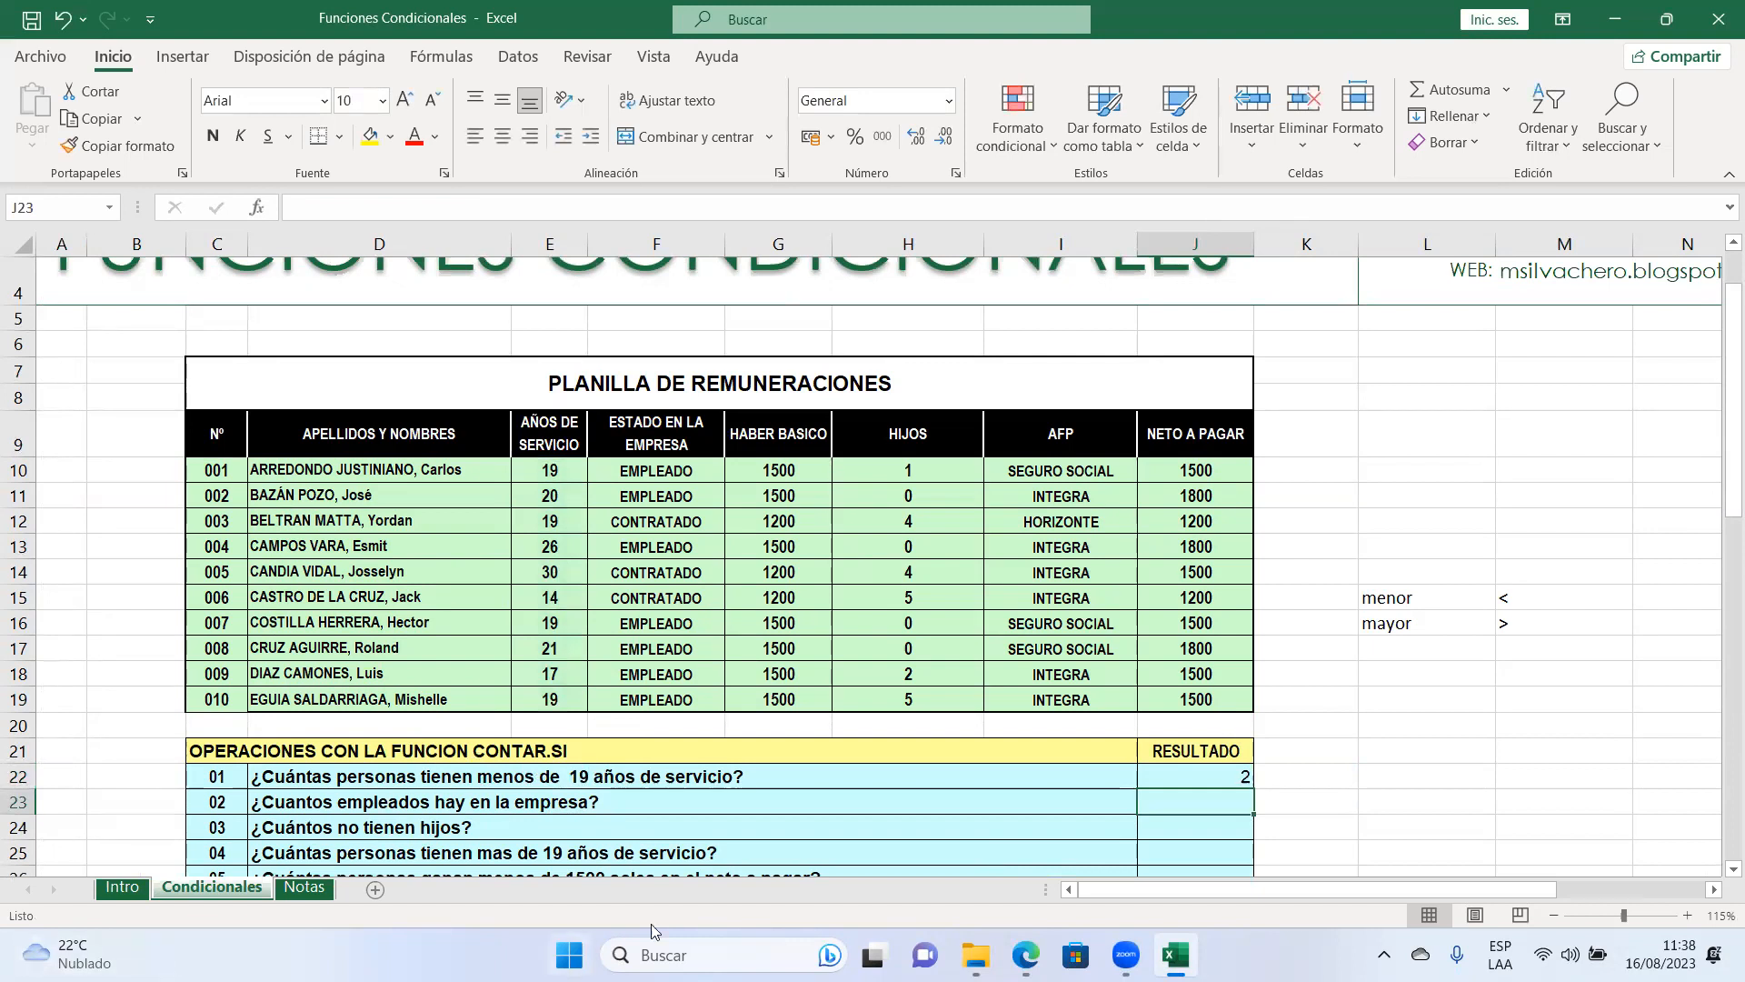
click(1179, 775)
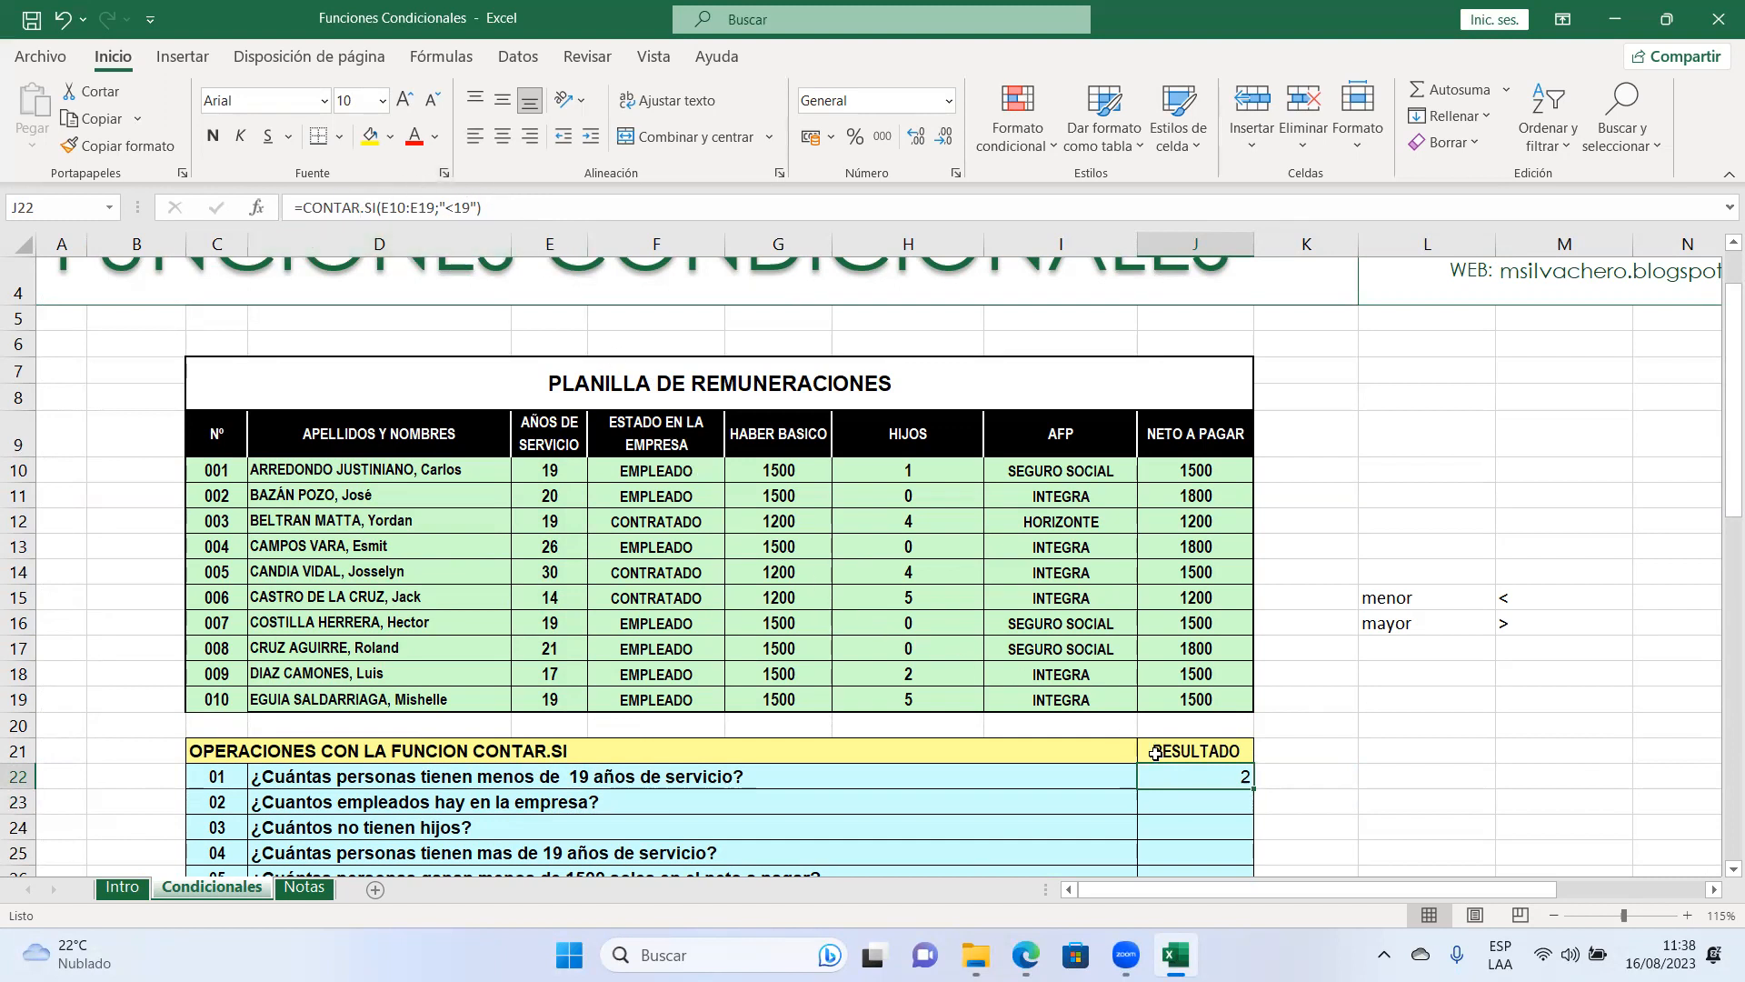
Step: Answer question 02 by entering =CONTAR.SI(F10:F19;"empleado") in cell J23
click(1175, 808)
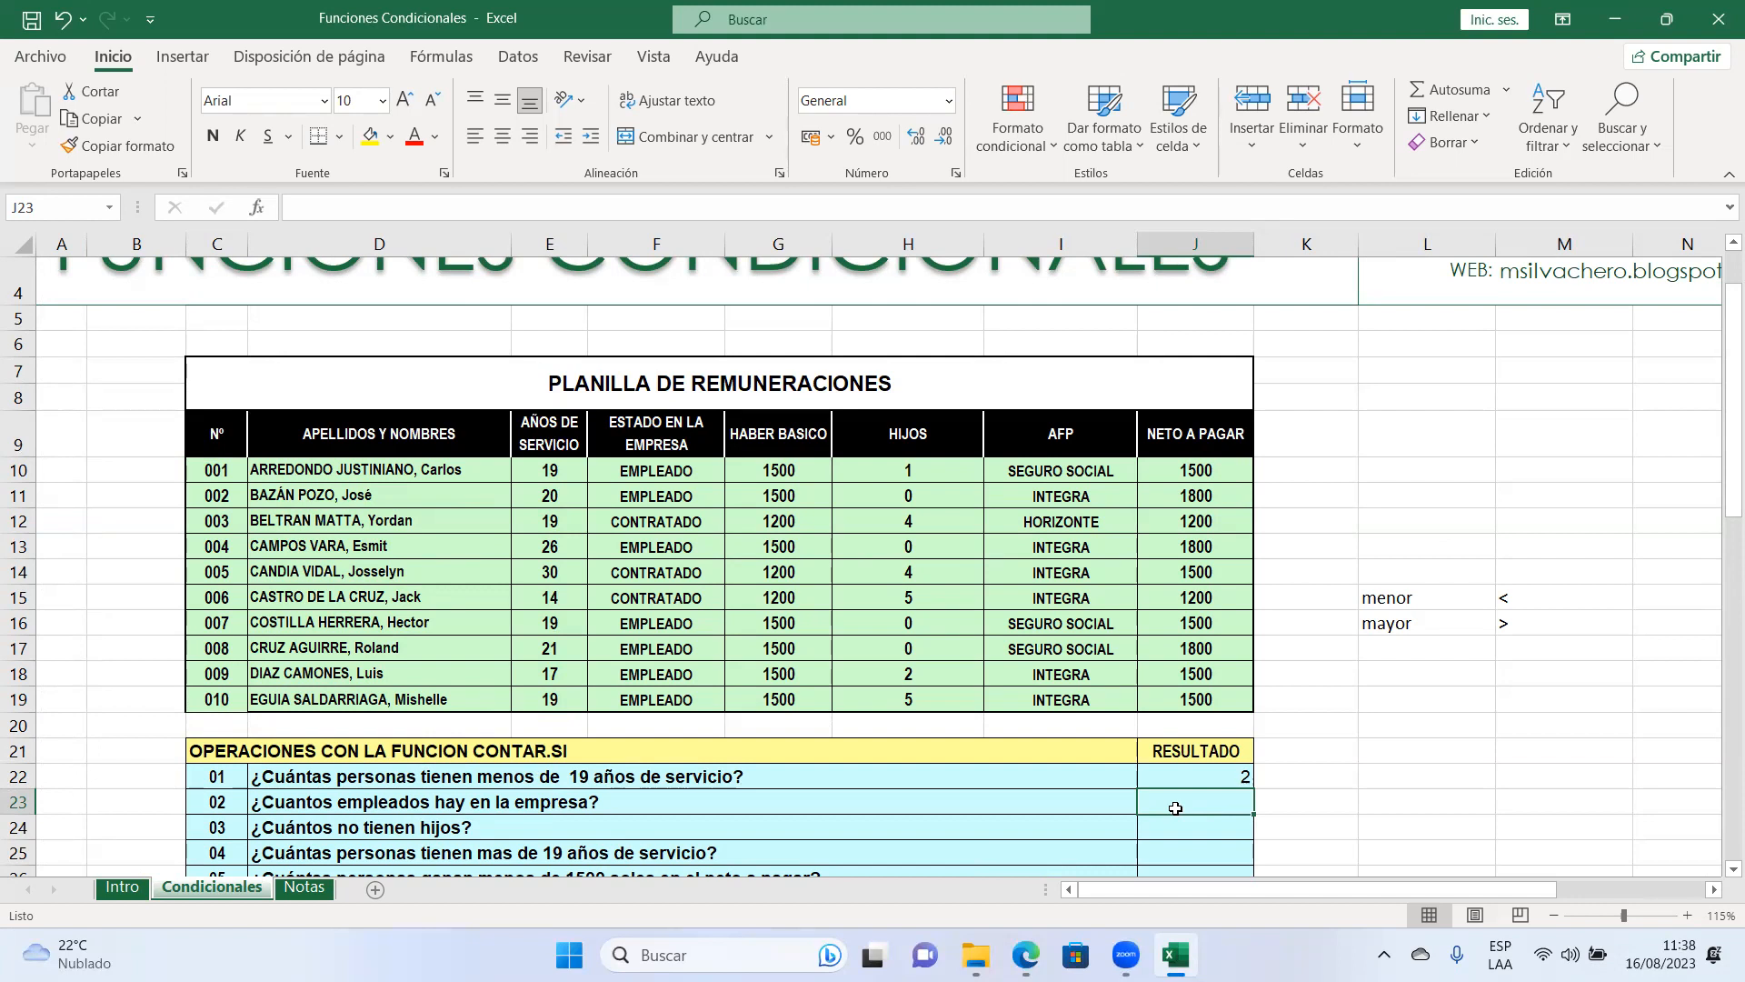
text(=contar.s)
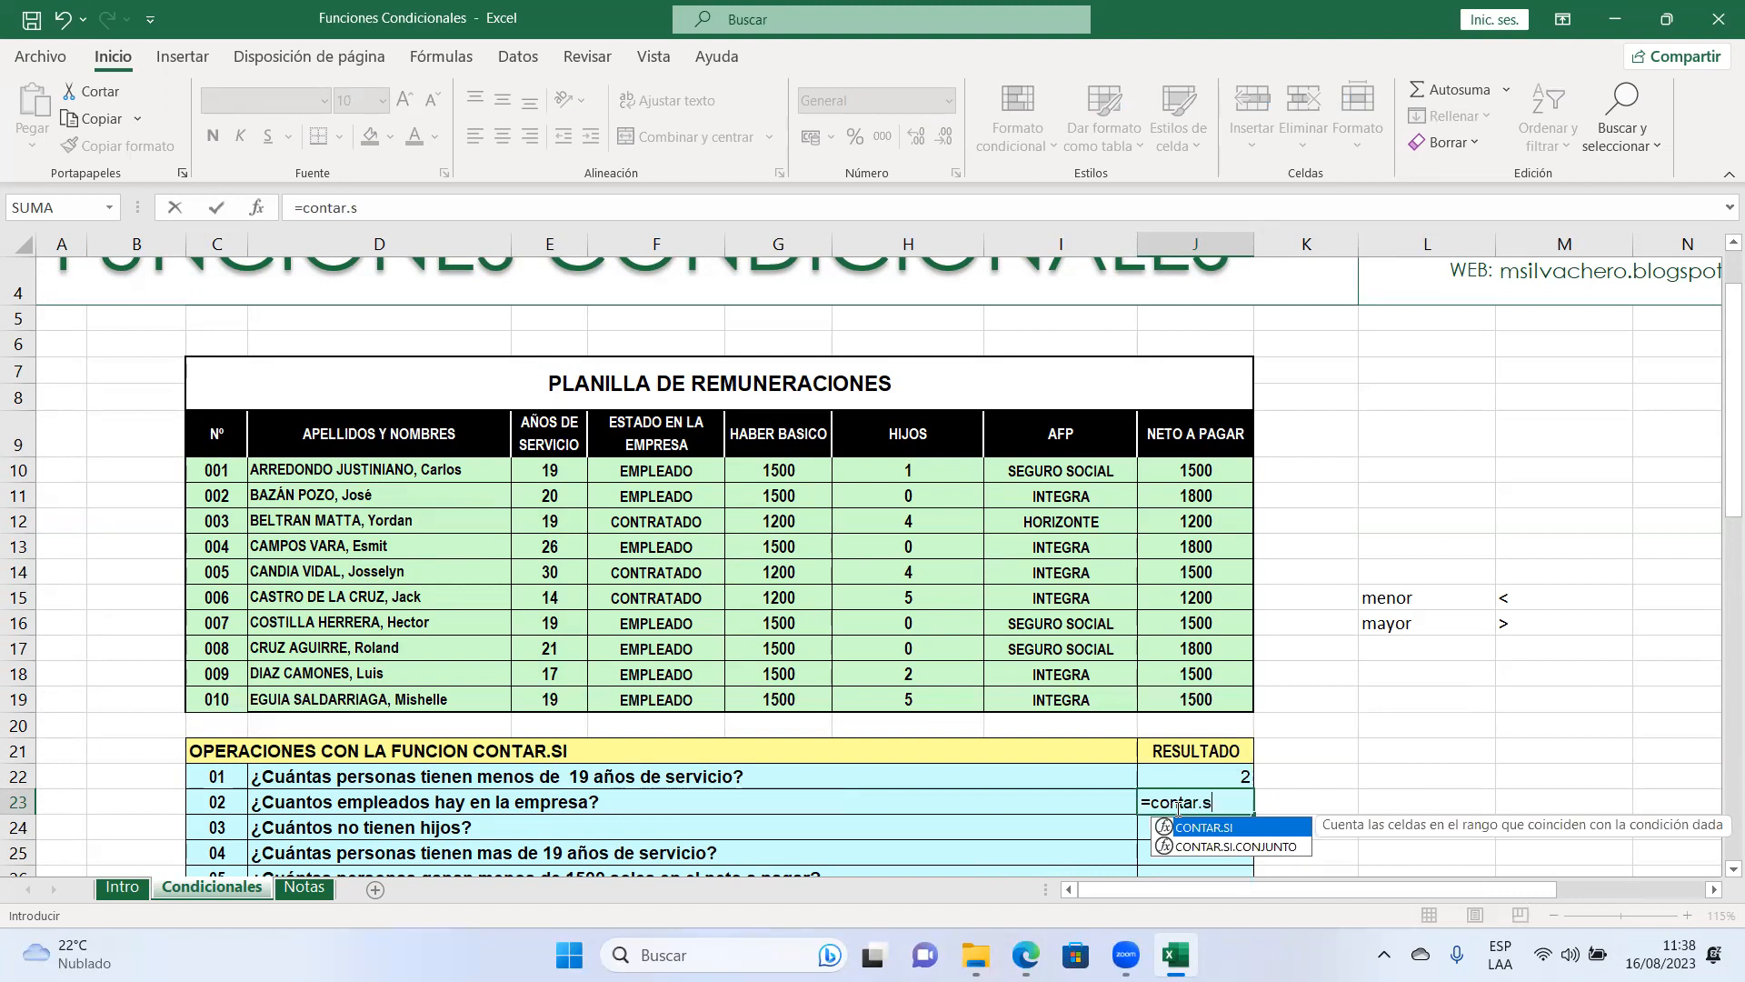
key(Tab)
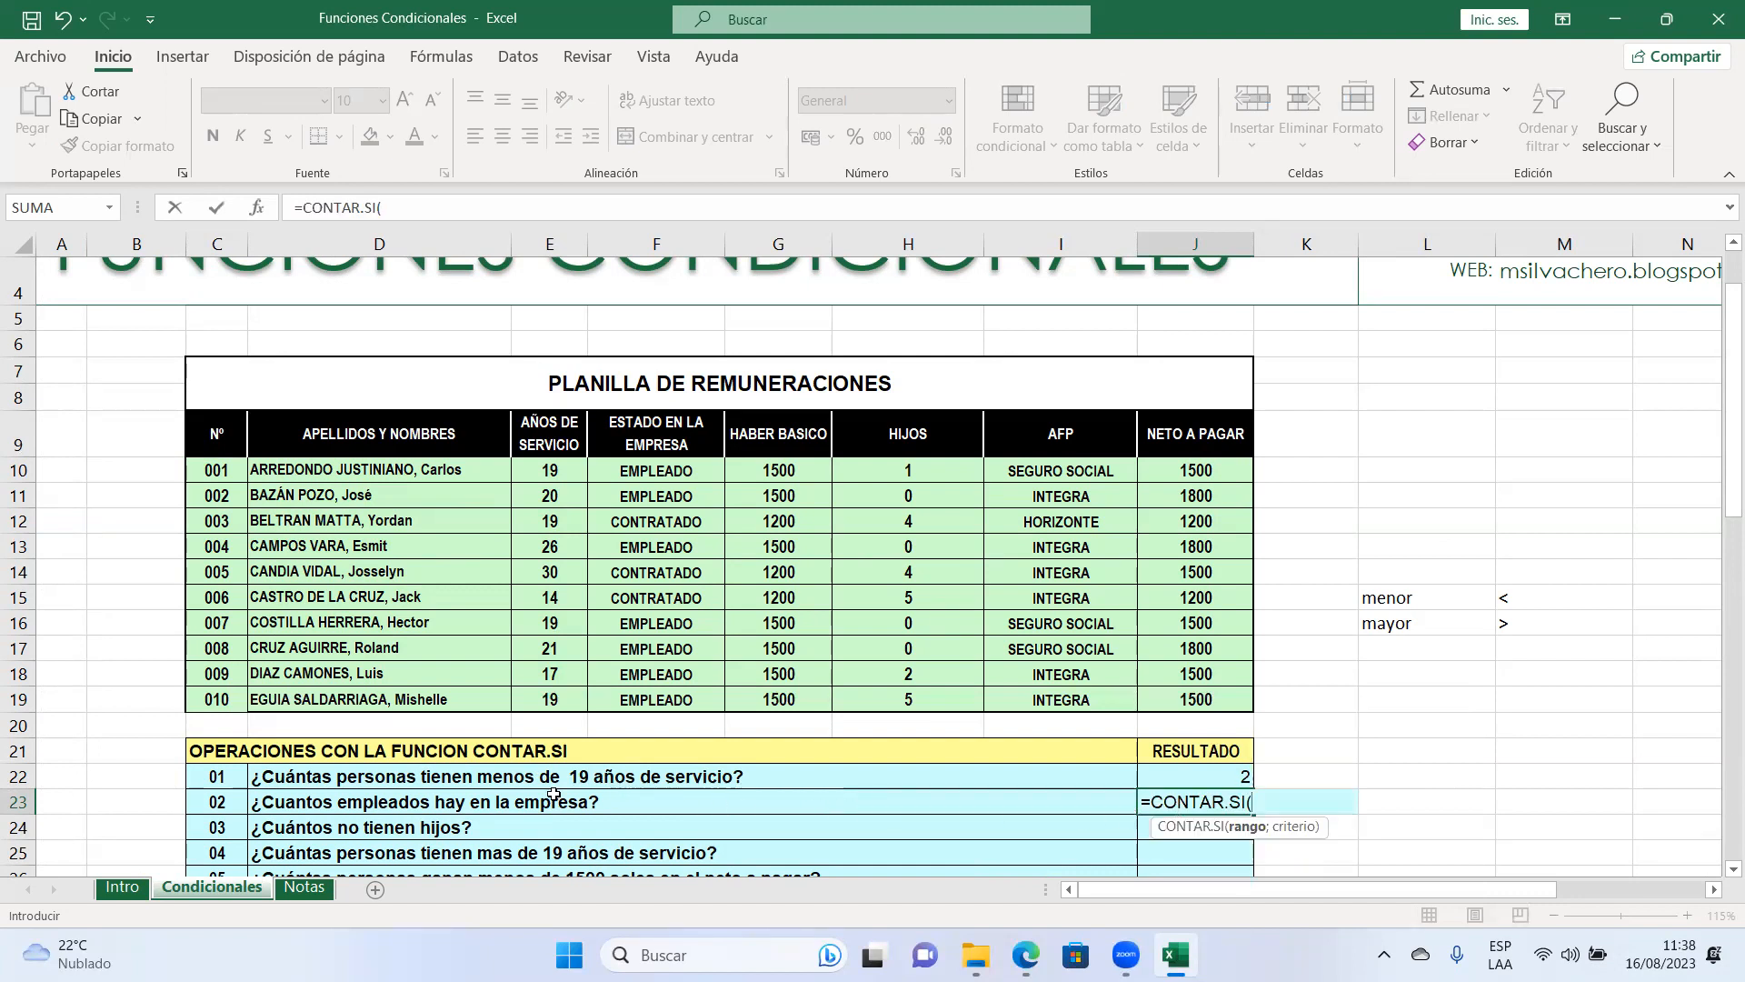
drag(646, 470, 648, 696)
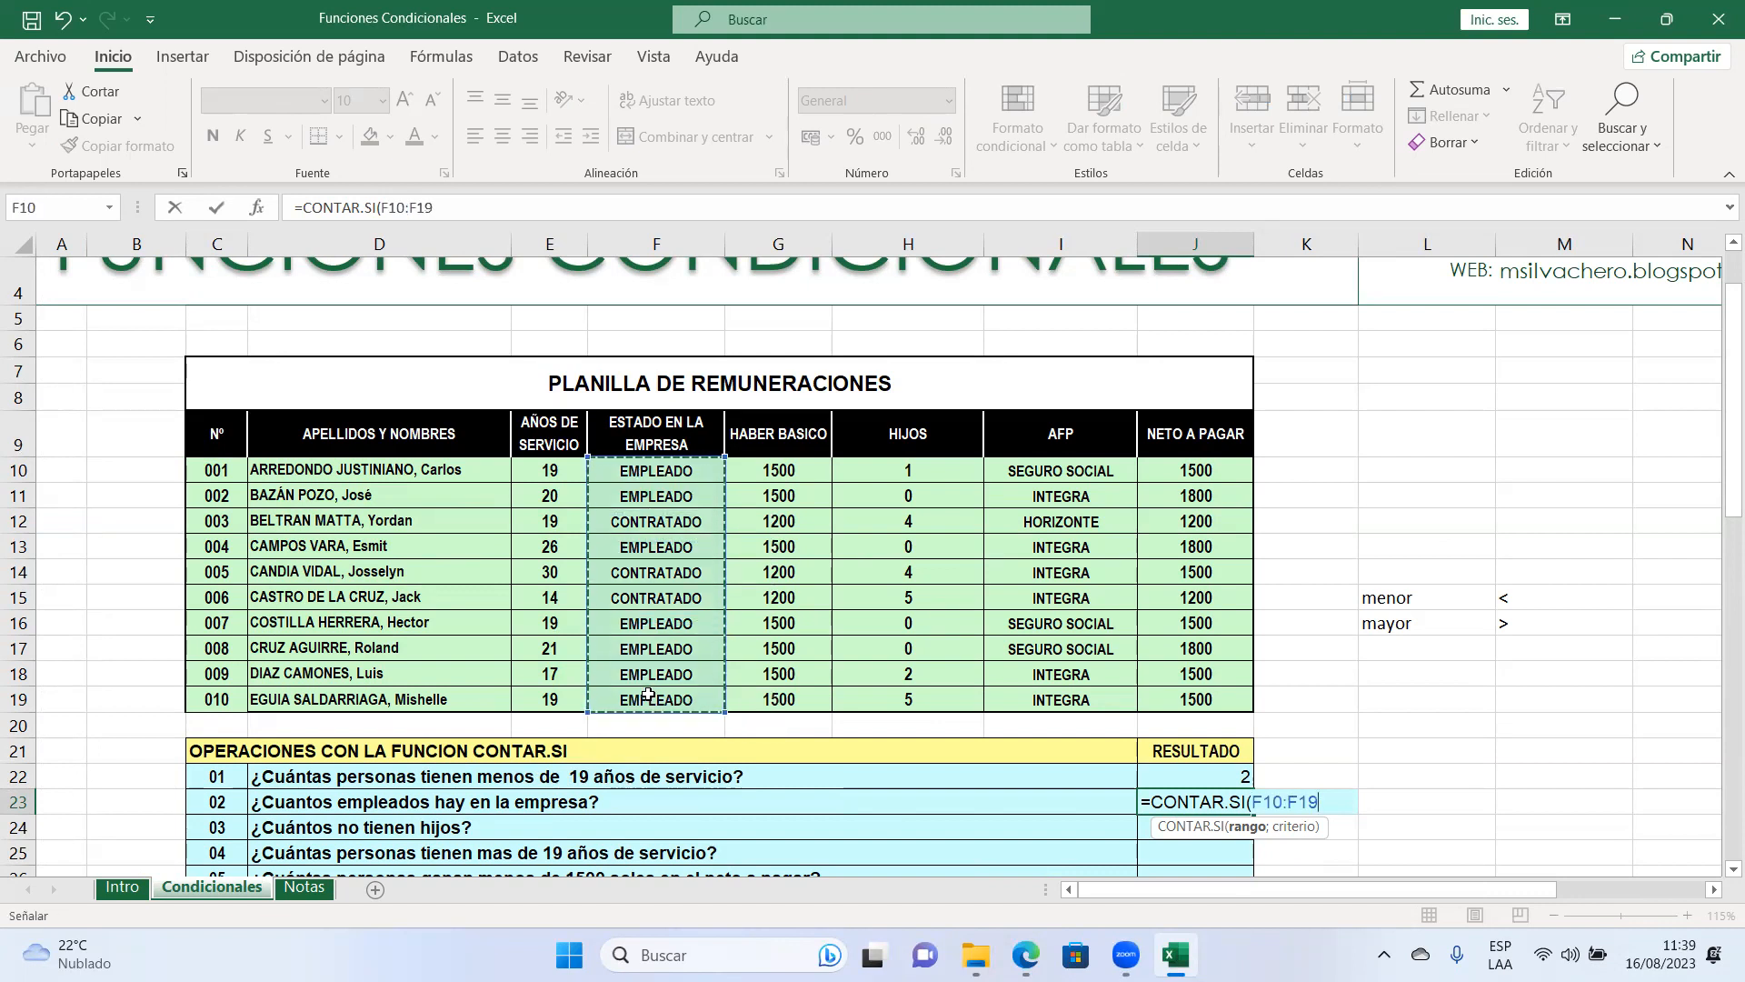
text(;)
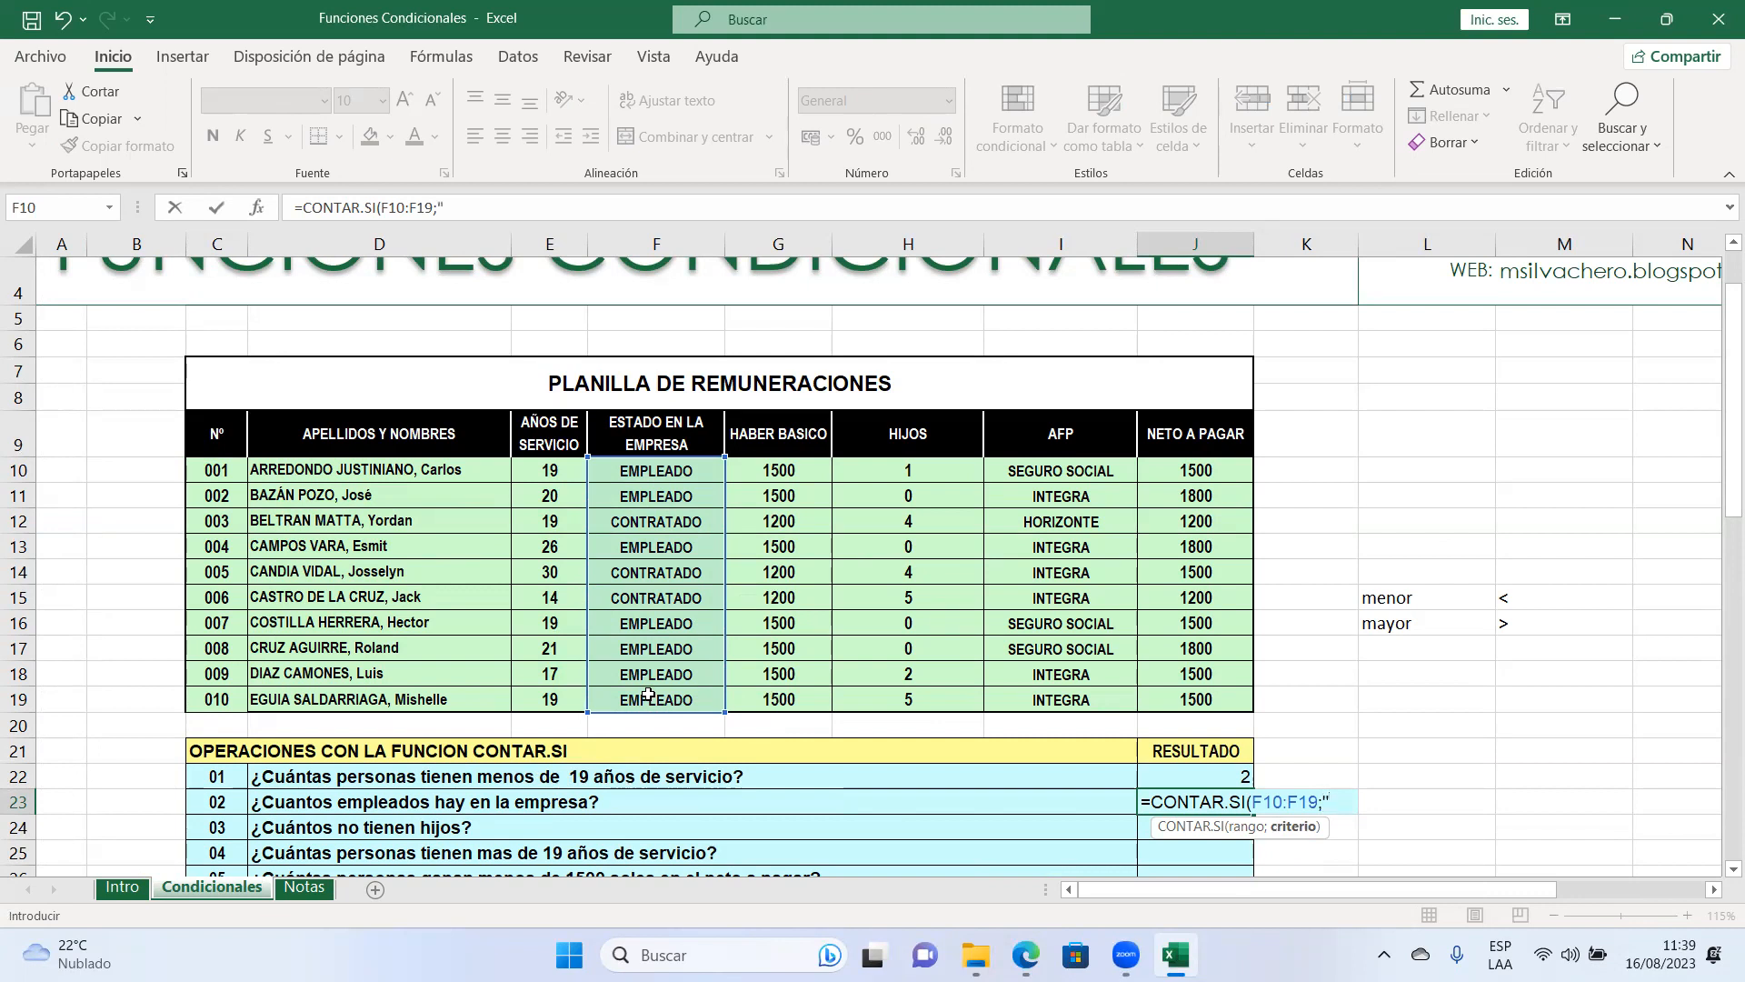
text("empleado)
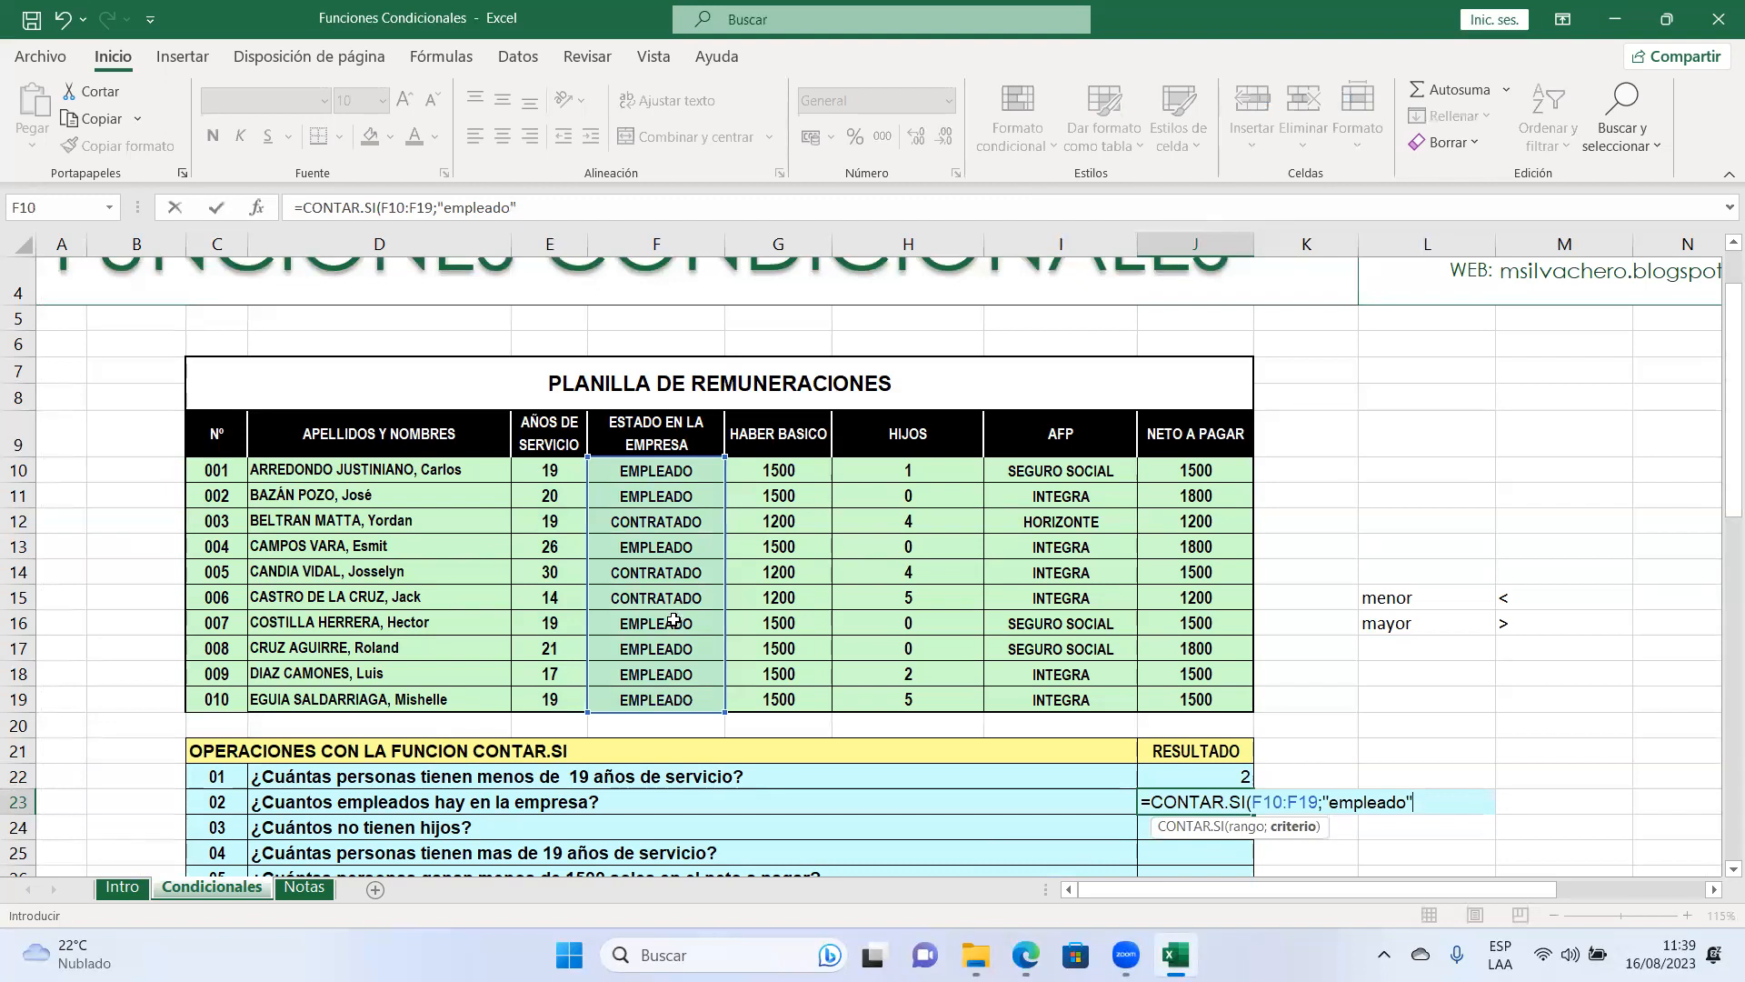
text())
key(Return)
key(Up)
key(Down)
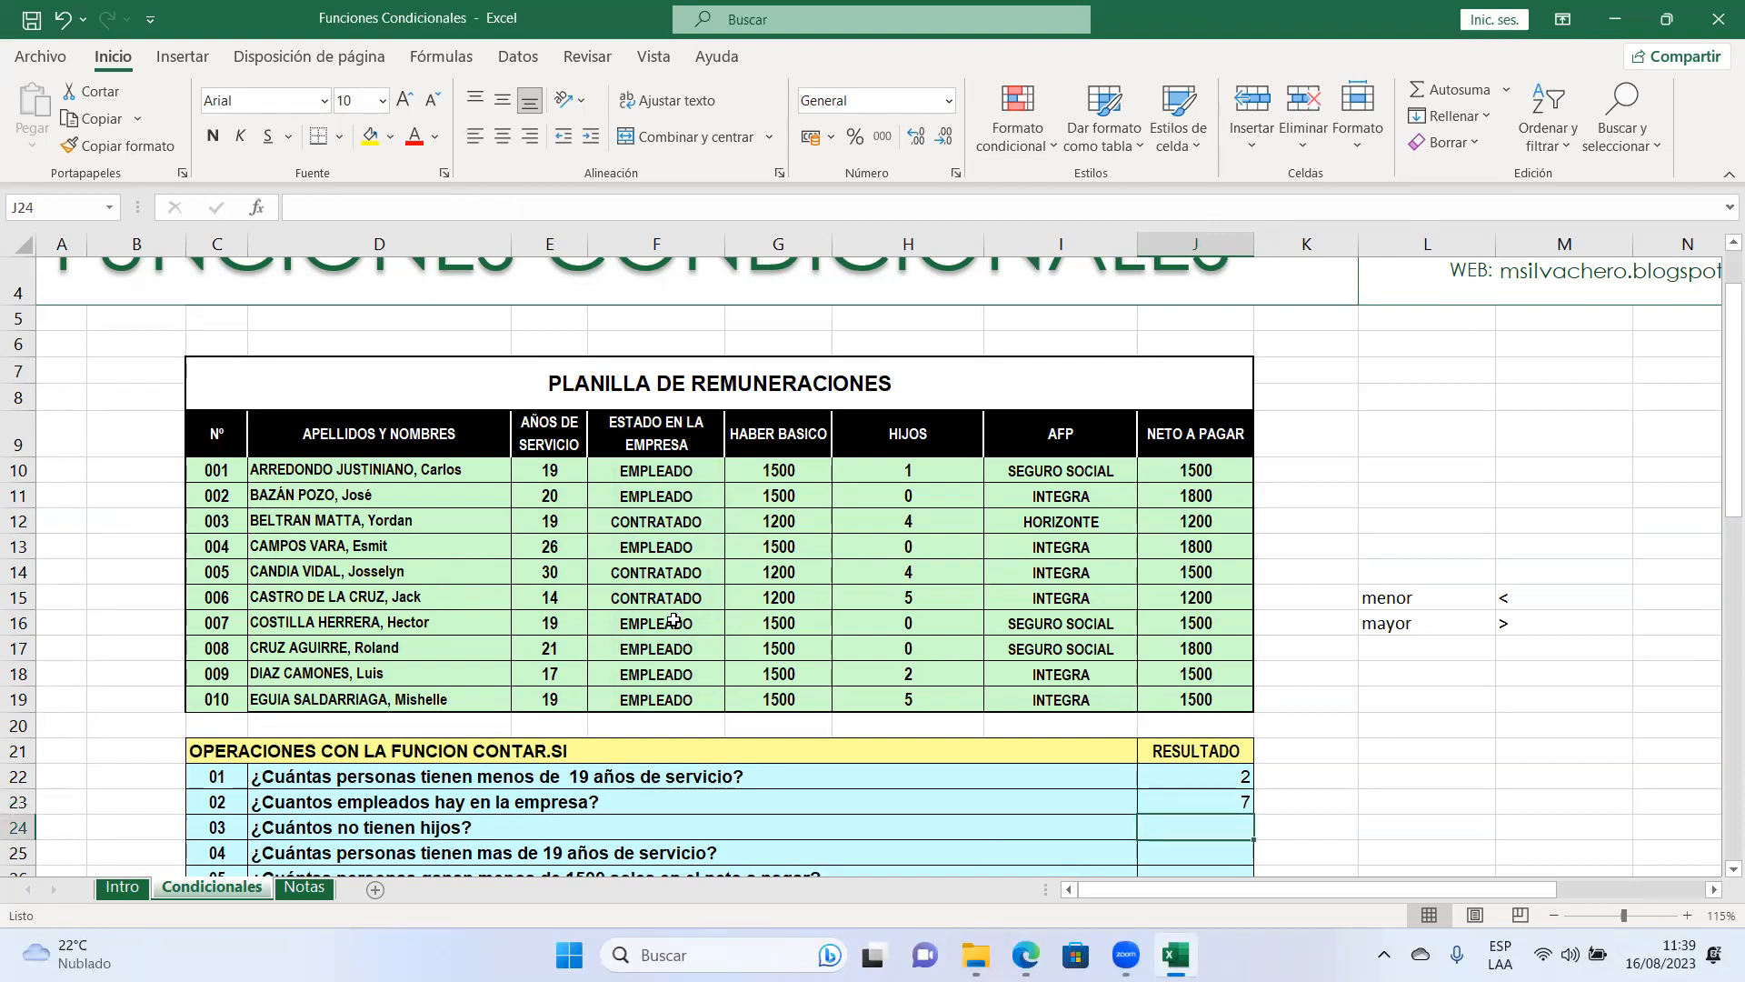
Step: Answer question 03 by entering =CONTAR.SI(H10:H19;"0") in cell J24
text(=contar.si)
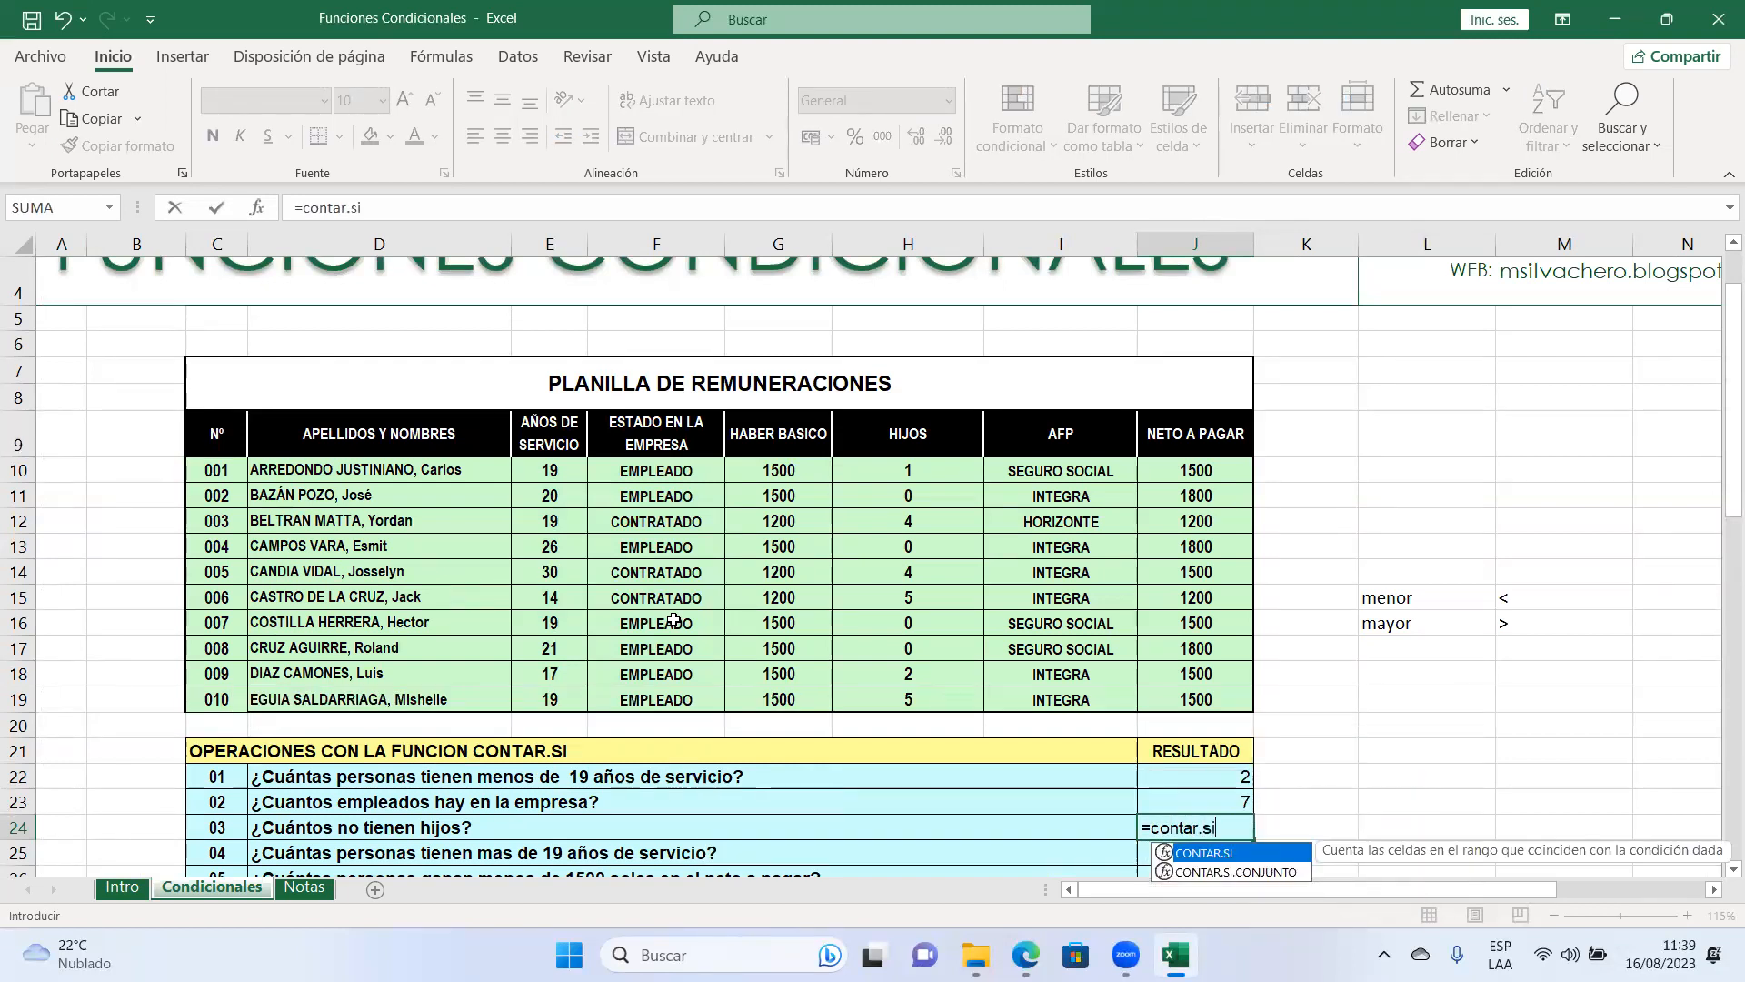
key(Tab)
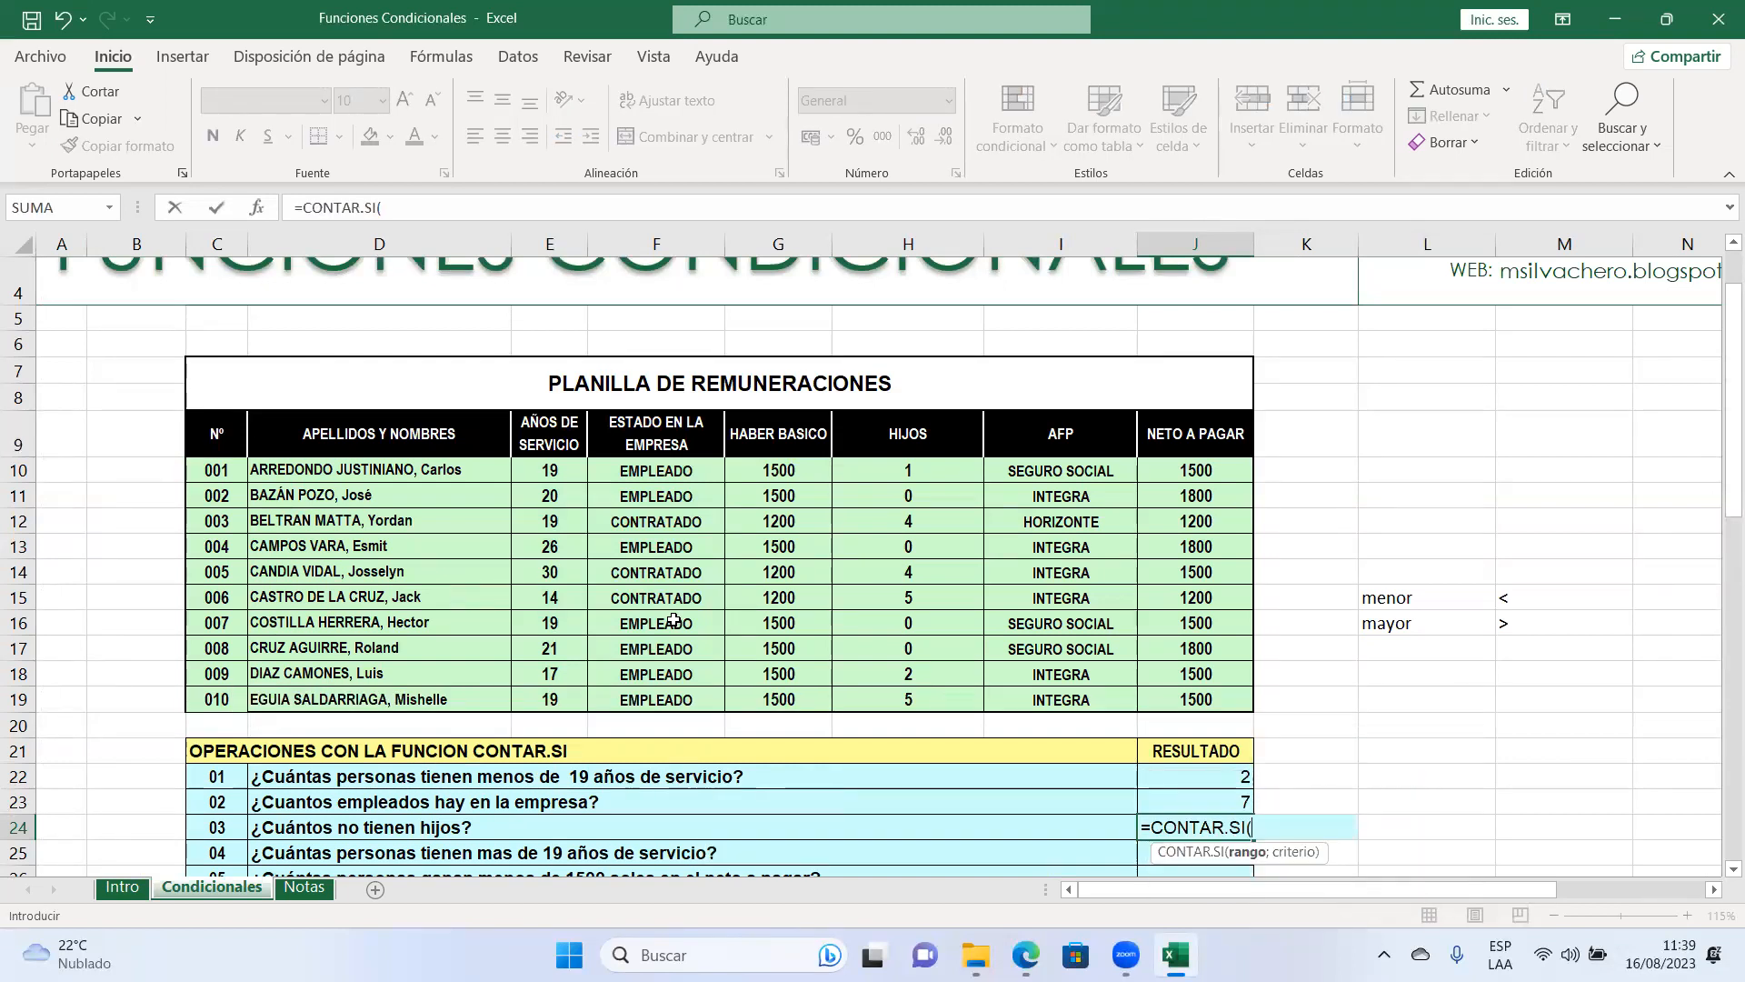
drag(897, 471, 888, 707)
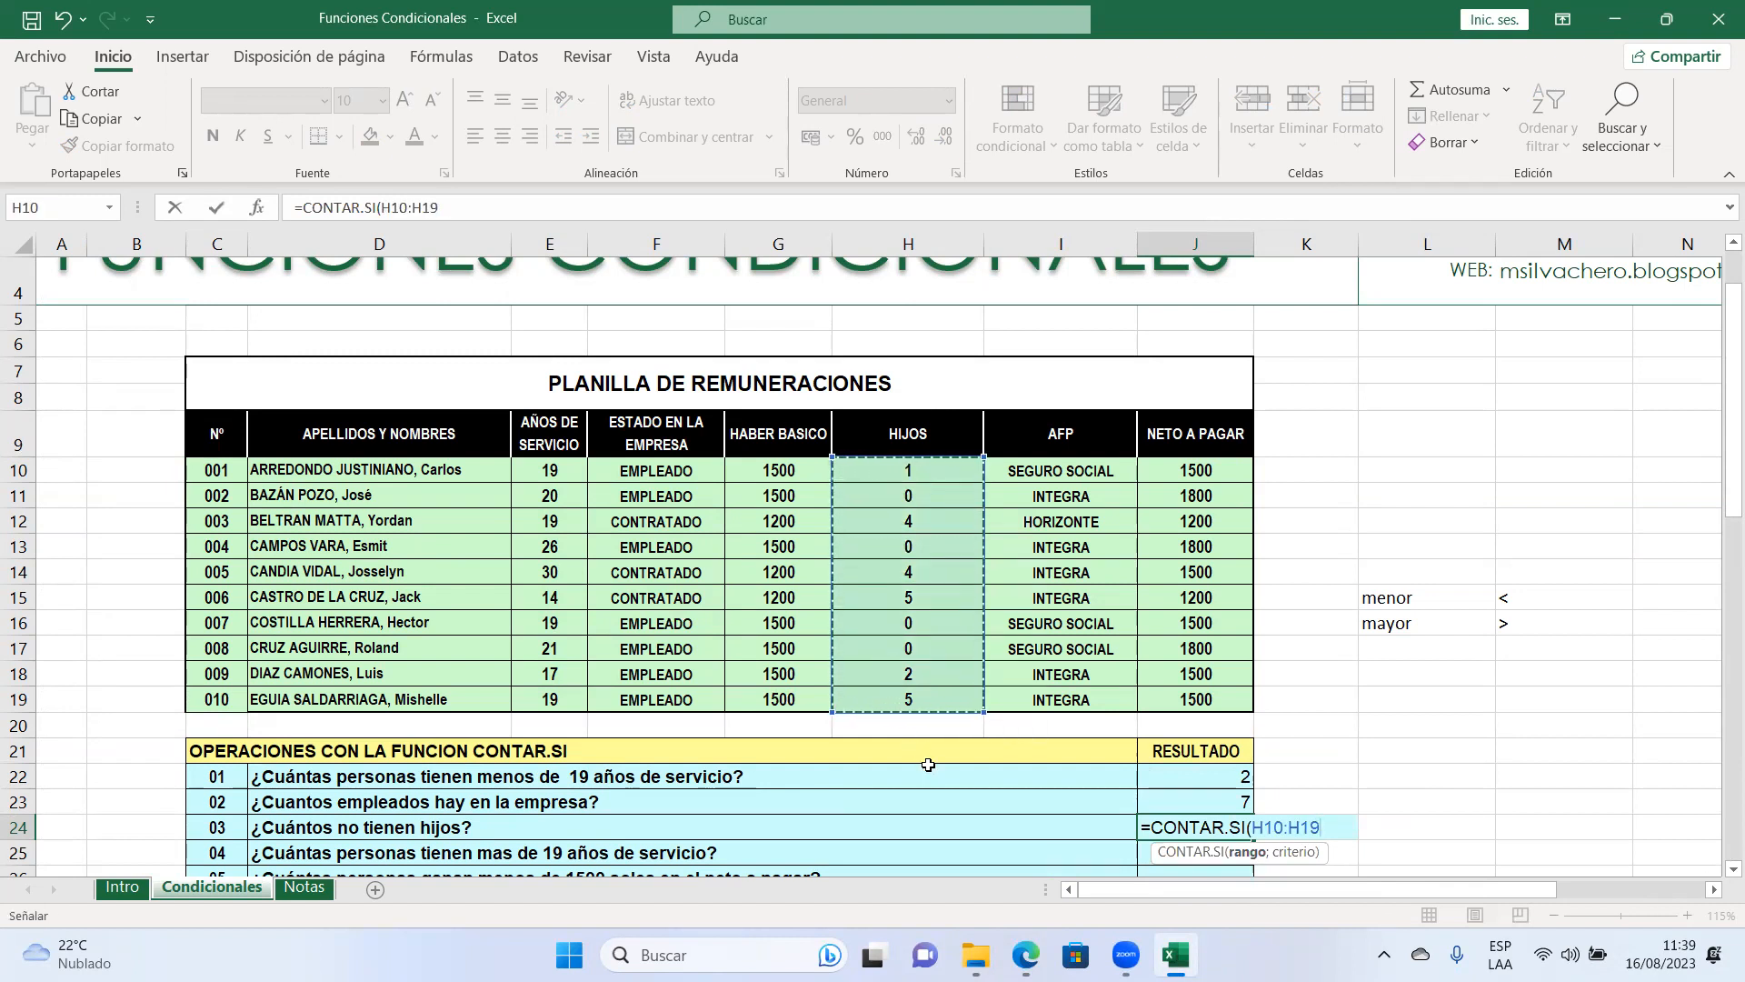
text(;)
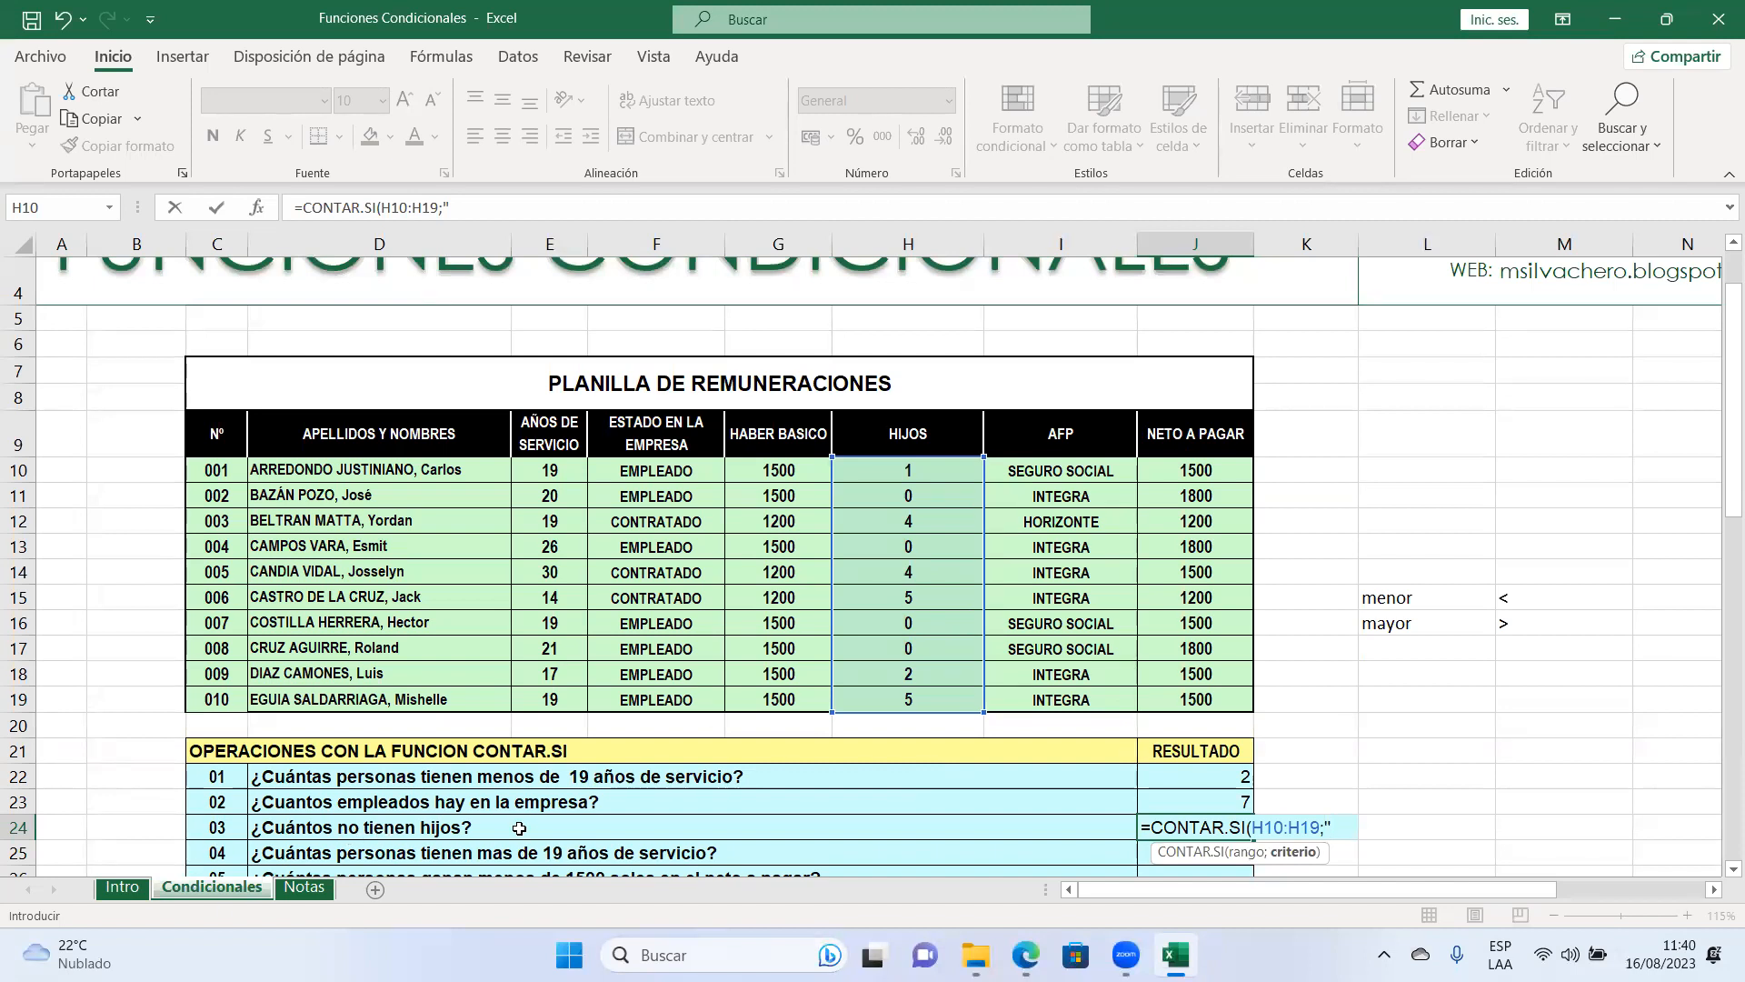
text(0"))
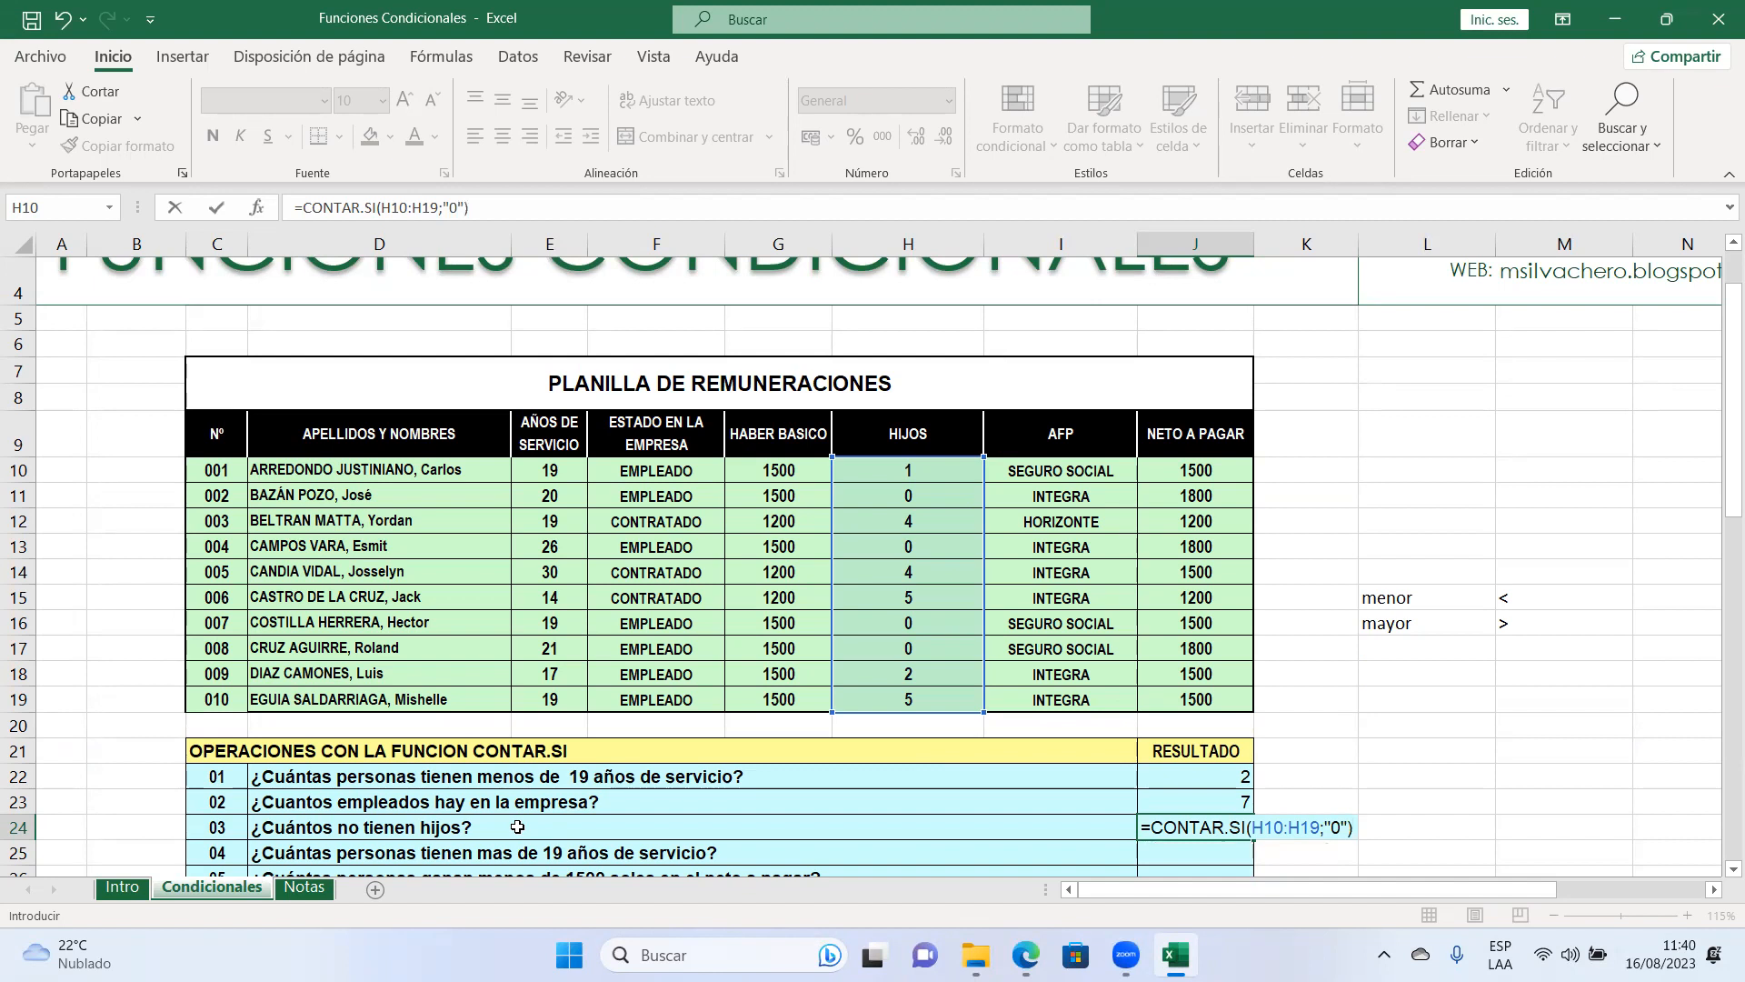
key(Return)
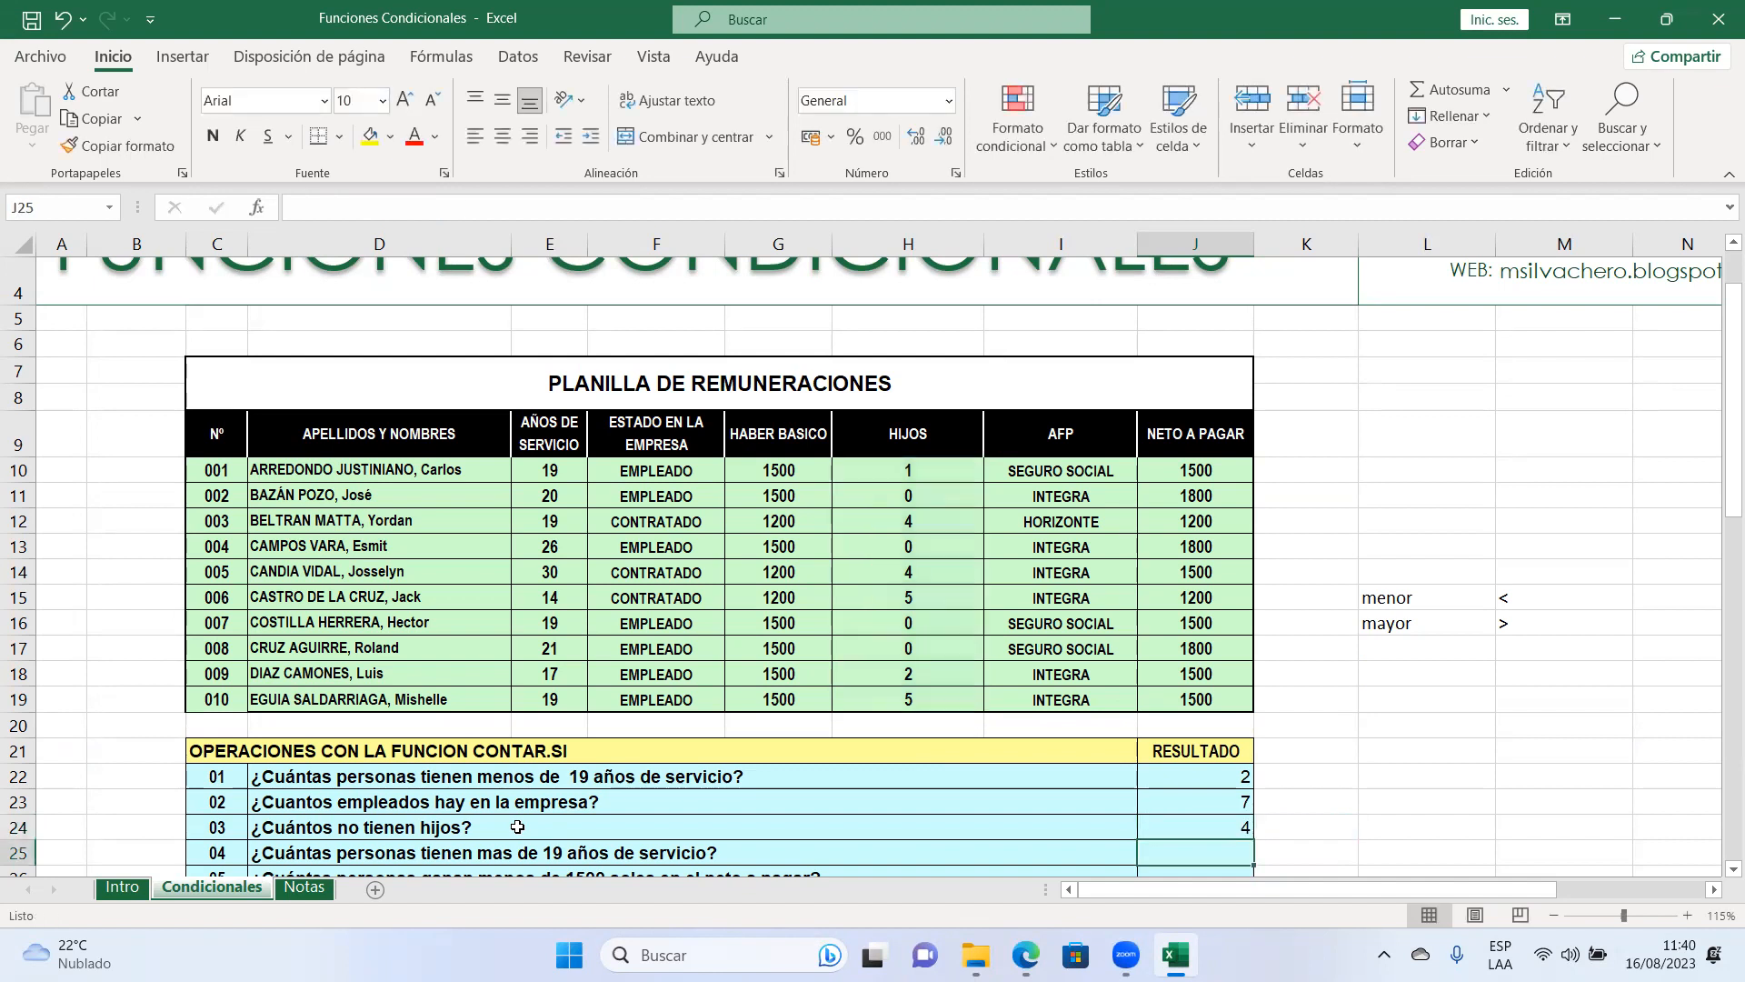
Step: Answer question 04 by entering =CONTAR.SI(E10:E19;">19") in cell J25
scroll(559, 800, down, 1)
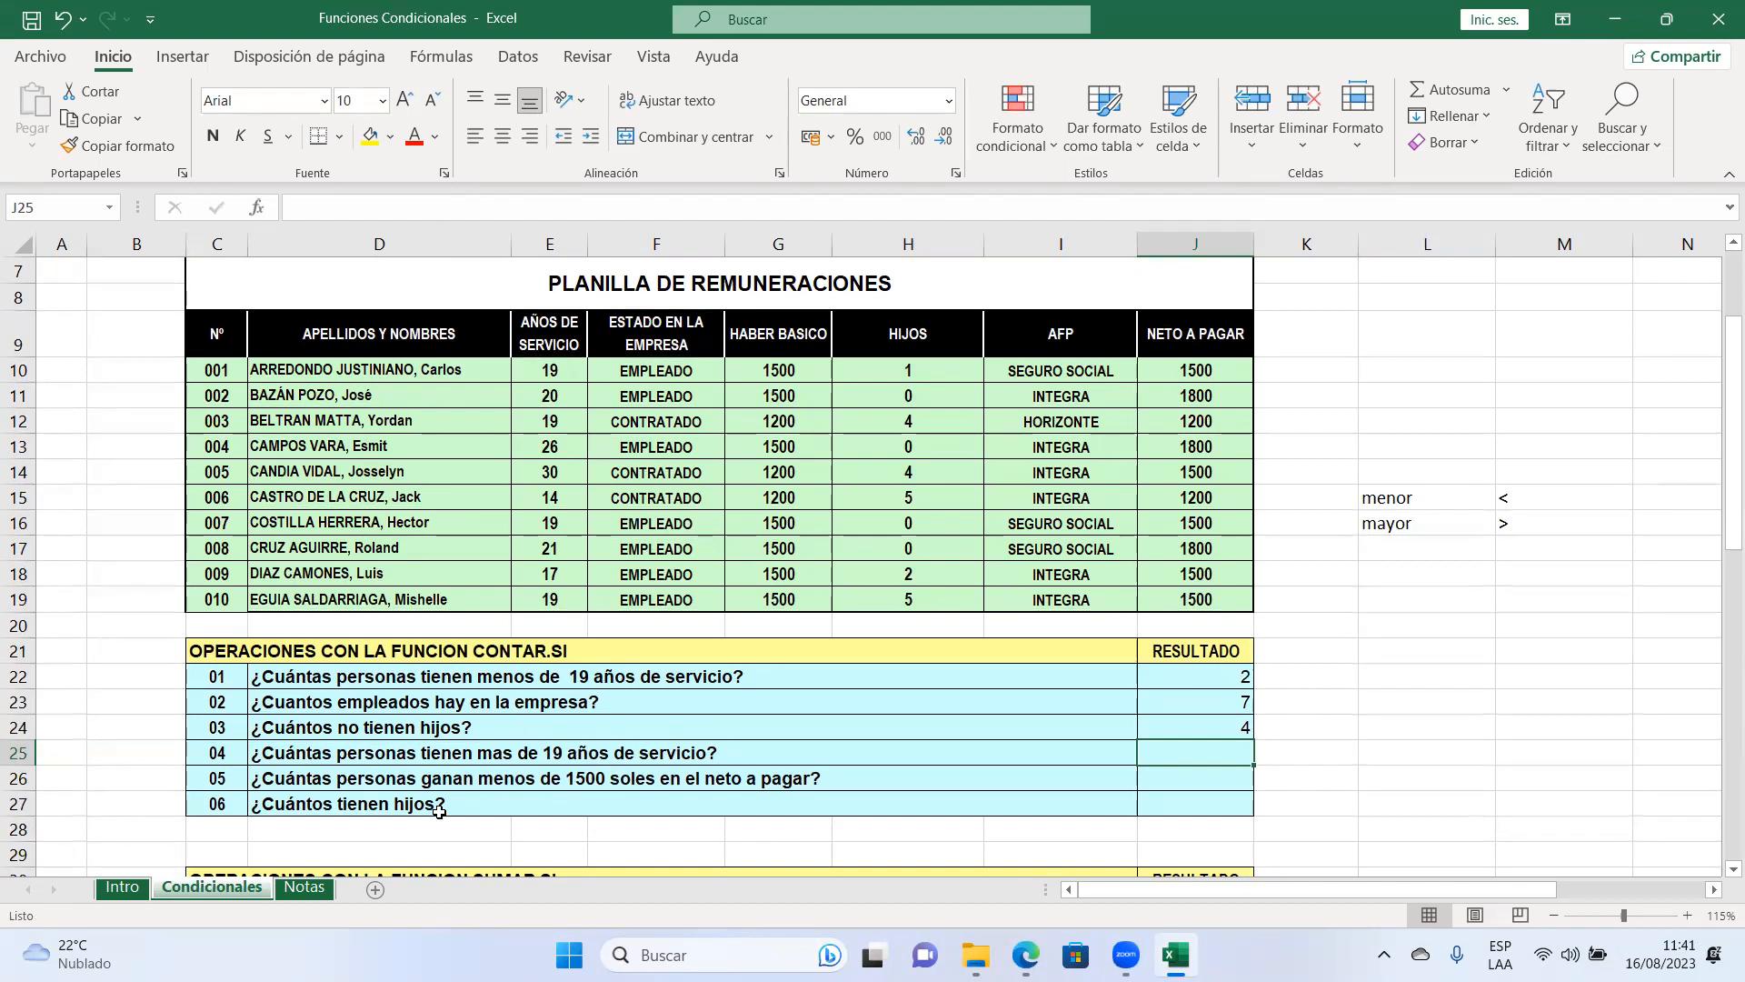
text(=contar)
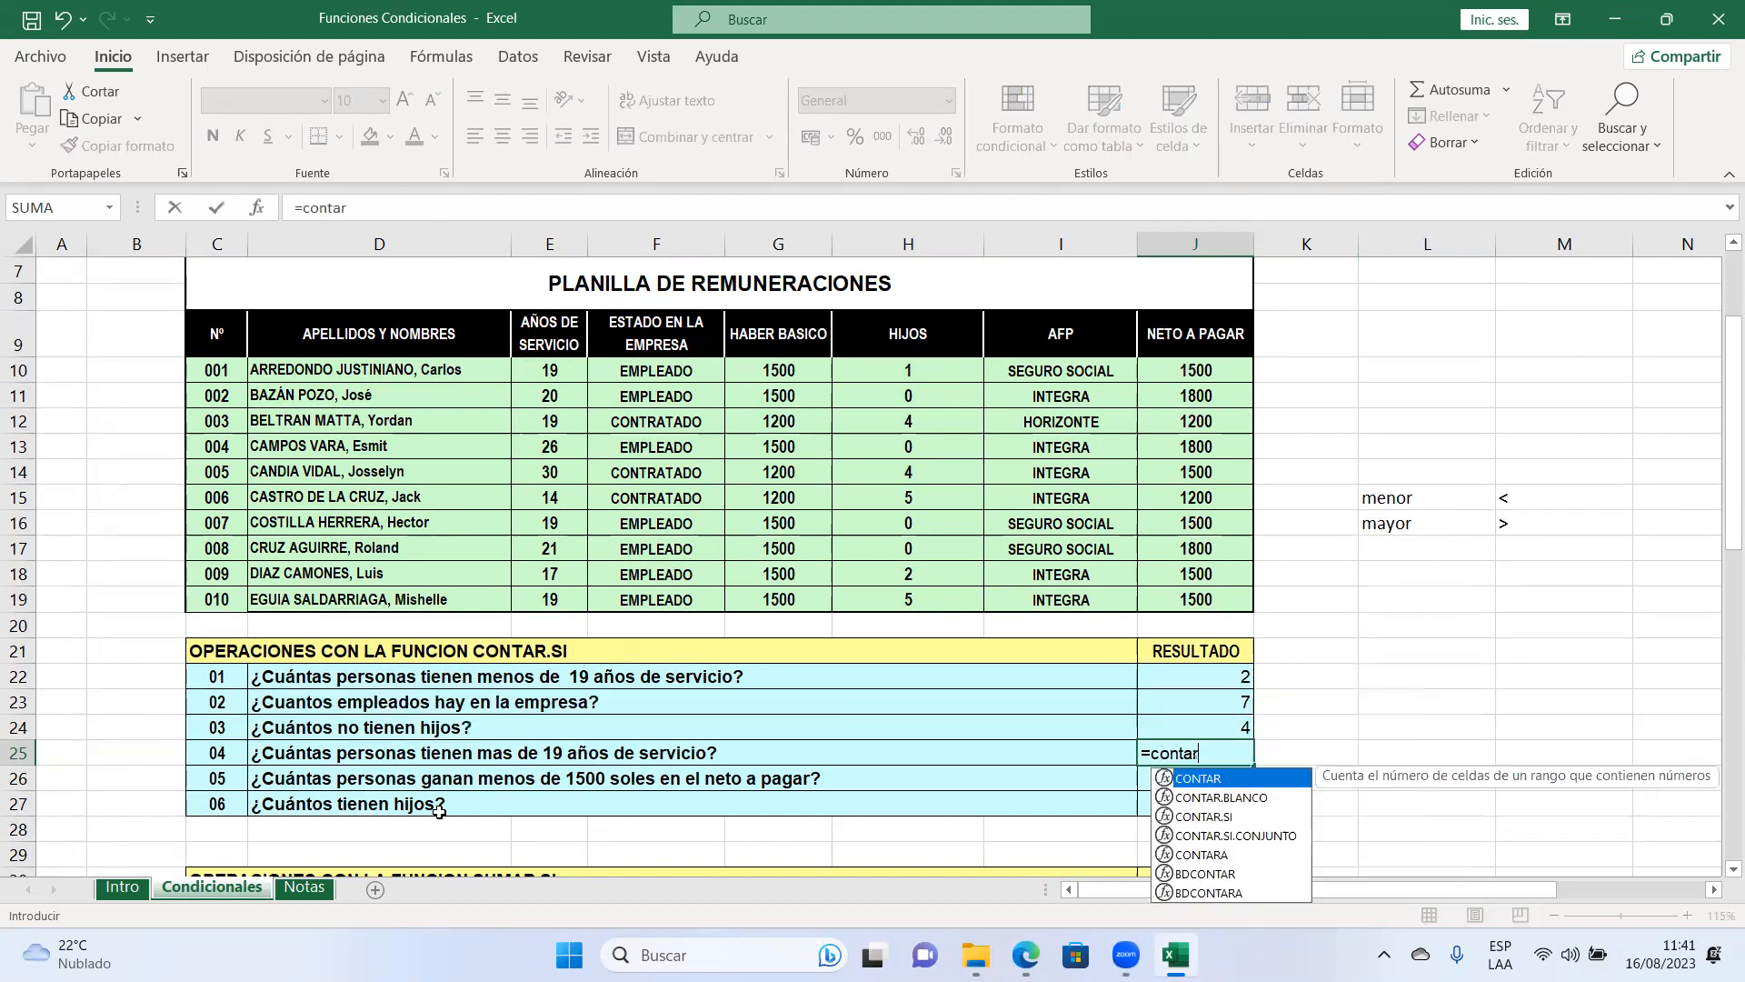
text(.si)
key(Tab)
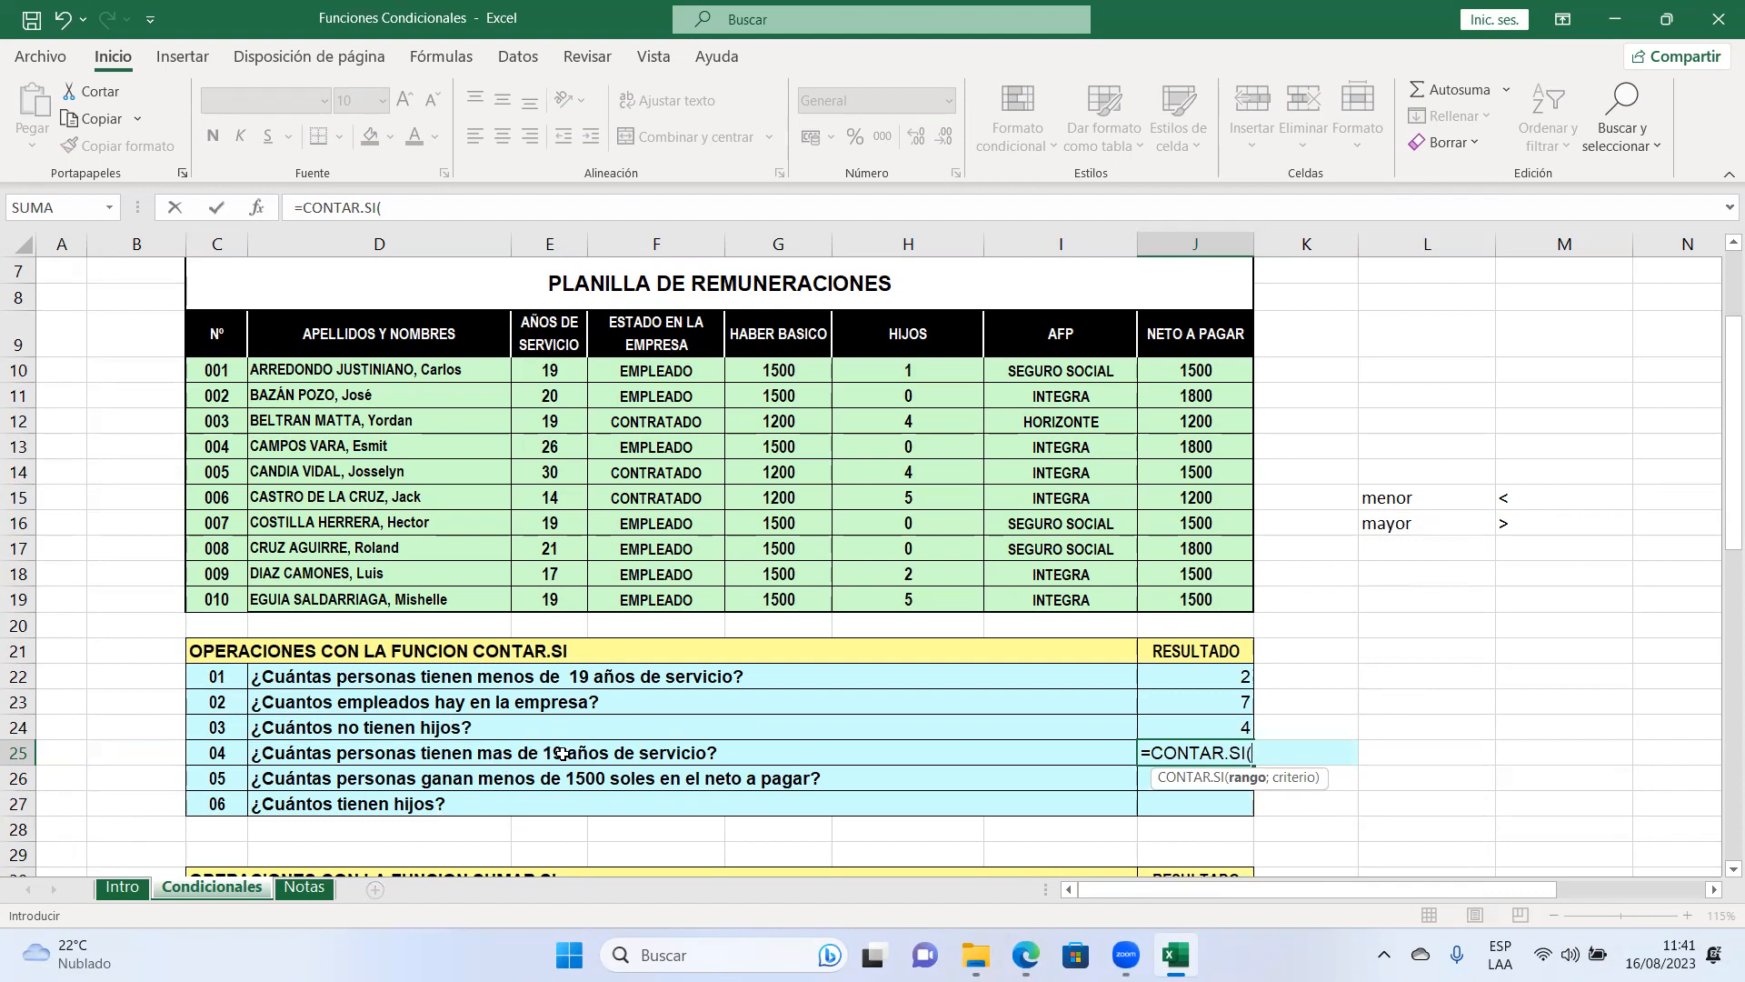
click(559, 356)
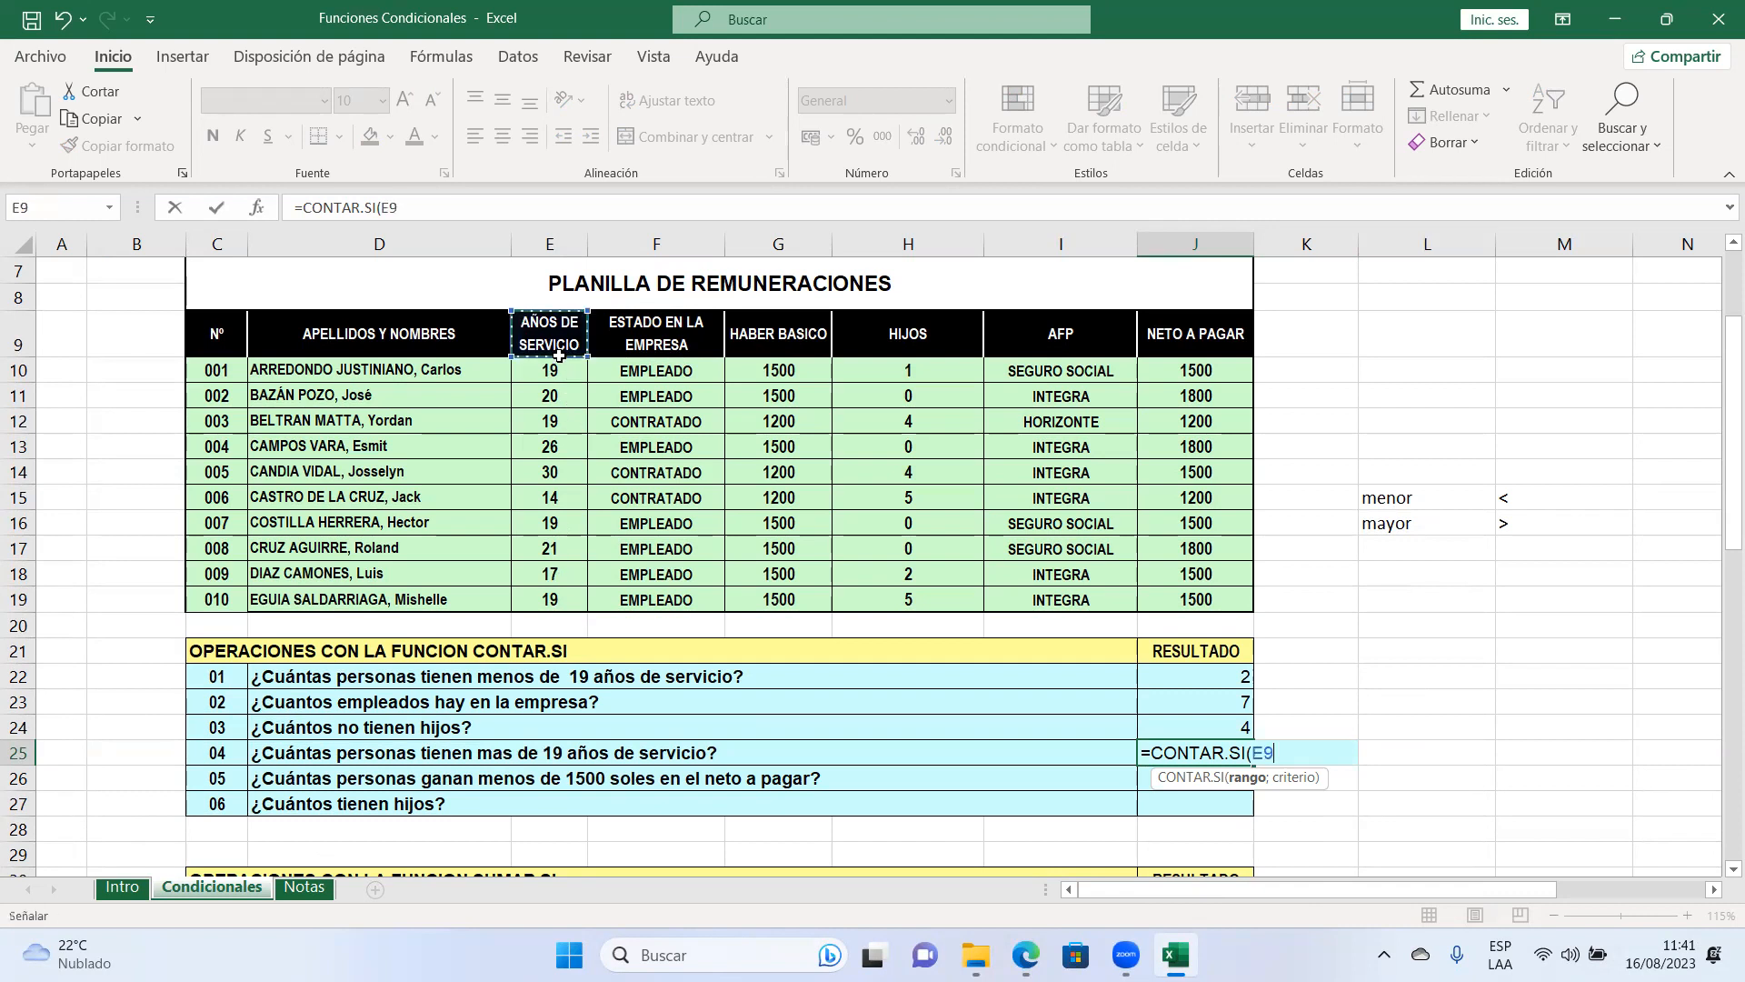
click(561, 373)
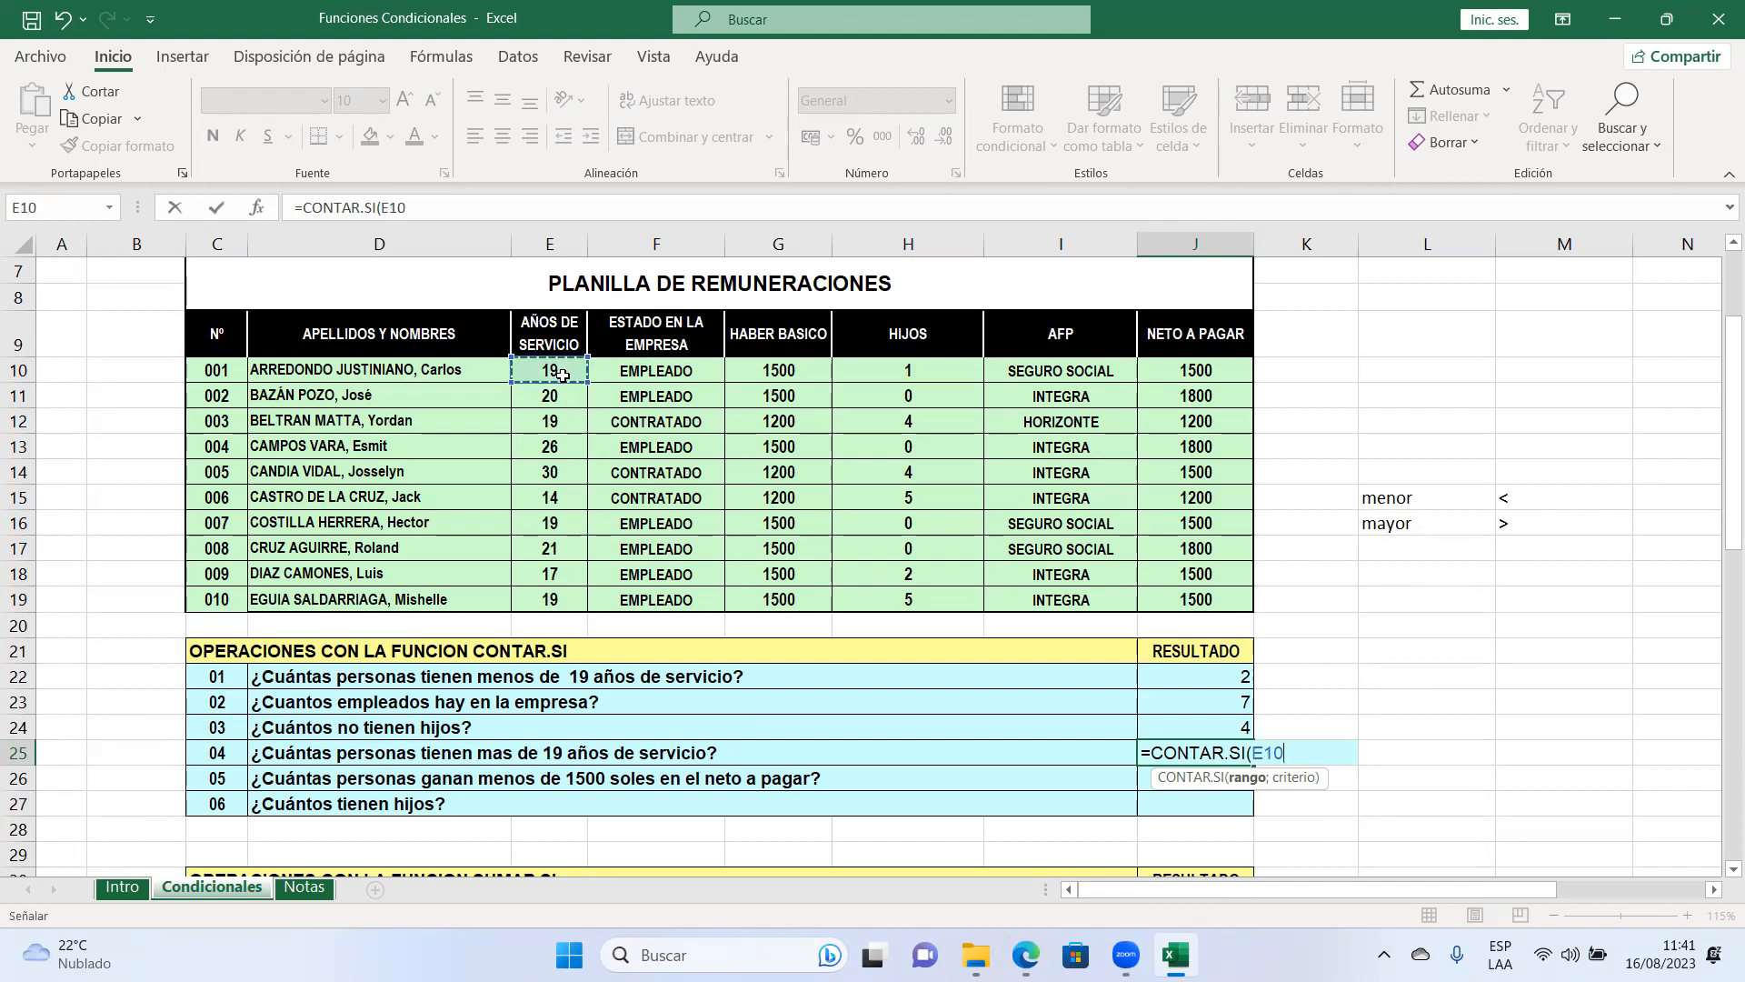
drag(563, 374, 556, 600)
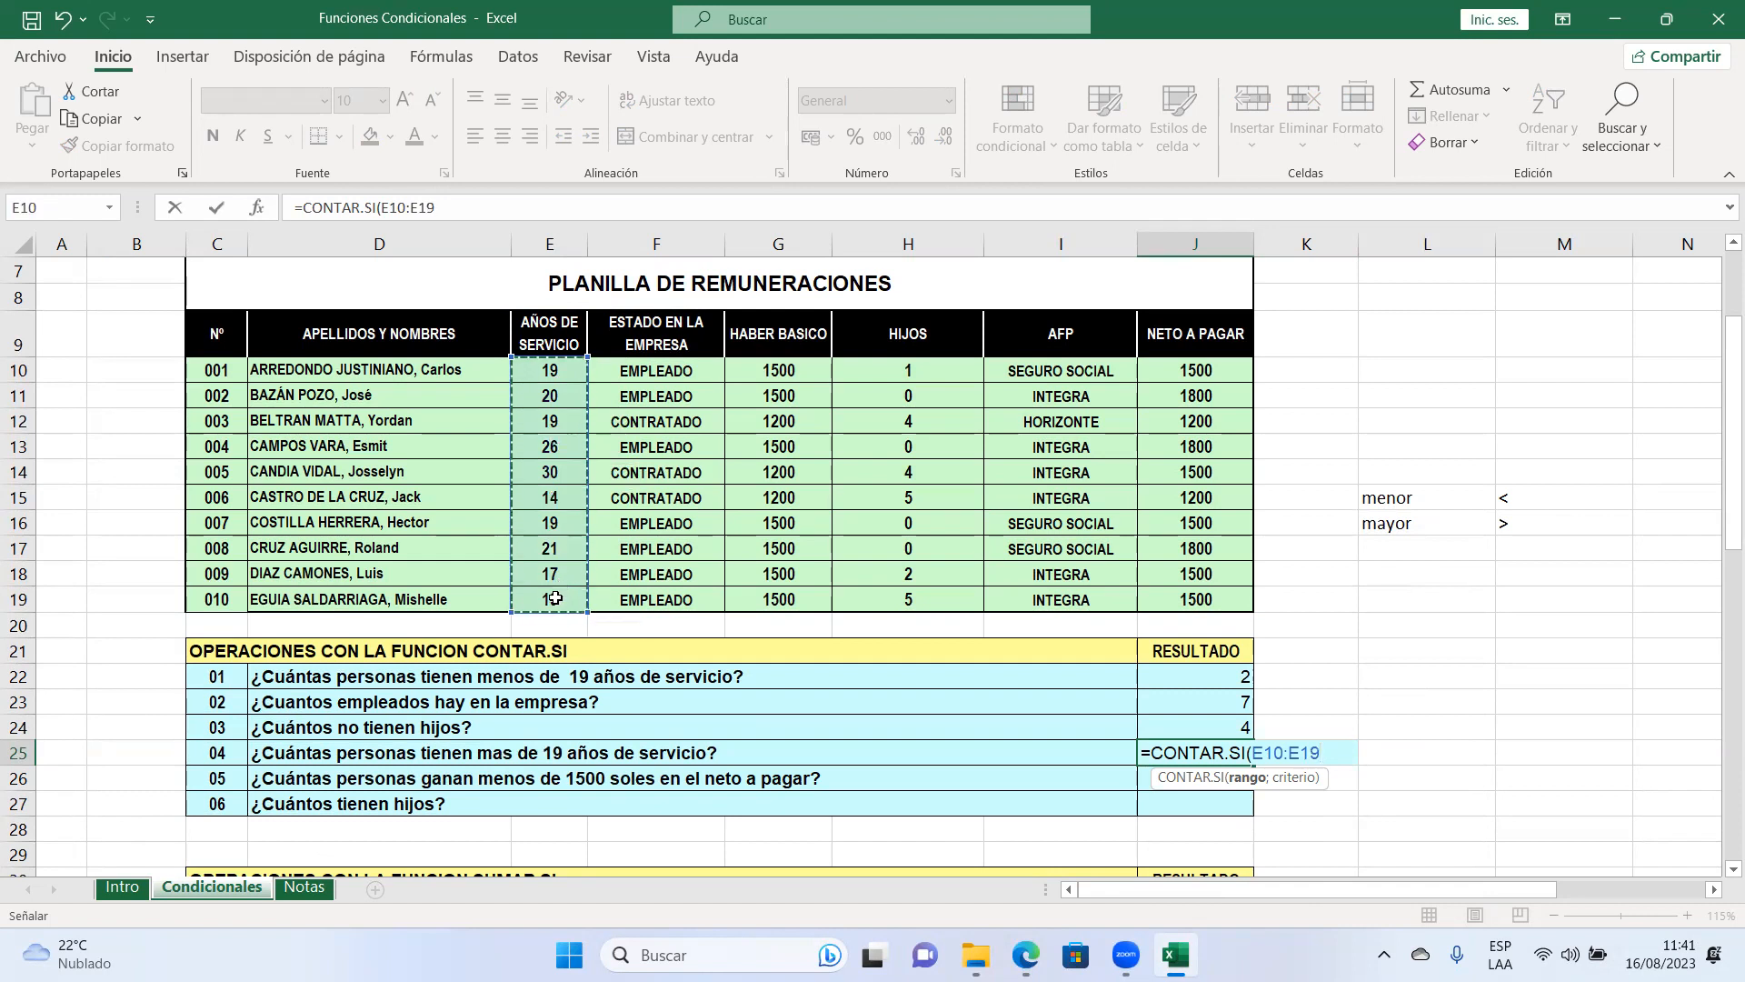
text(;)
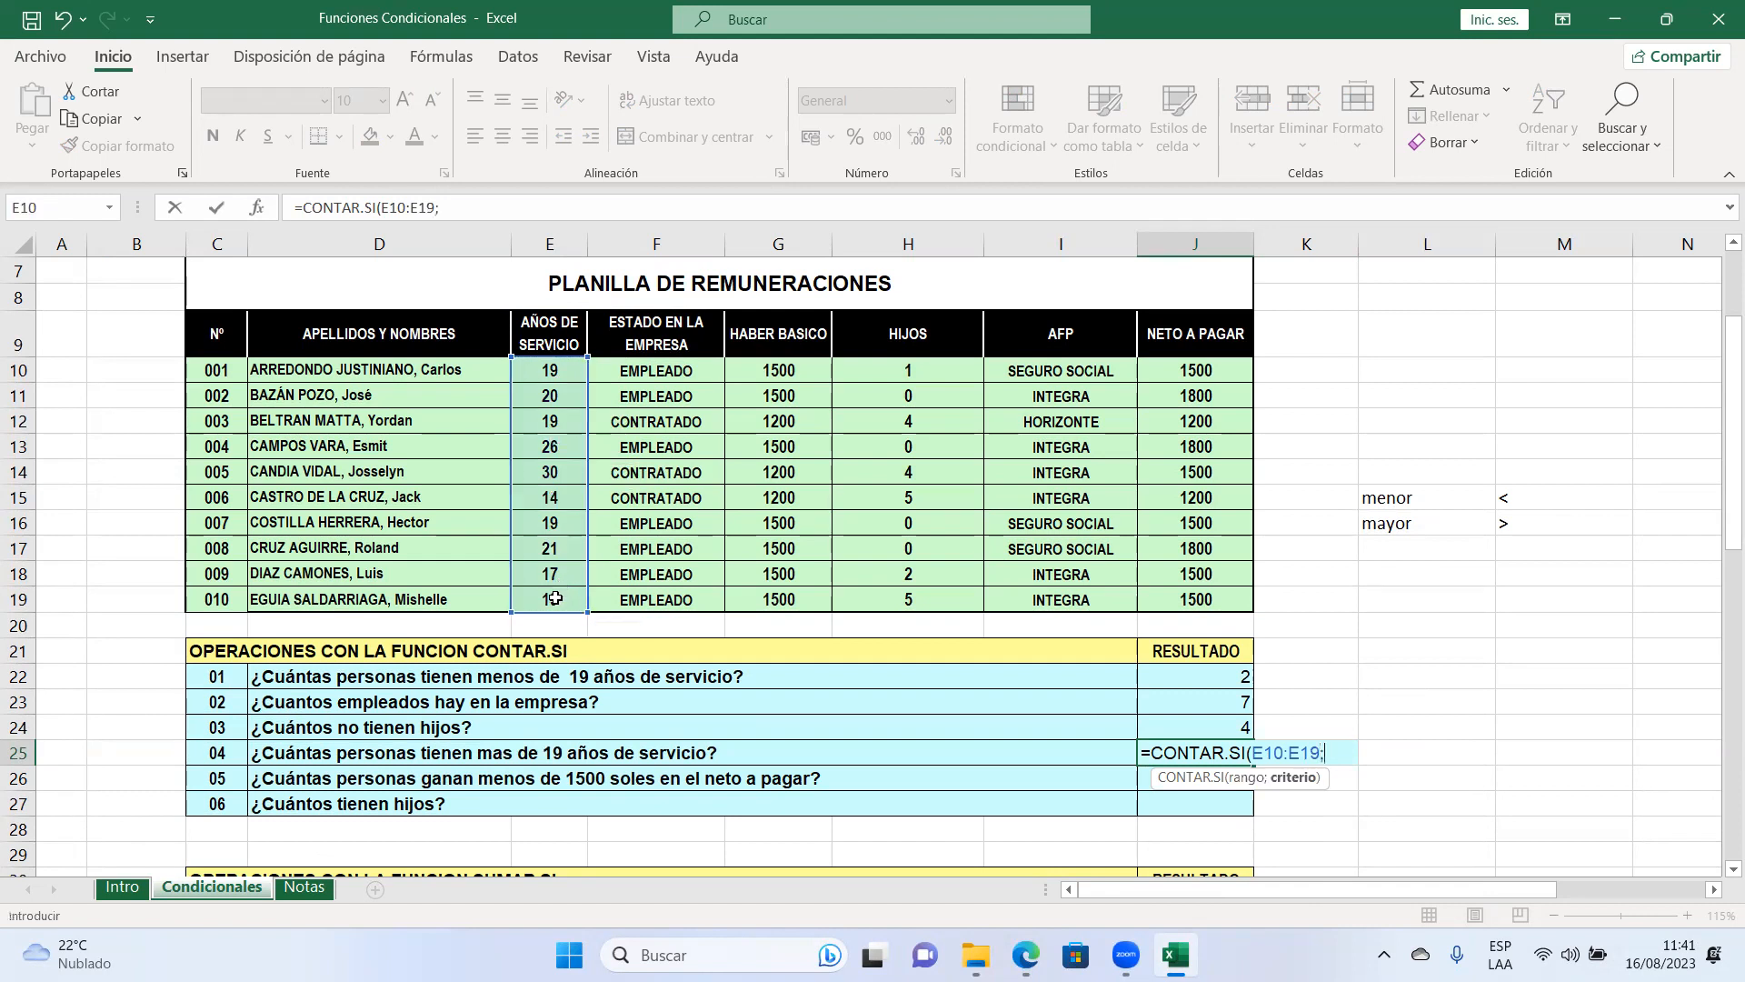
text(">19")
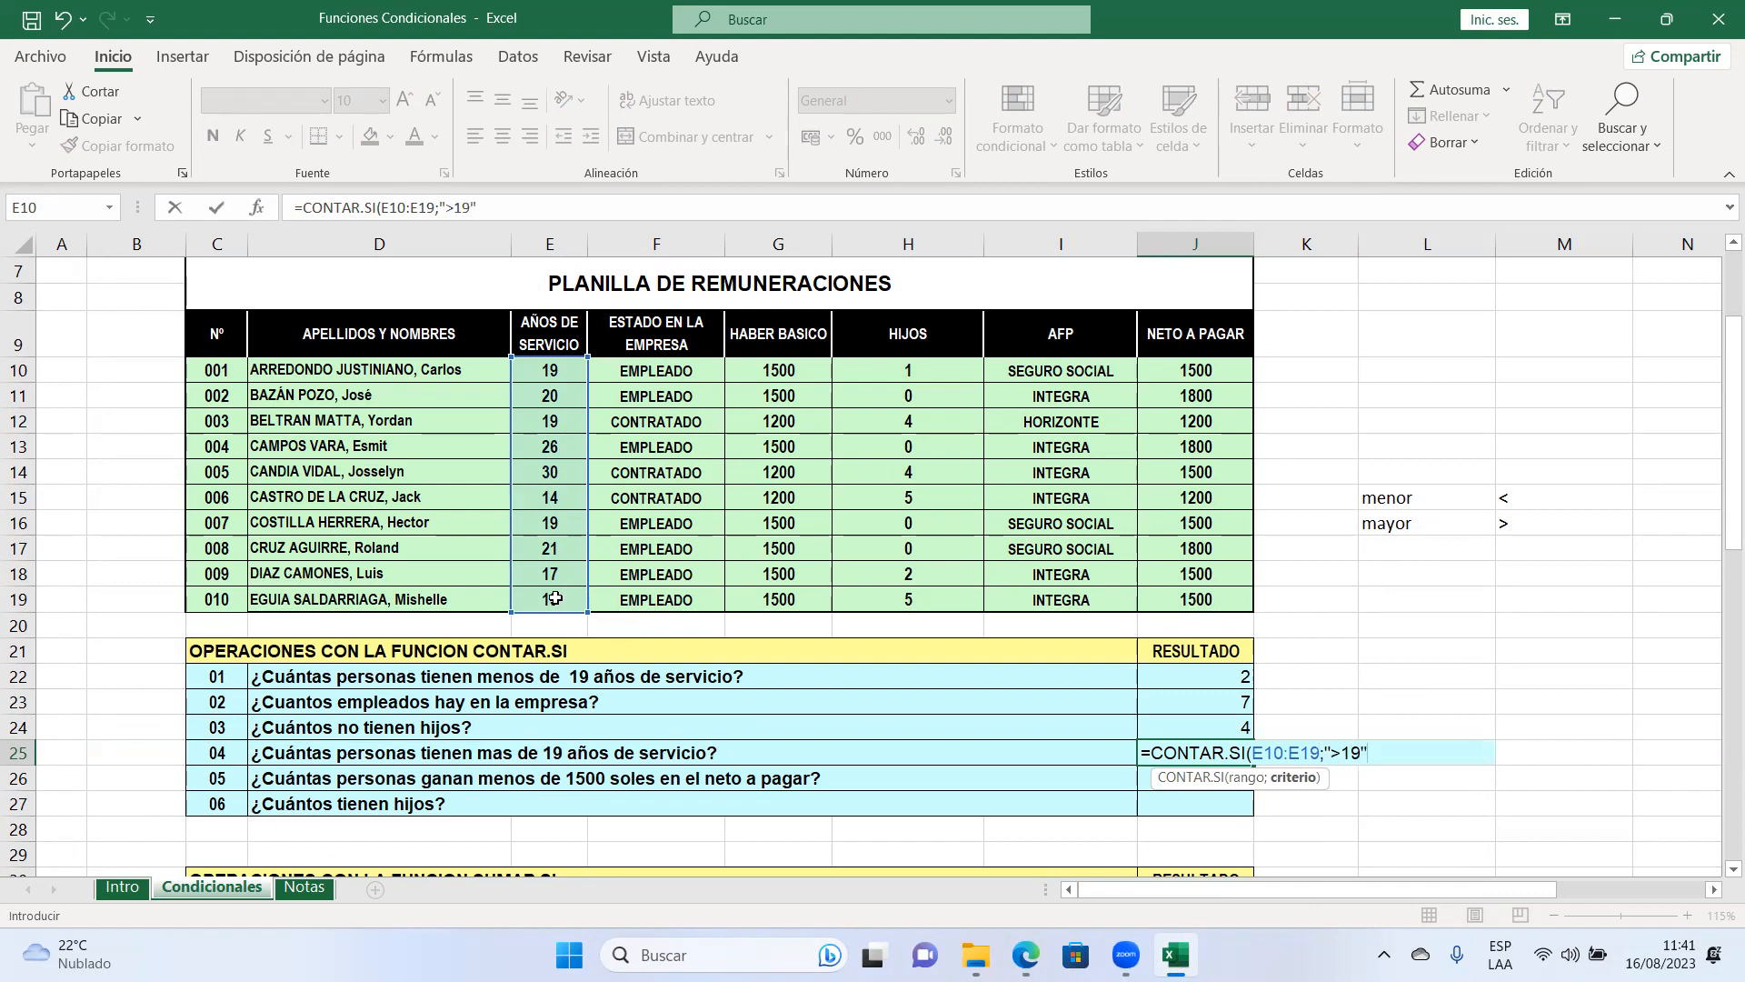
text())
key(Return)
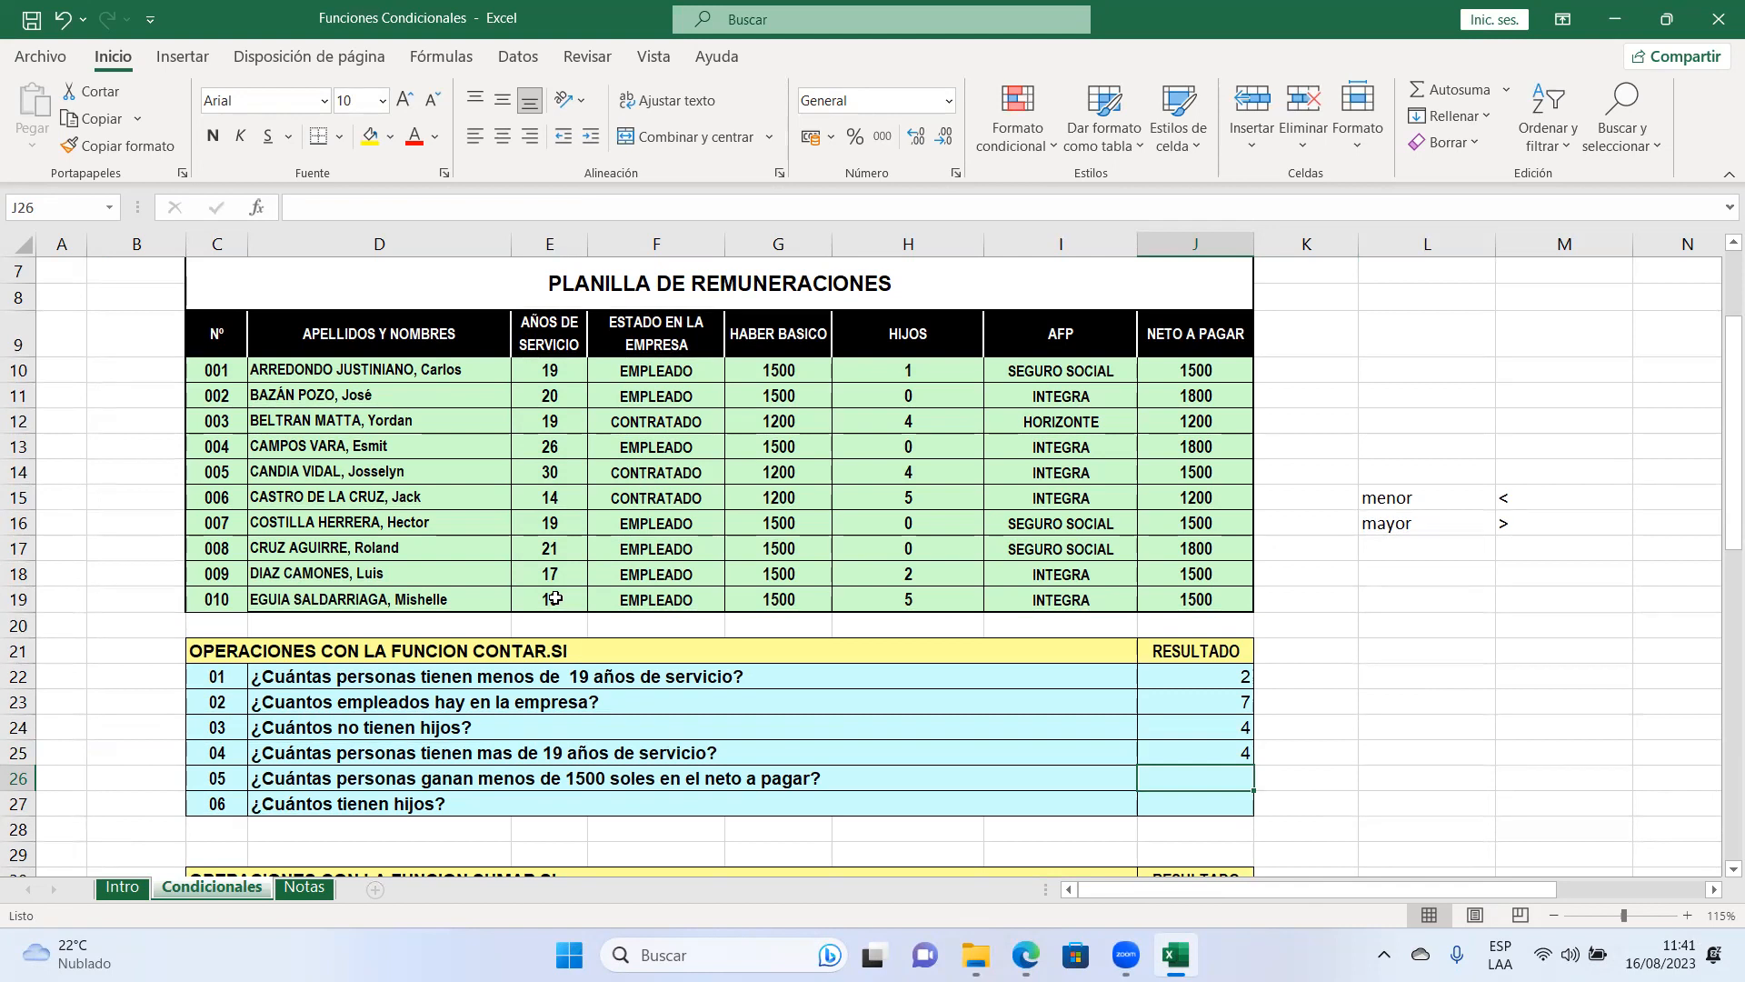
Step: Answer question 05 by entering =CONTAR.SI(J10:J19;"<1500") in cell J26
text(=contar)
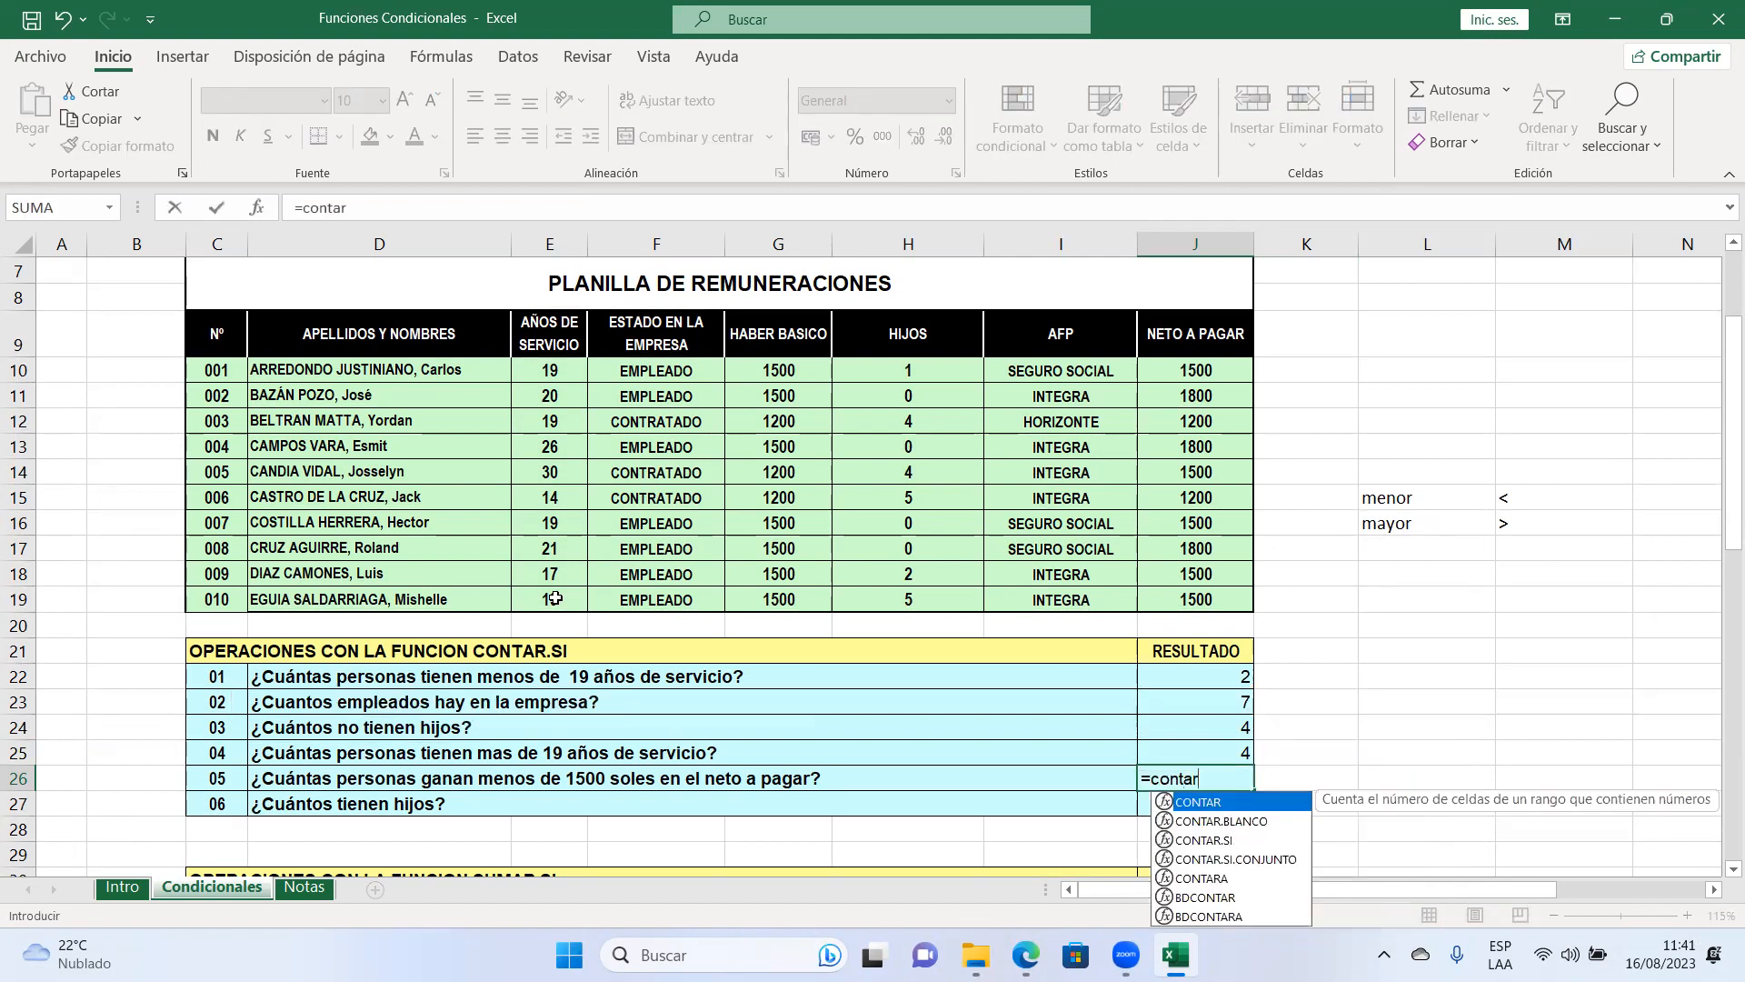
key(Down)
key(Down)
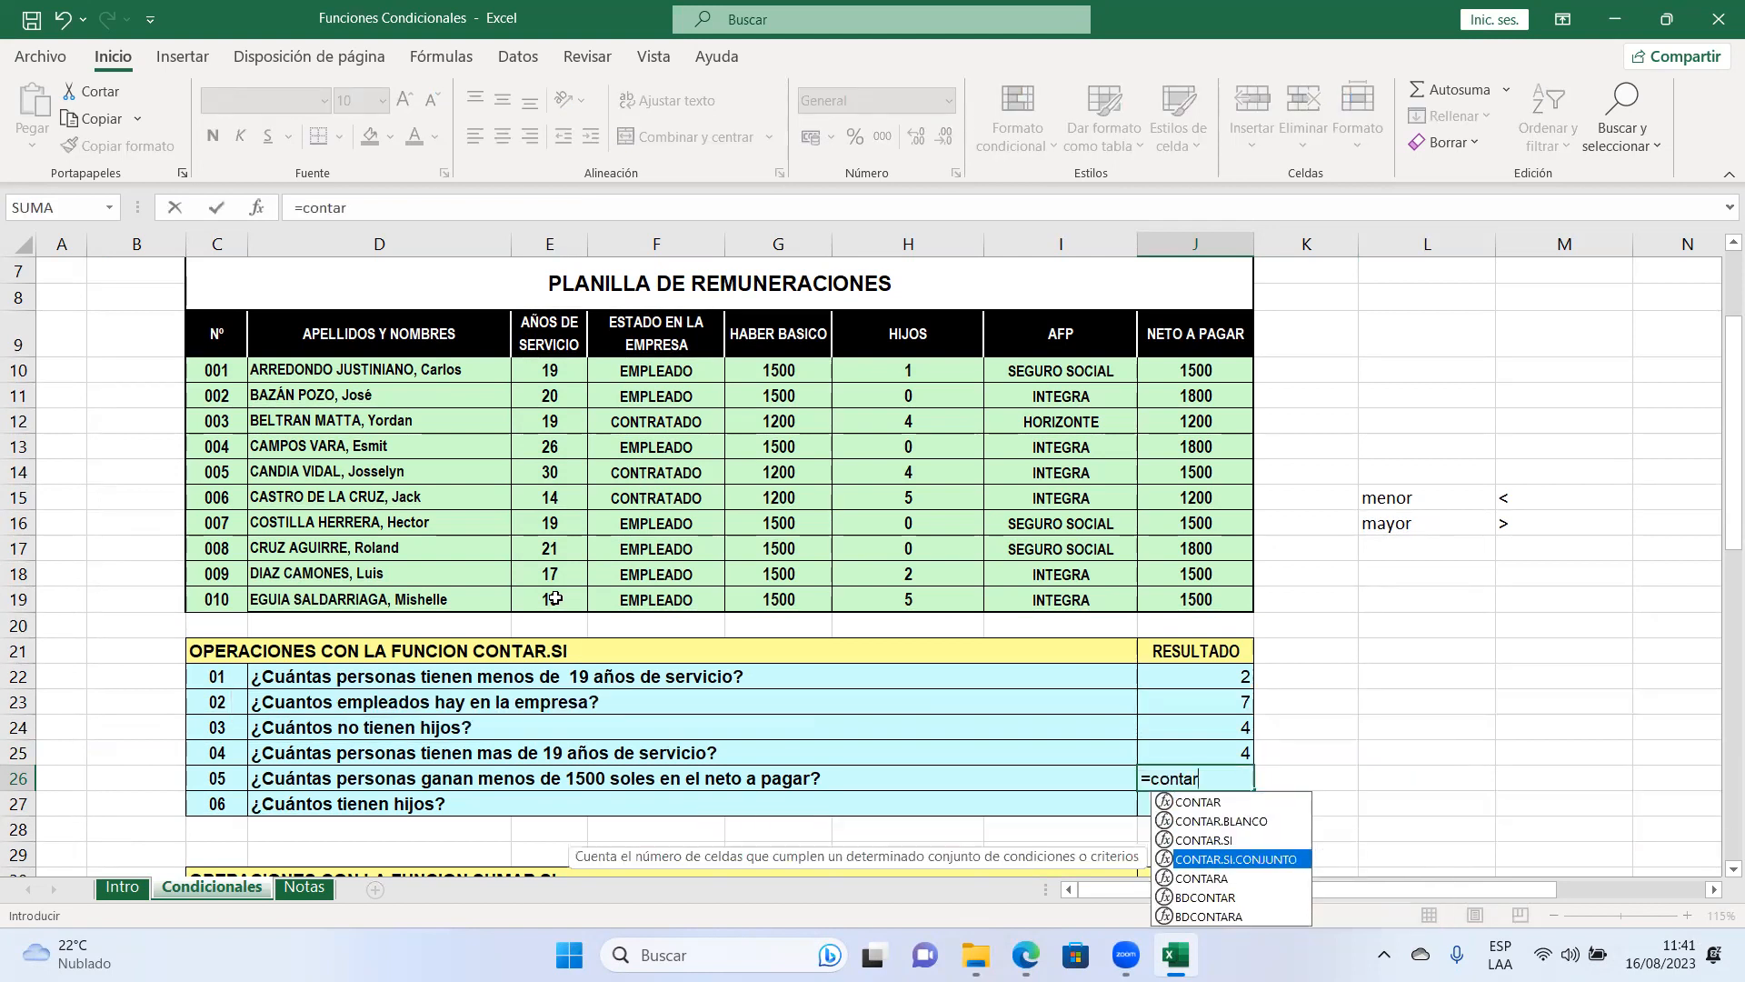
key(Tab)
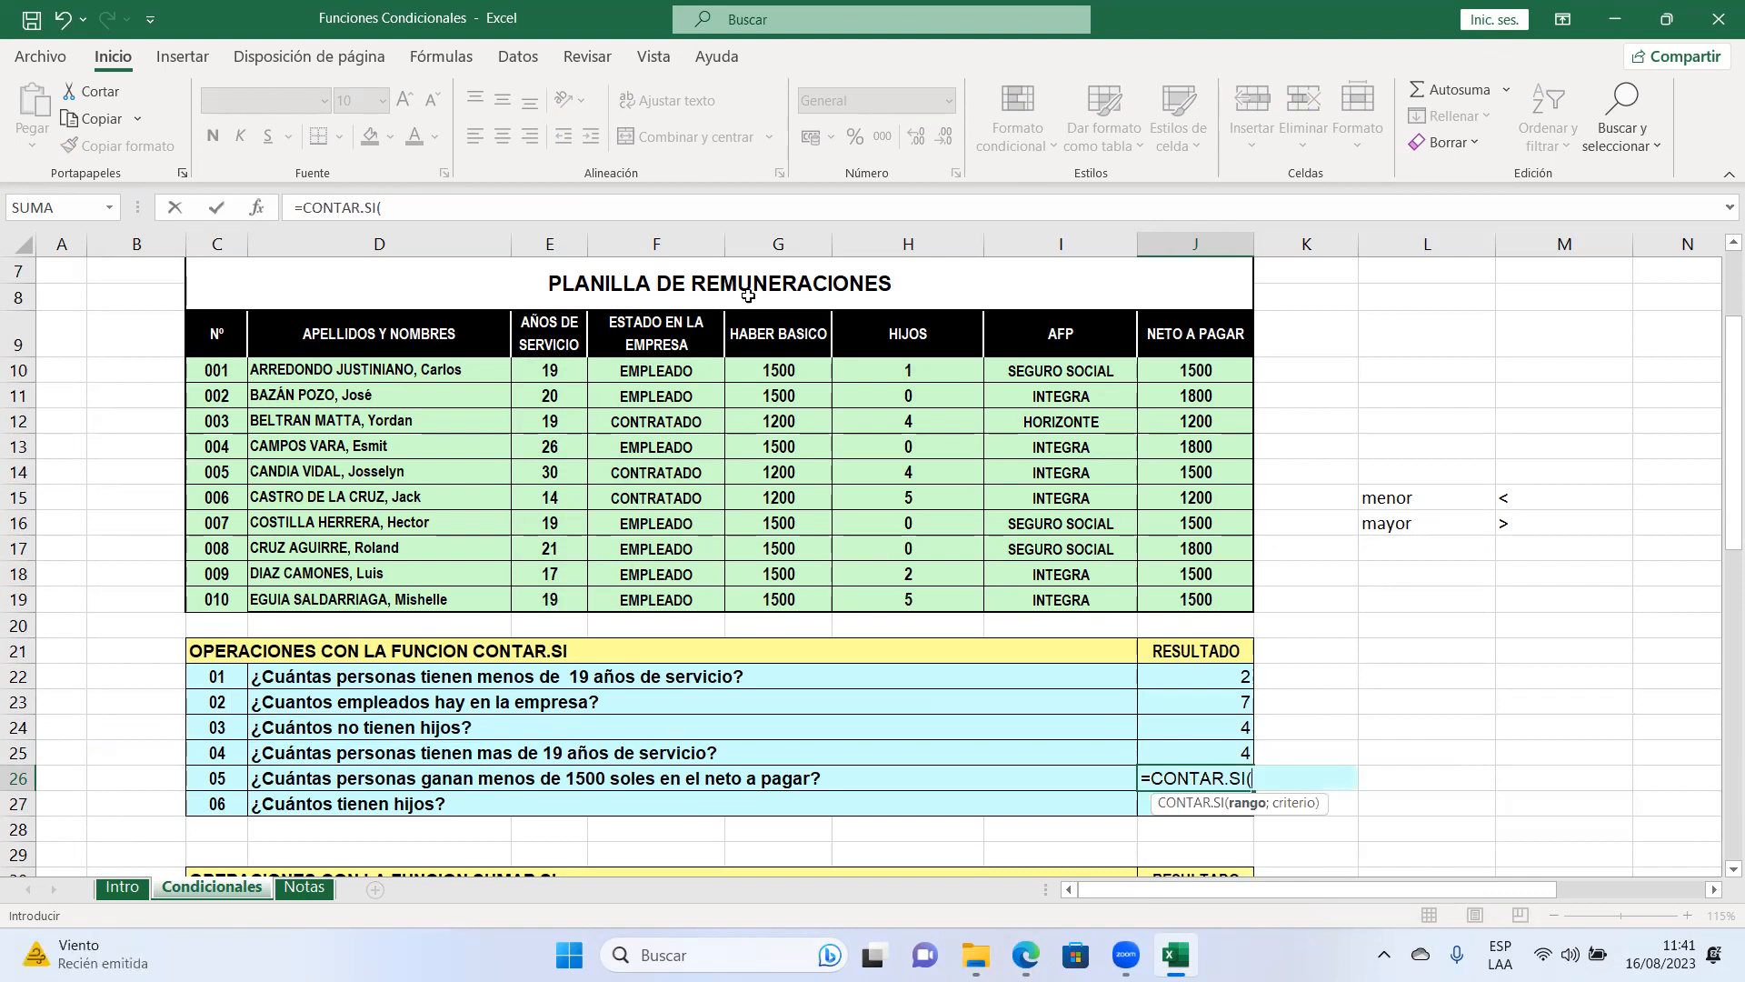
click(1178, 381)
drag(1178, 381, 1185, 598)
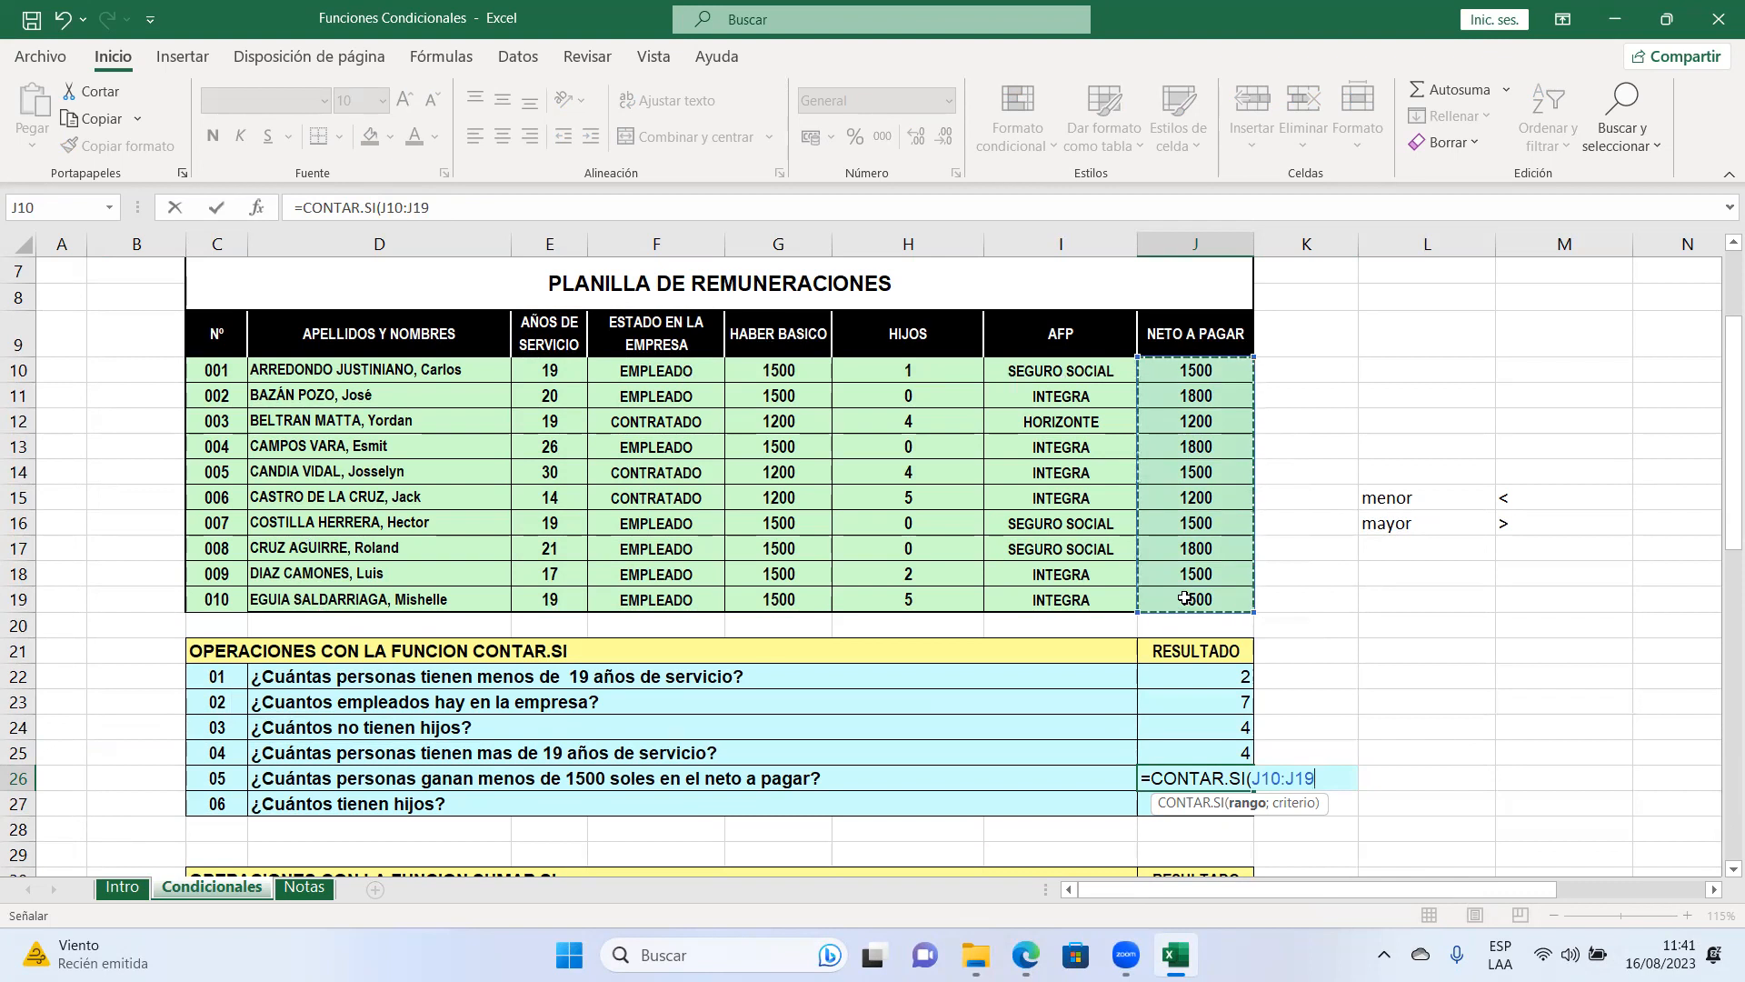
text(;")
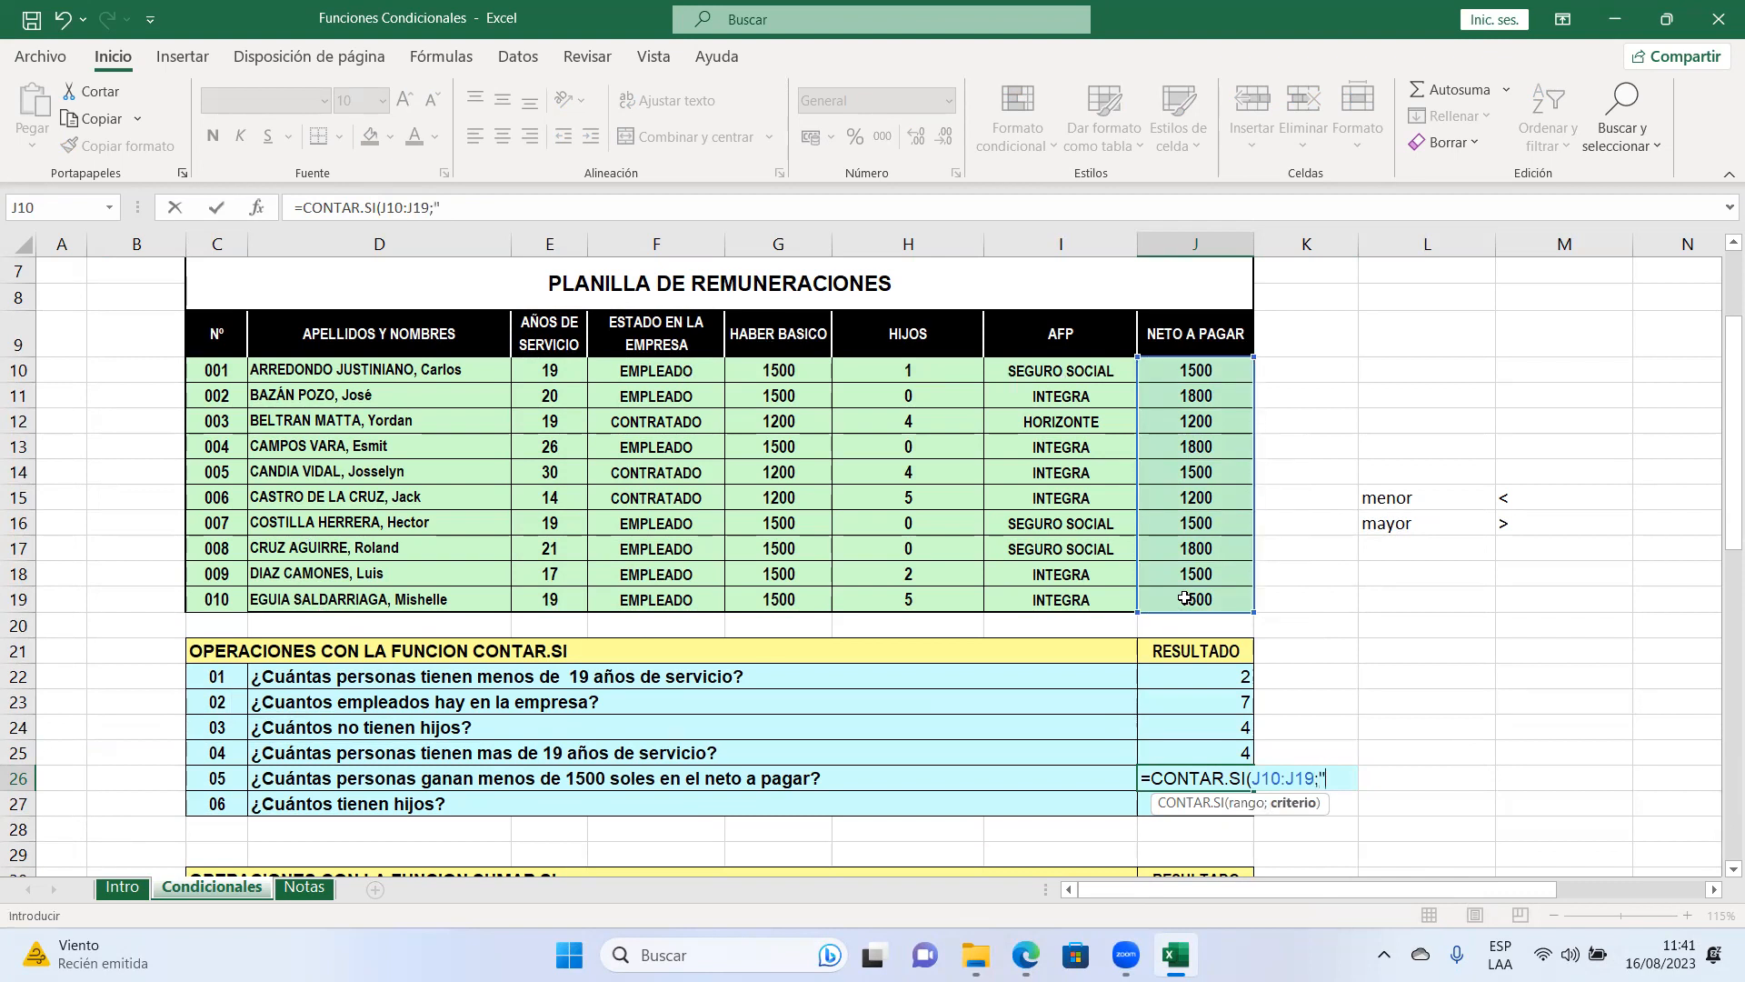
text(<1500"))
key(Return)
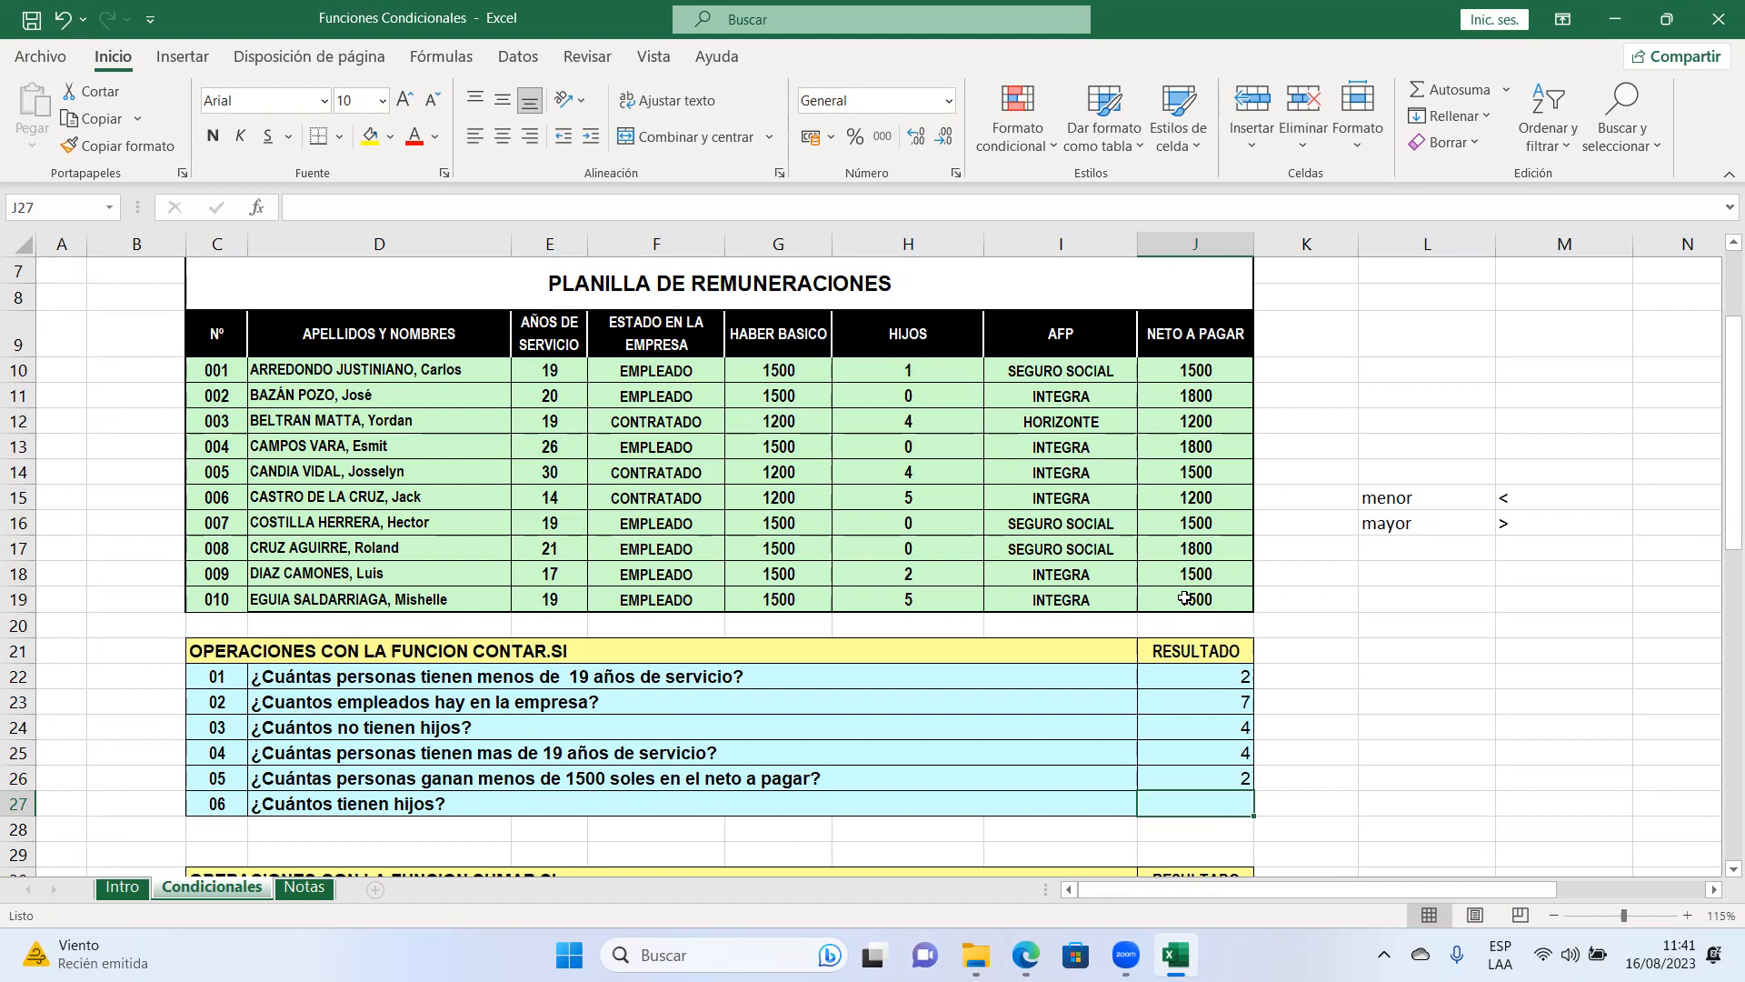
Step: Answer question 06 by entering =CONTAR.SI(H10:H19;">0") in cell J27
text(=conta)
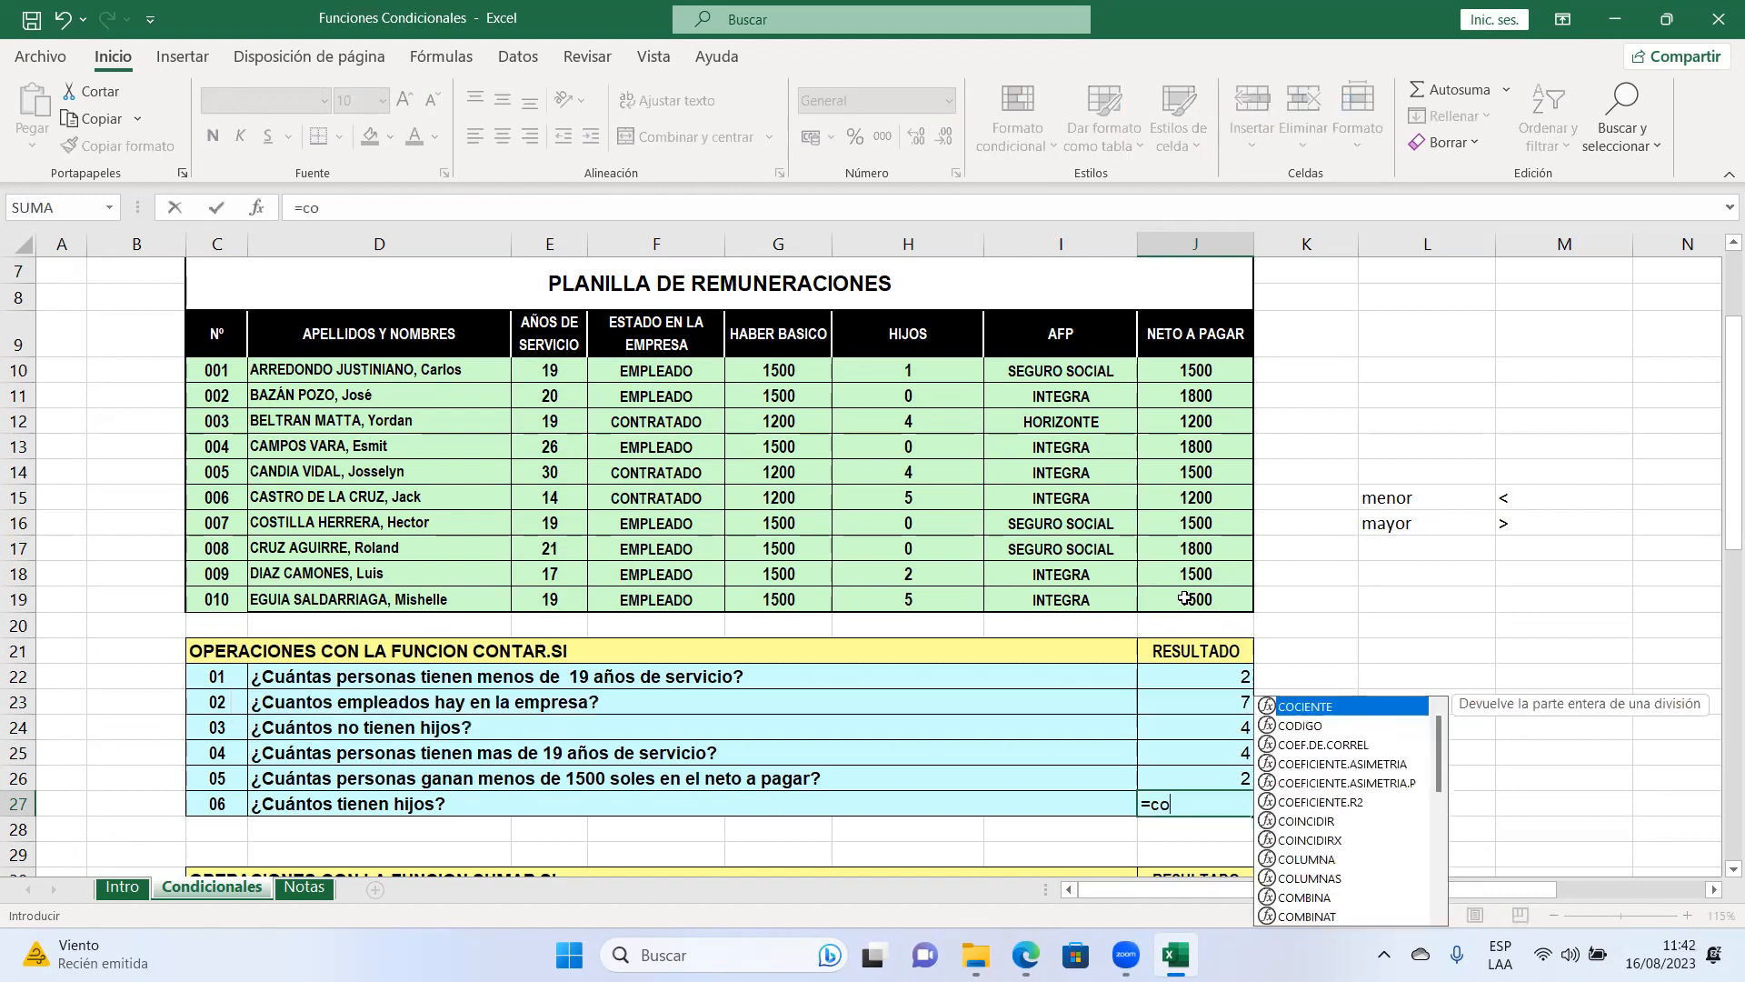
key(Down)
key(Down)
key(Down)
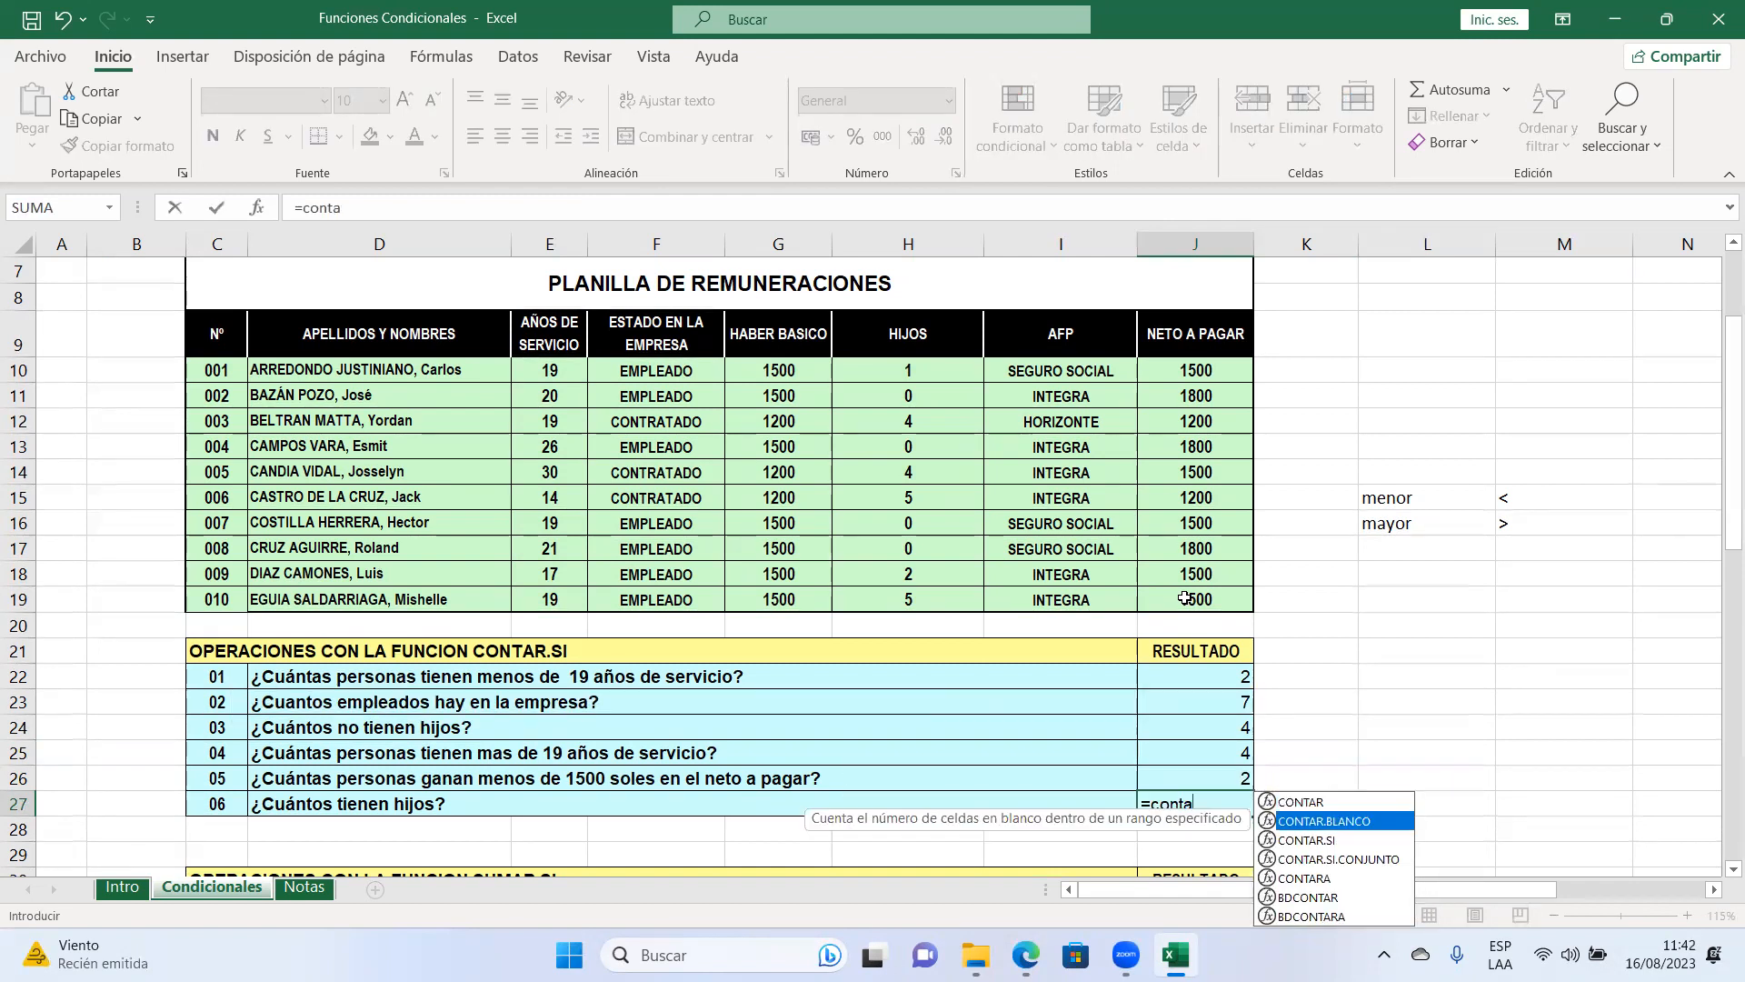
key(Up)
key(Tab)
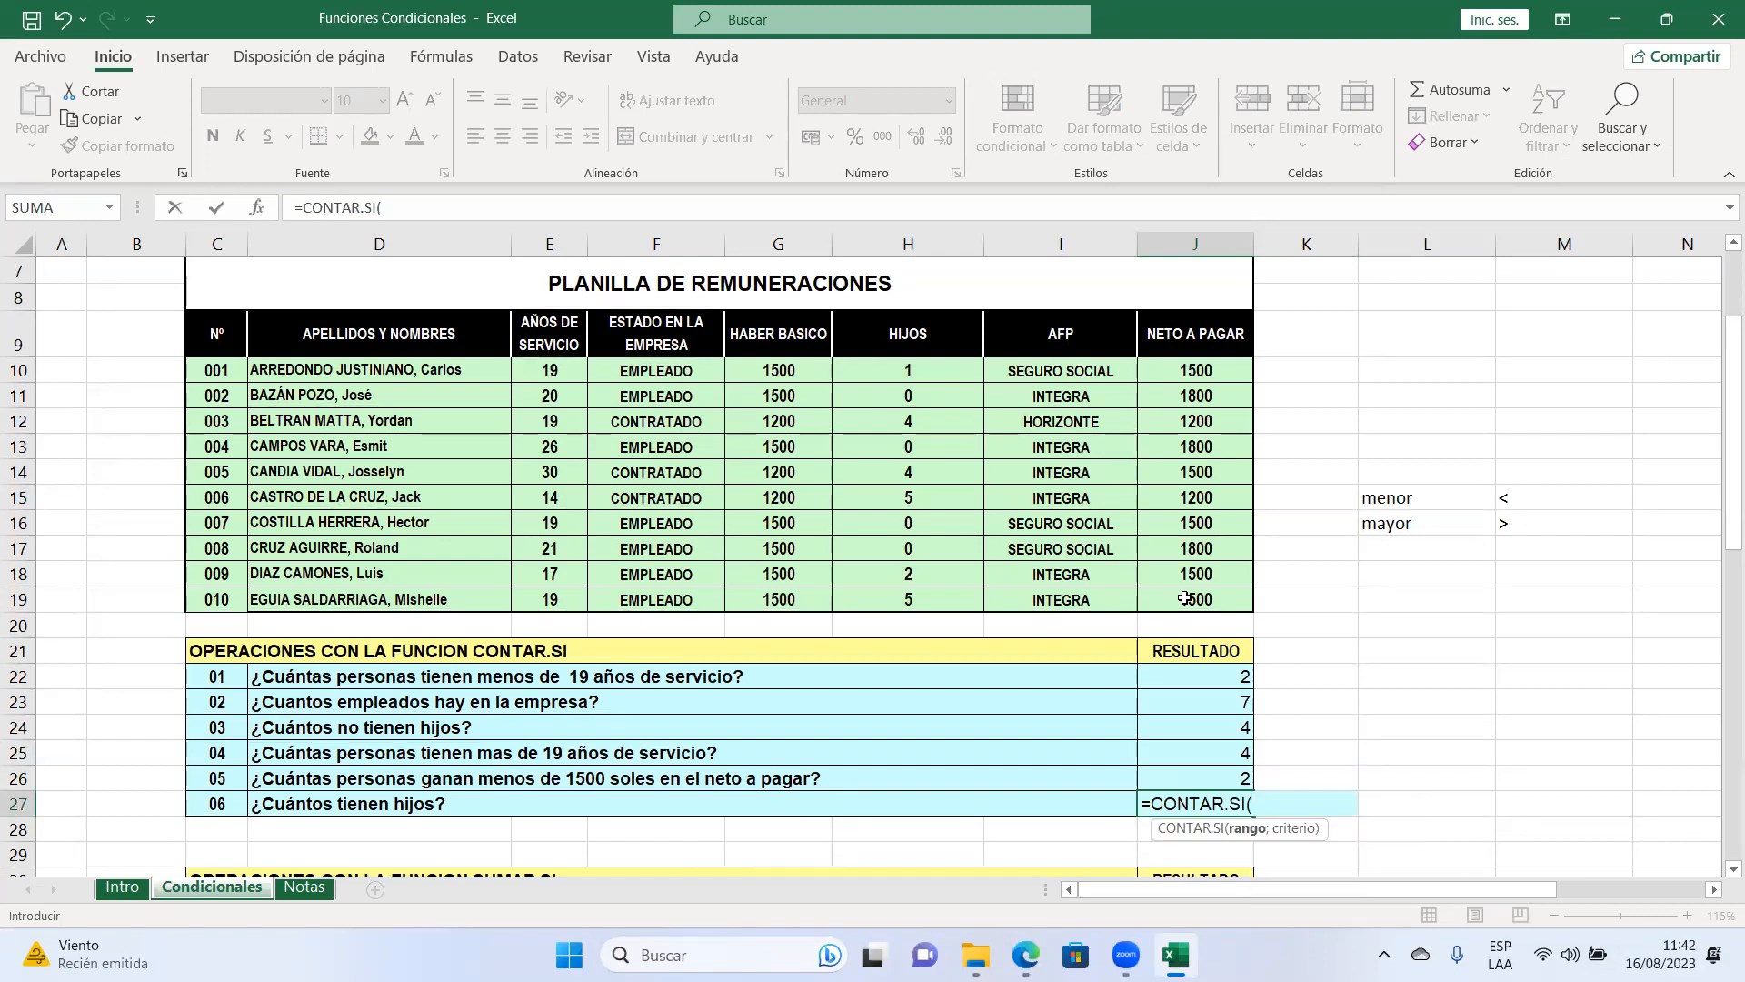
drag(905, 373, 876, 602)
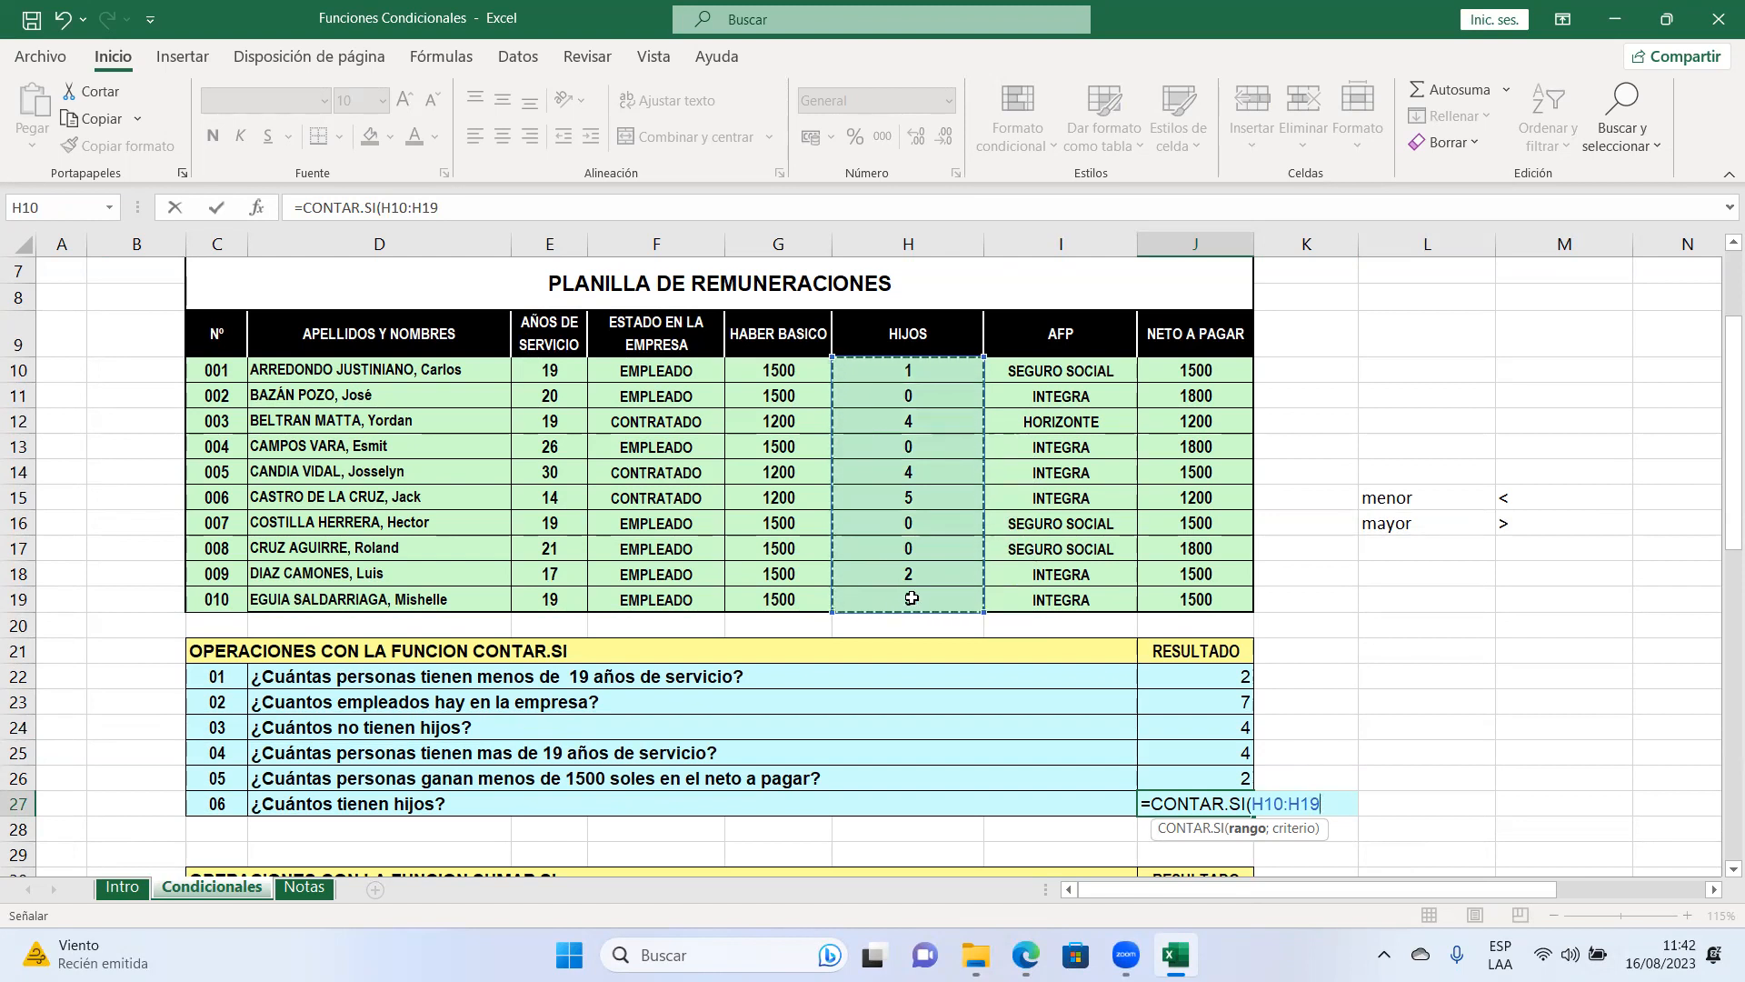
text(;")
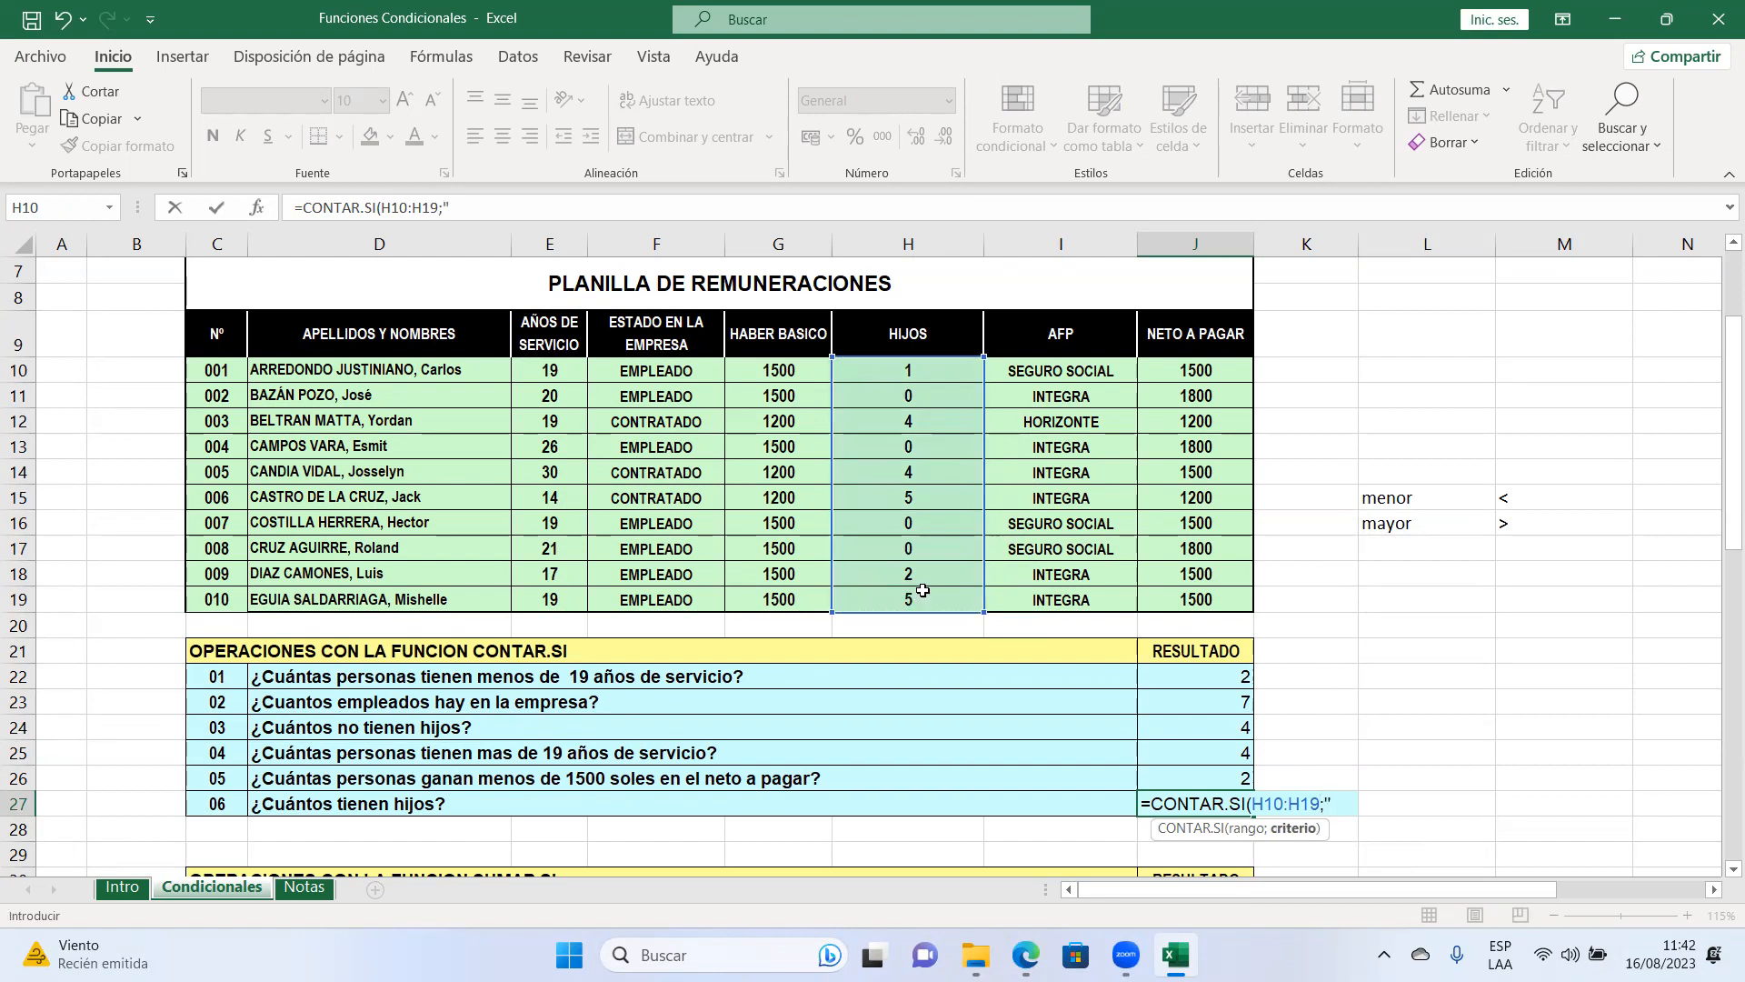
text(>0"))
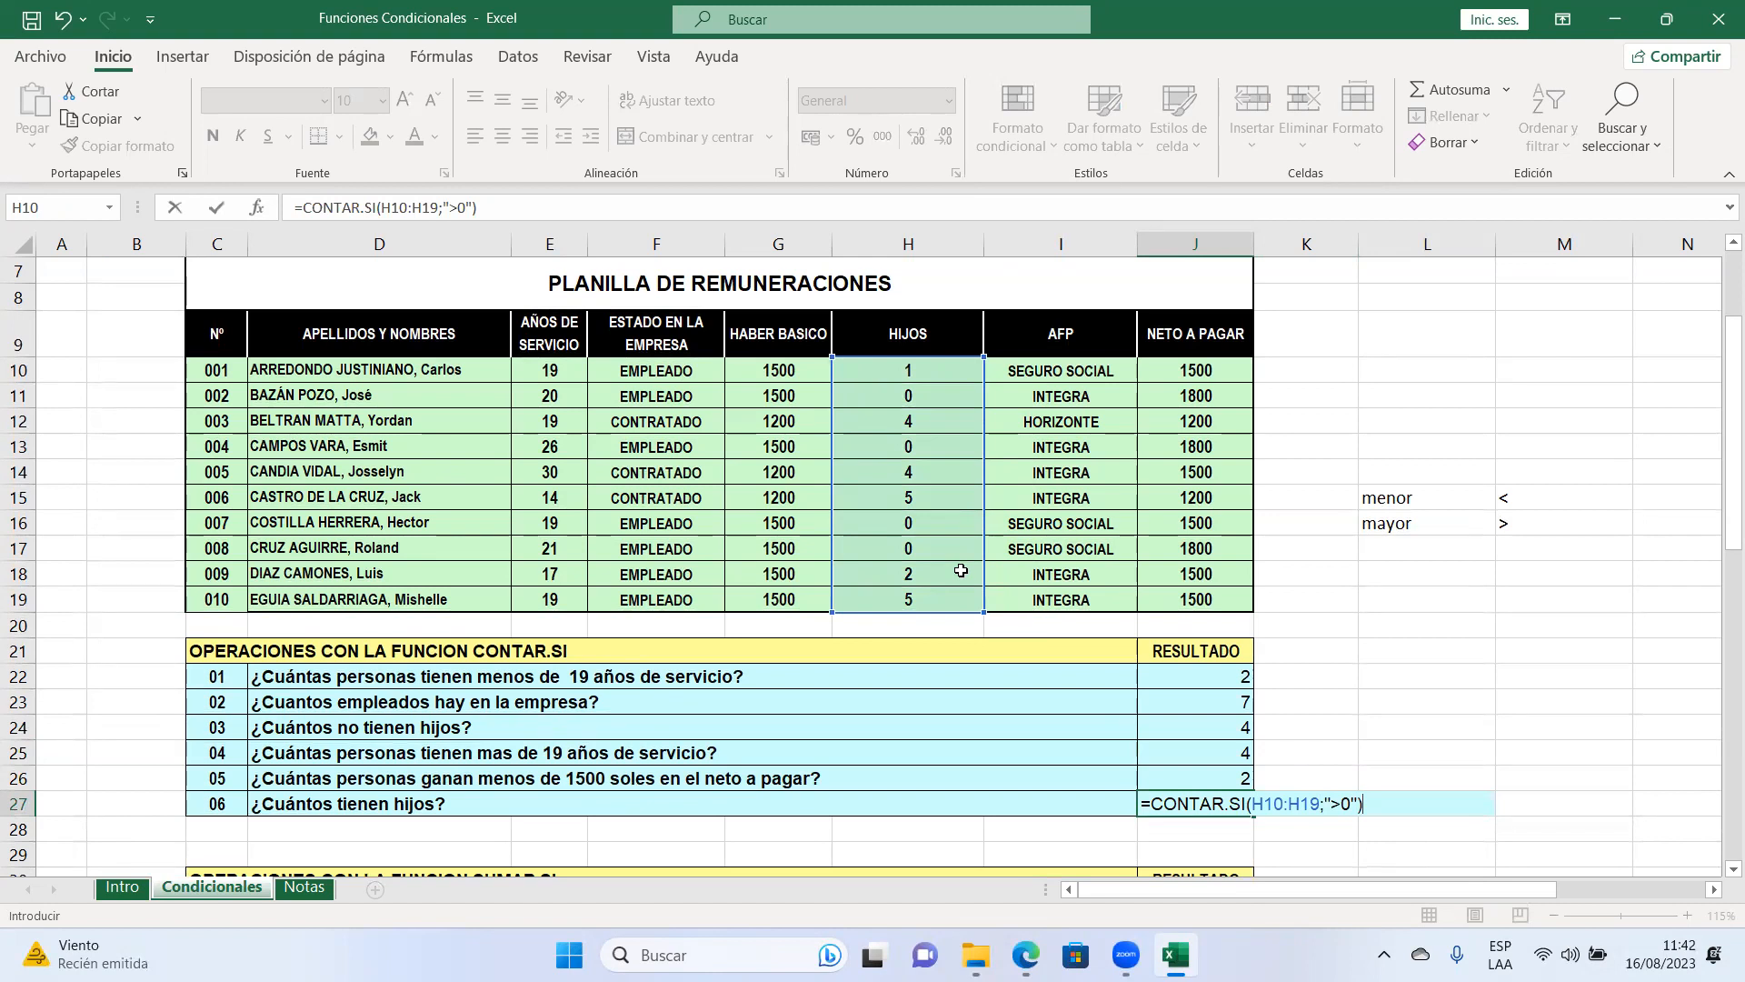
key(Return)
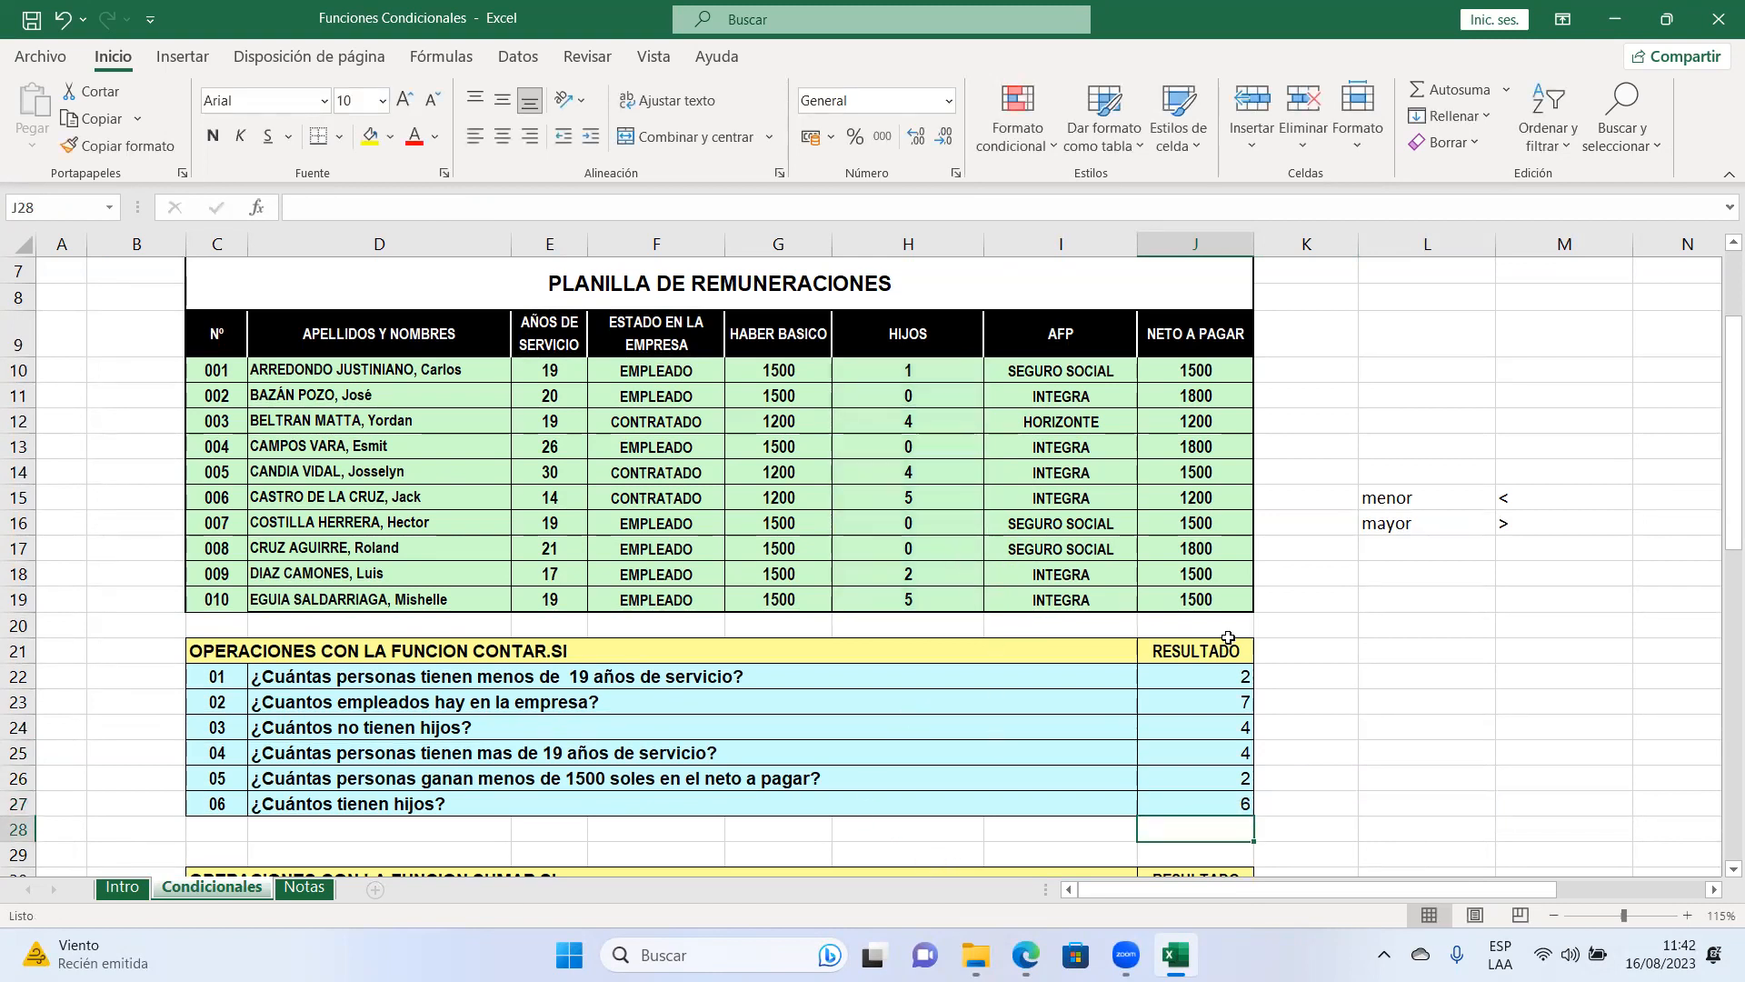
Step: Start question 07's SUMAR.SI formula in cell J31 with the years-of-service range E10:E19 as its first argument
drag(1720, 459, 1717, 525)
click(1214, 705)
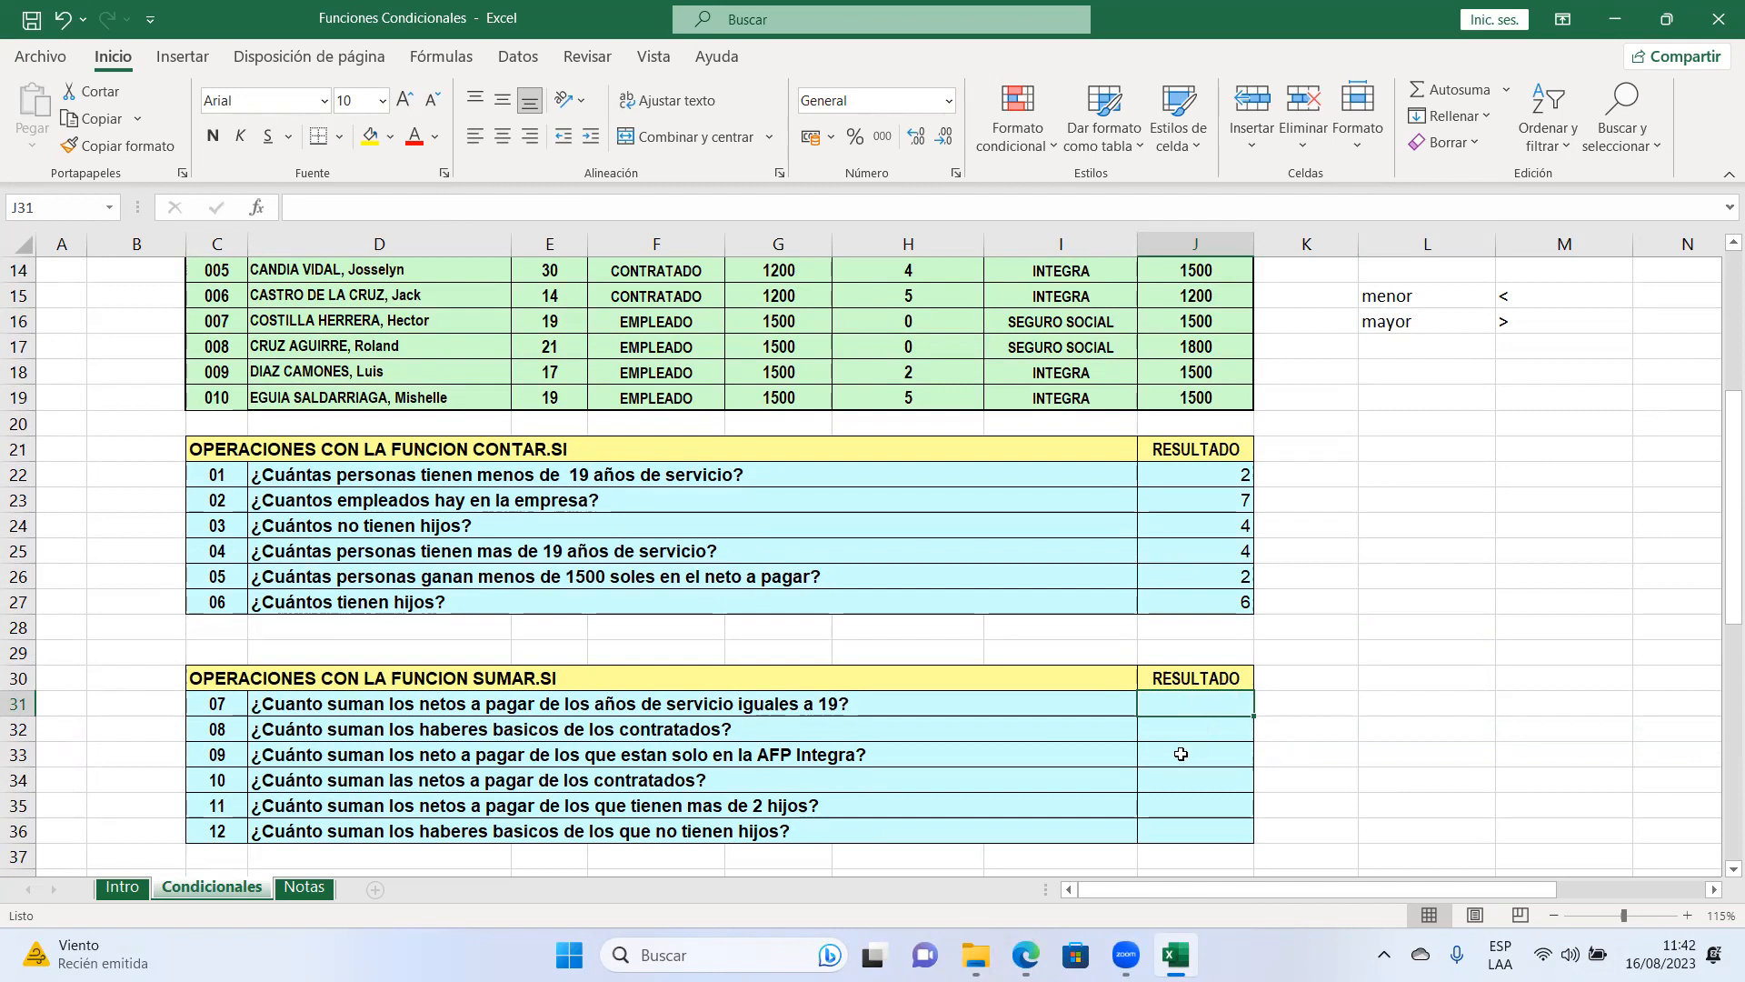
text(=sumar)
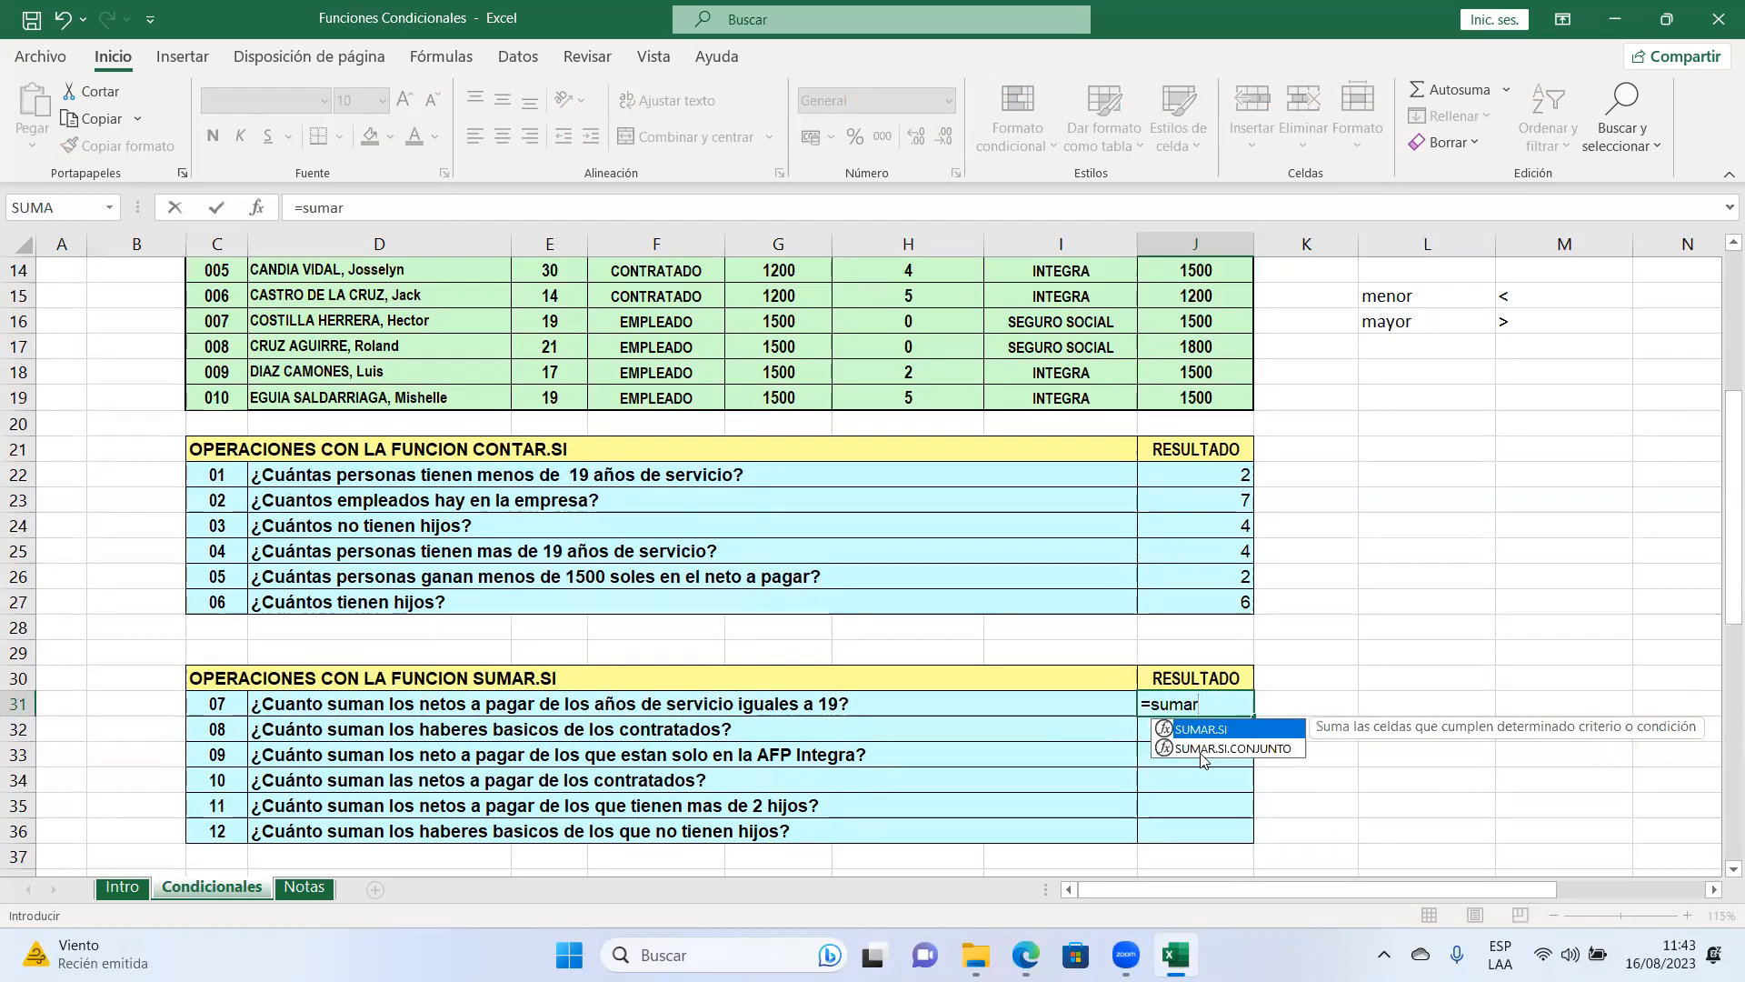
text(.)
key(Tab)
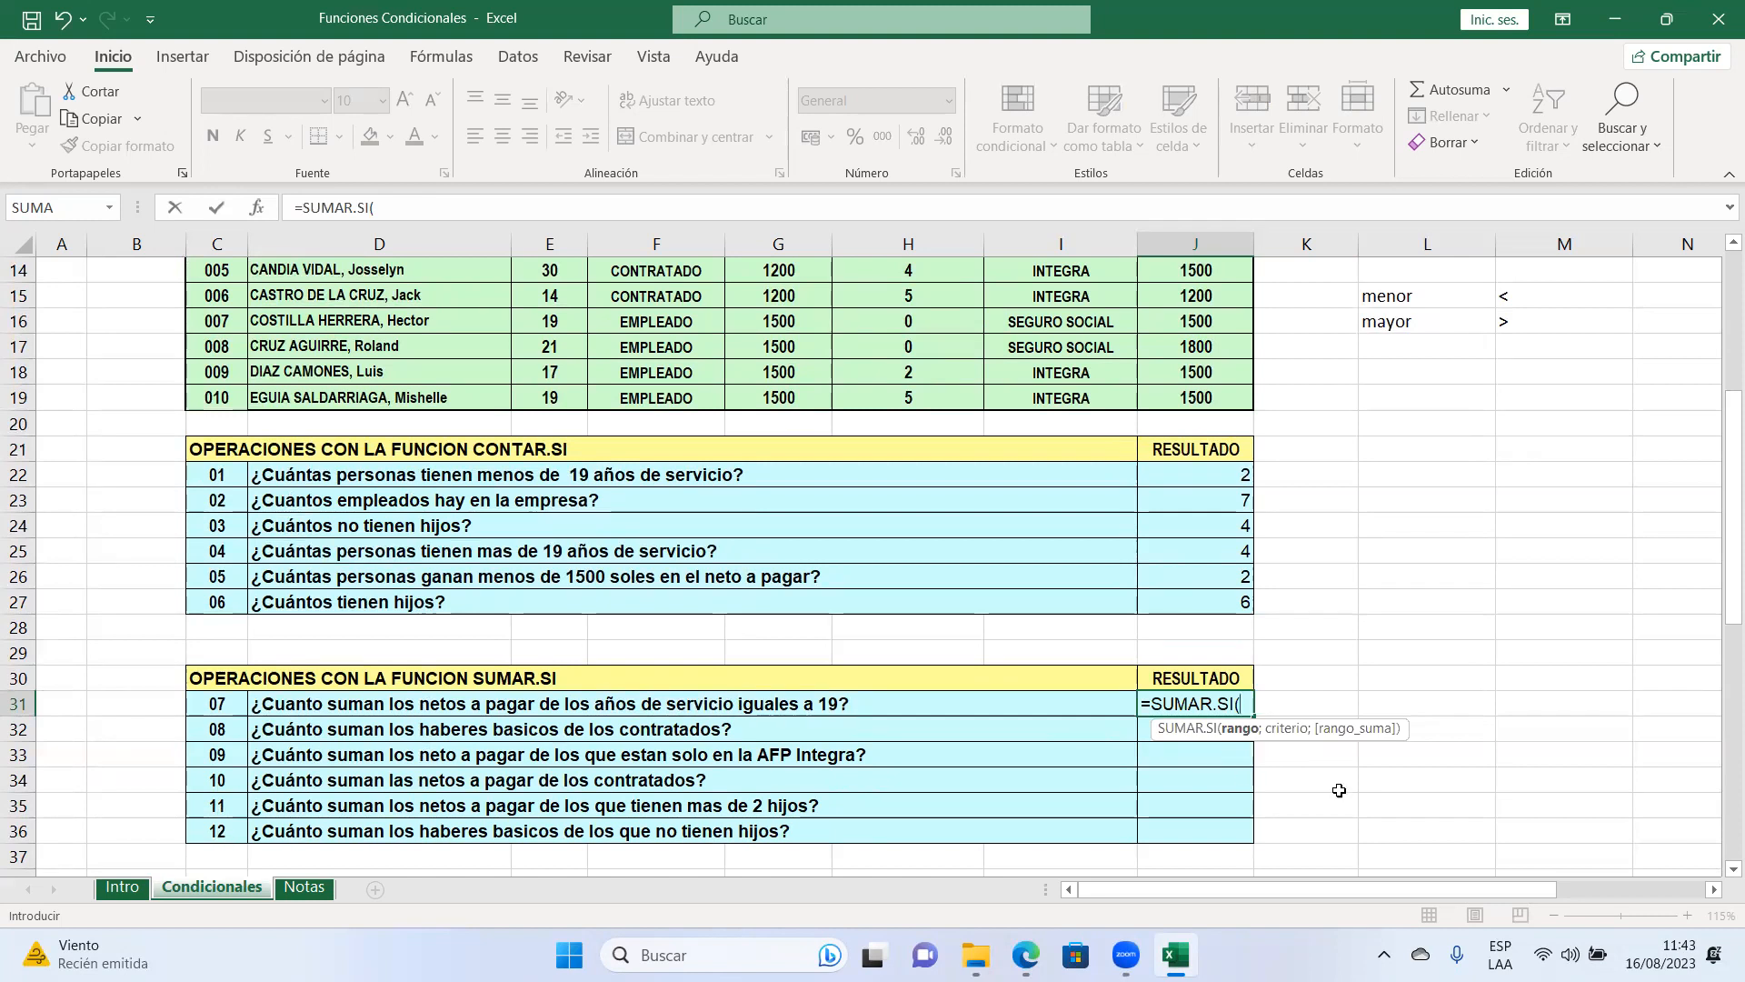
scroll(1714, 618, up, 2)
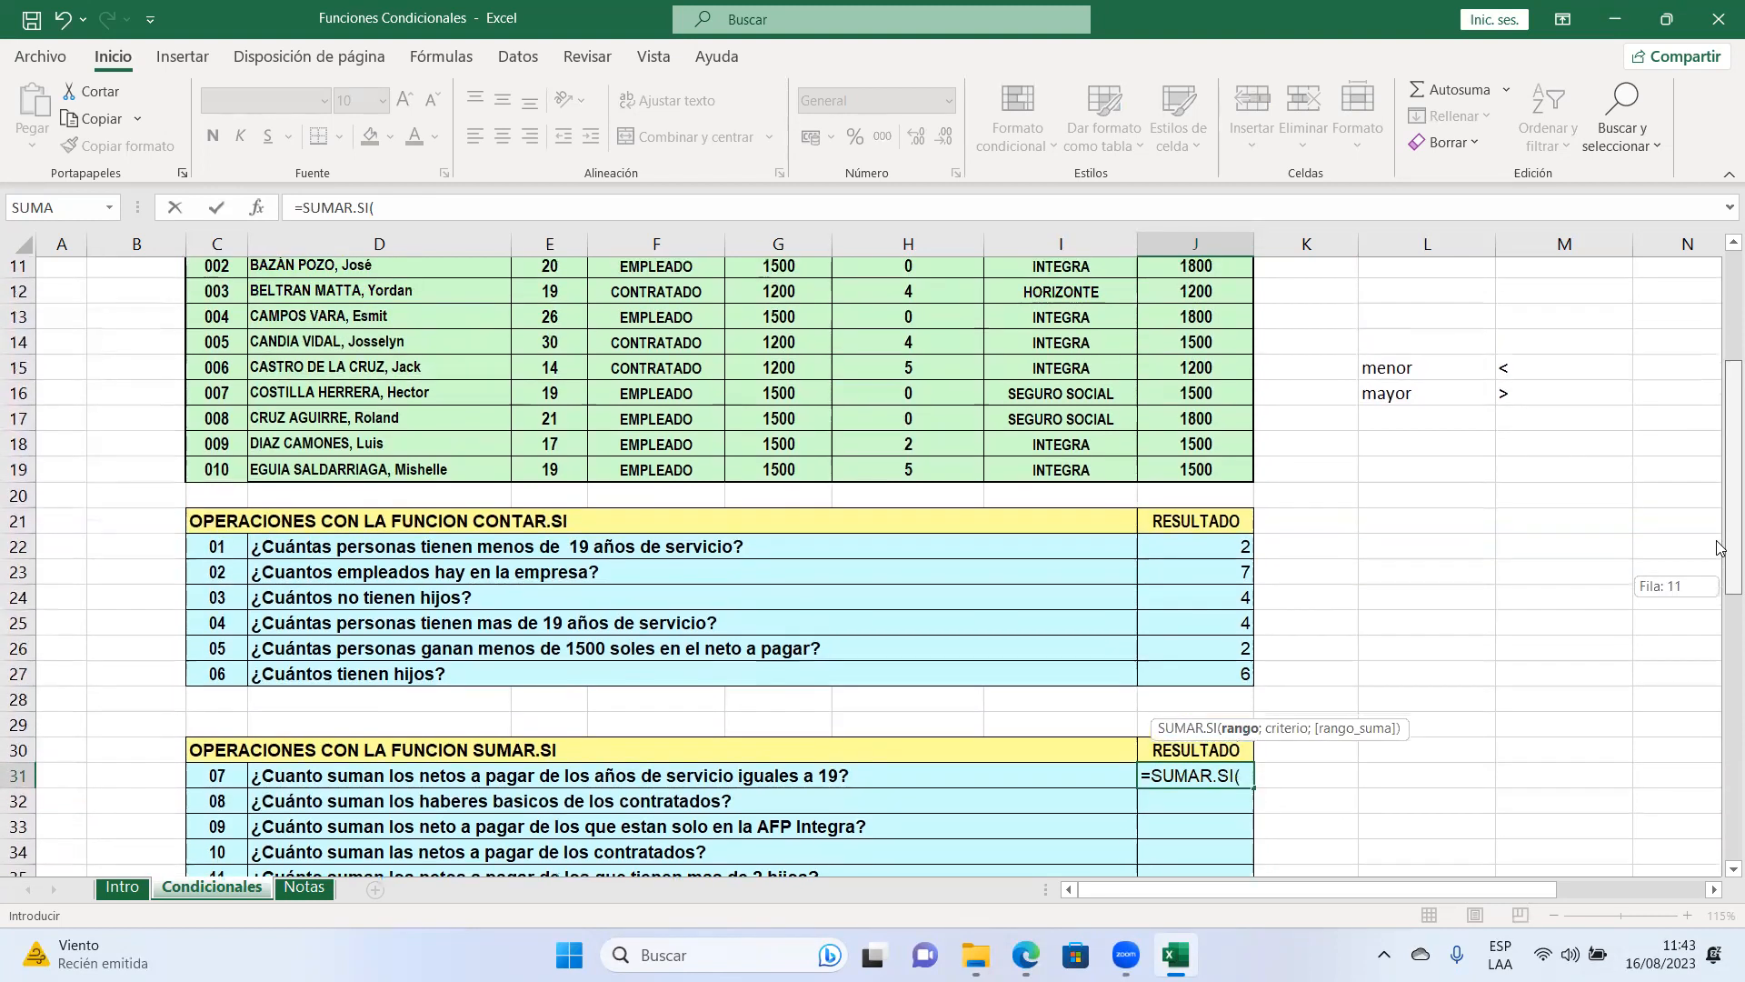
scroll(1716, 554, down, 1)
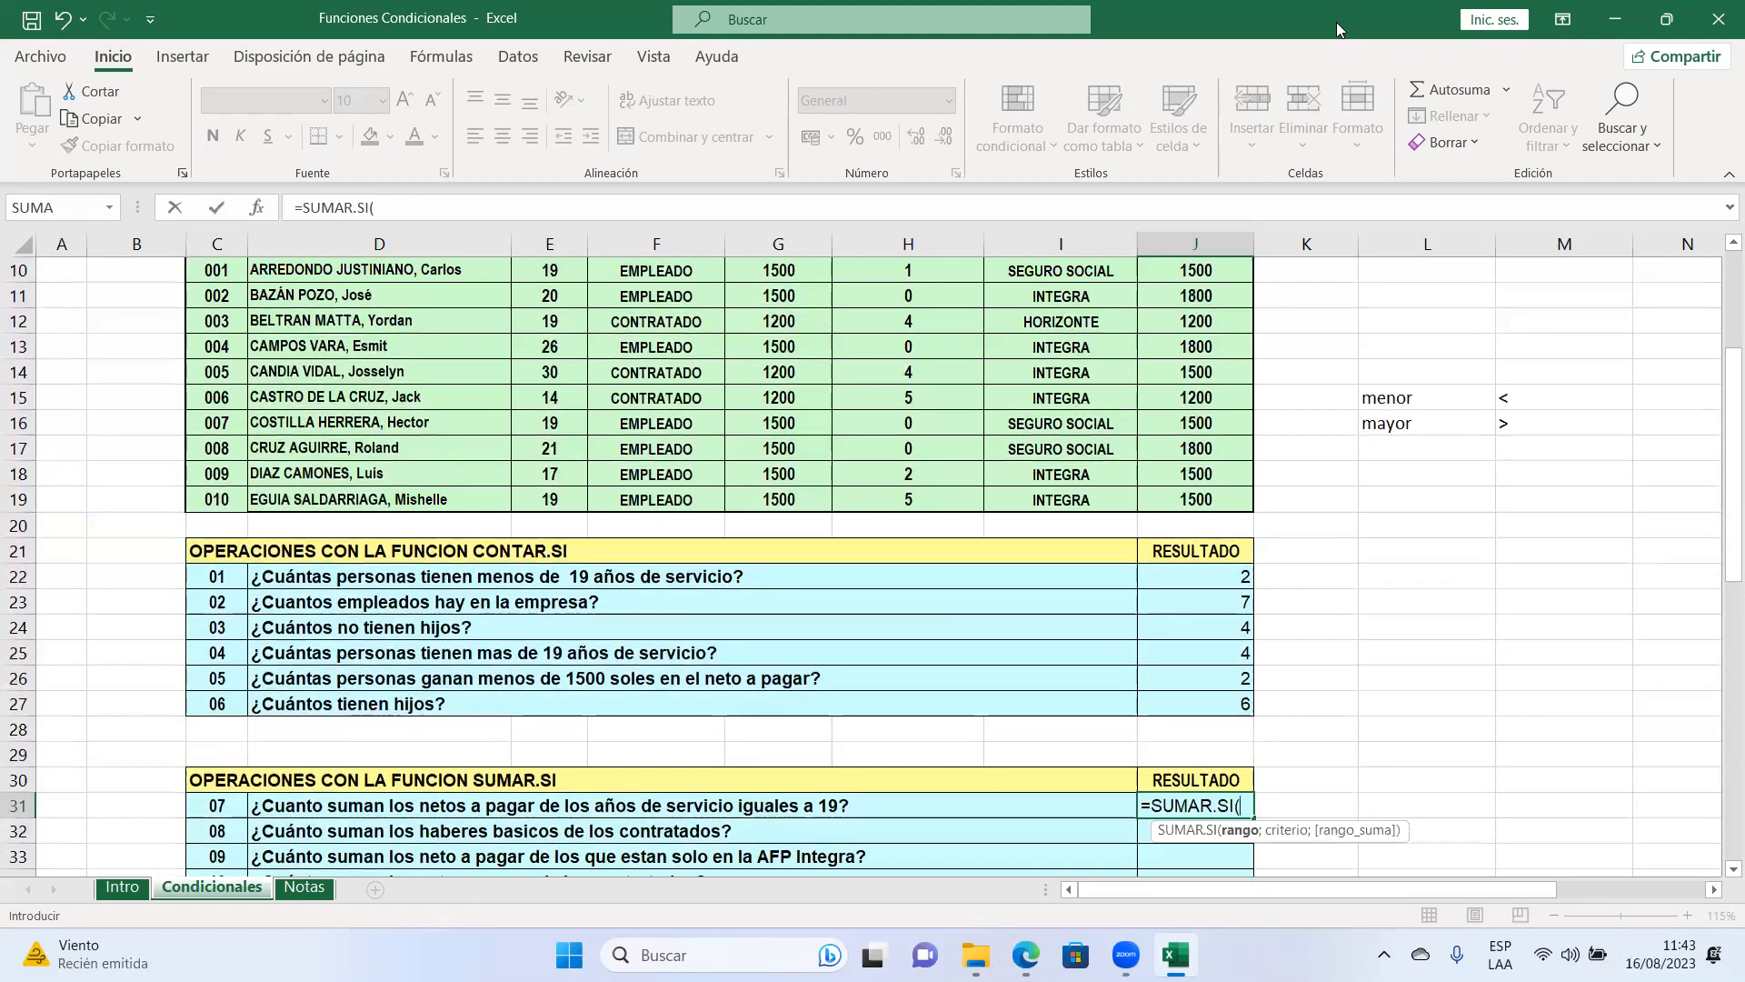
drag(1729, 368, 1721, 318)
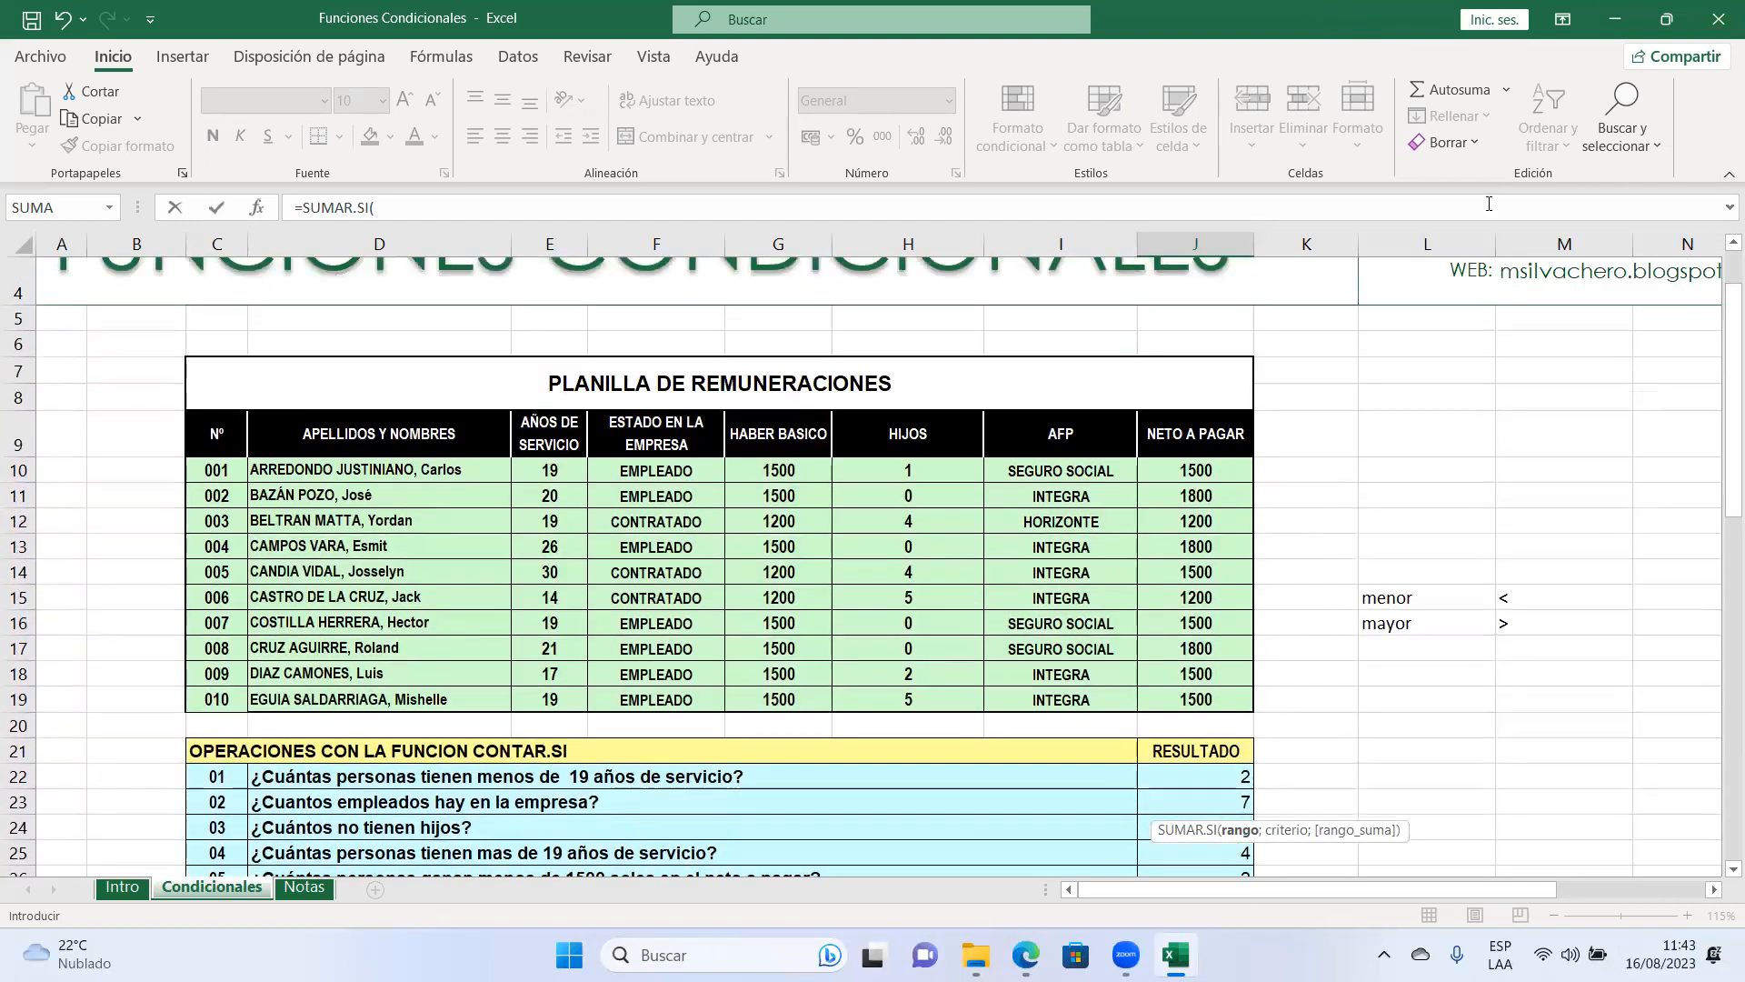
drag(558, 474, 563, 691)
text(;)
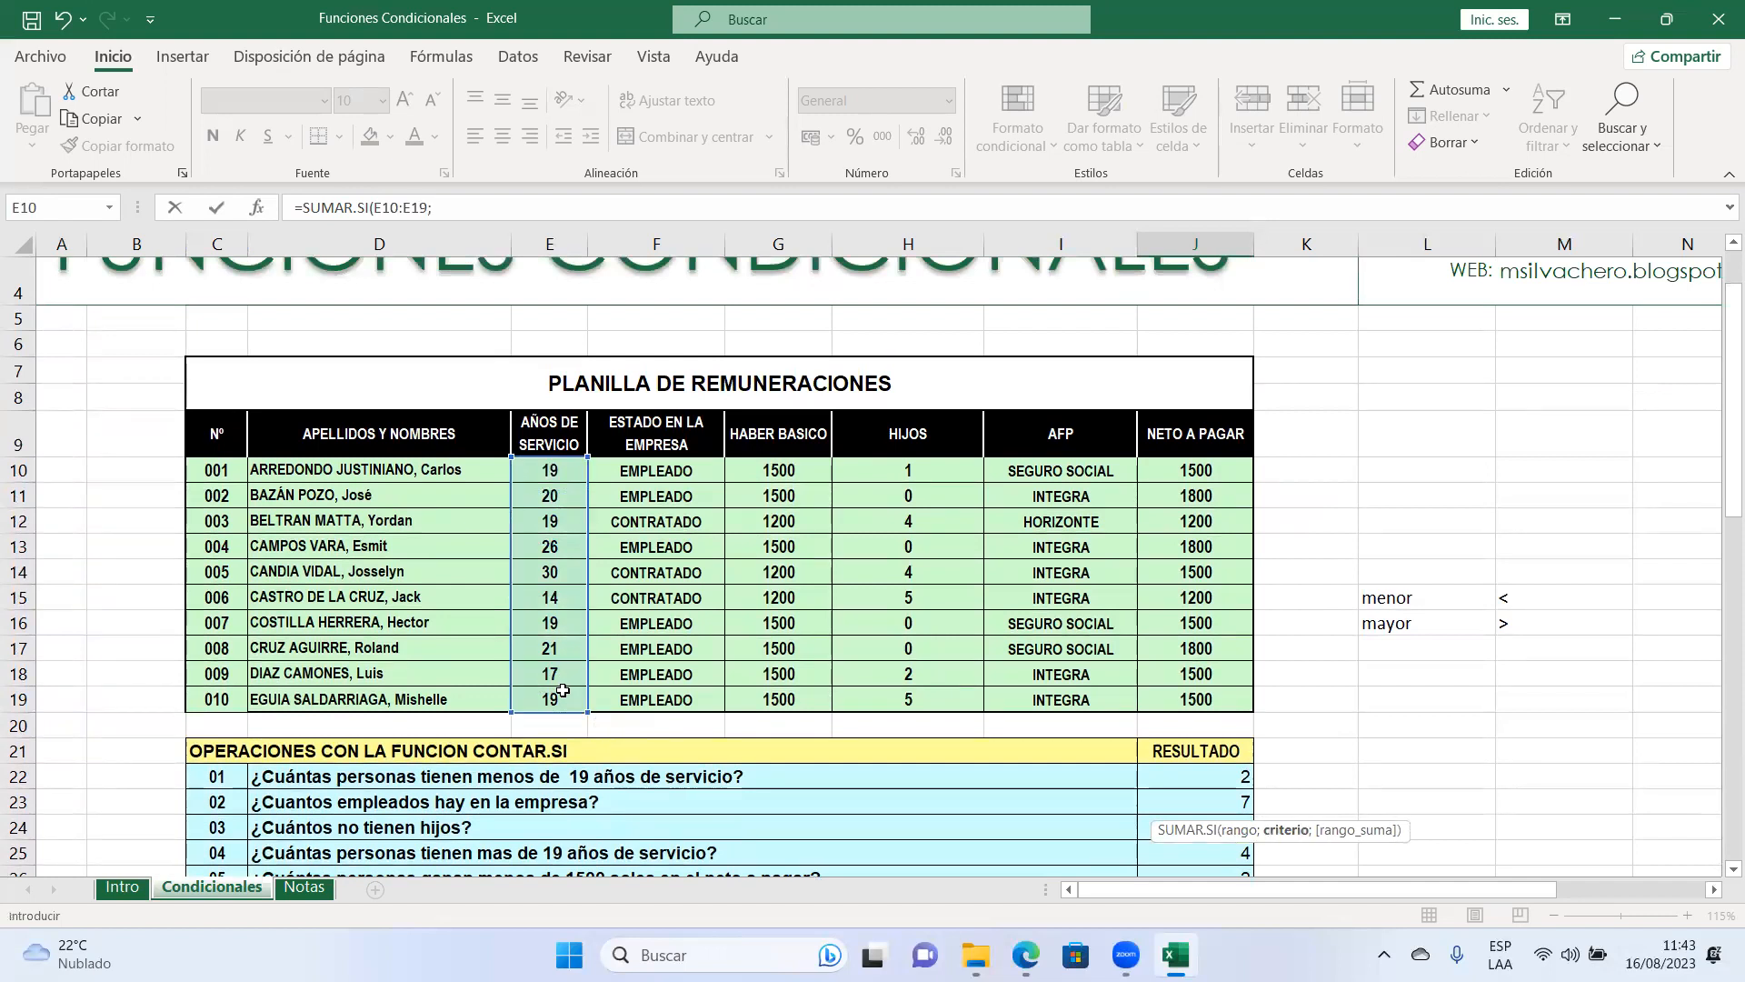
Step: Complete question 07's formula with the criterion "19" and the net-pay sum range J10:J19, and enter it
drag(1721, 463, 1721, 578)
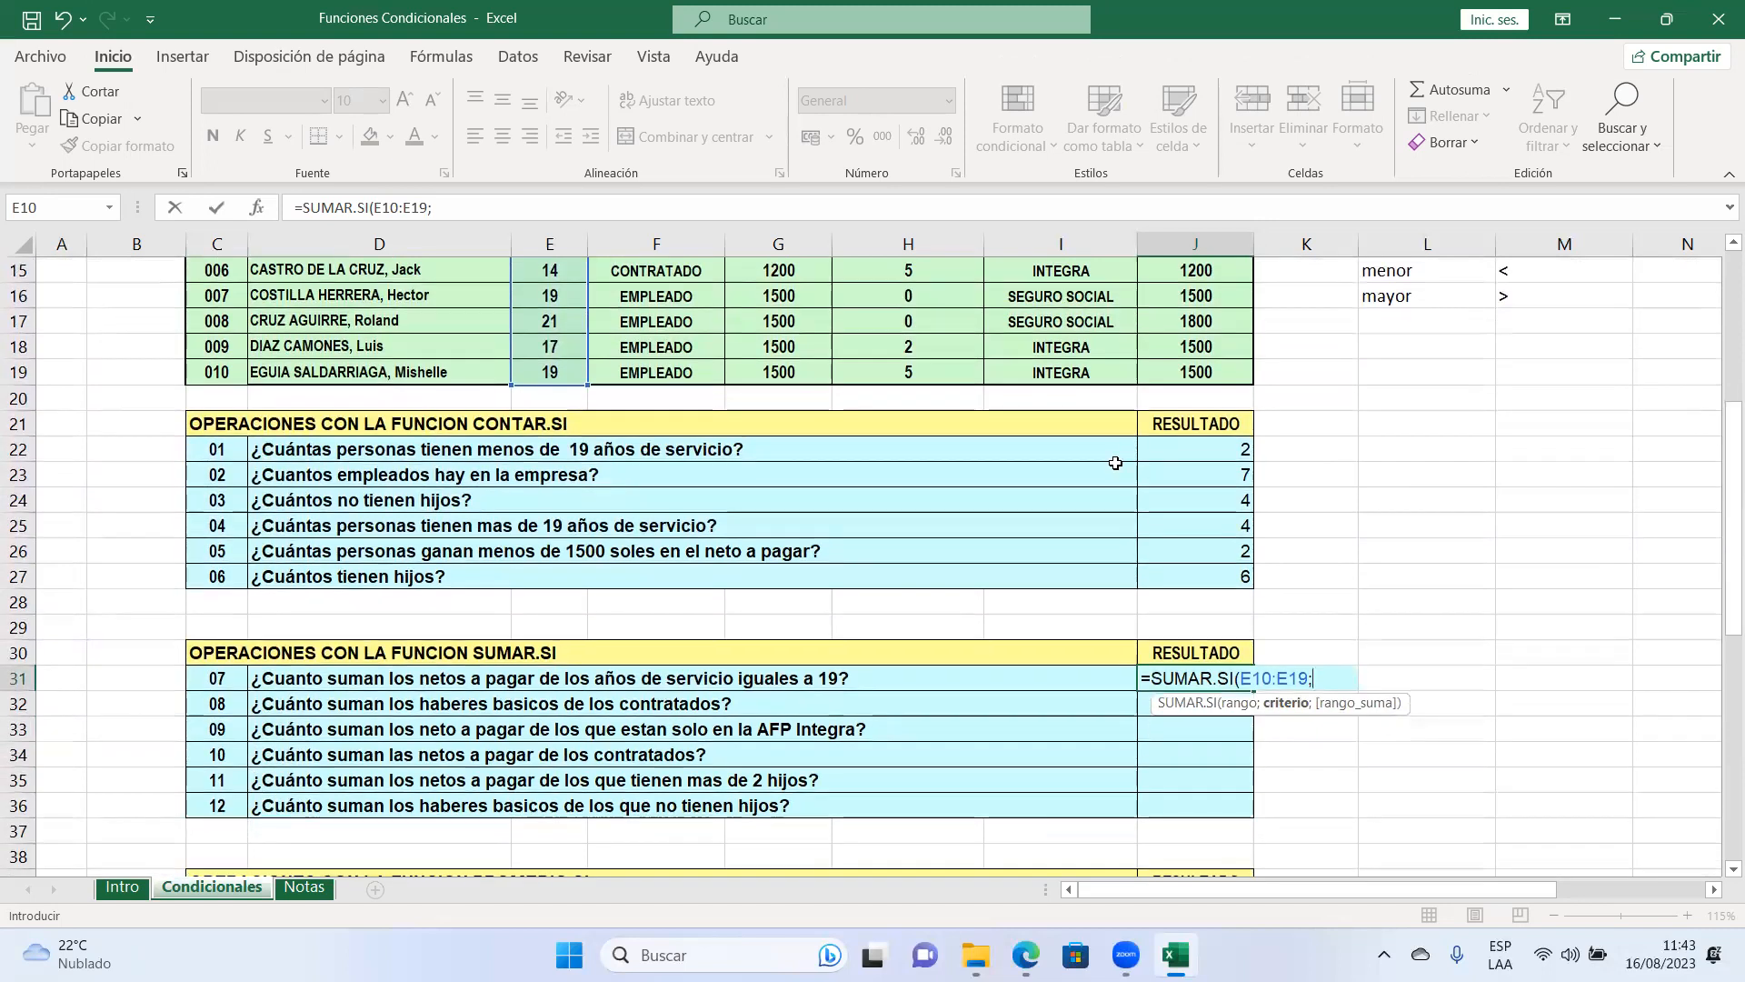
text("19";)
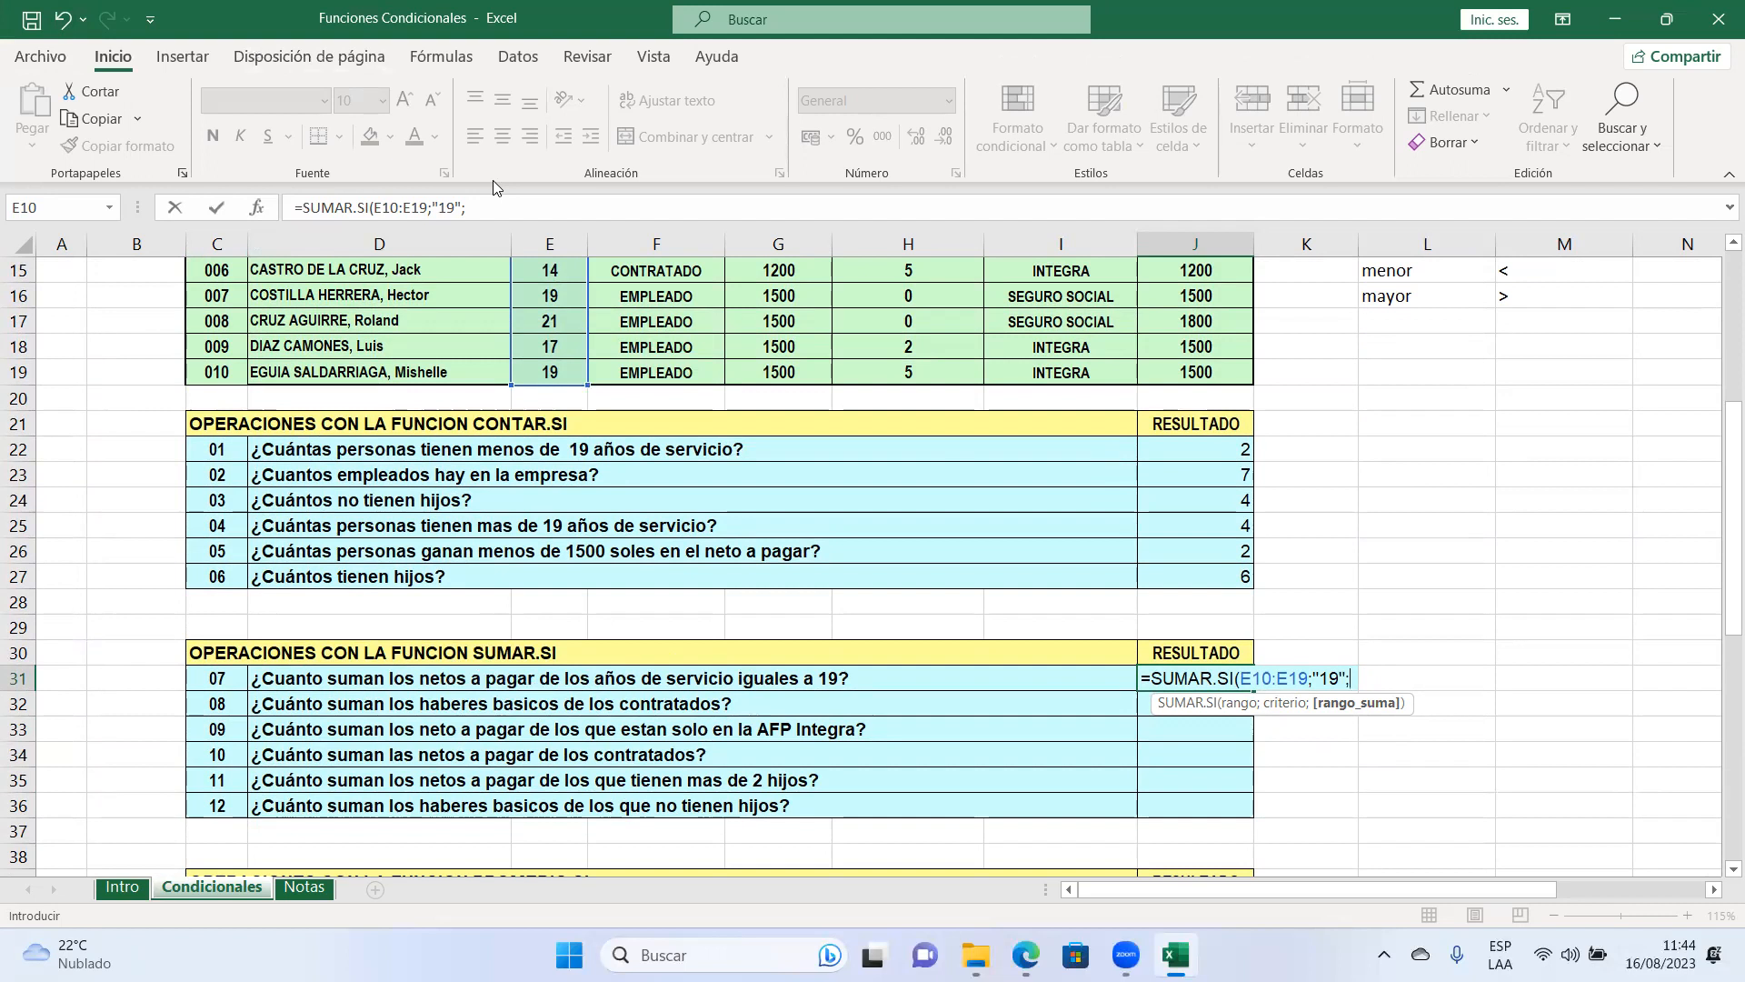
drag(1734, 559, 1733, 407)
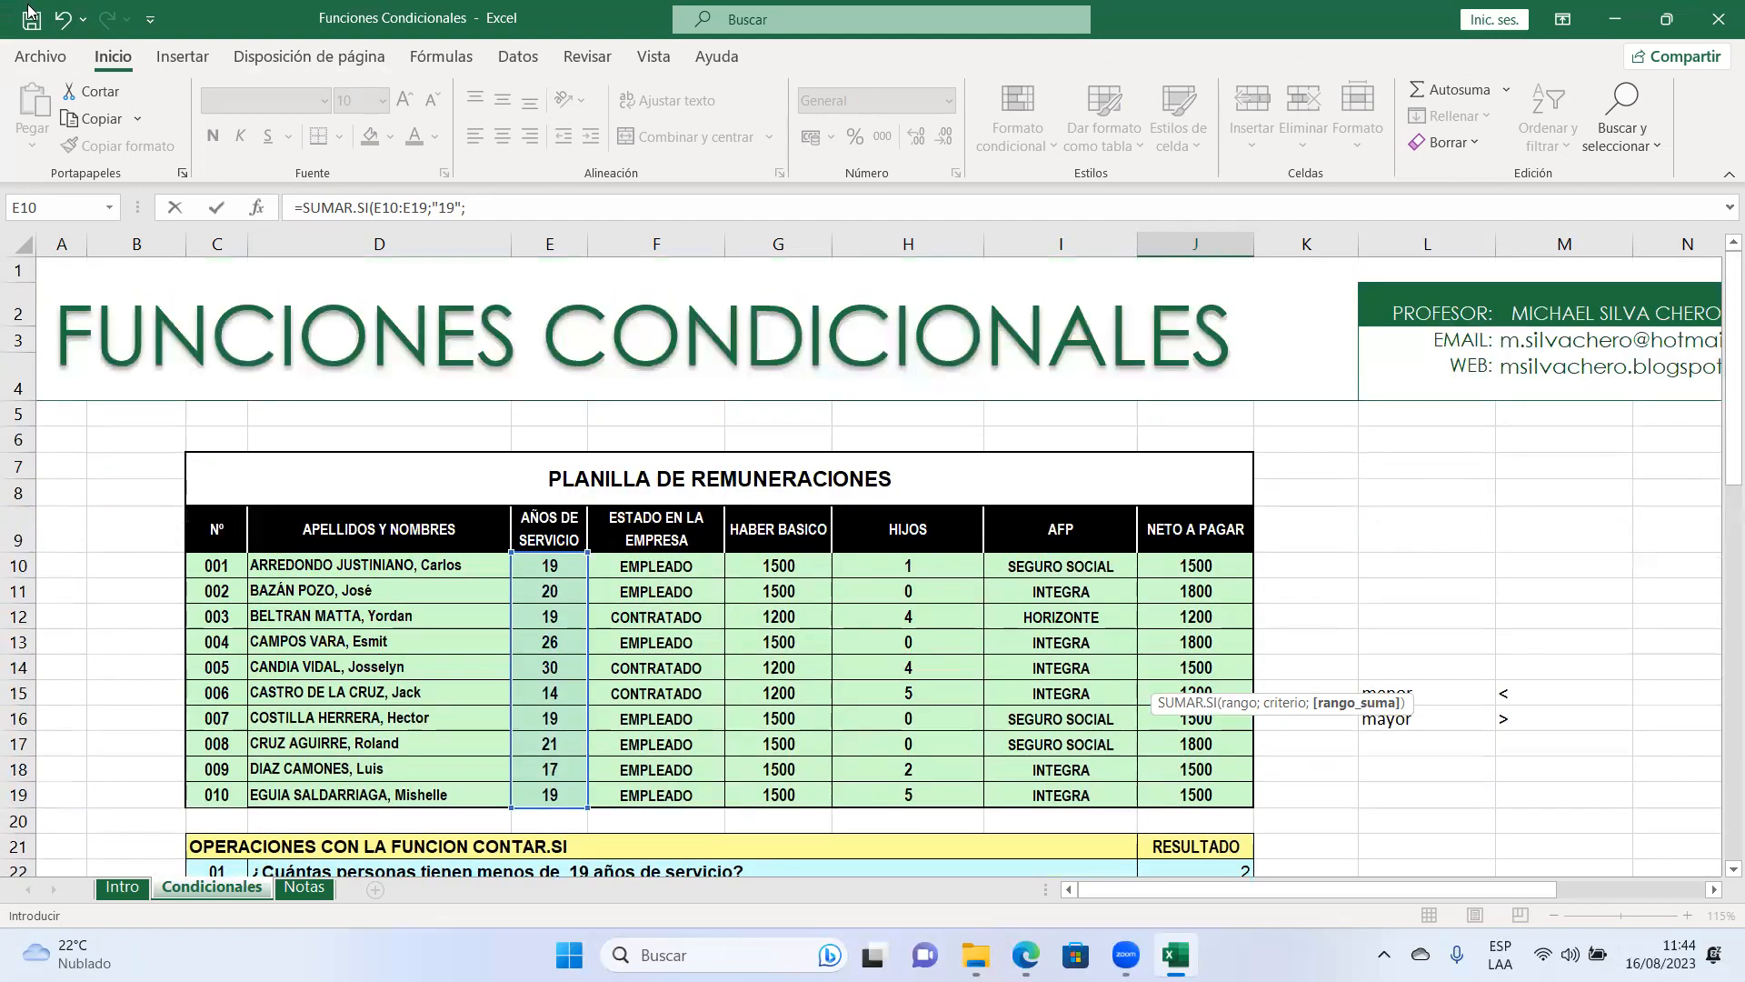
drag(1149, 563, 1159, 789)
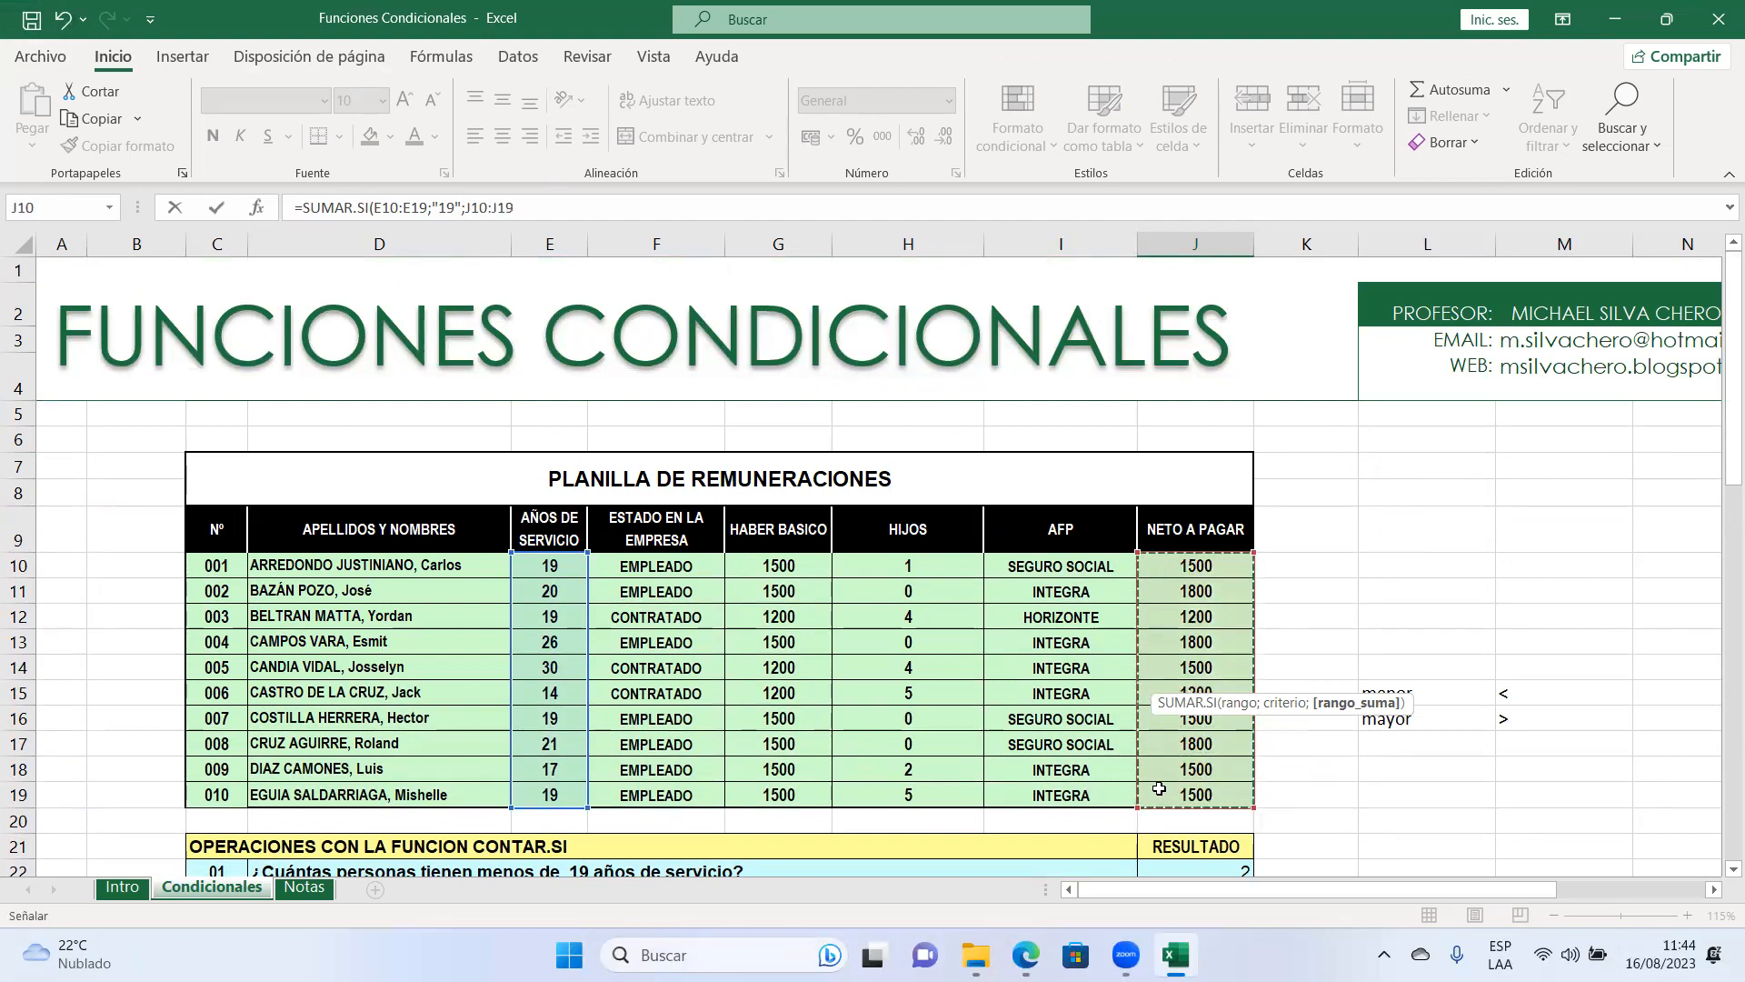
key(Return)
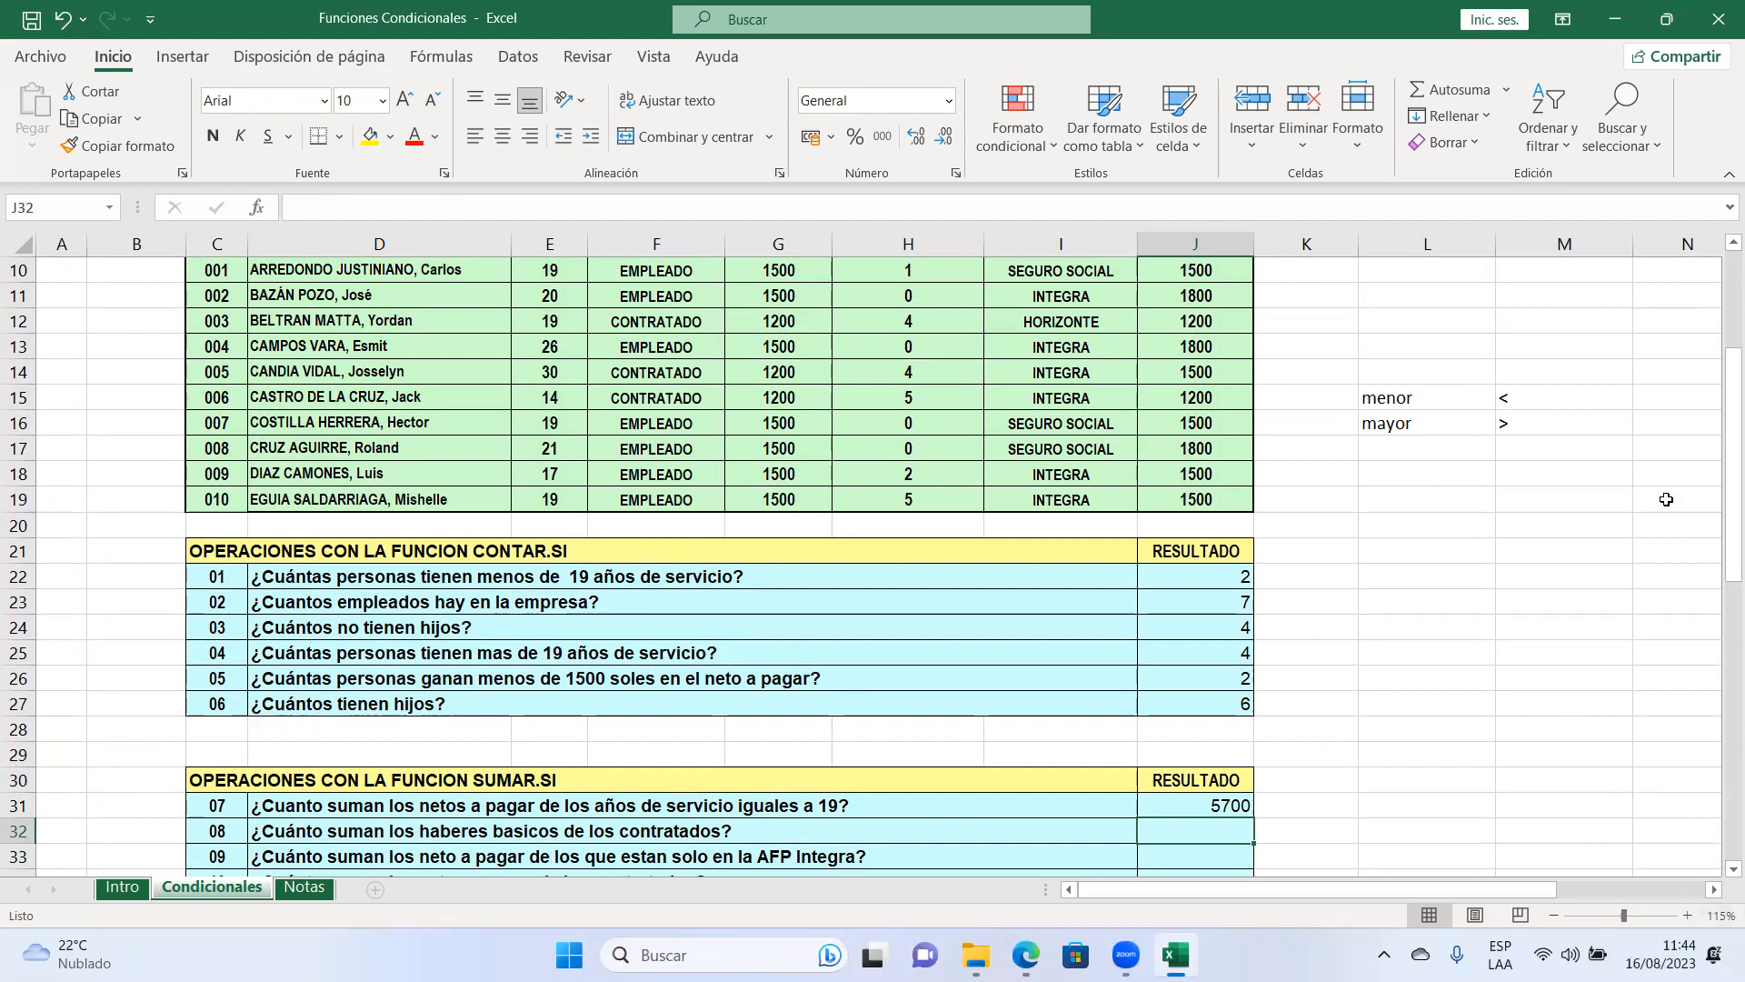
Step: Start question 08's SUMAR.SI formula in cell J32 with the employment-status range F10:F19 and the criterion "contratado"
scroll(1454, 500, up, 1)
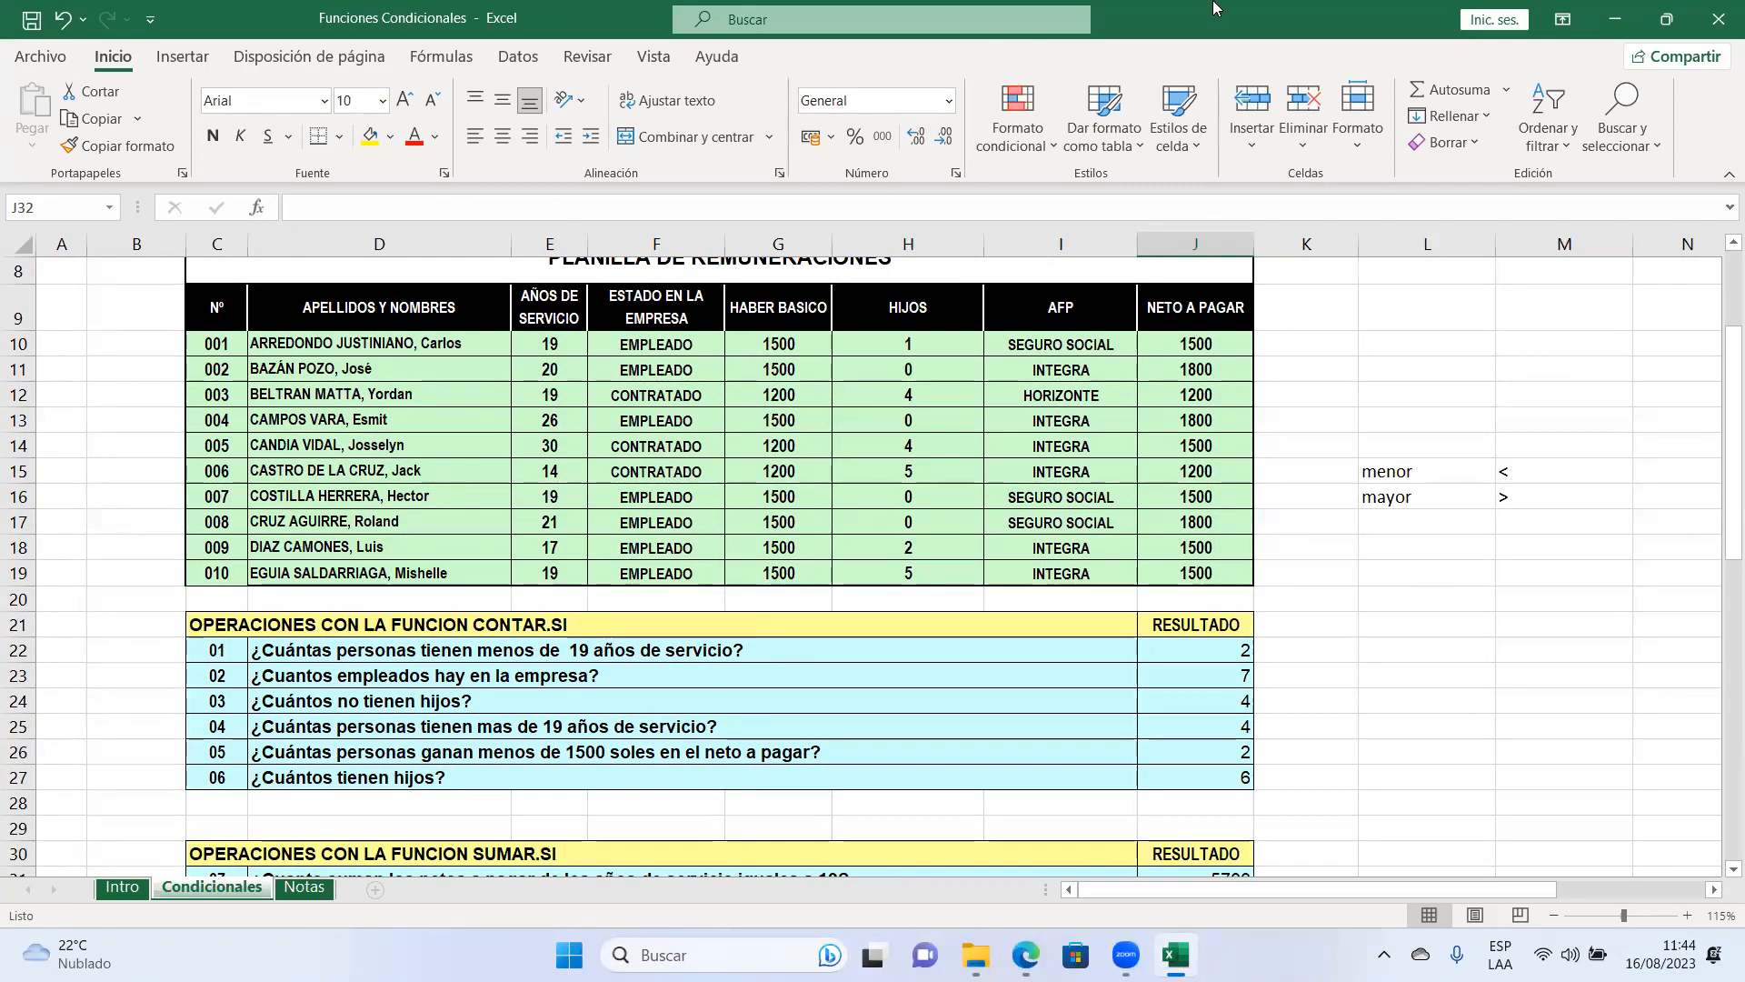
scroll(1488, 718, down, 2)
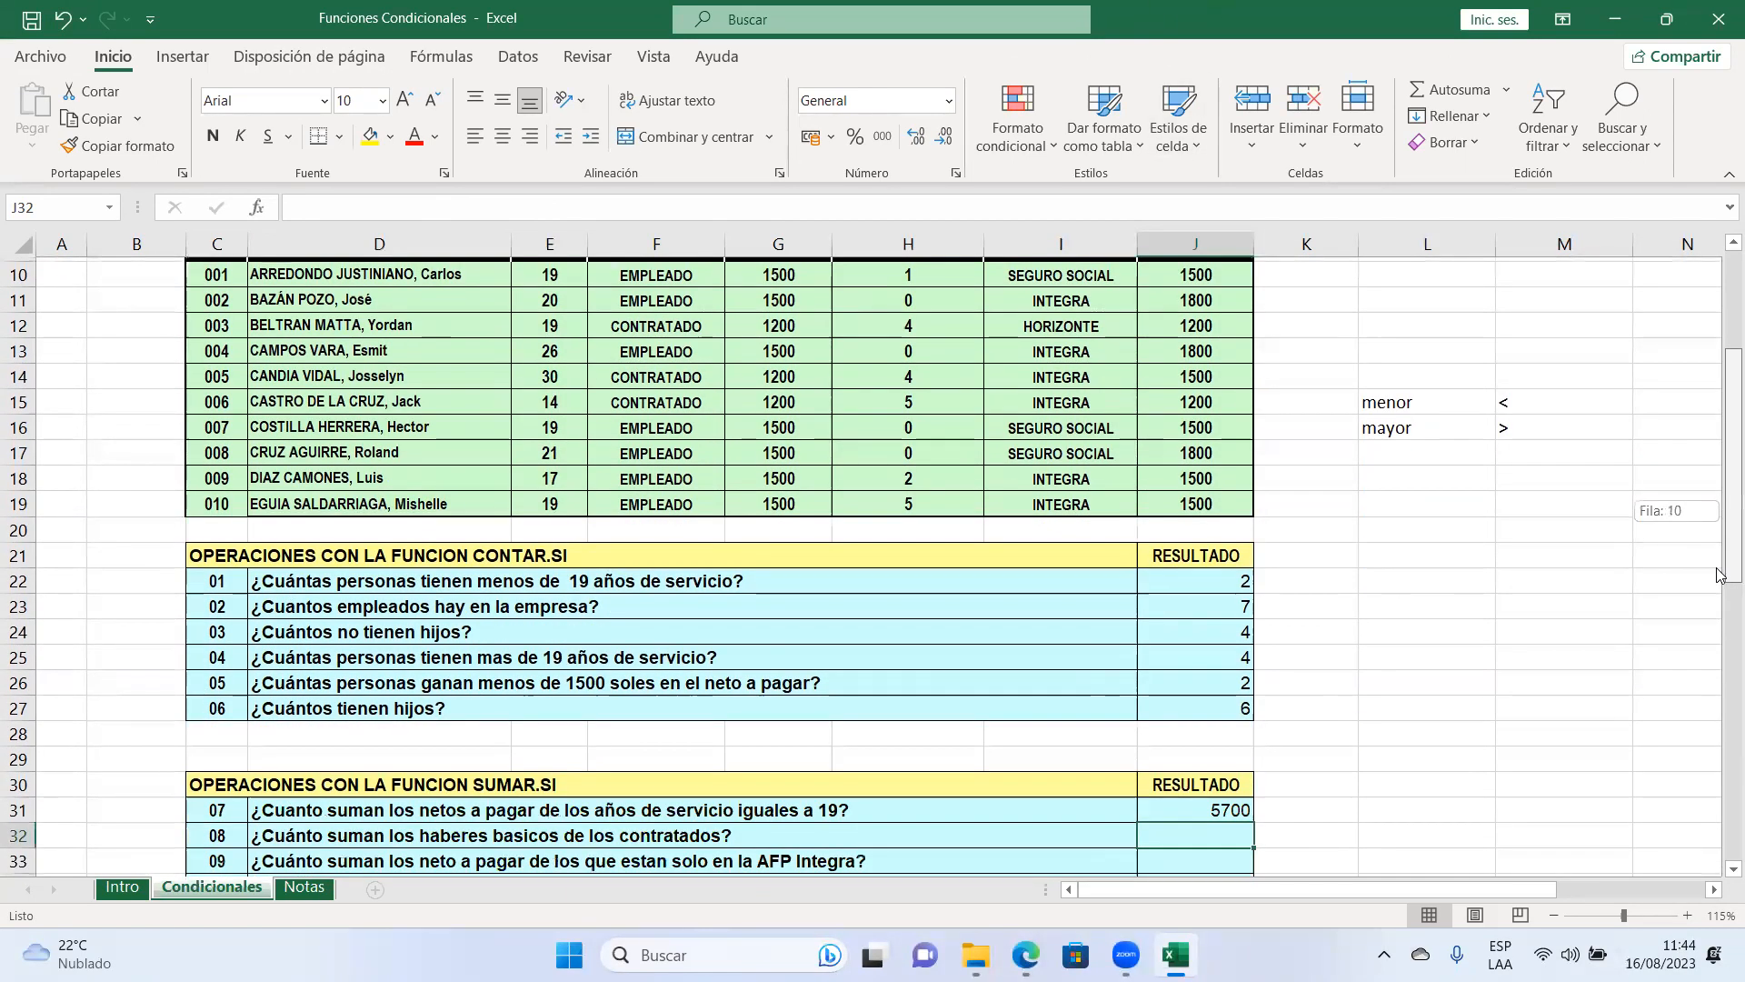
text(=)
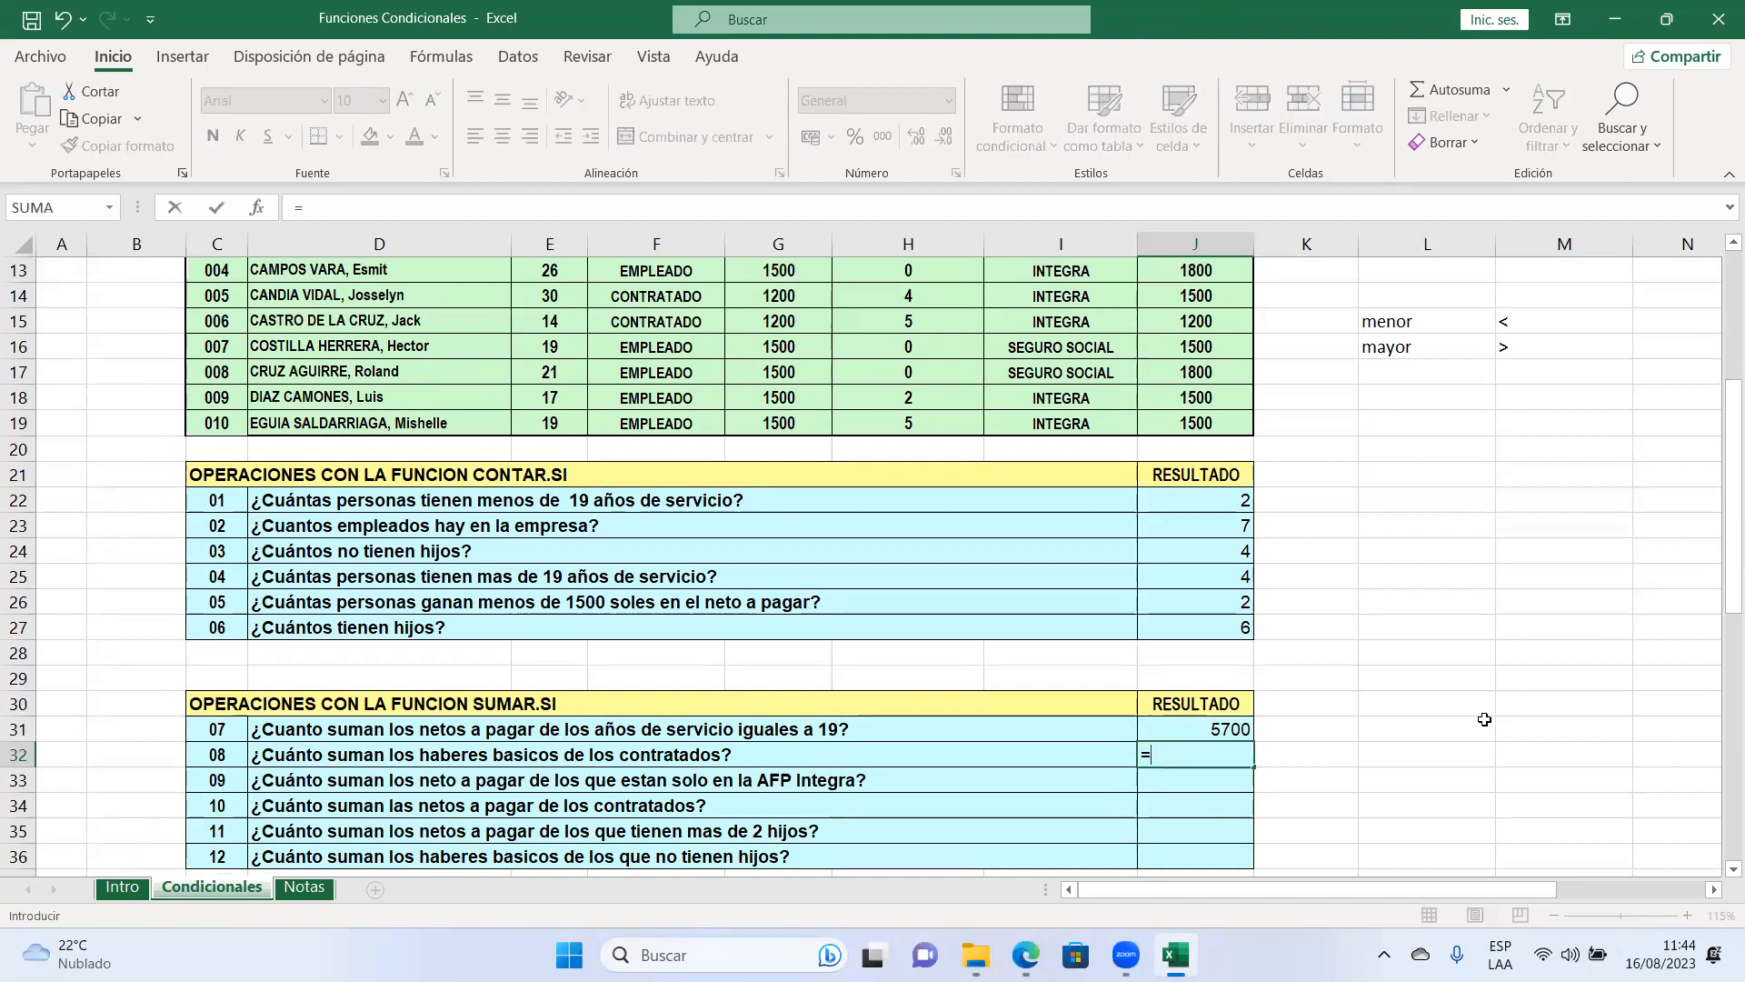
text(sumar.)
key(Tab)
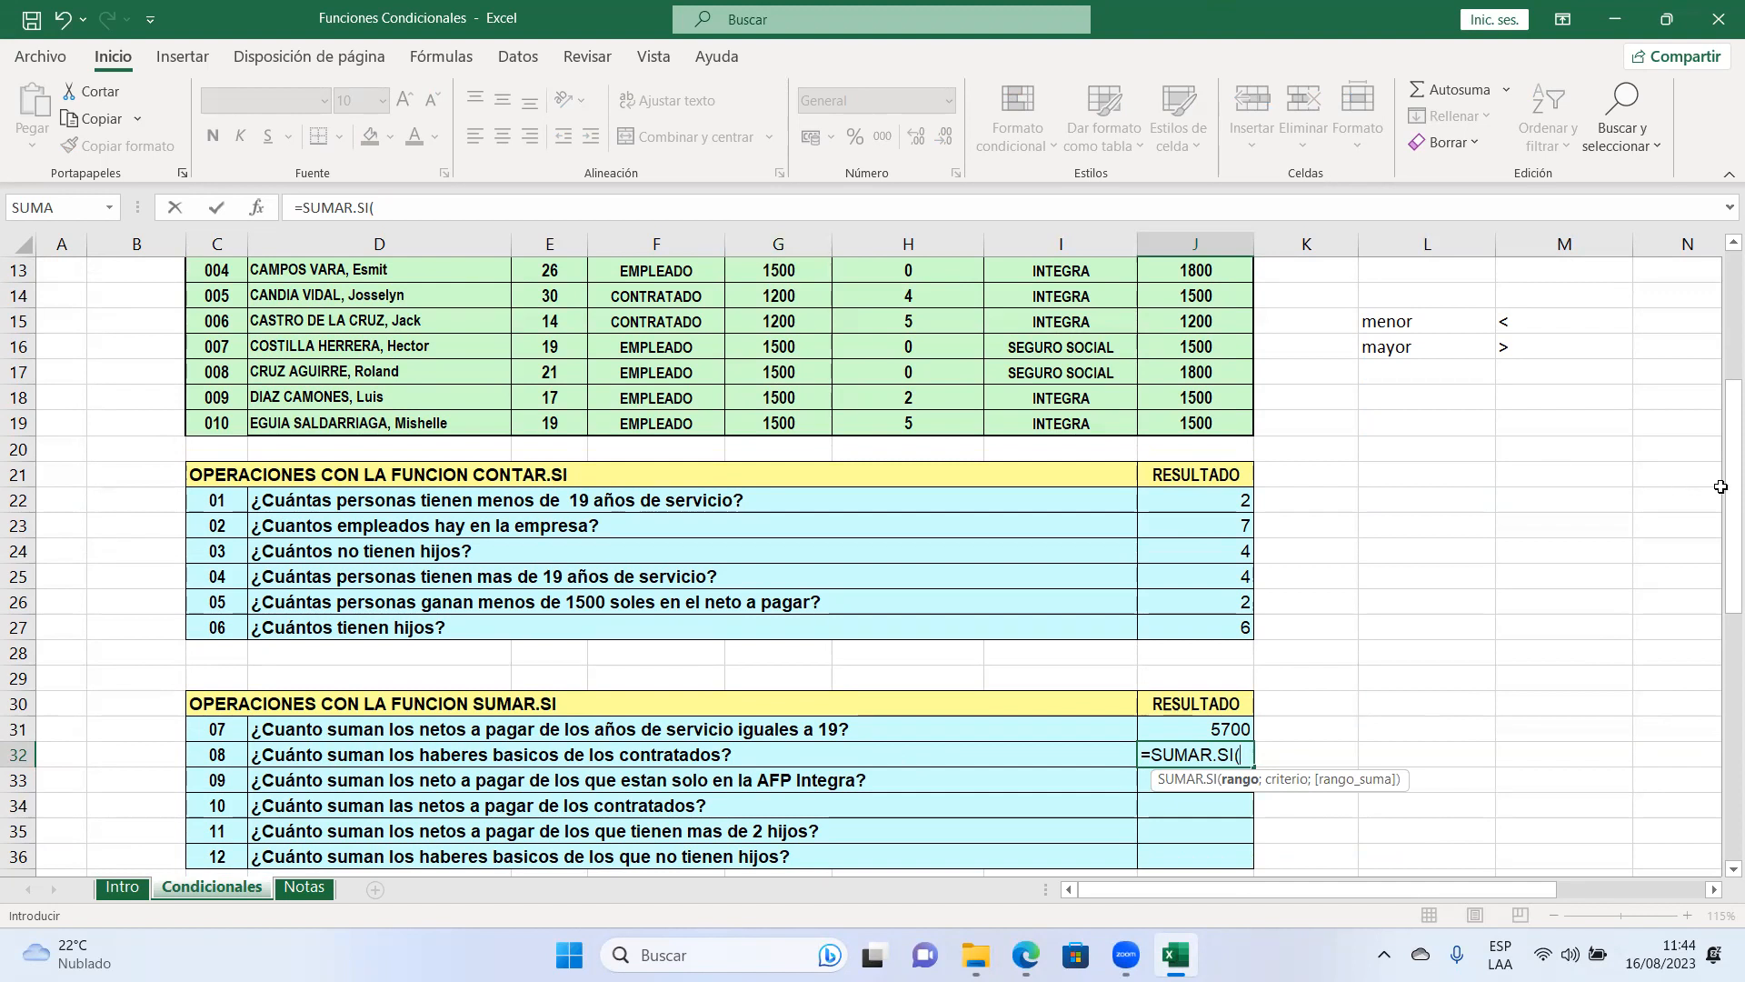
scroll(1718, 493, up, 2)
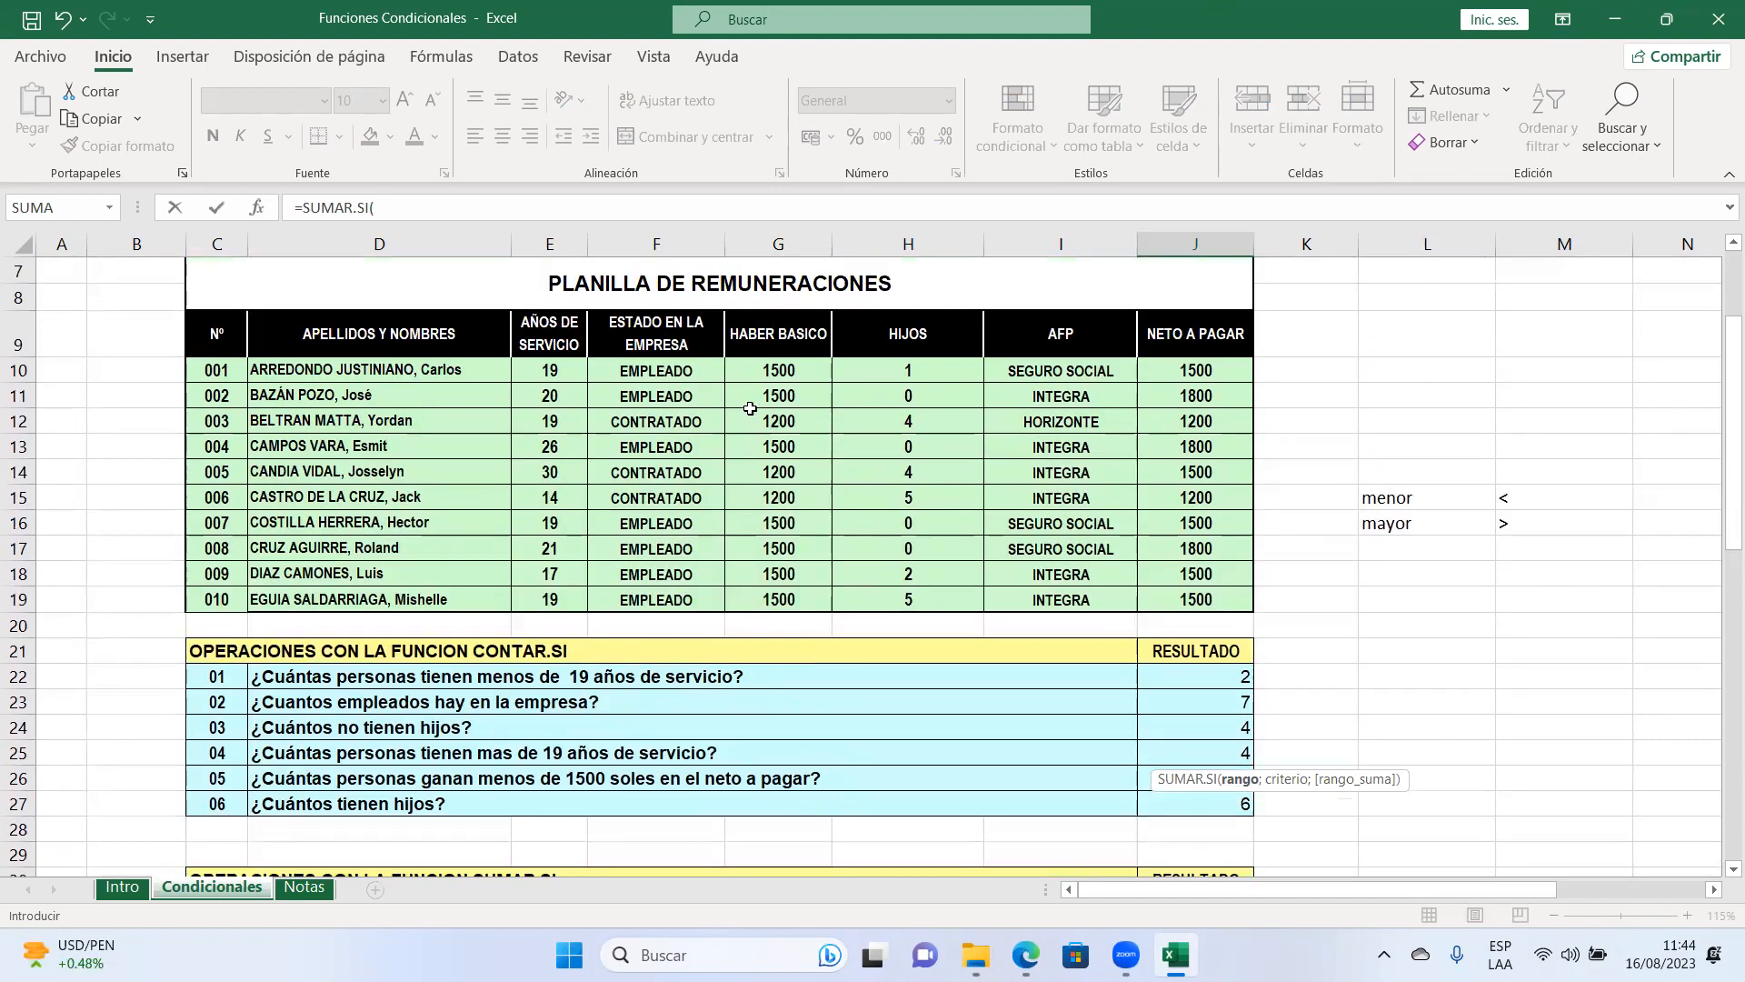
drag(696, 373, 686, 600)
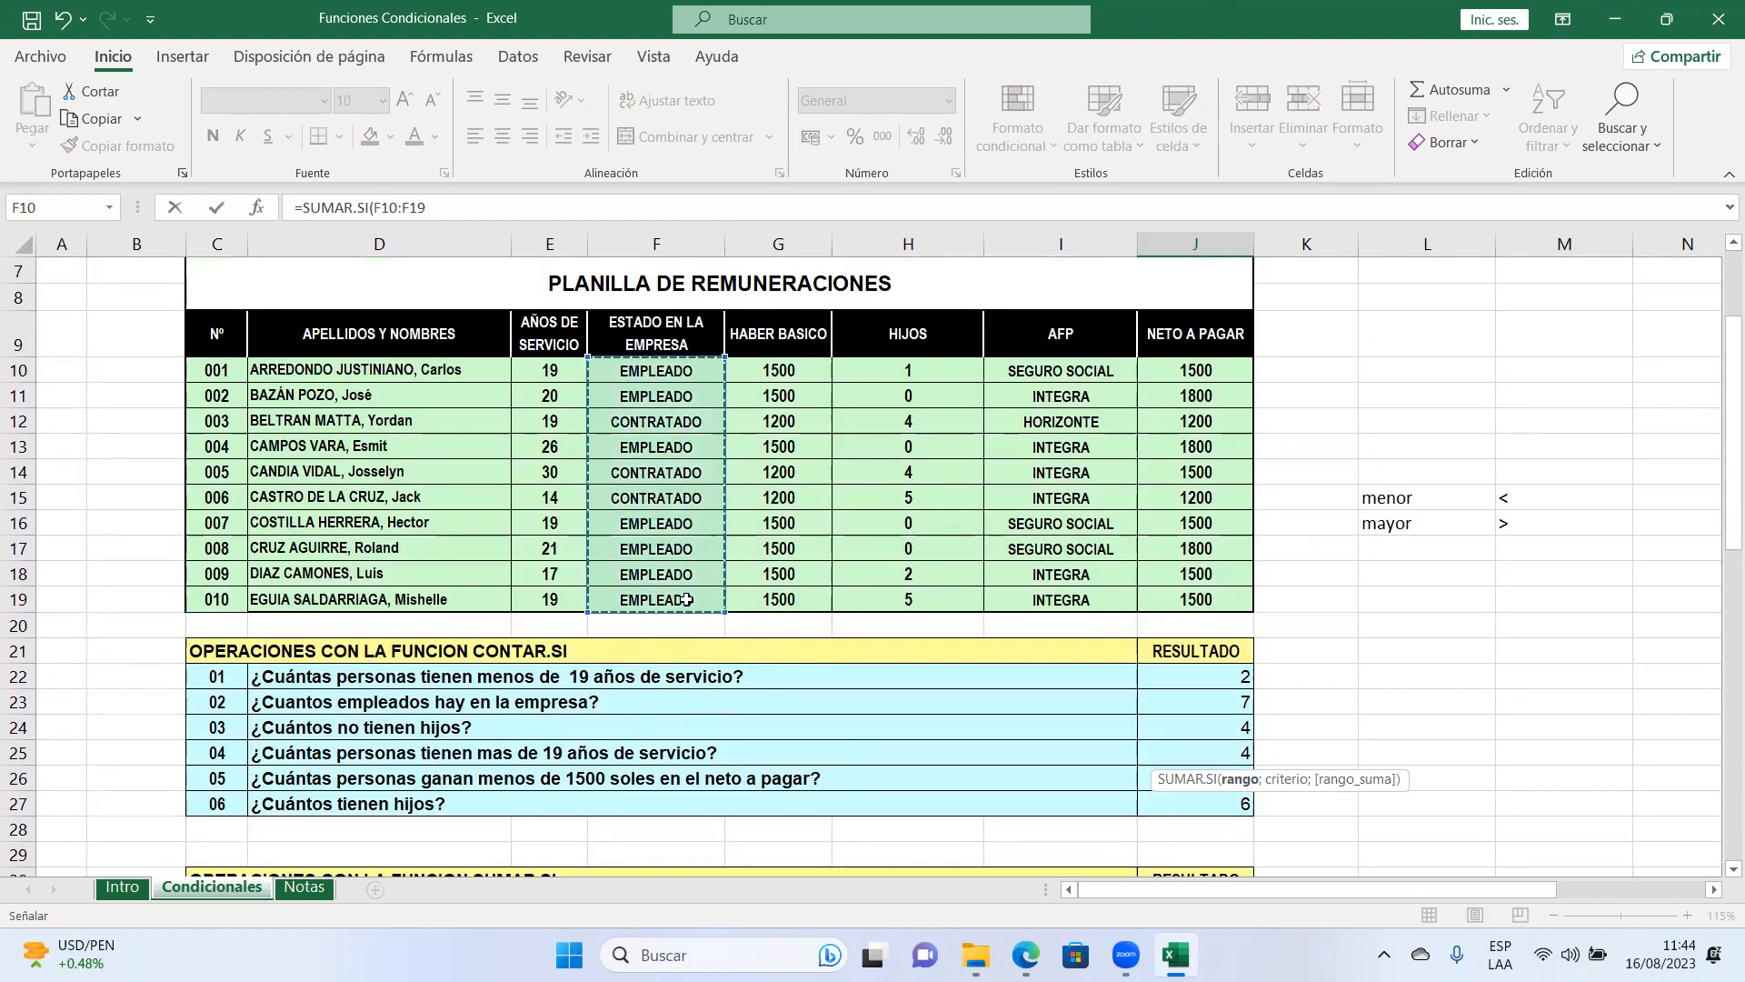
text(;)
drag(1718, 449, 1719, 576)
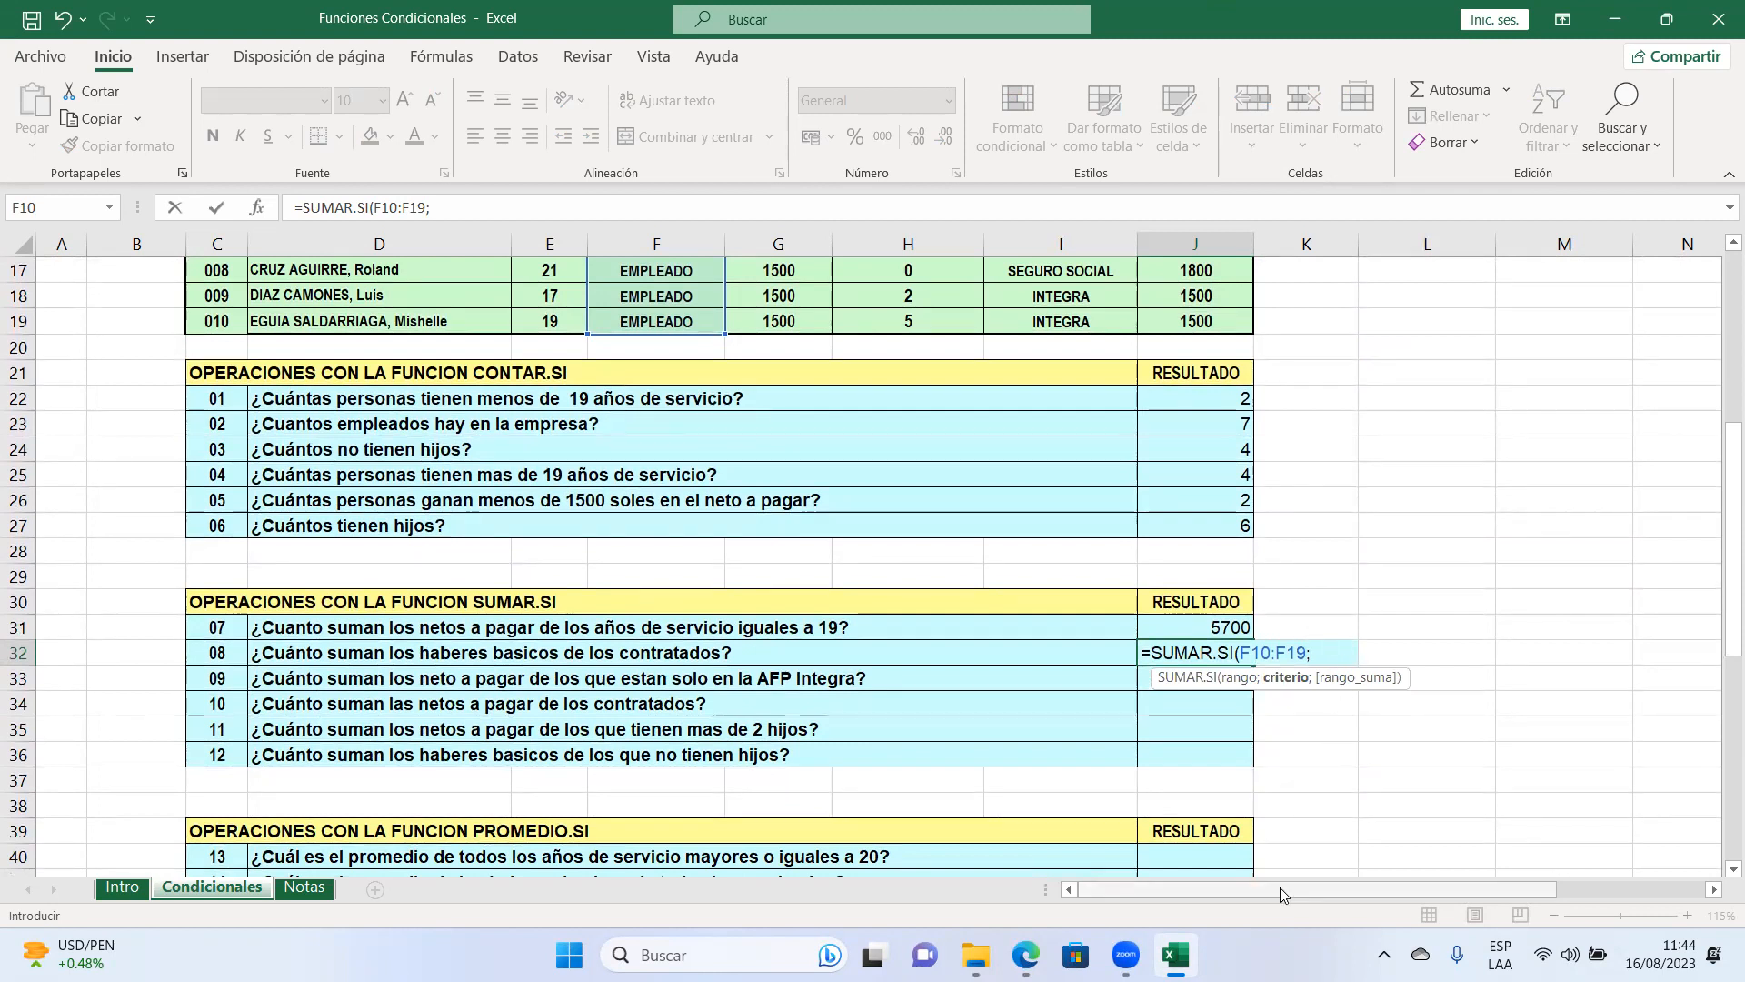
text("contra)
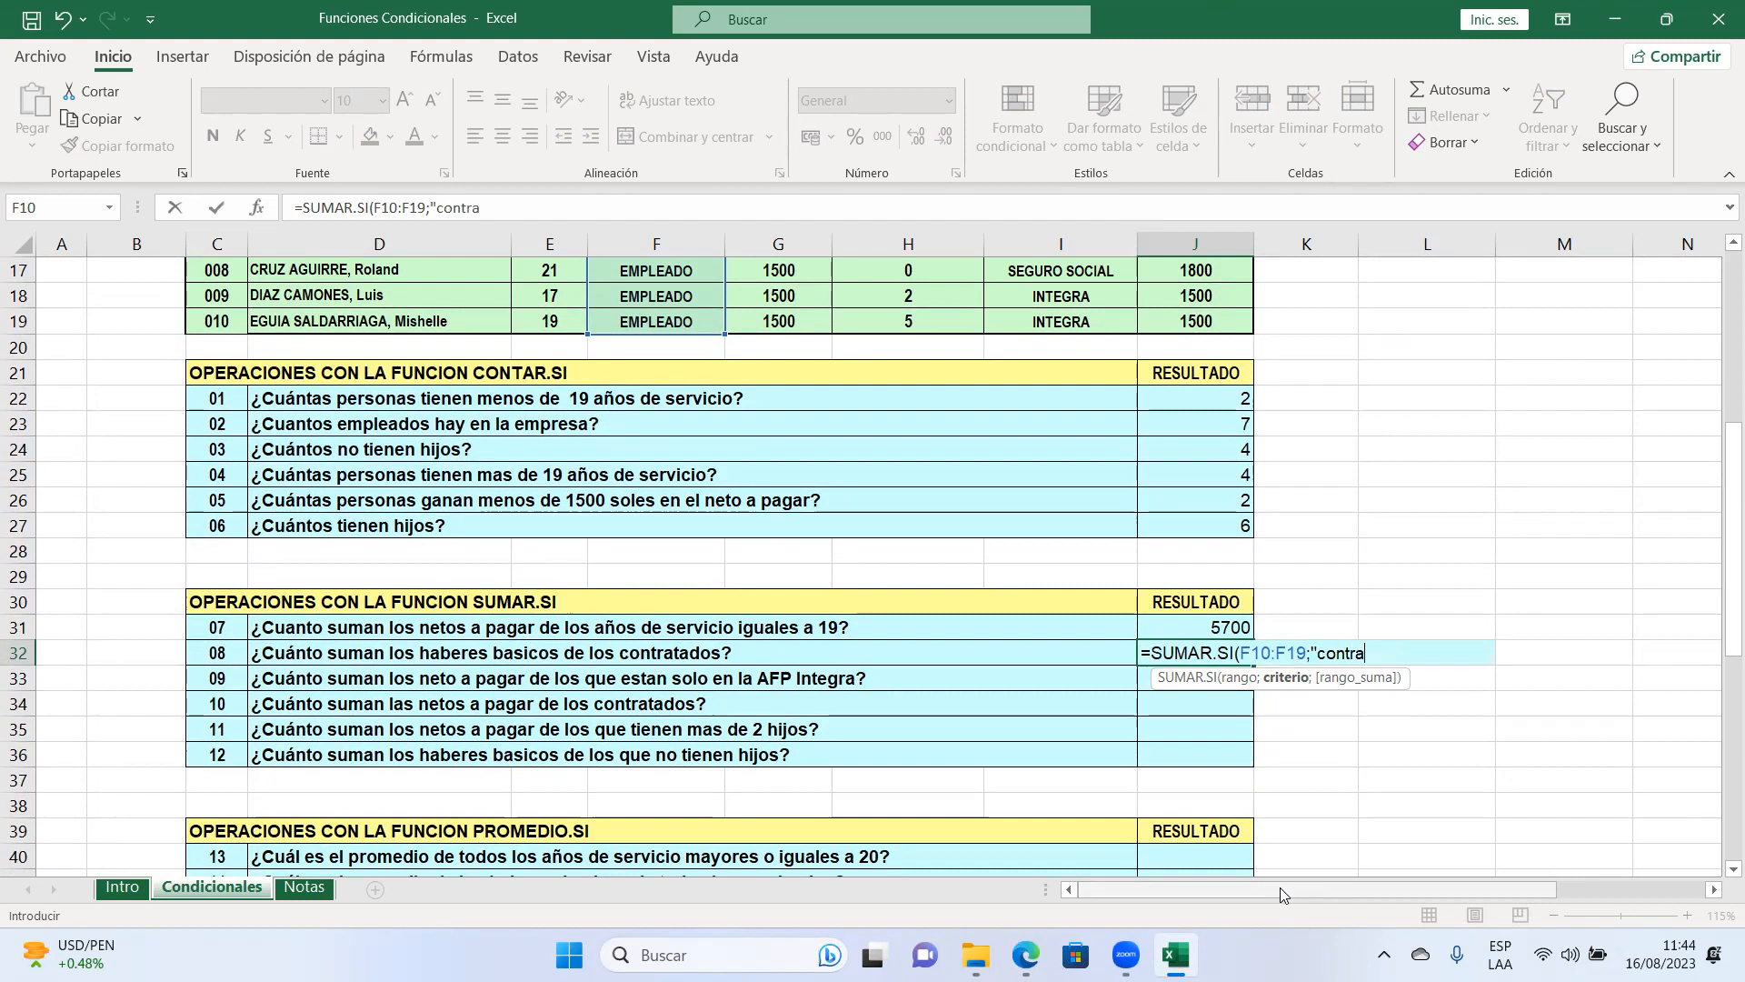
text(tado";)
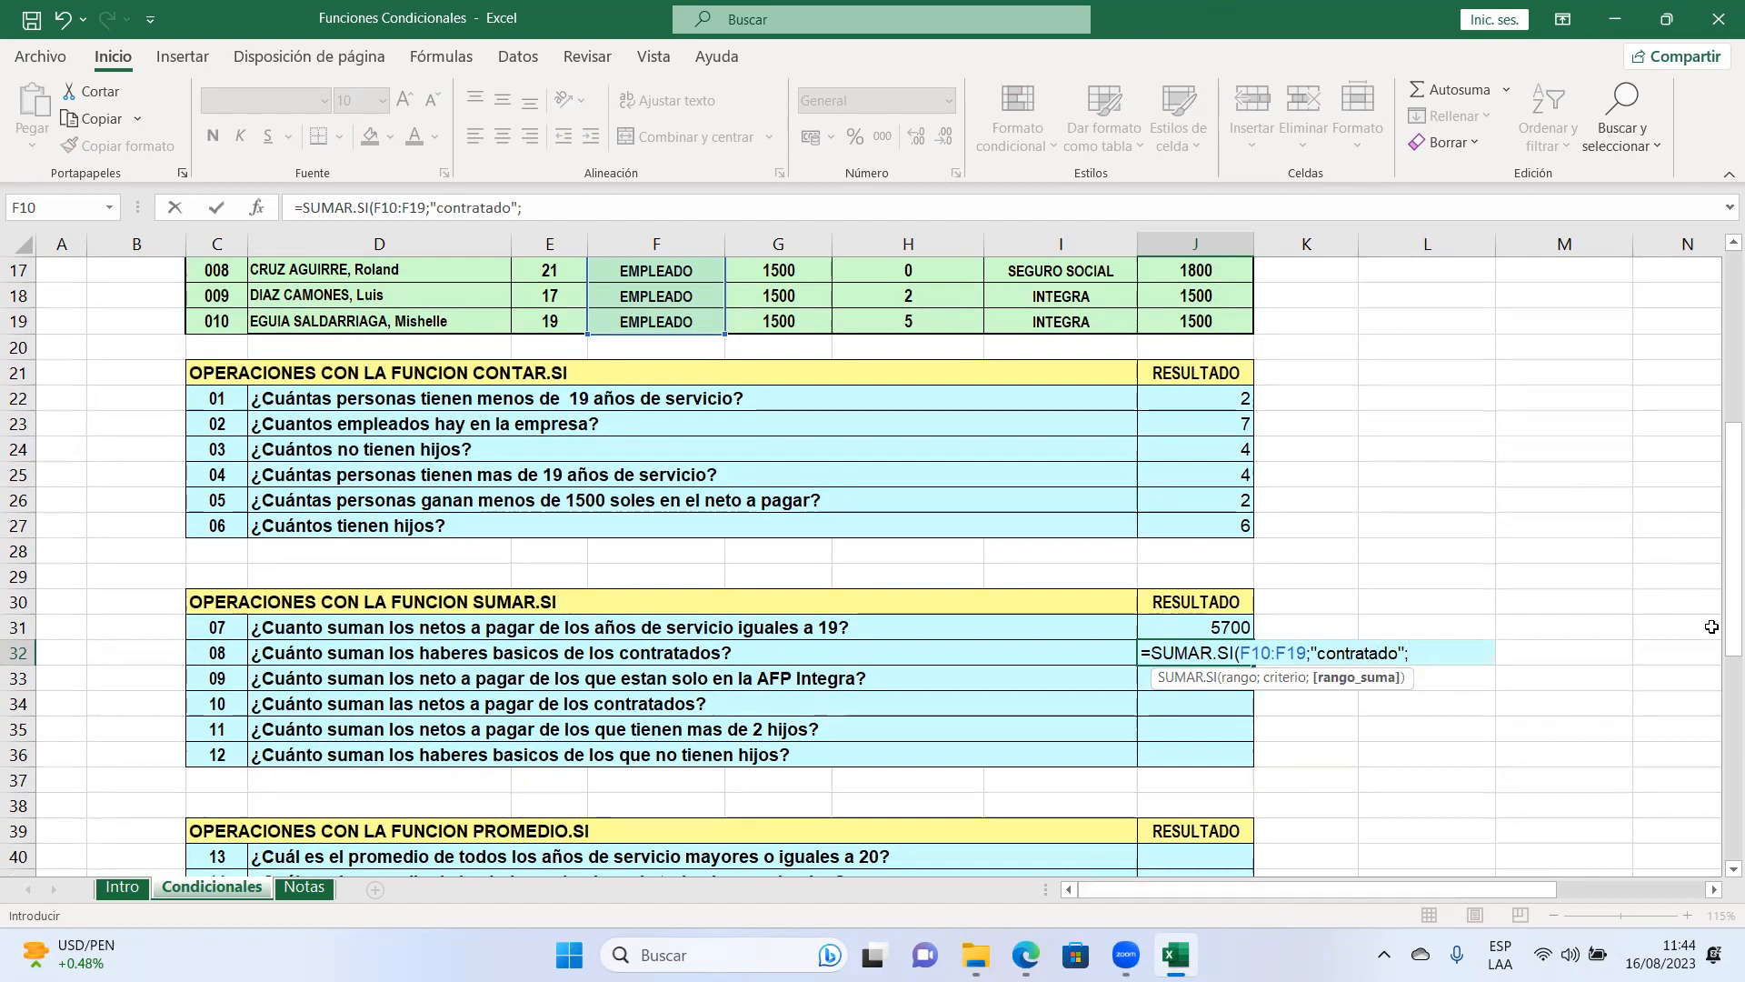
Step: Add the net-pay range J10:J19 as the sum range of question 08's formula
drag(1718, 629, 1715, 550)
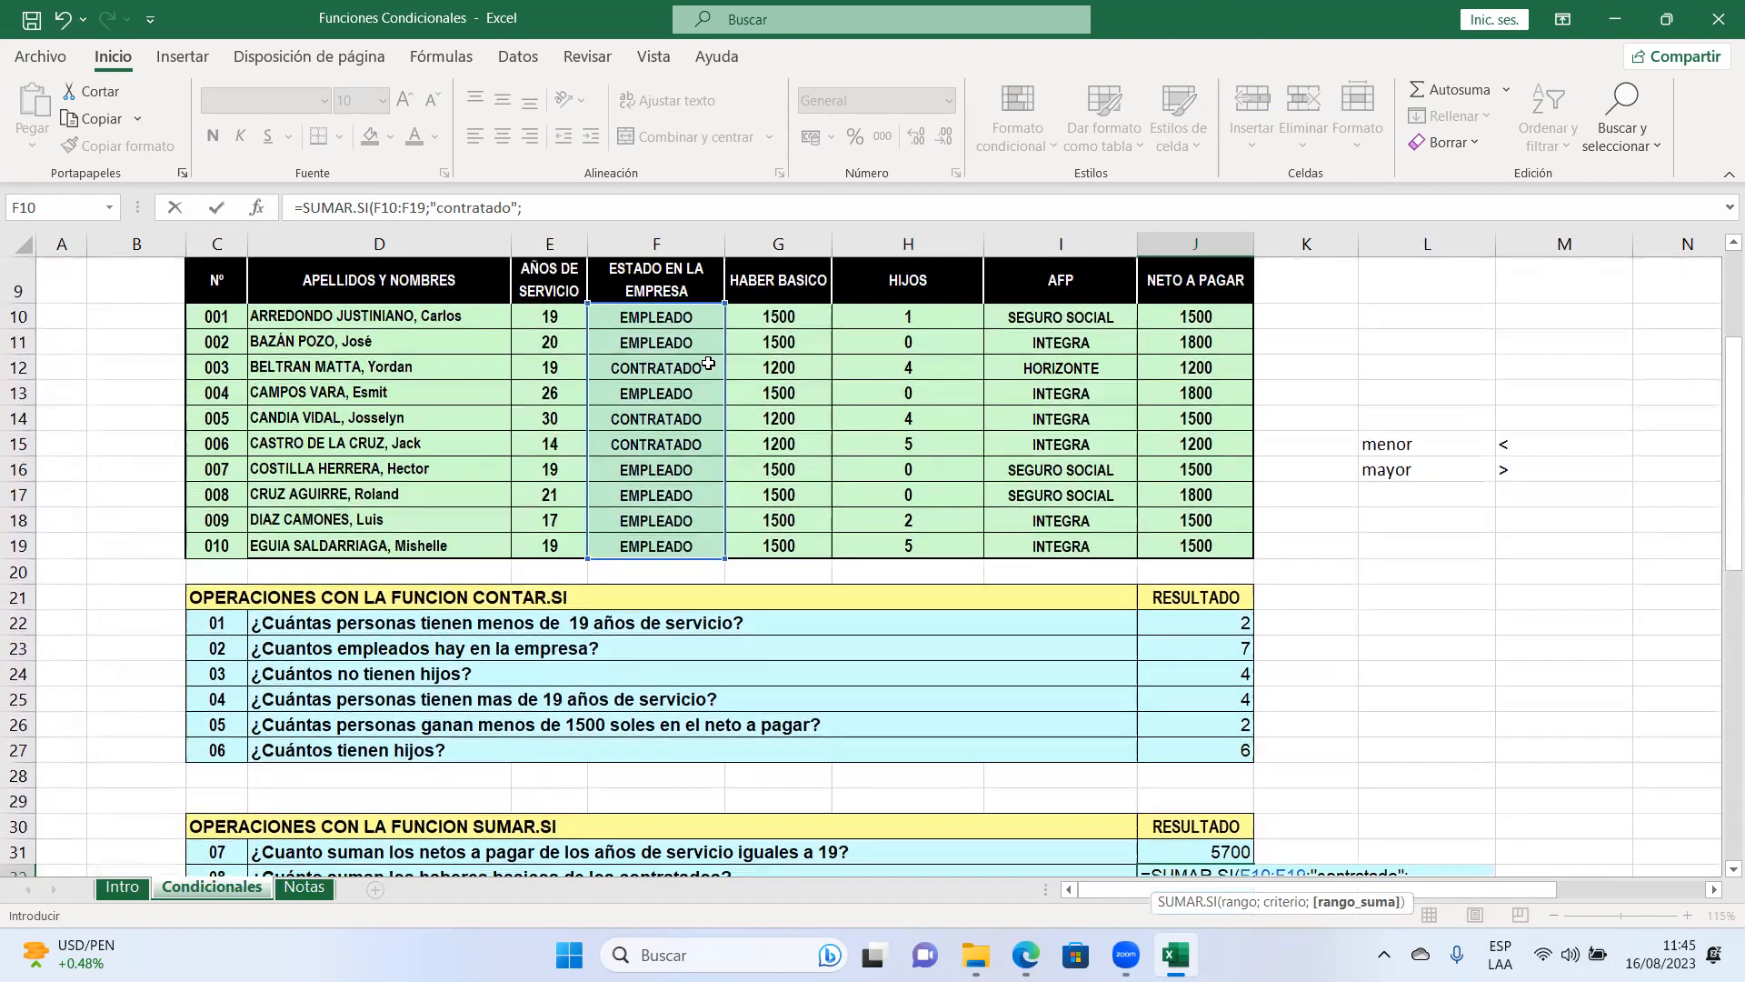
scroll(1718, 484, down, 3)
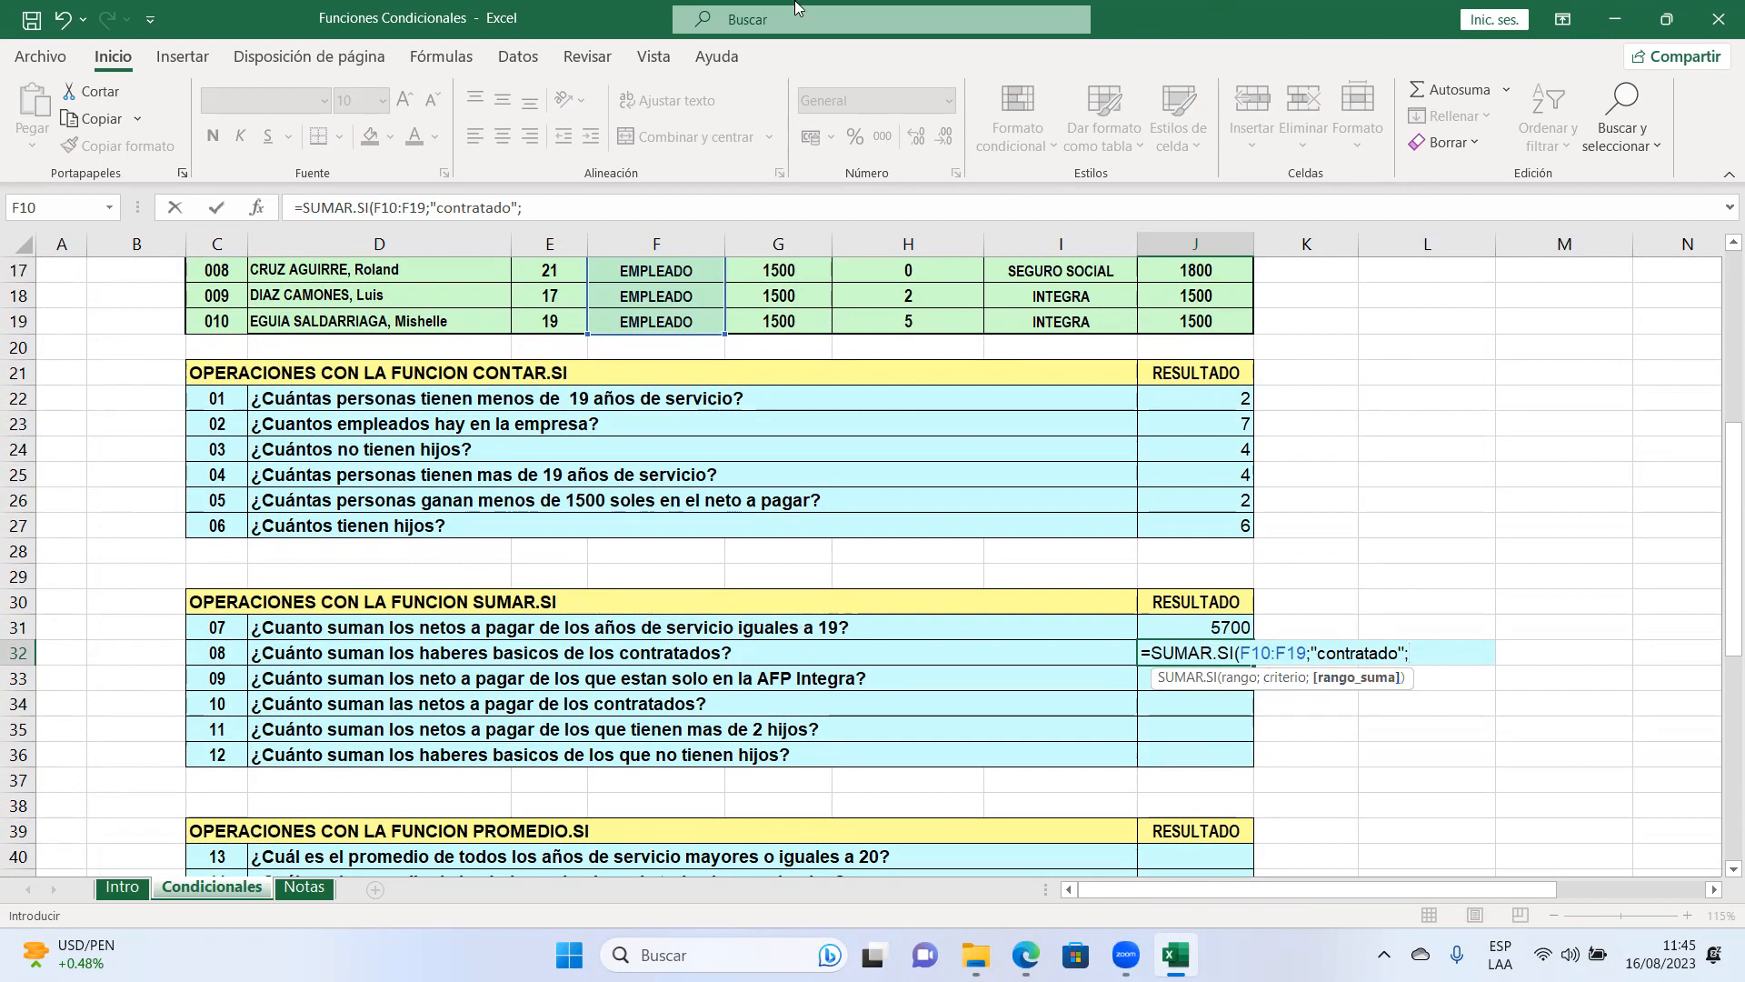
drag(1718, 427, 1717, 318)
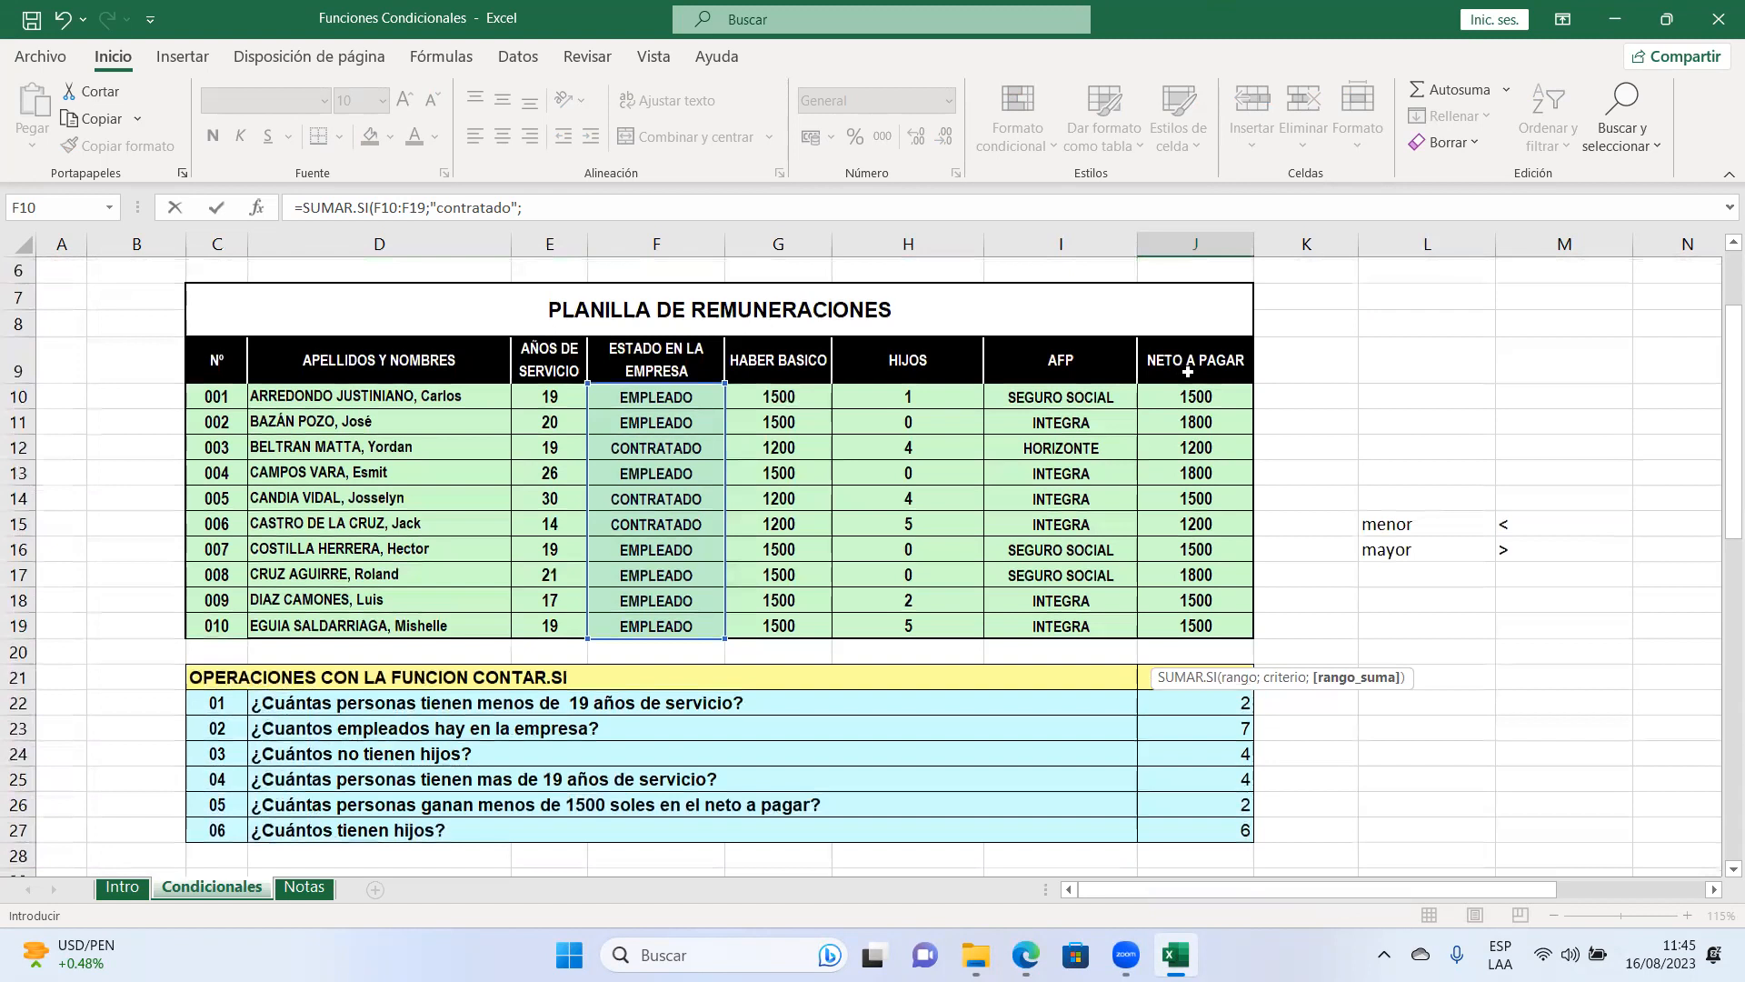
drag(1199, 396, 1196, 625)
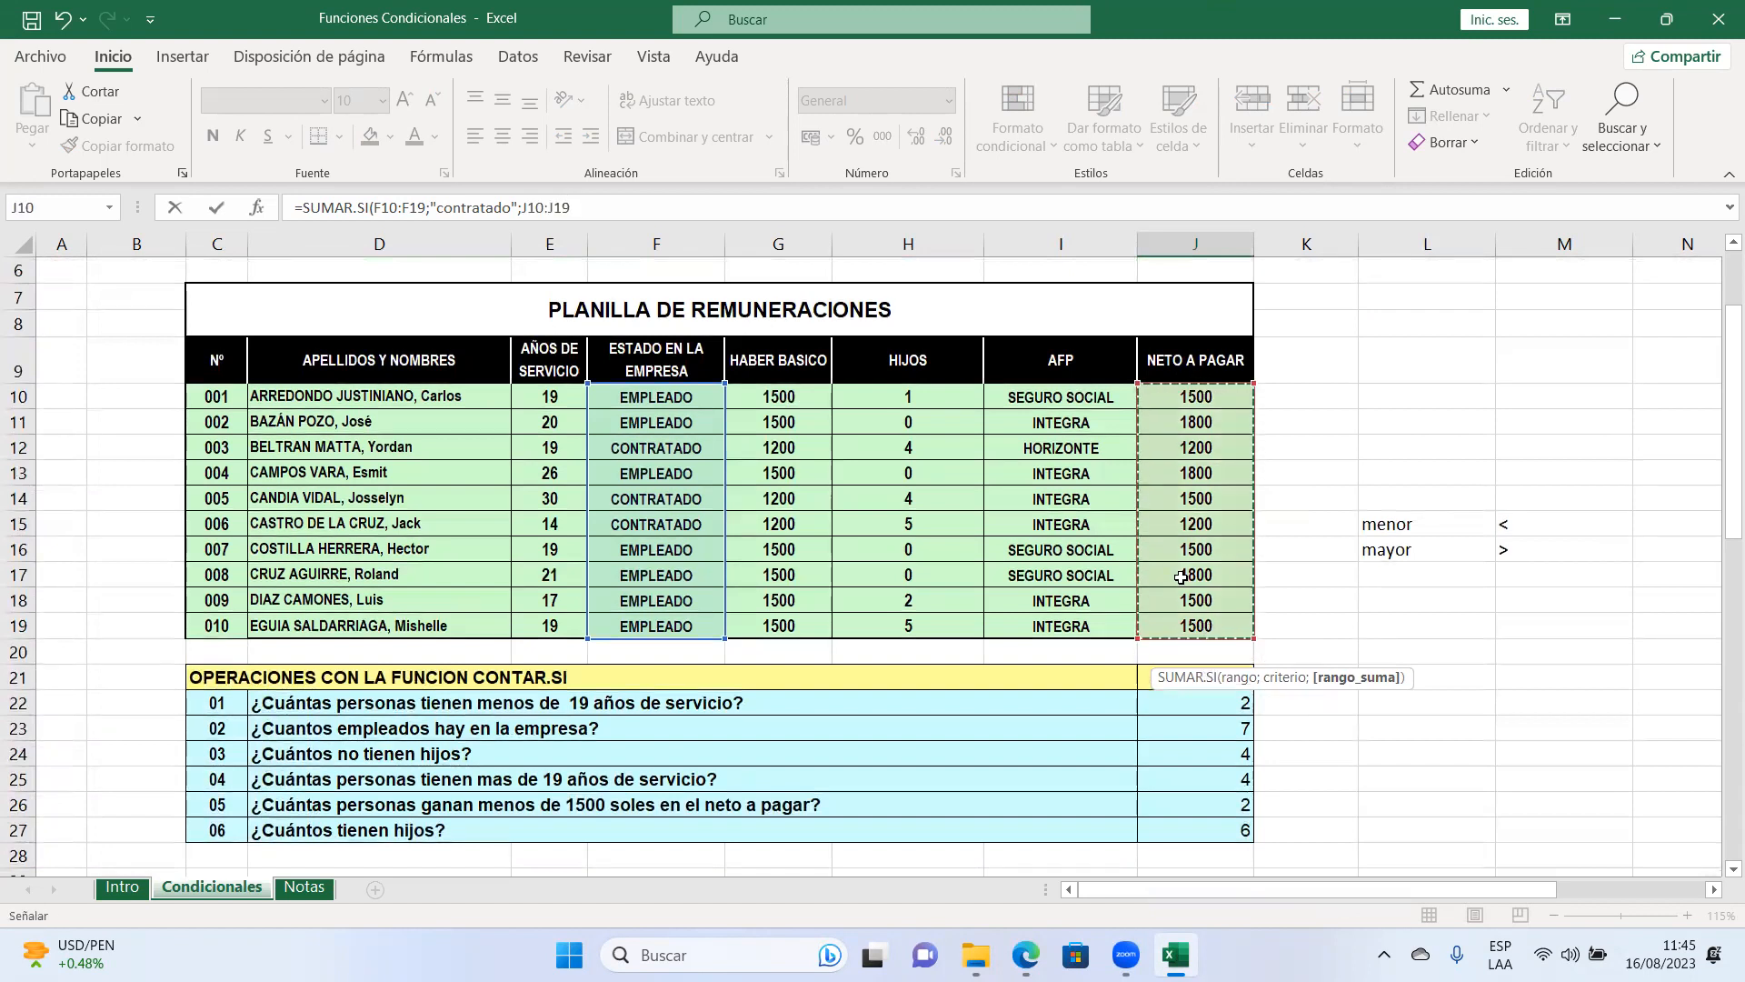
Step: Set the sum range of question 08's formula to the base-salary cells G10:G19 and enter the formula
drag(1718, 488, 1721, 720)
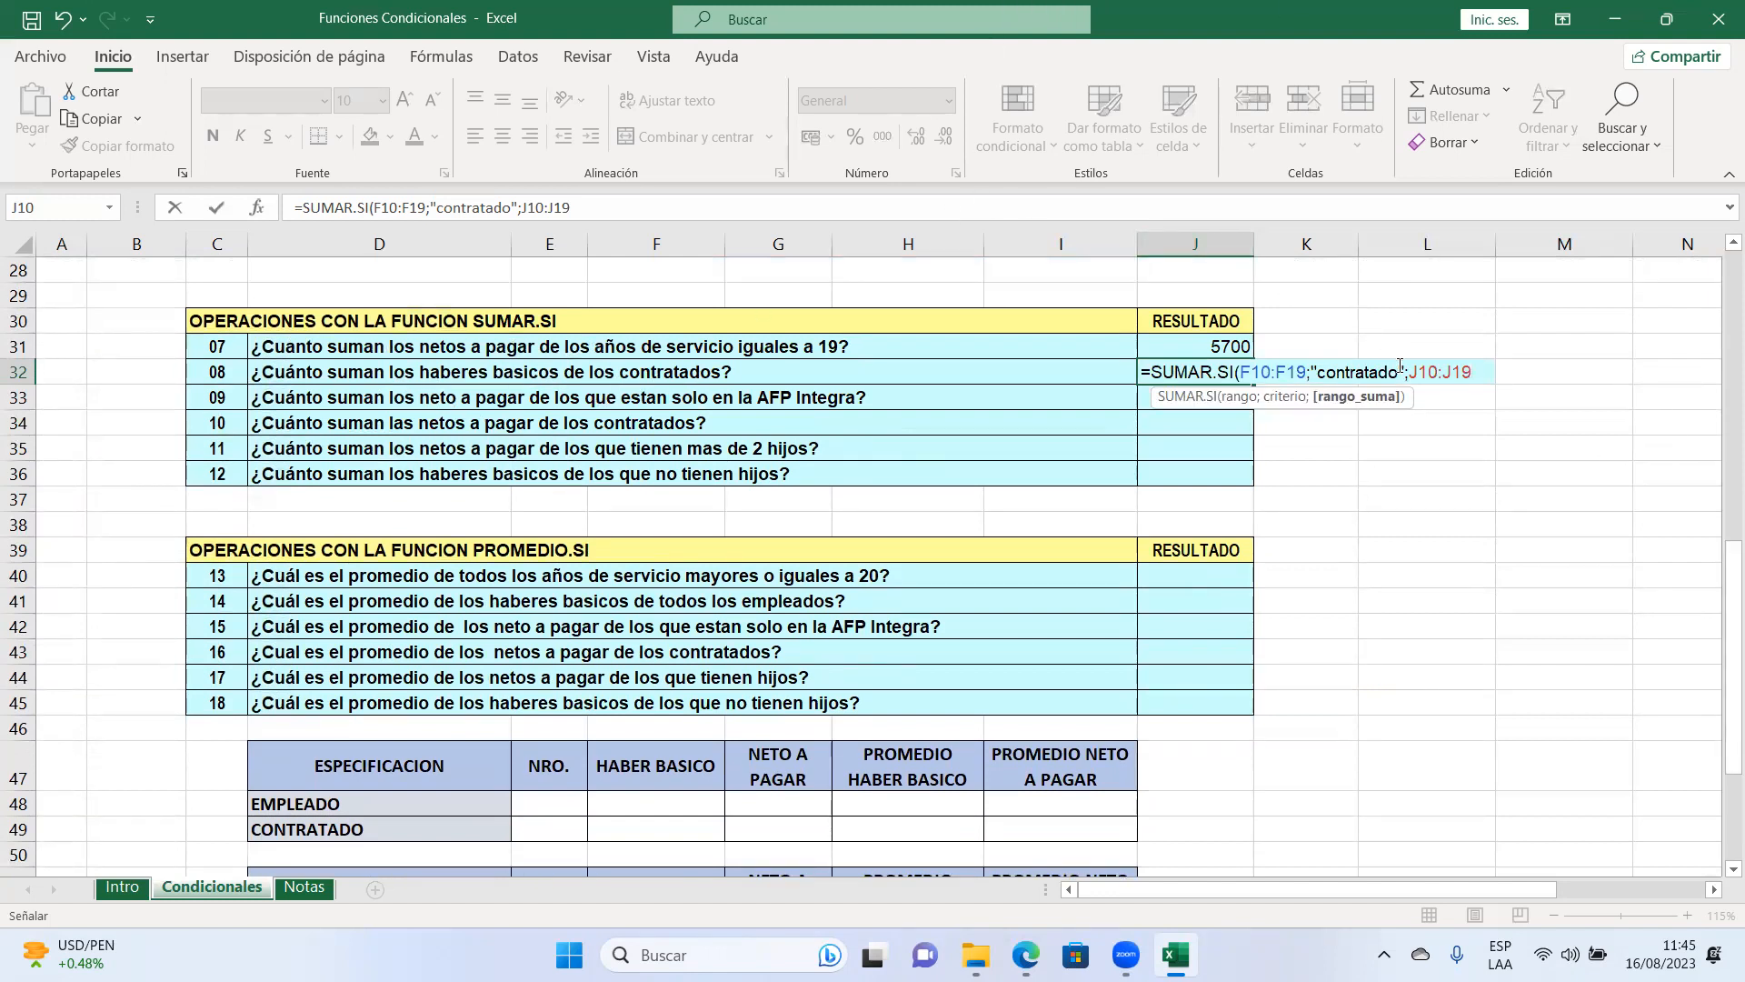
drag(1411, 372, 1472, 372)
drag(1720, 599, 1721, 386)
drag(812, 314, 828, 545)
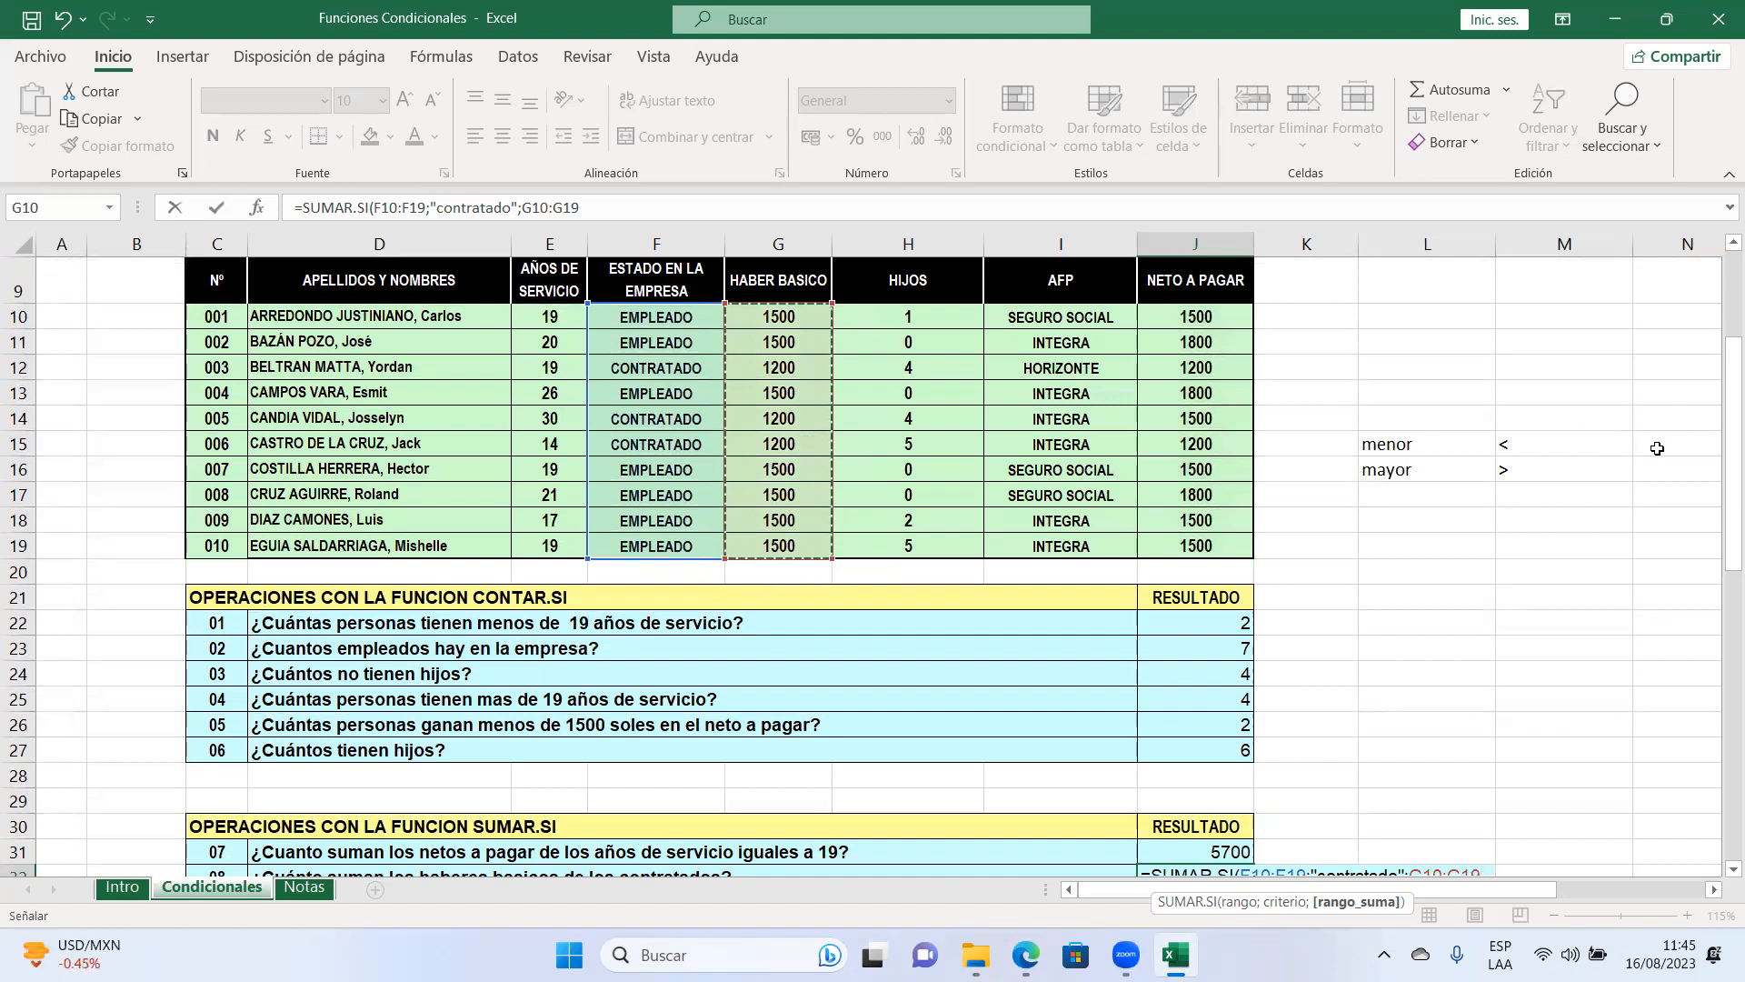
drag(1717, 439, 1716, 567)
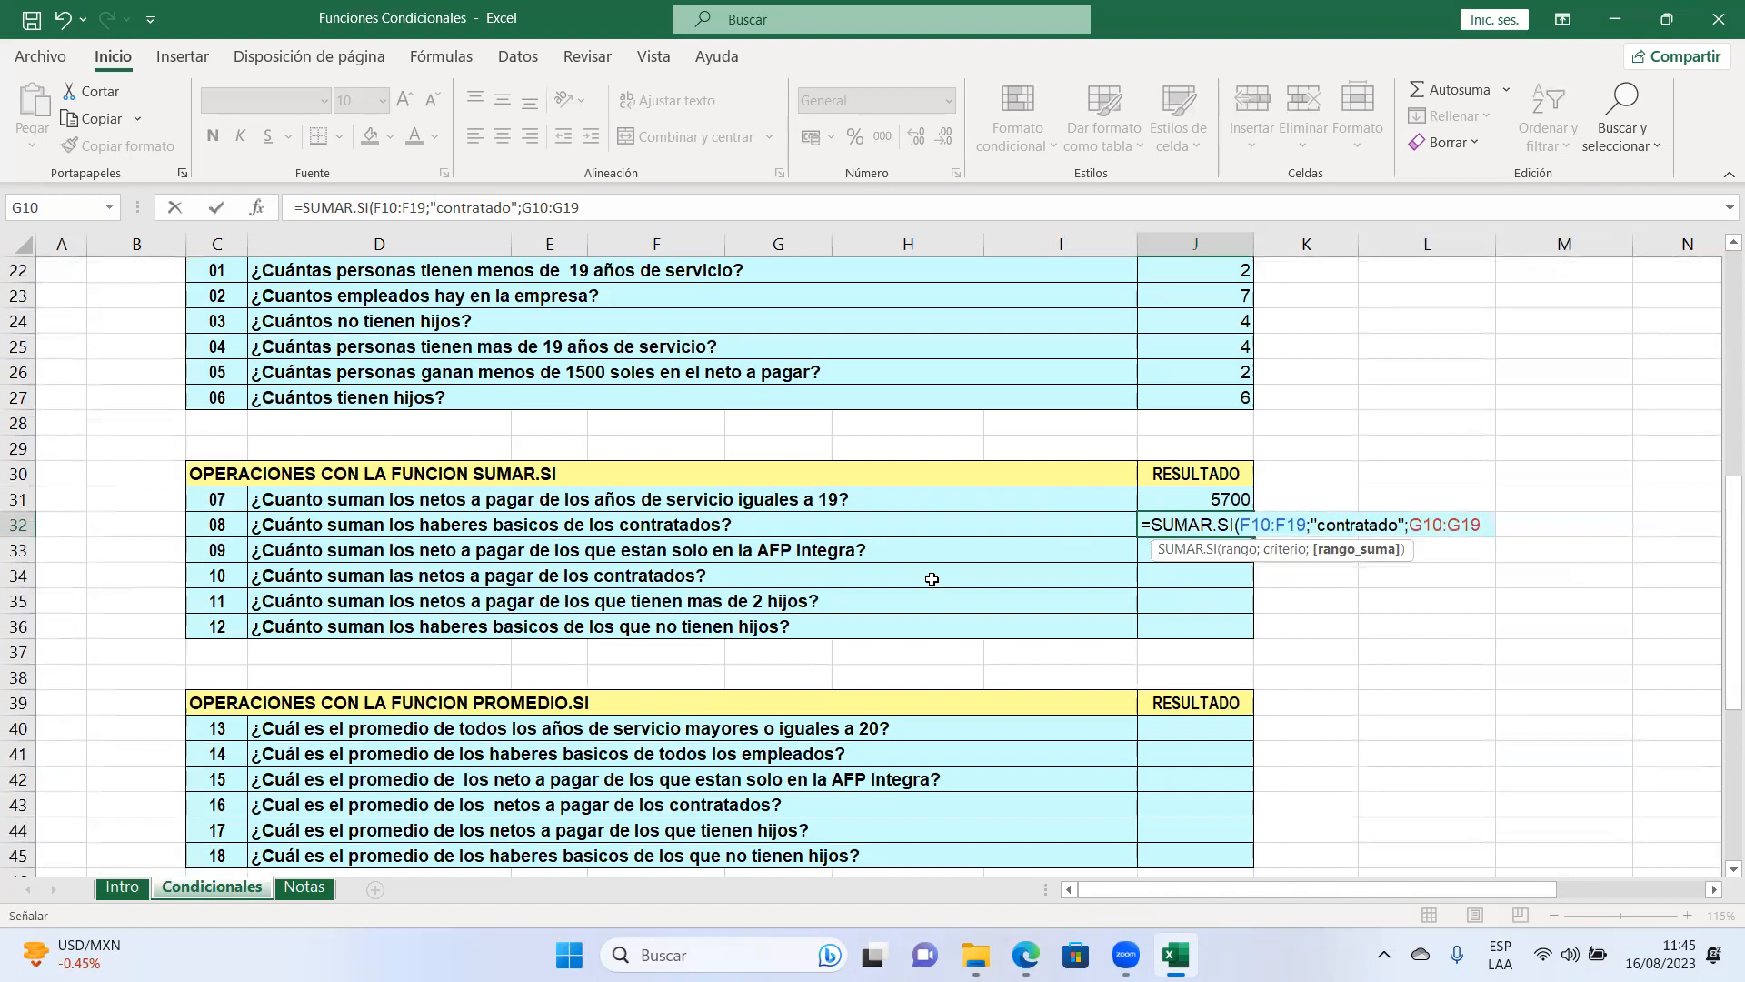
key(Return)
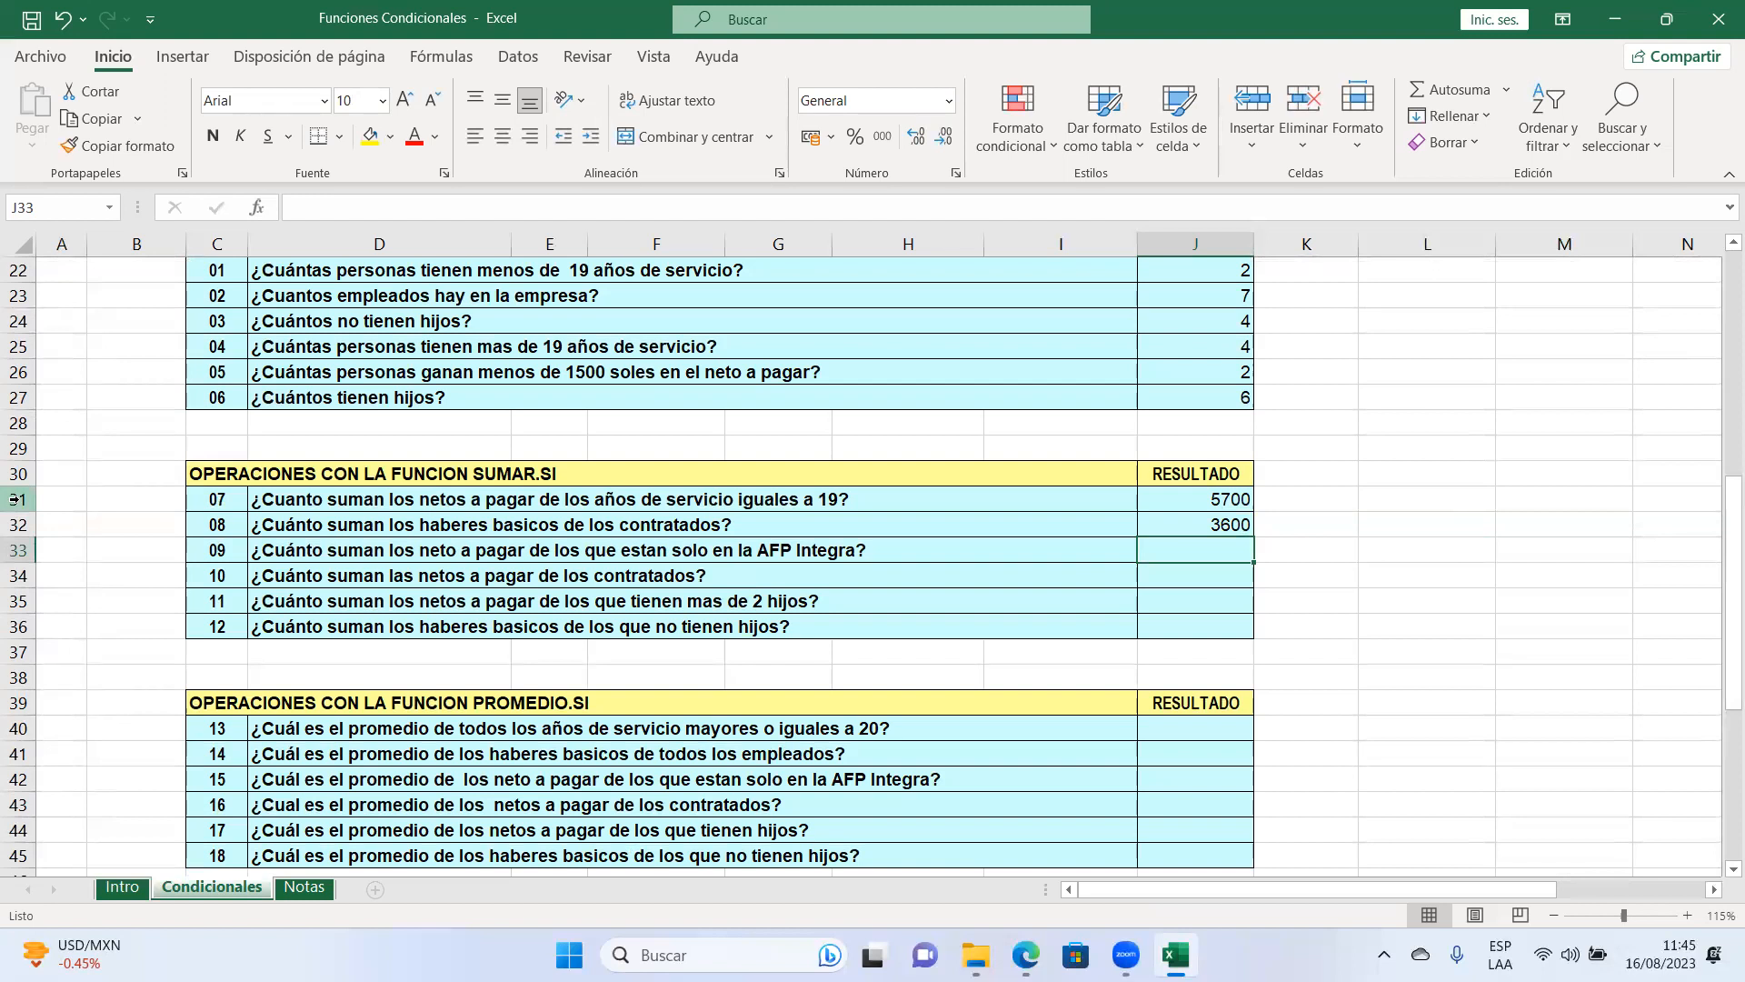
Step: Start question 09's SUMAR.SI formula in cell J33 with the AFP range I10:I19 and the criterion "integra"
text(=suma)
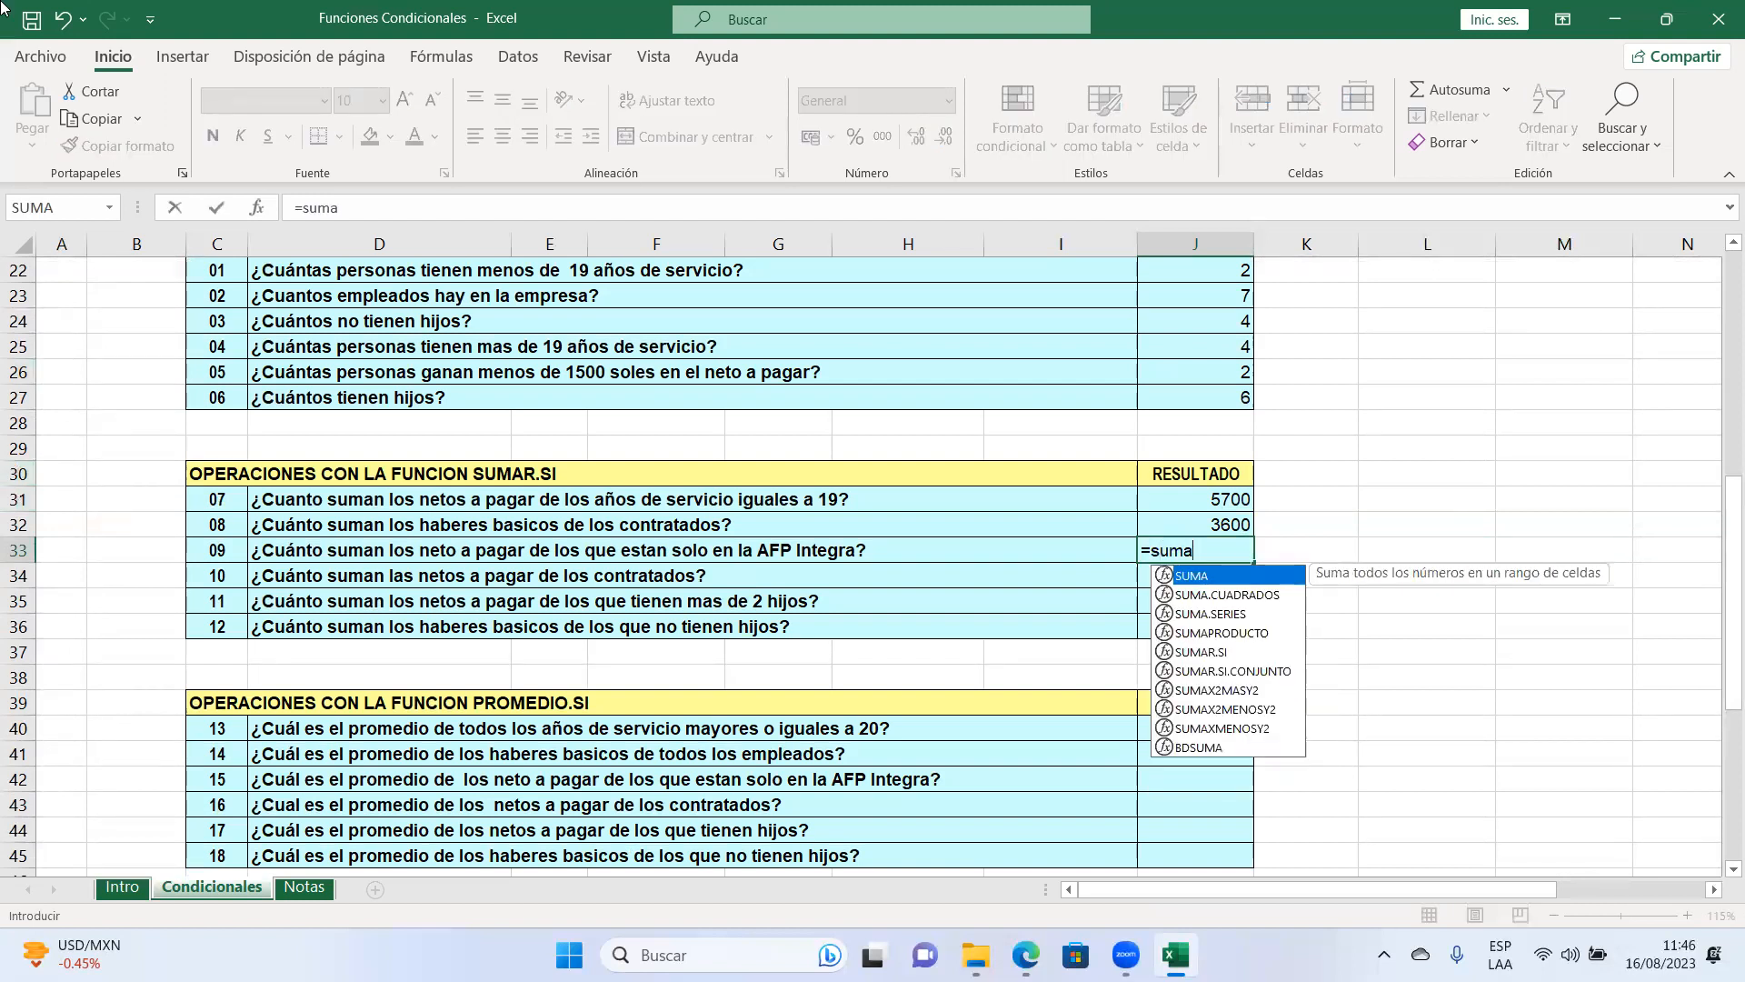
text(r.)
key(Tab)
drag(1721, 586, 1719, 661)
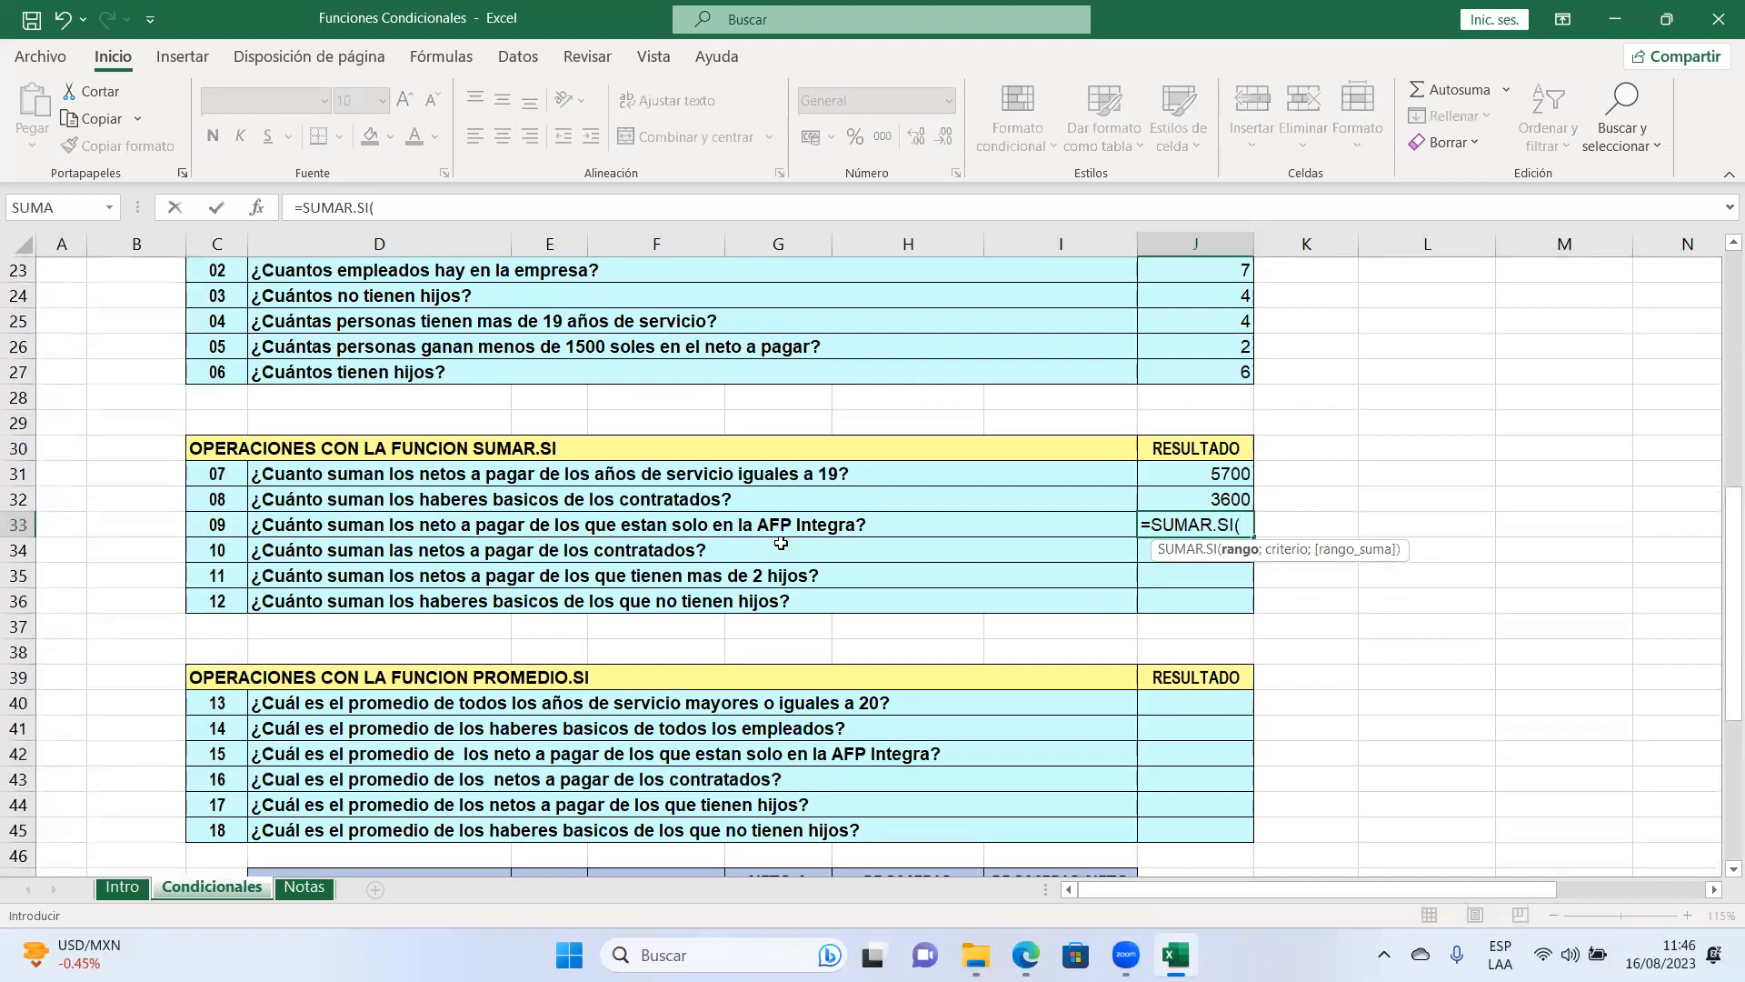
drag(1720, 616, 1718, 365)
drag(1077, 423, 1043, 649)
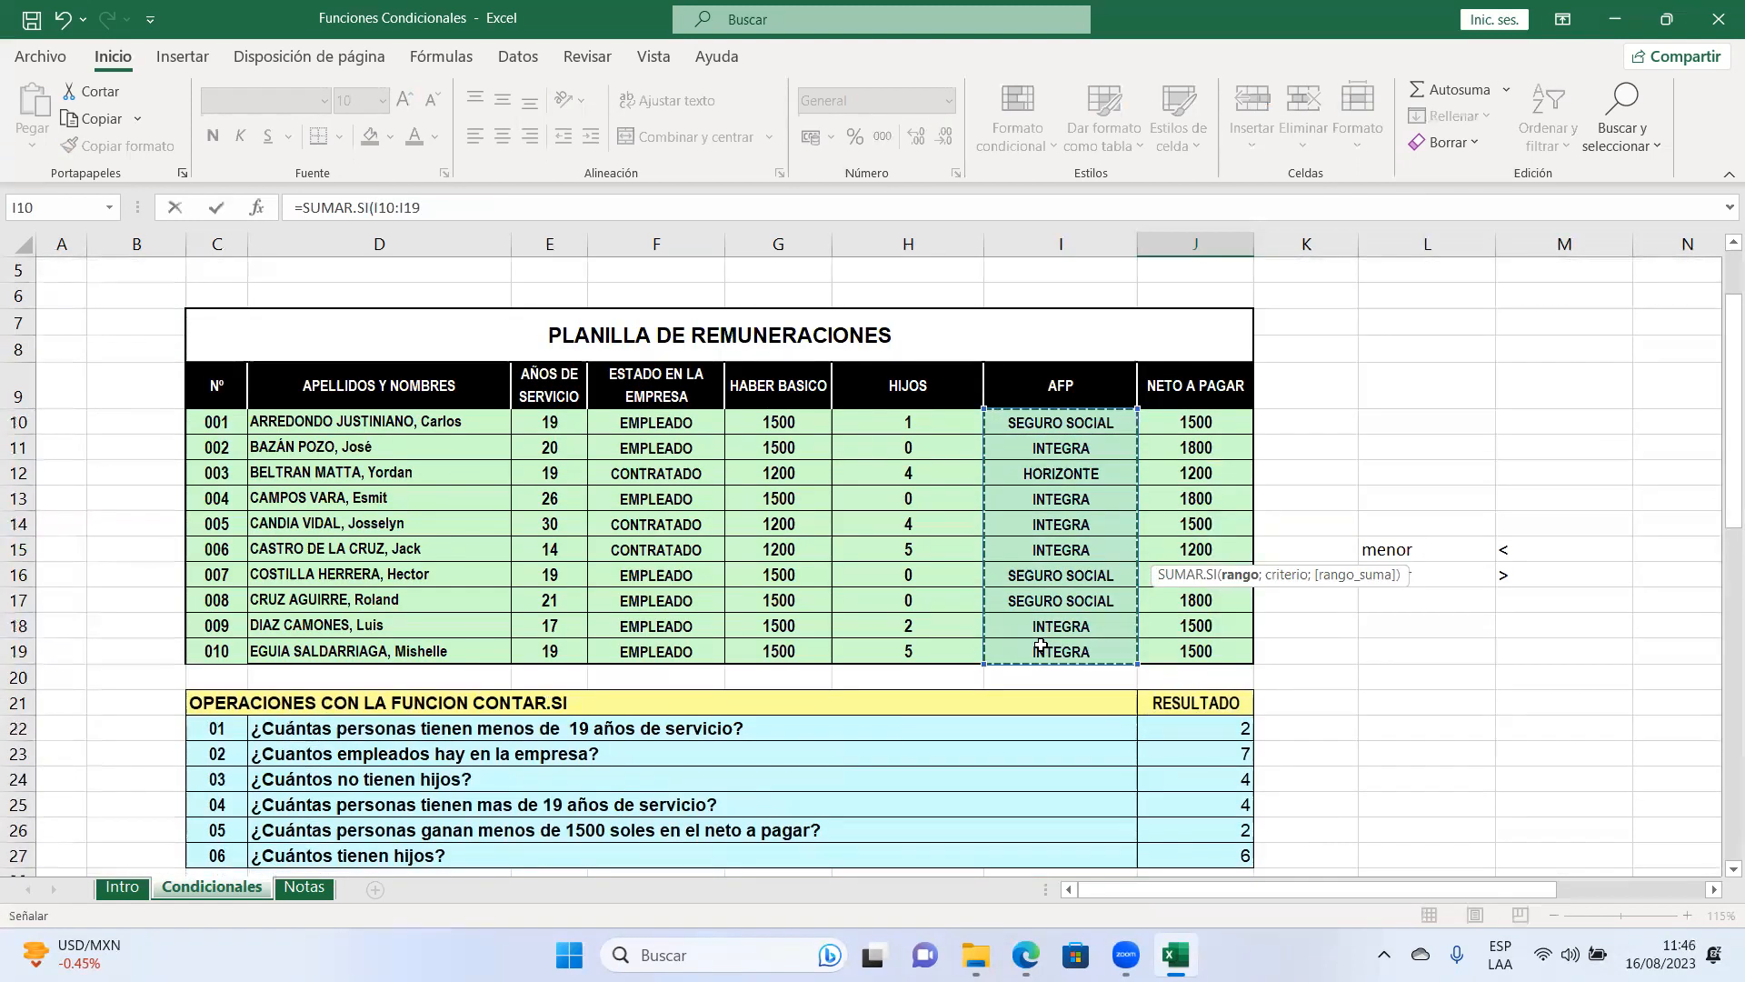
text(;"in)
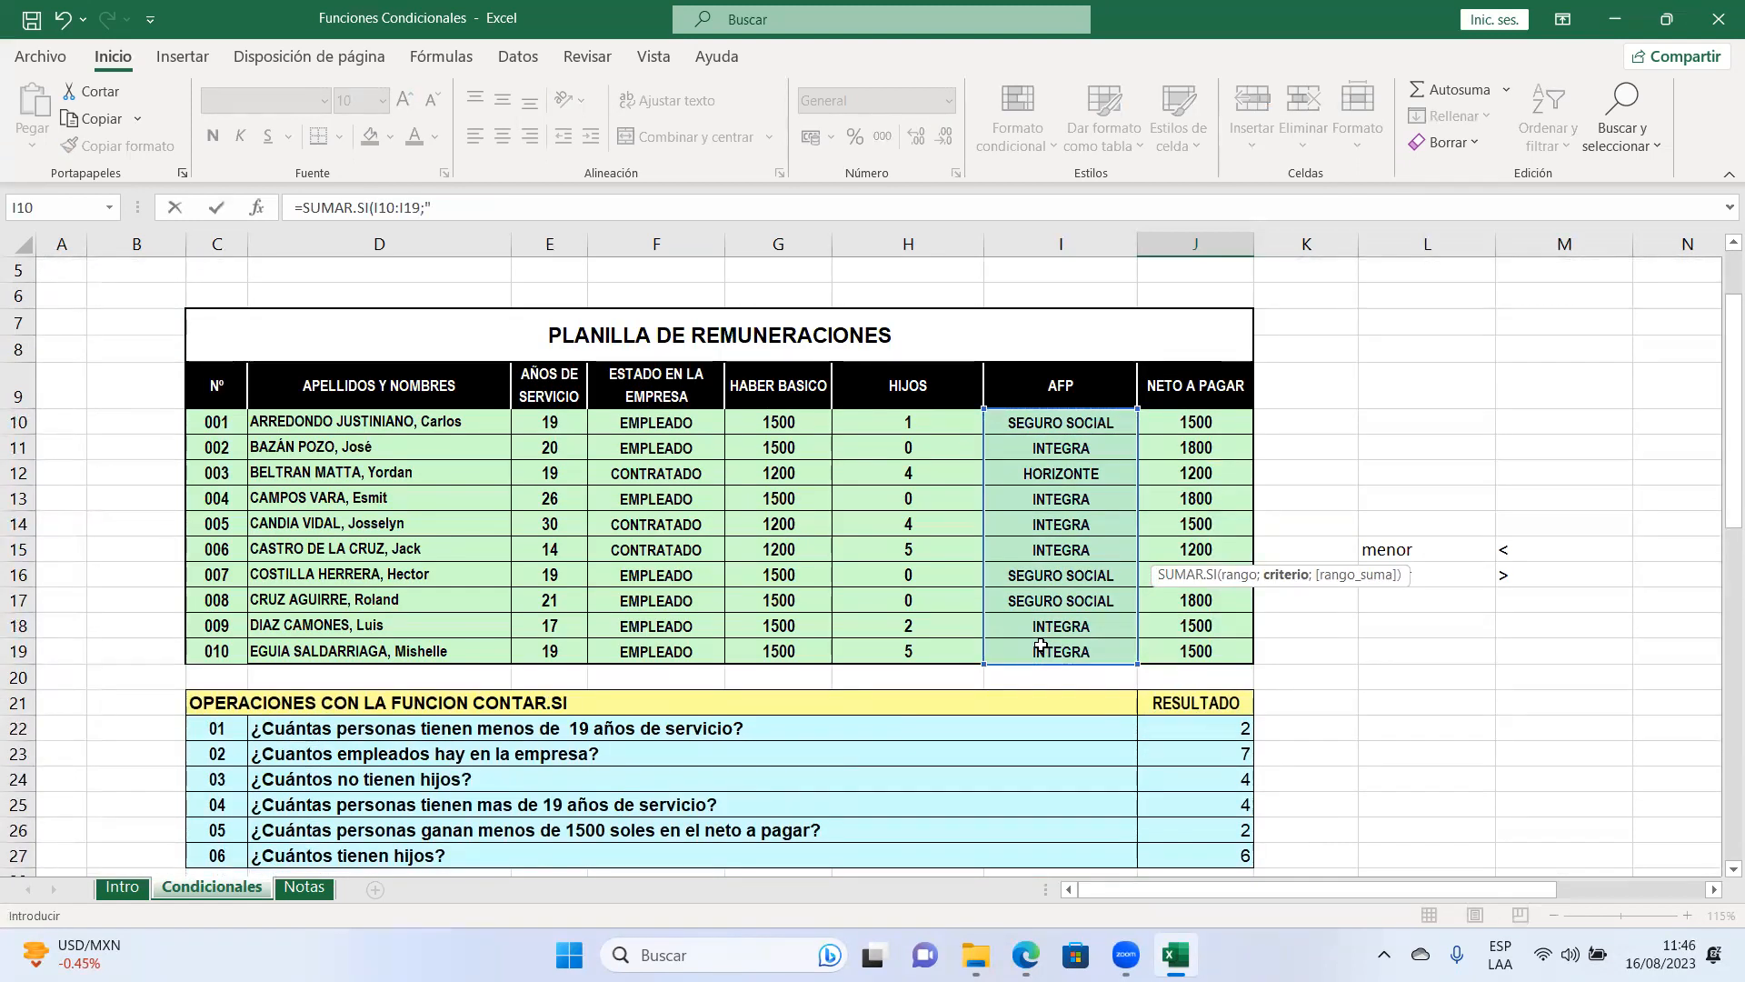
text(tegra";)
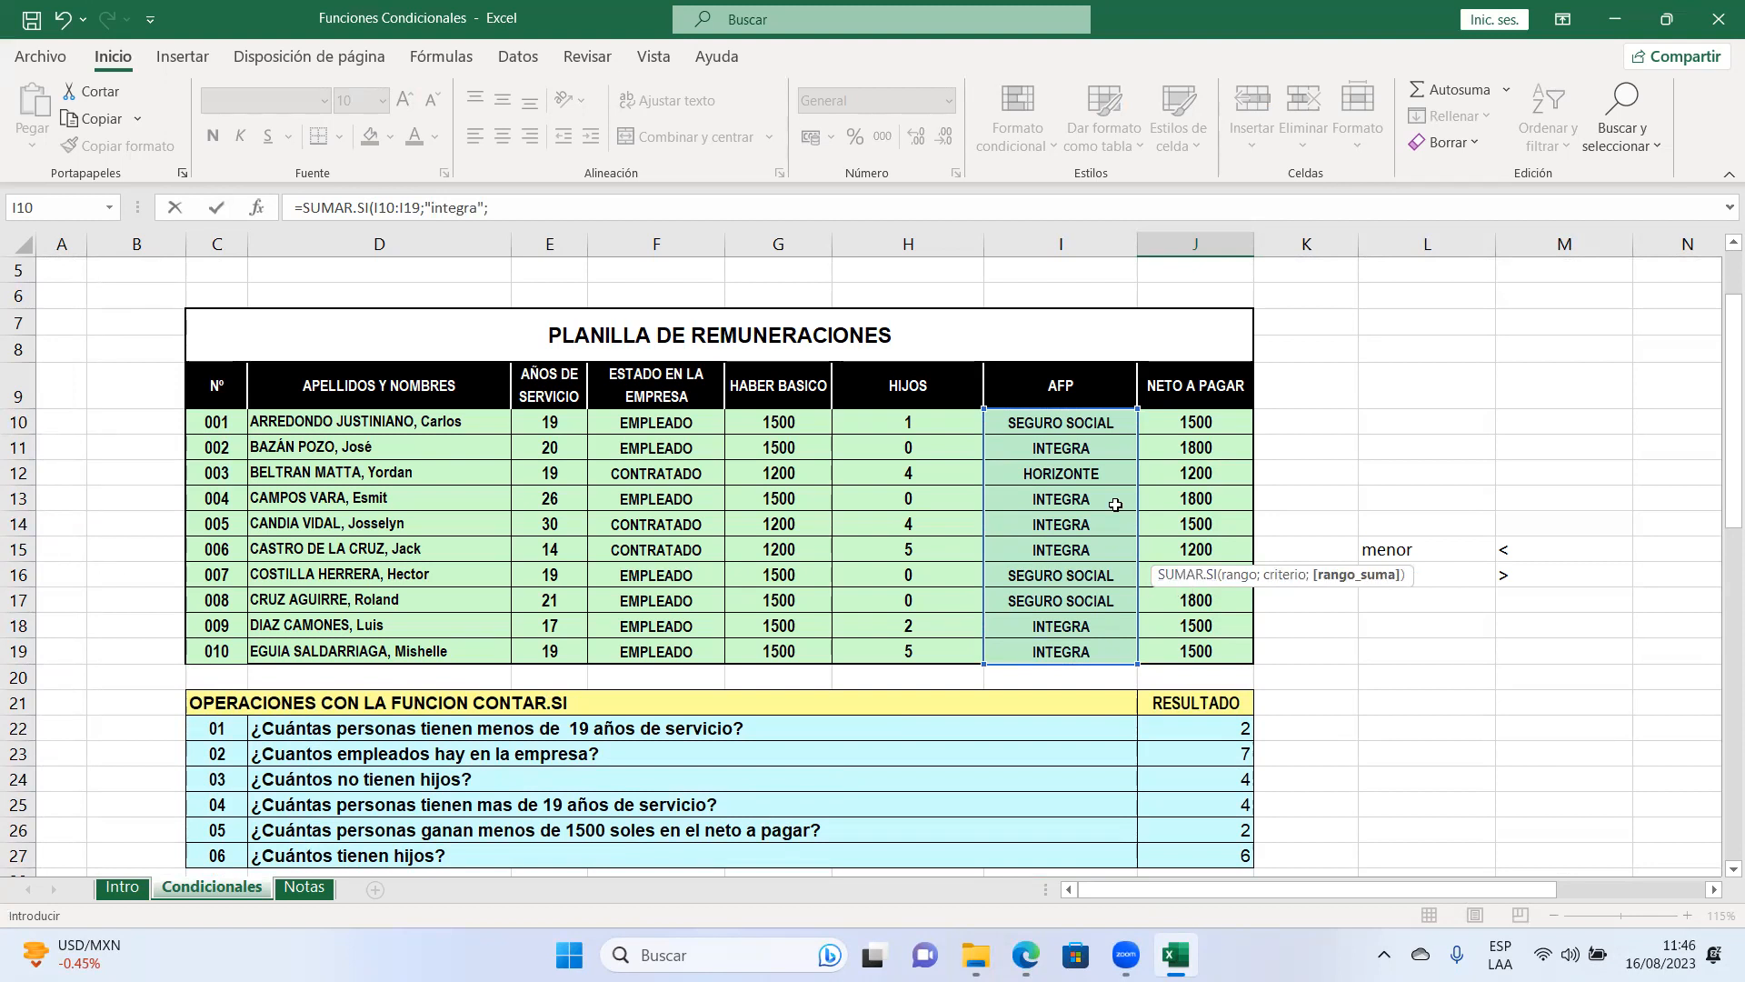
Step: Add the net-pay cells J10:J19 as the sum range of question 09's formula and enter it
drag(1720, 425, 1717, 604)
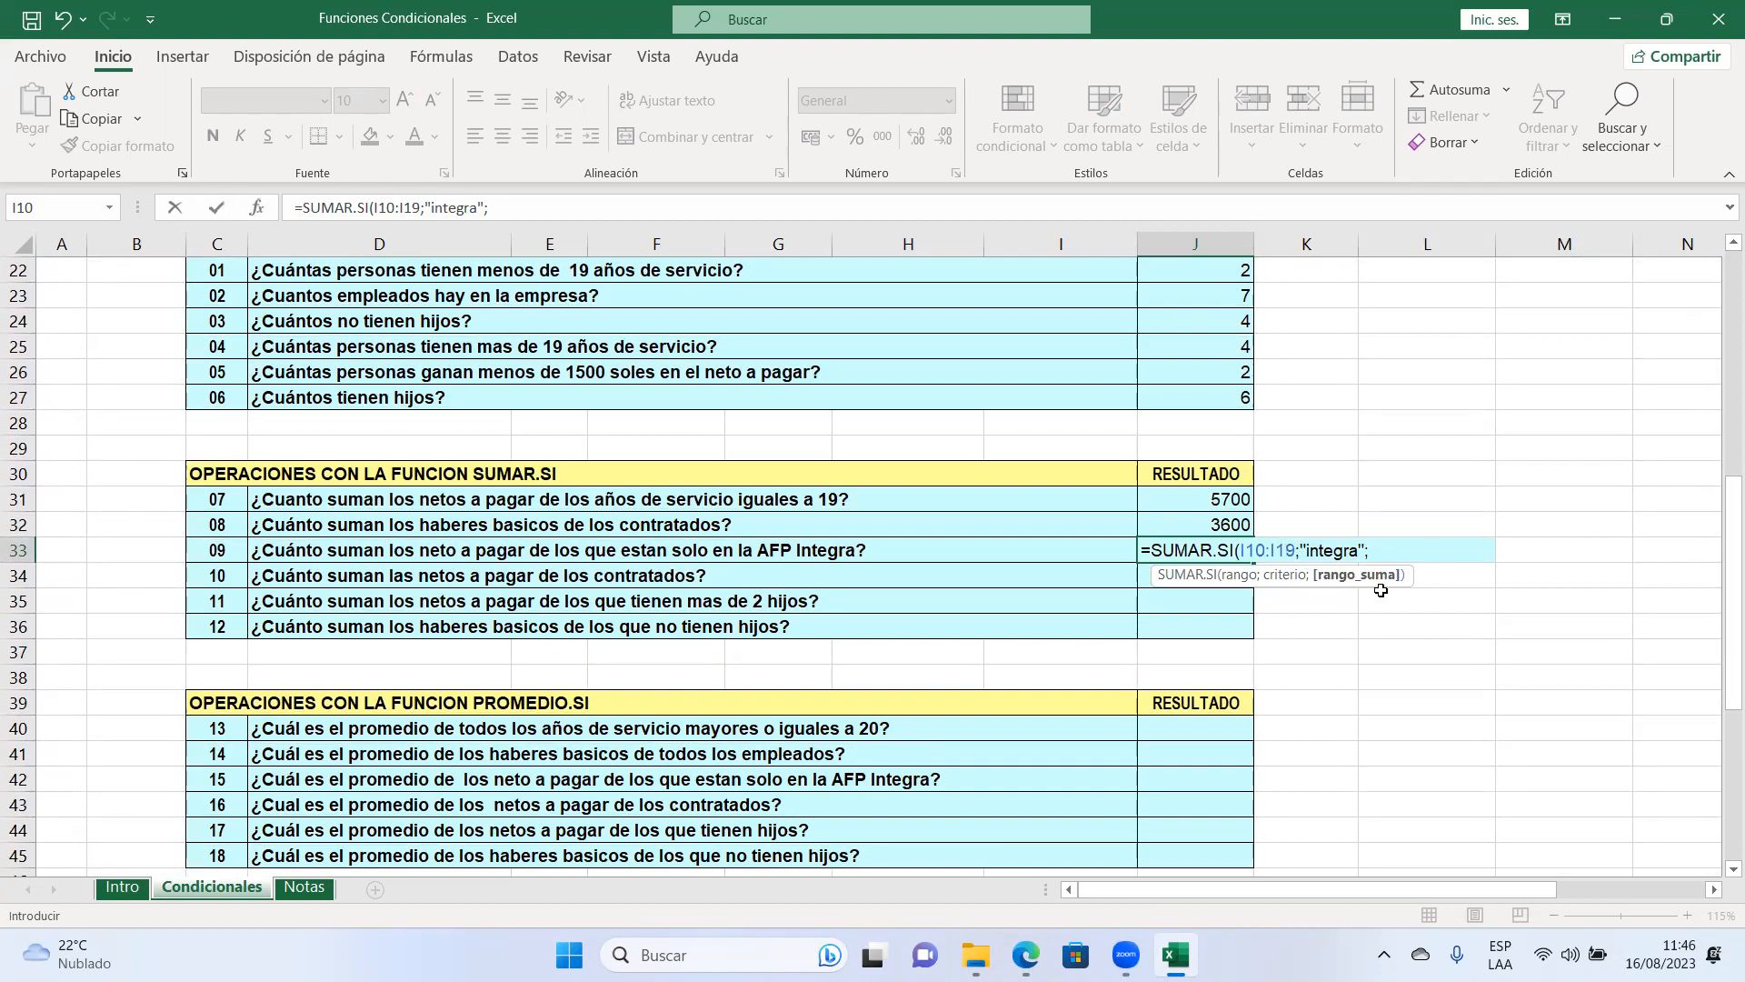
drag(1724, 498, 1721, 373)
drag(1193, 373, 1207, 591)
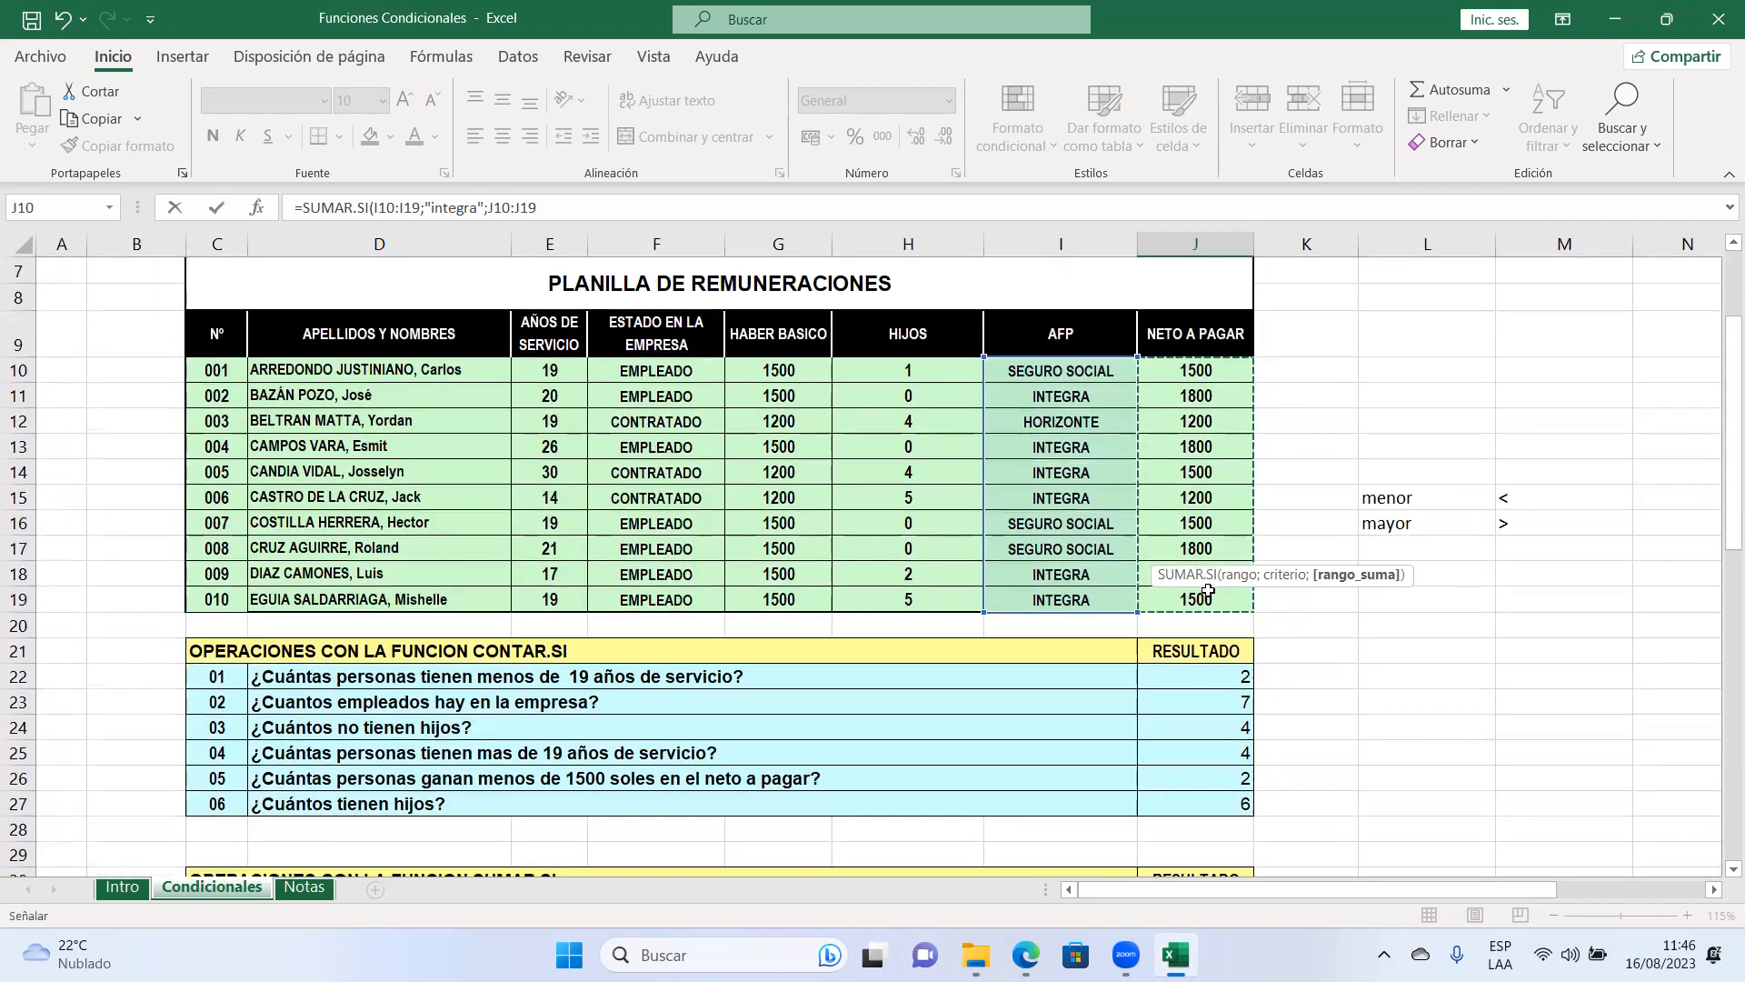
key(Return)
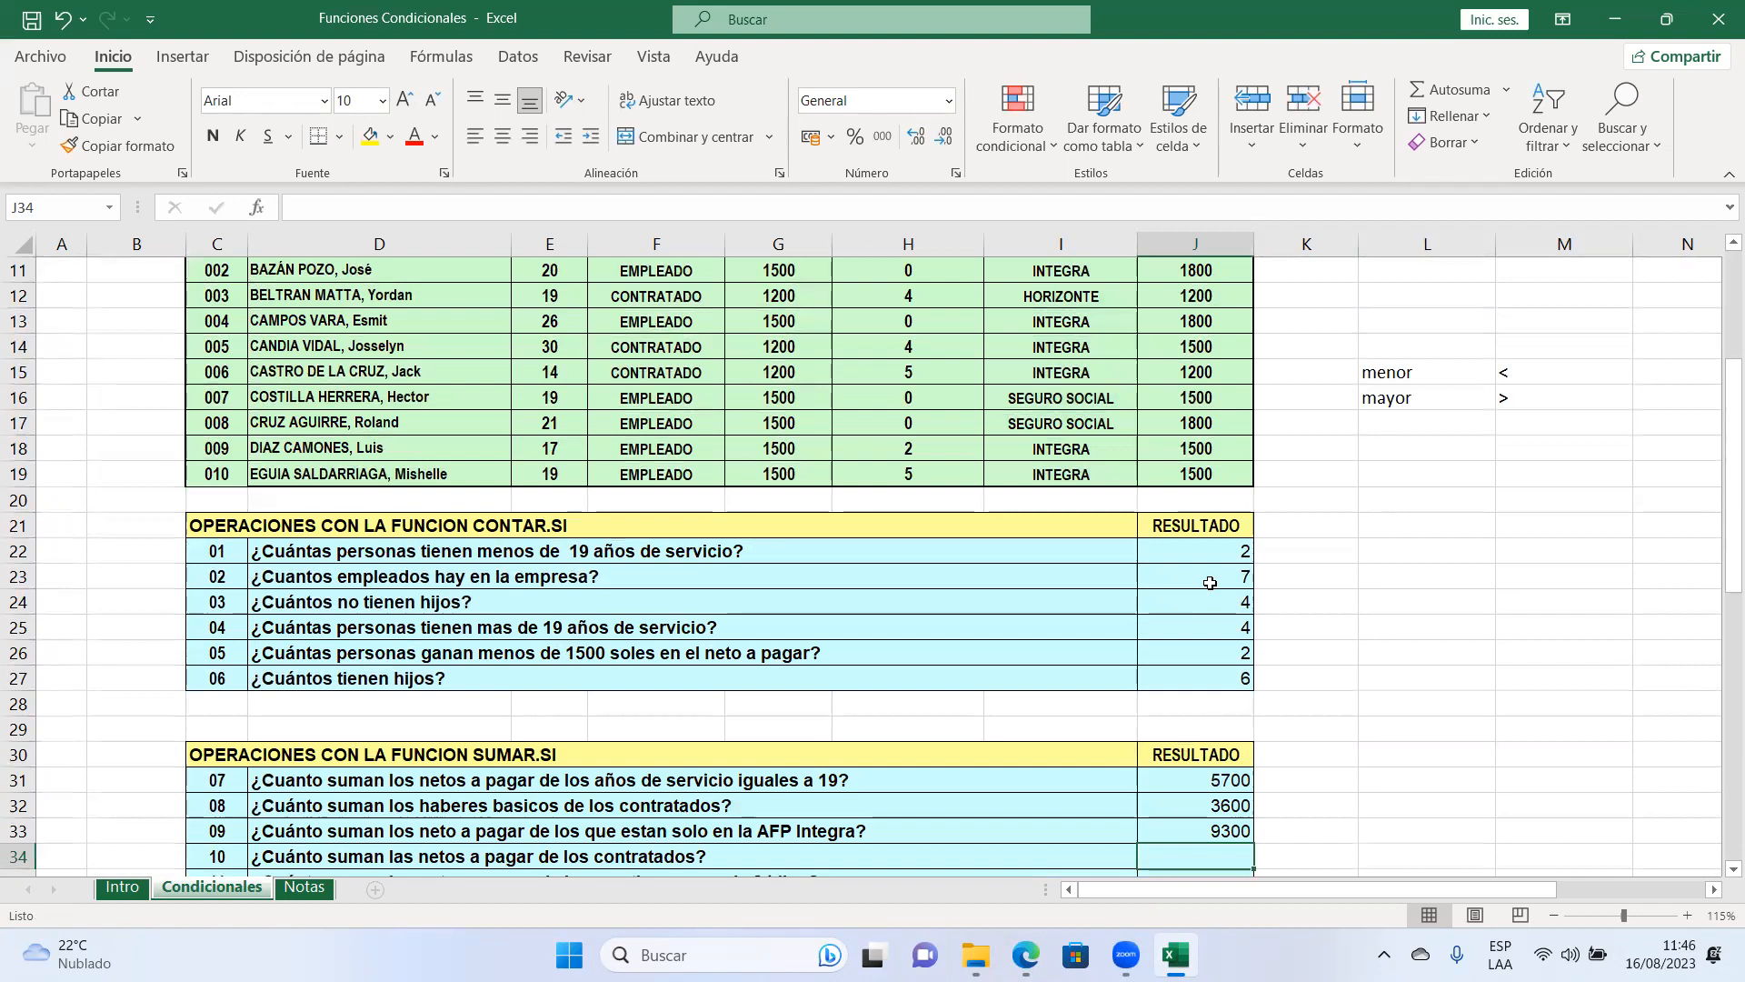
Step: Skip the remaining SUMAR.SI questions and select question 13's result cell J40 in the PROMEDIO.SI section
drag(1721, 571, 1718, 610)
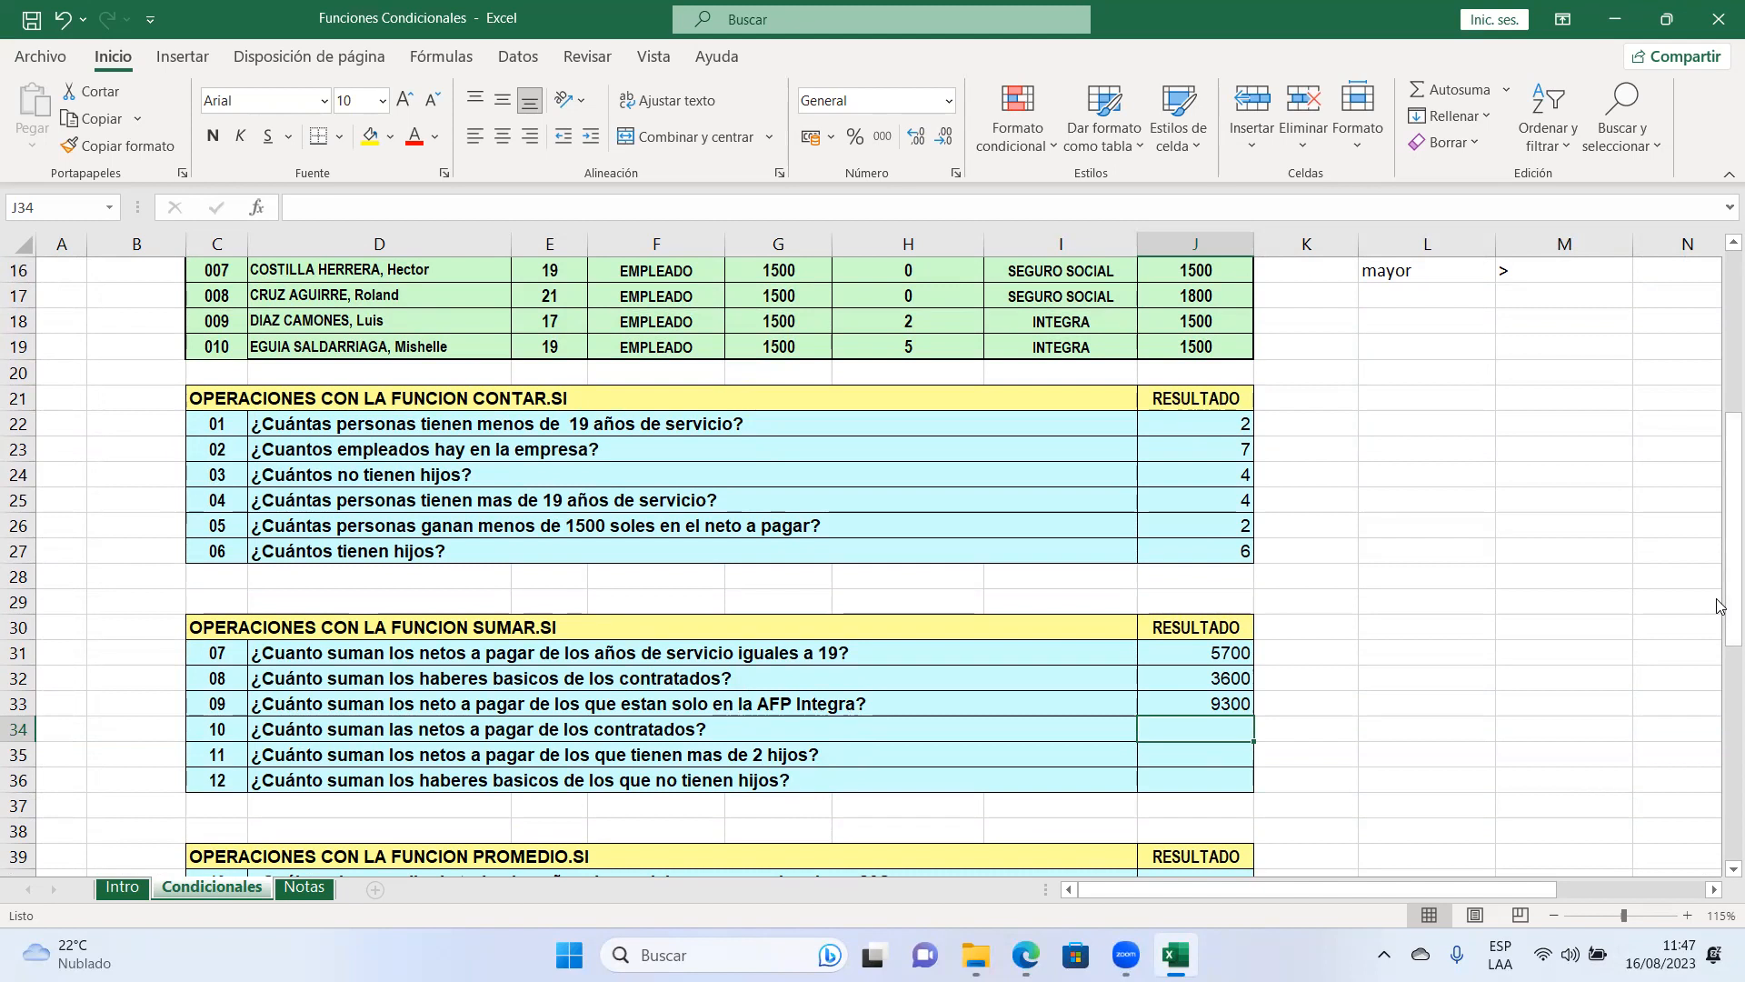
key(Down)
key(Down)
key(Down)
key(Down)
key(Down)
key(Down)
key(Down)
key(Down)
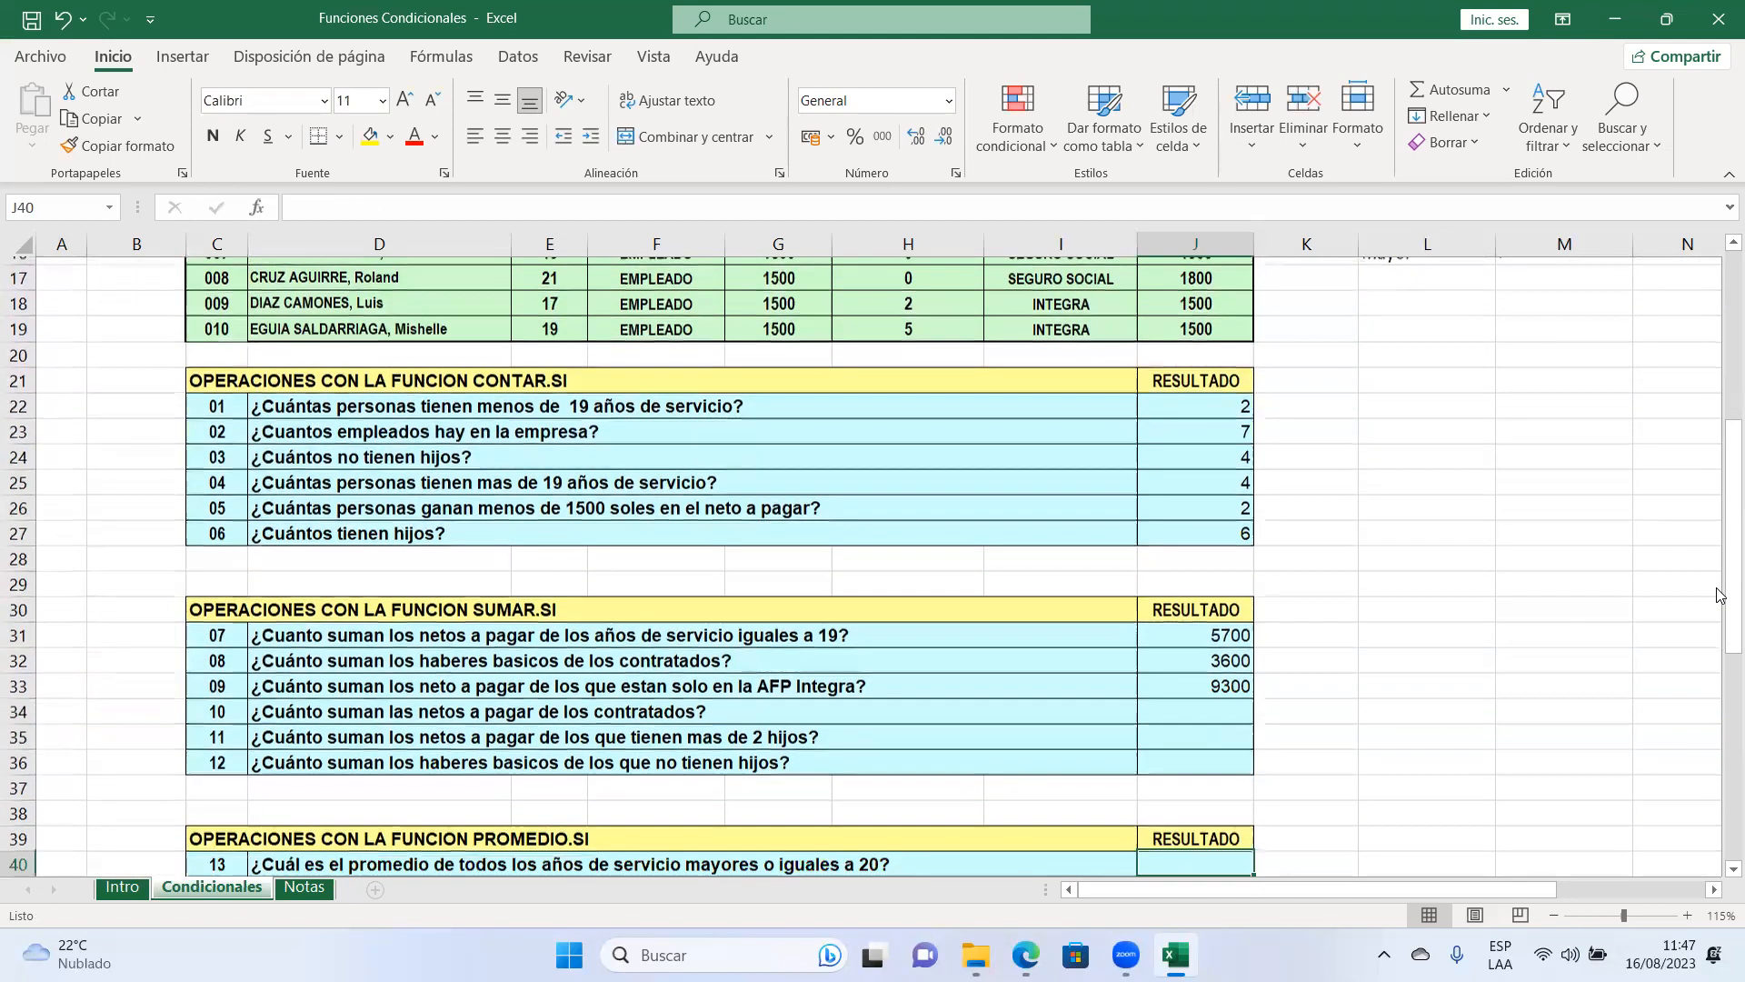
key(Down)
key(Down)
key(Down)
key(Down)
key(Down)
key(Down)
key(Up)
key(Up)
key(Up)
key(Up)
key(Up)
key(Up)
key(Up)
key(Up)
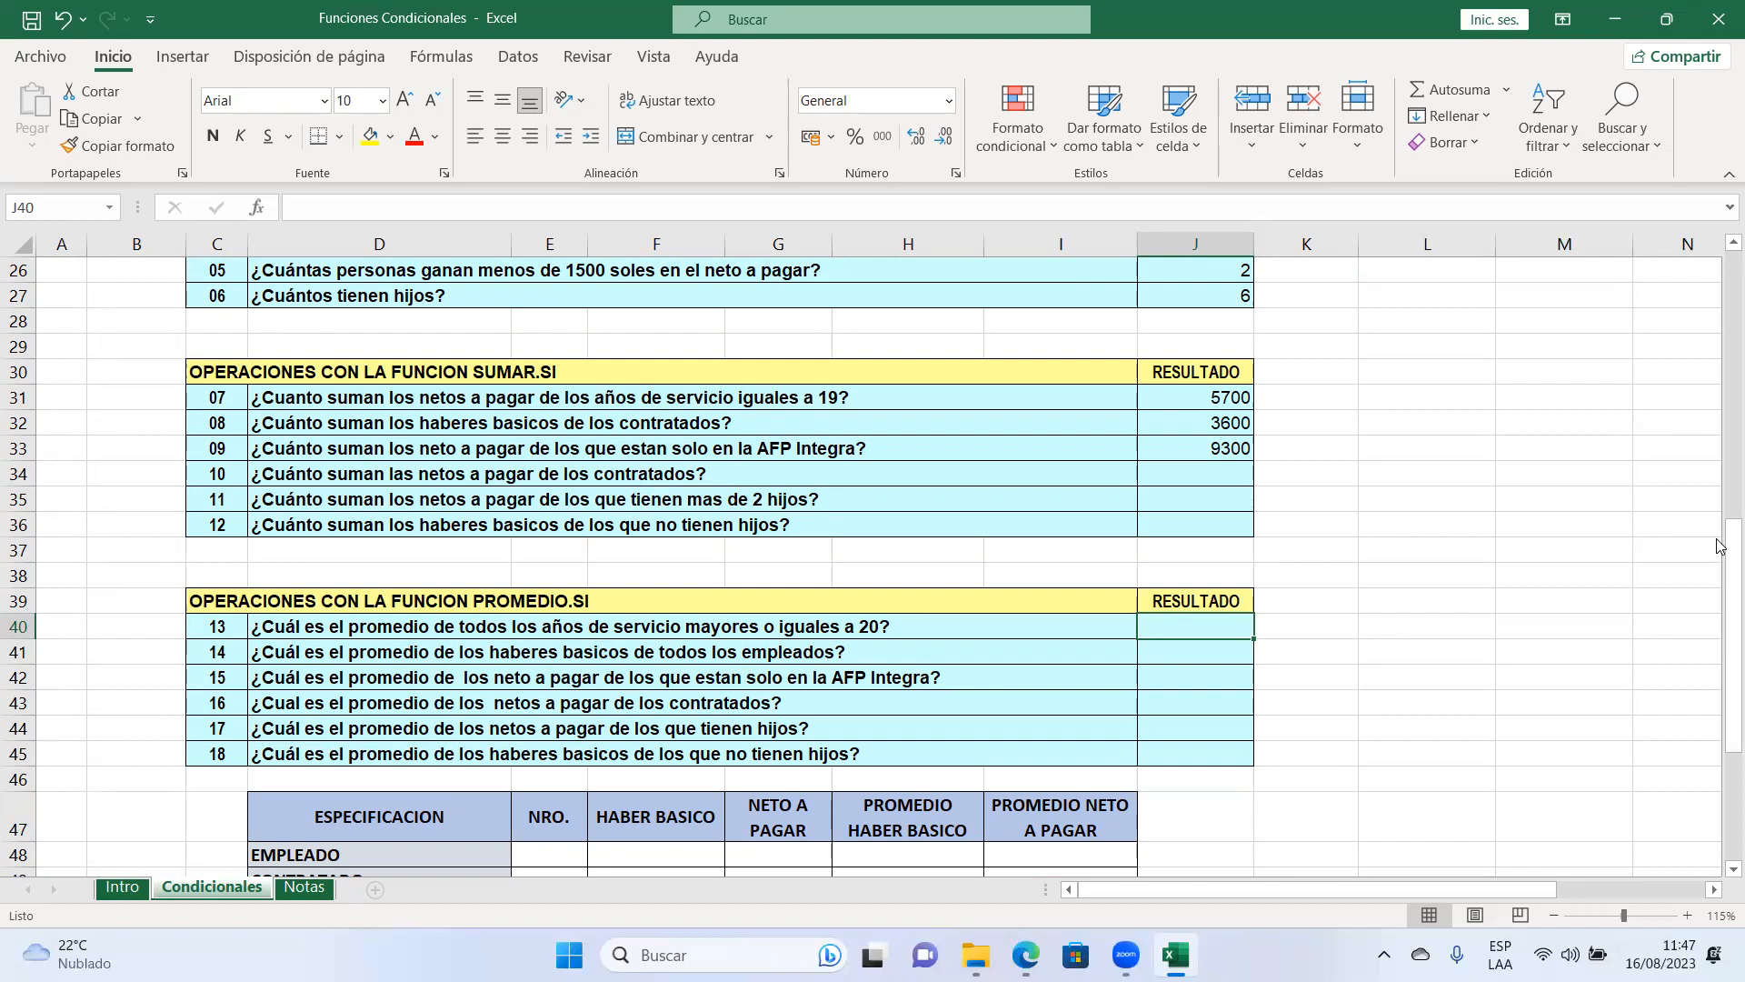
Step: Start question 13's PROMEDIO.SI formula in cell J40 with the years-of-service range E10:E19
text(=prom)
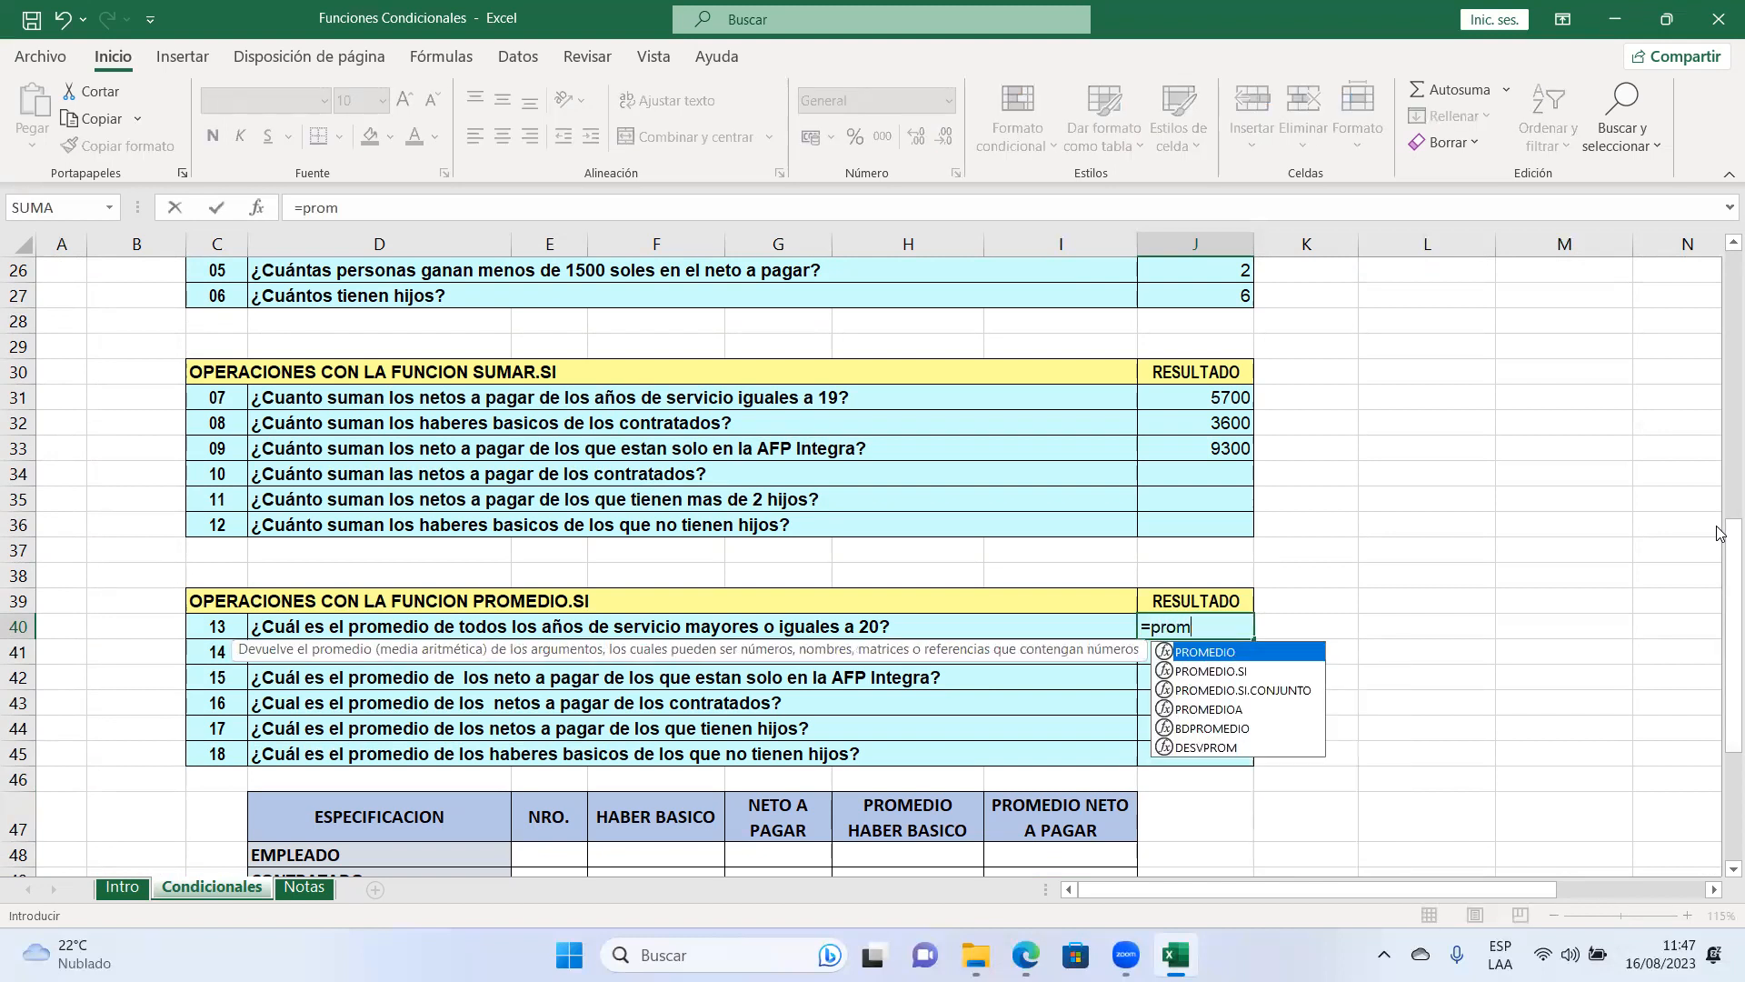
text(e)
key(Down)
key(Down)
key(Up)
key(Tab)
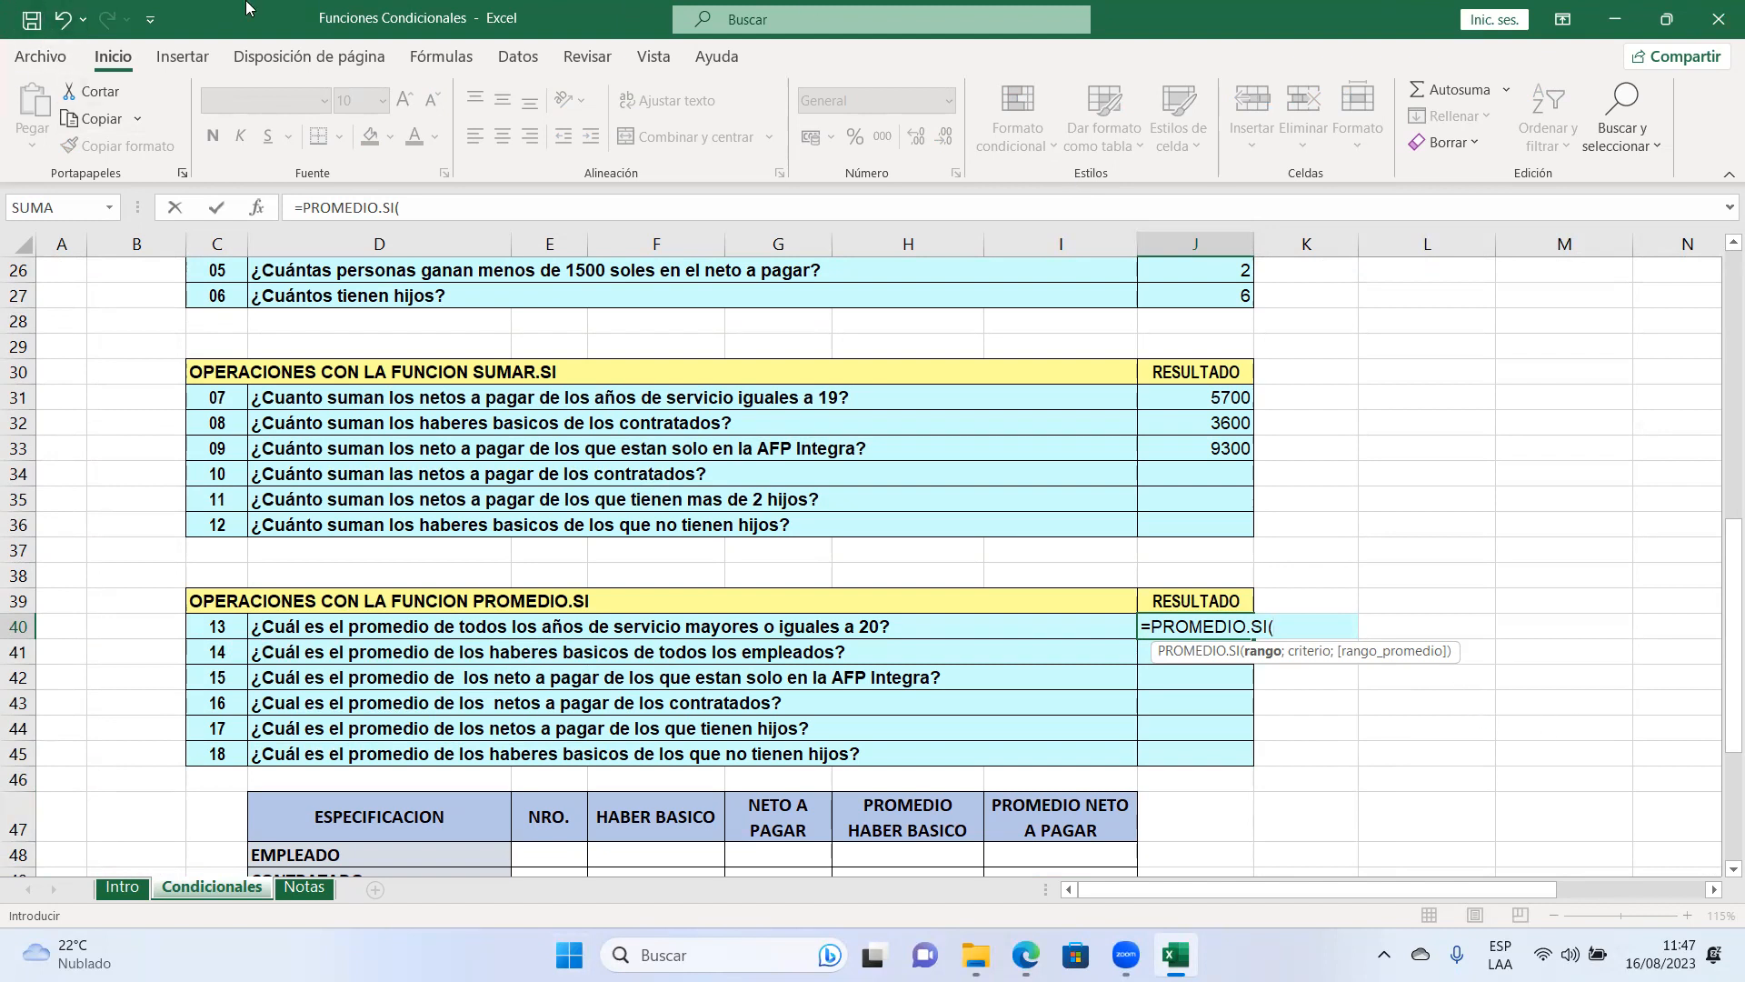
drag(1721, 574, 1720, 198)
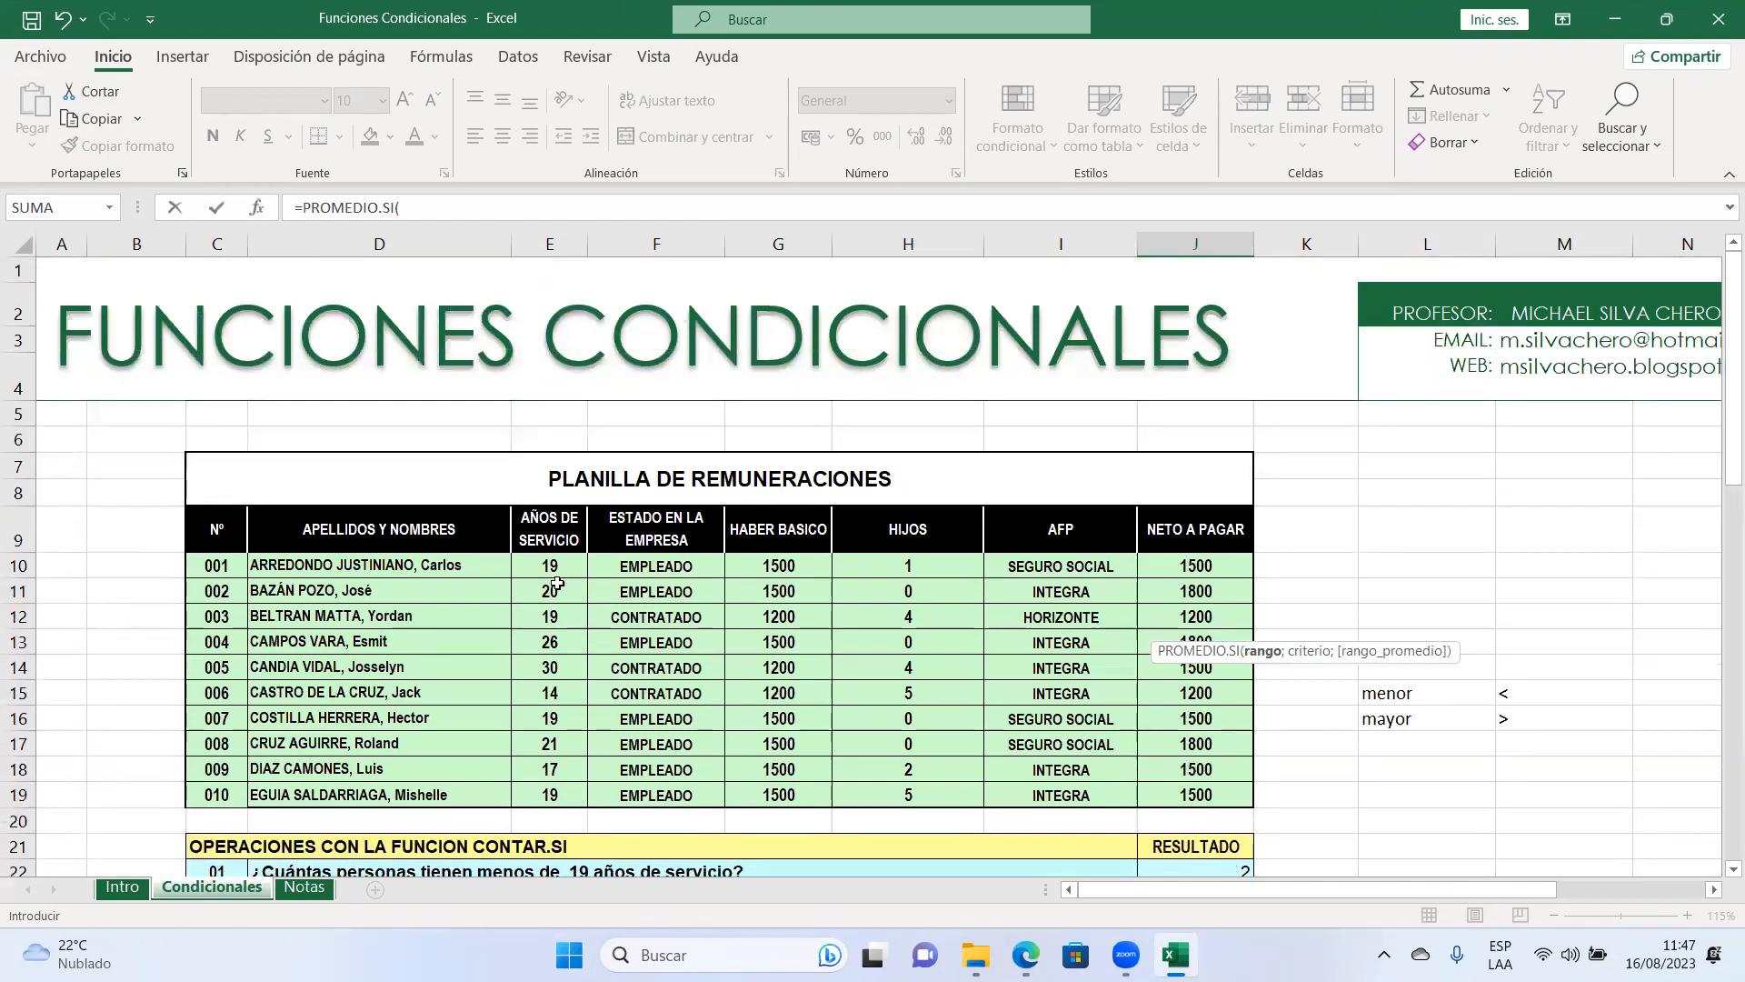
drag(548, 565, 540, 794)
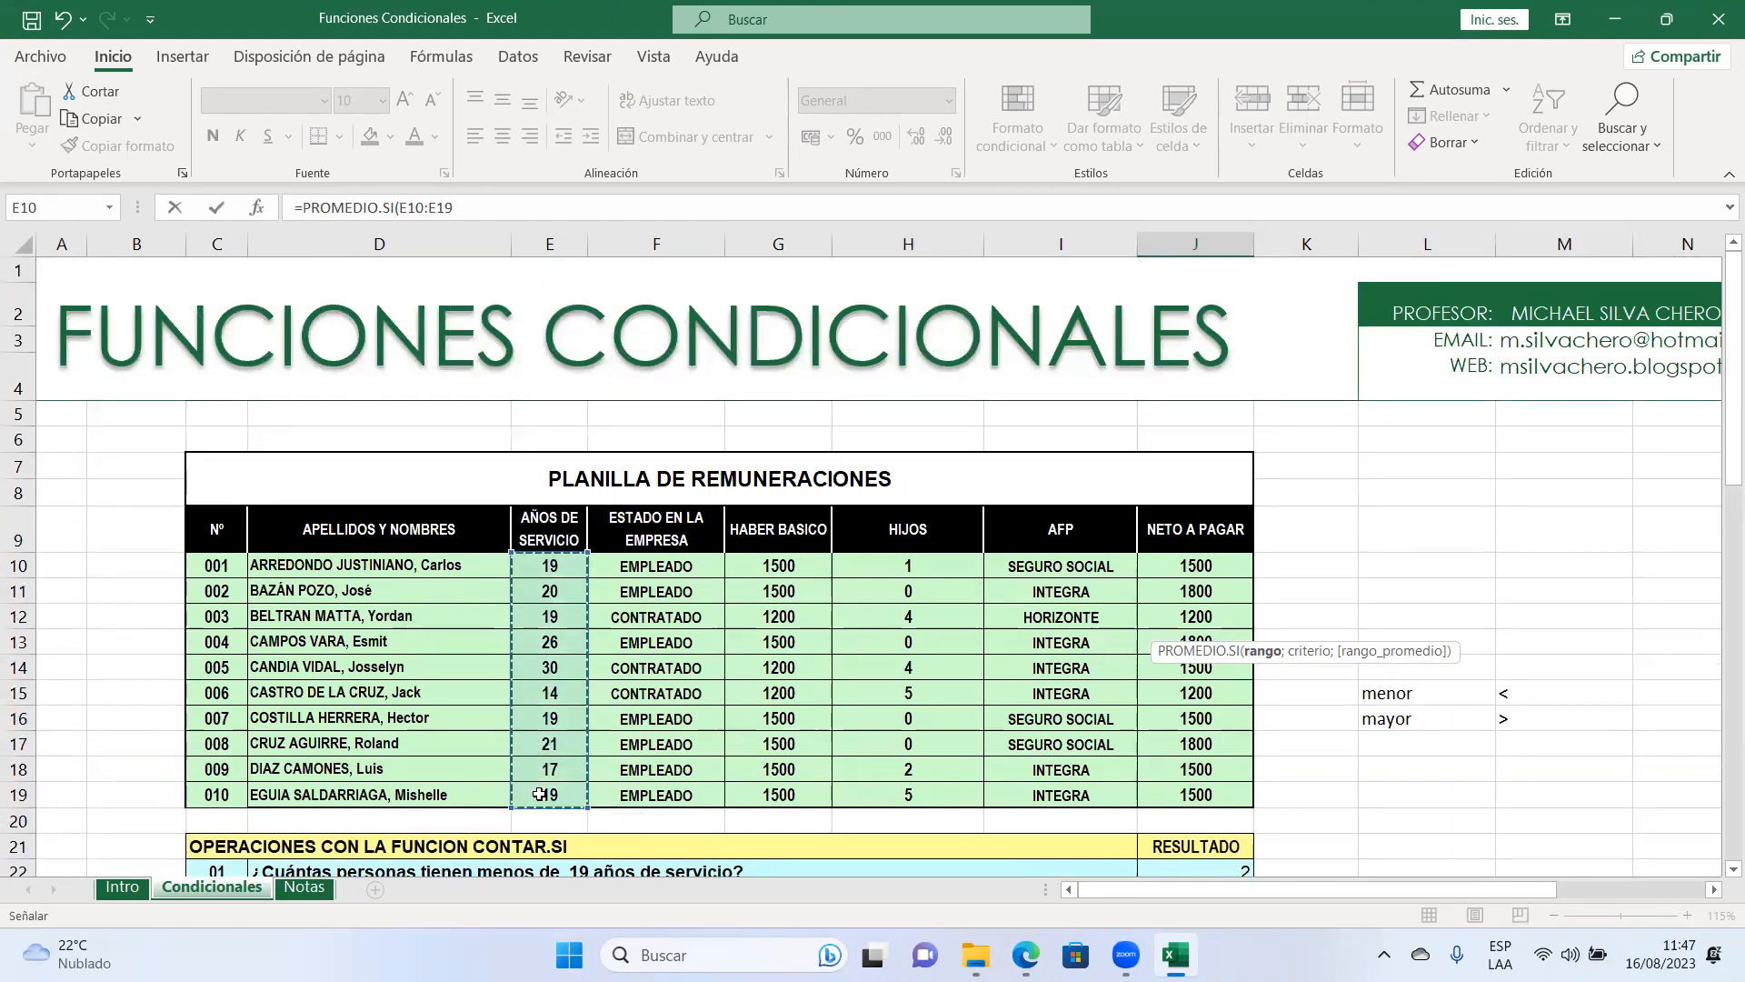
Step: Complete question 13's formula with the criterion ">=20" and no separate average range, and enter it
text(;">=20)
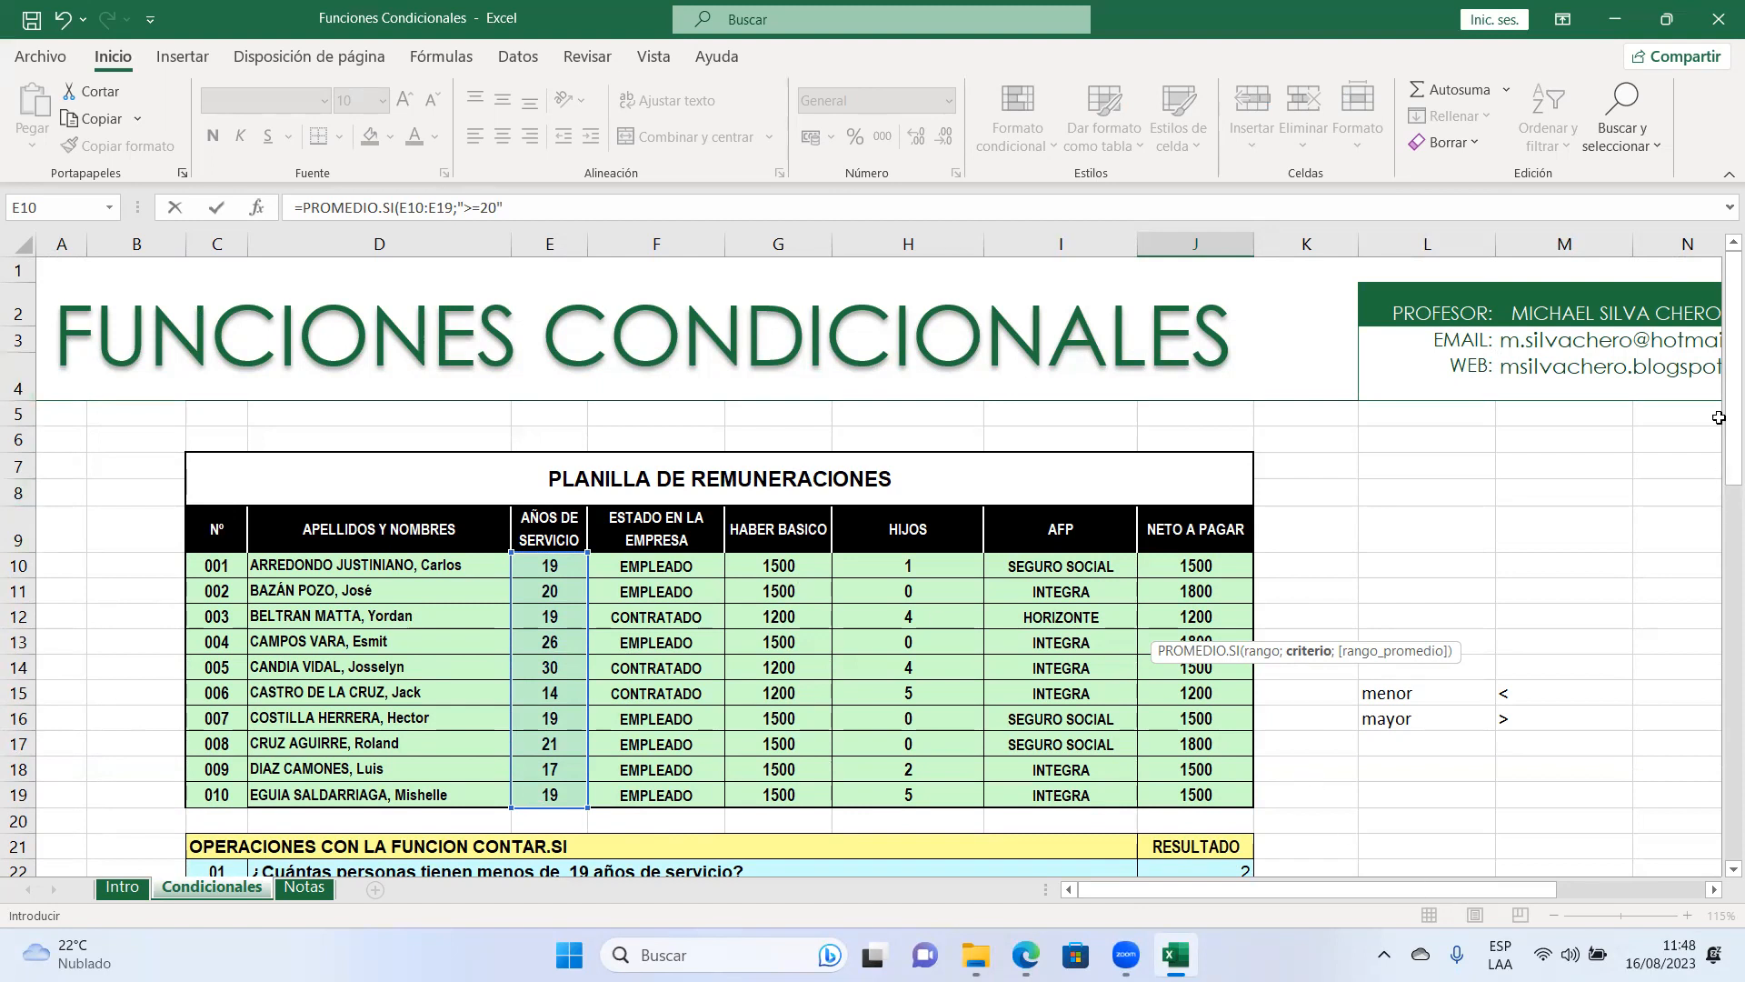
drag(1717, 451, 1720, 673)
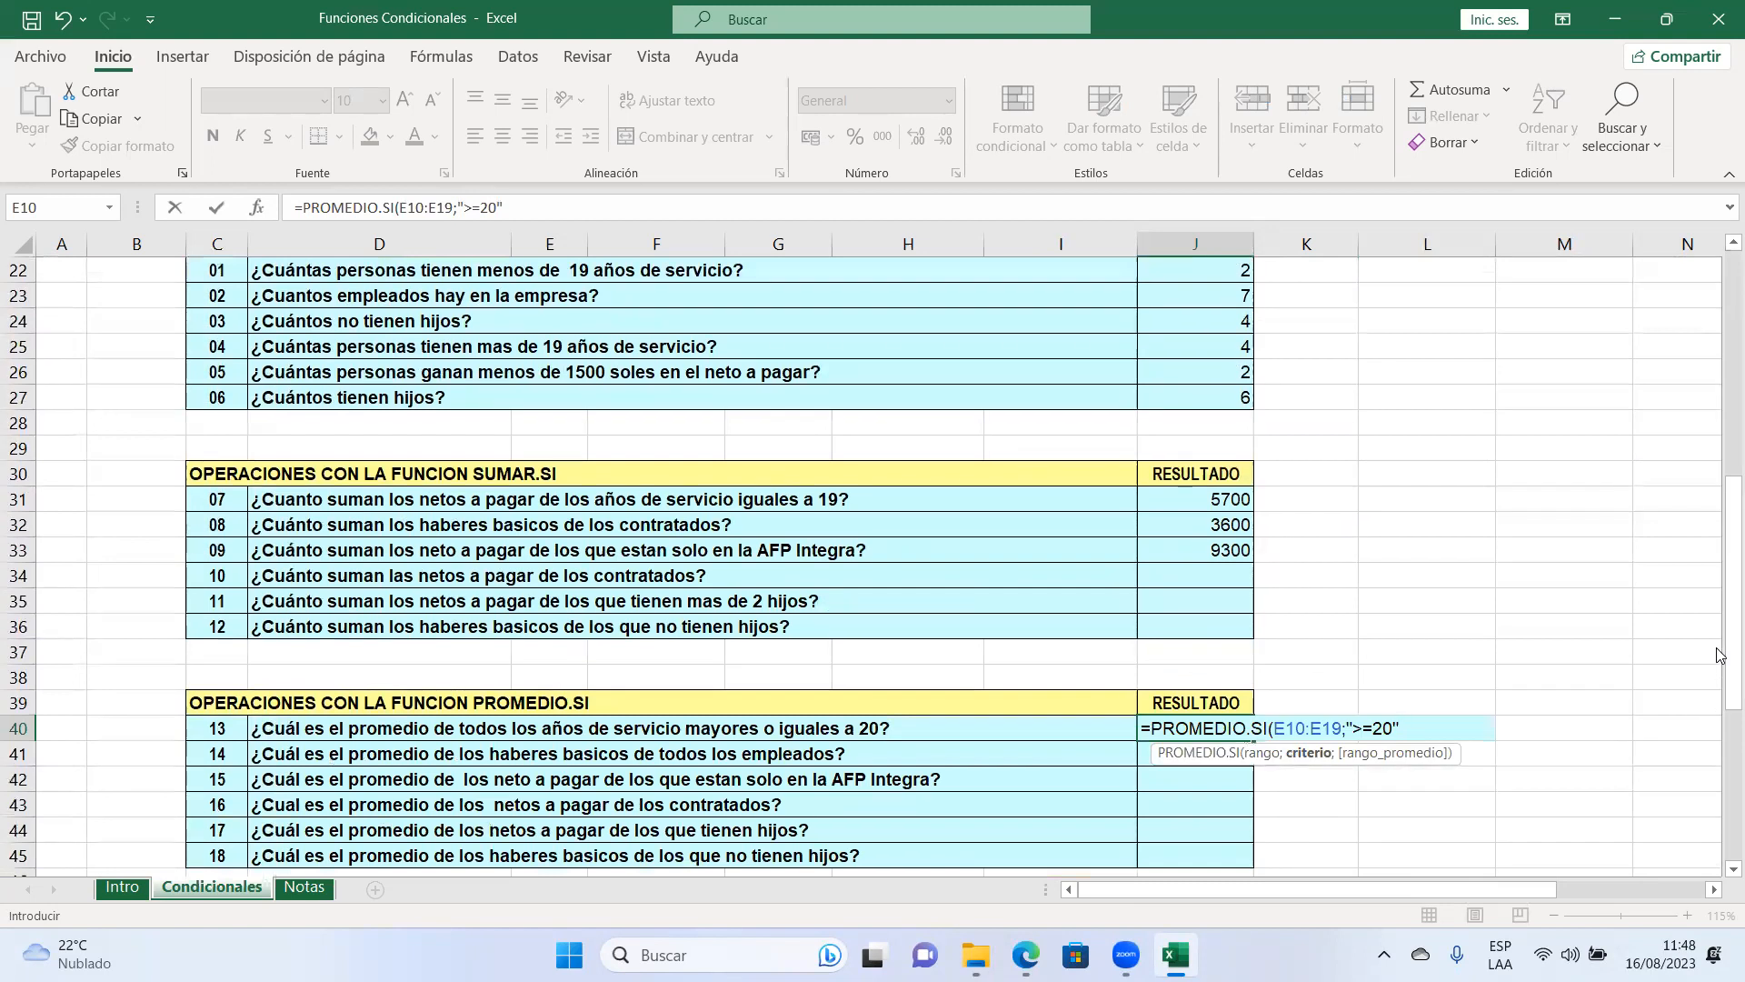
text())
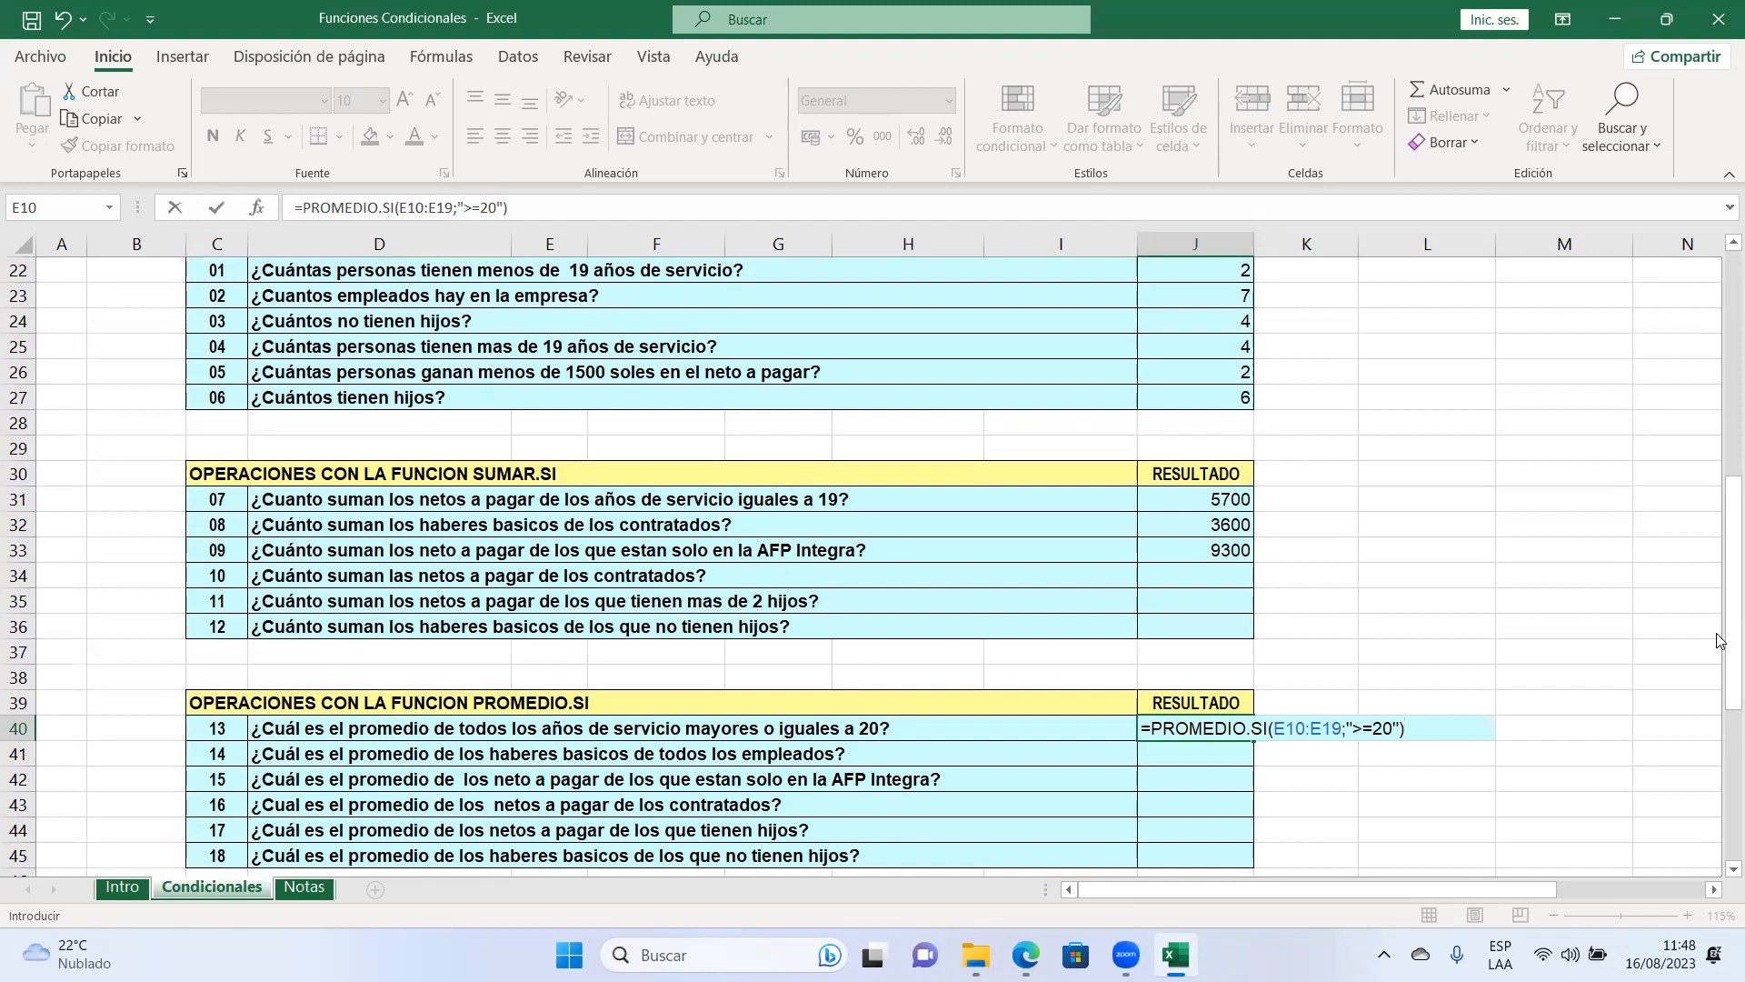
key(Return)
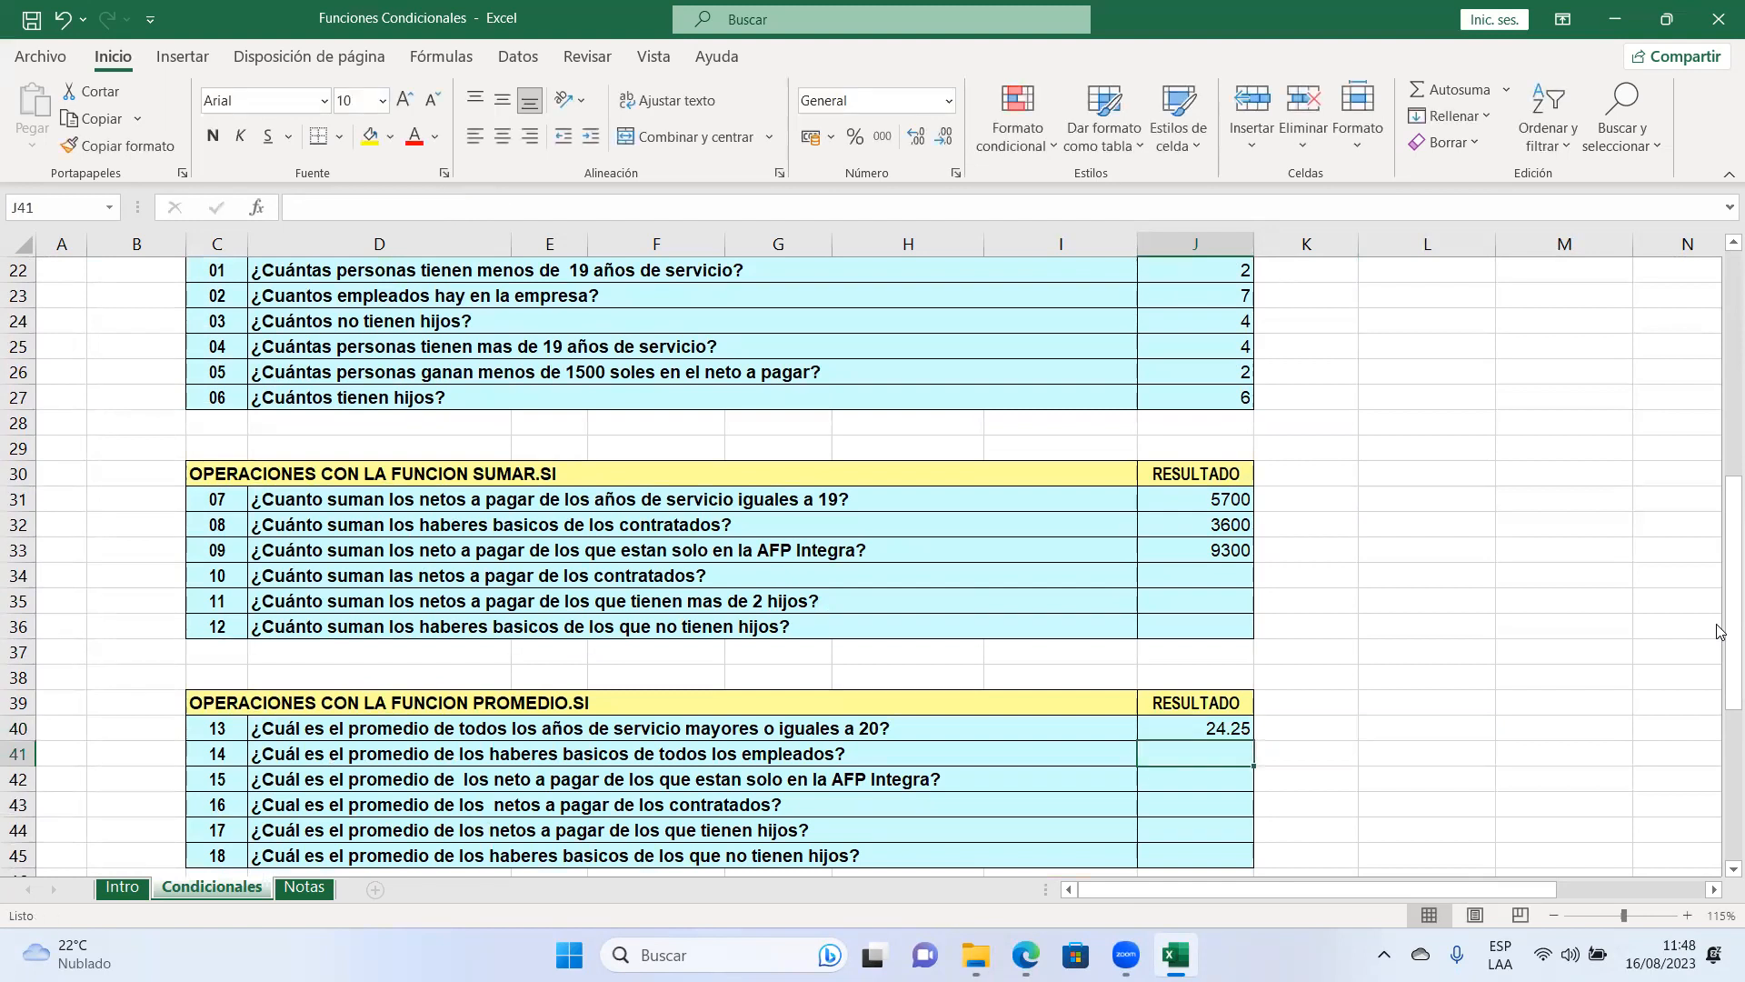
Step: Start question 14's PROMEDIO.SI formula in cell J41 with the employment-status range F10:F19 and the criterion "empleado"
key(Up)
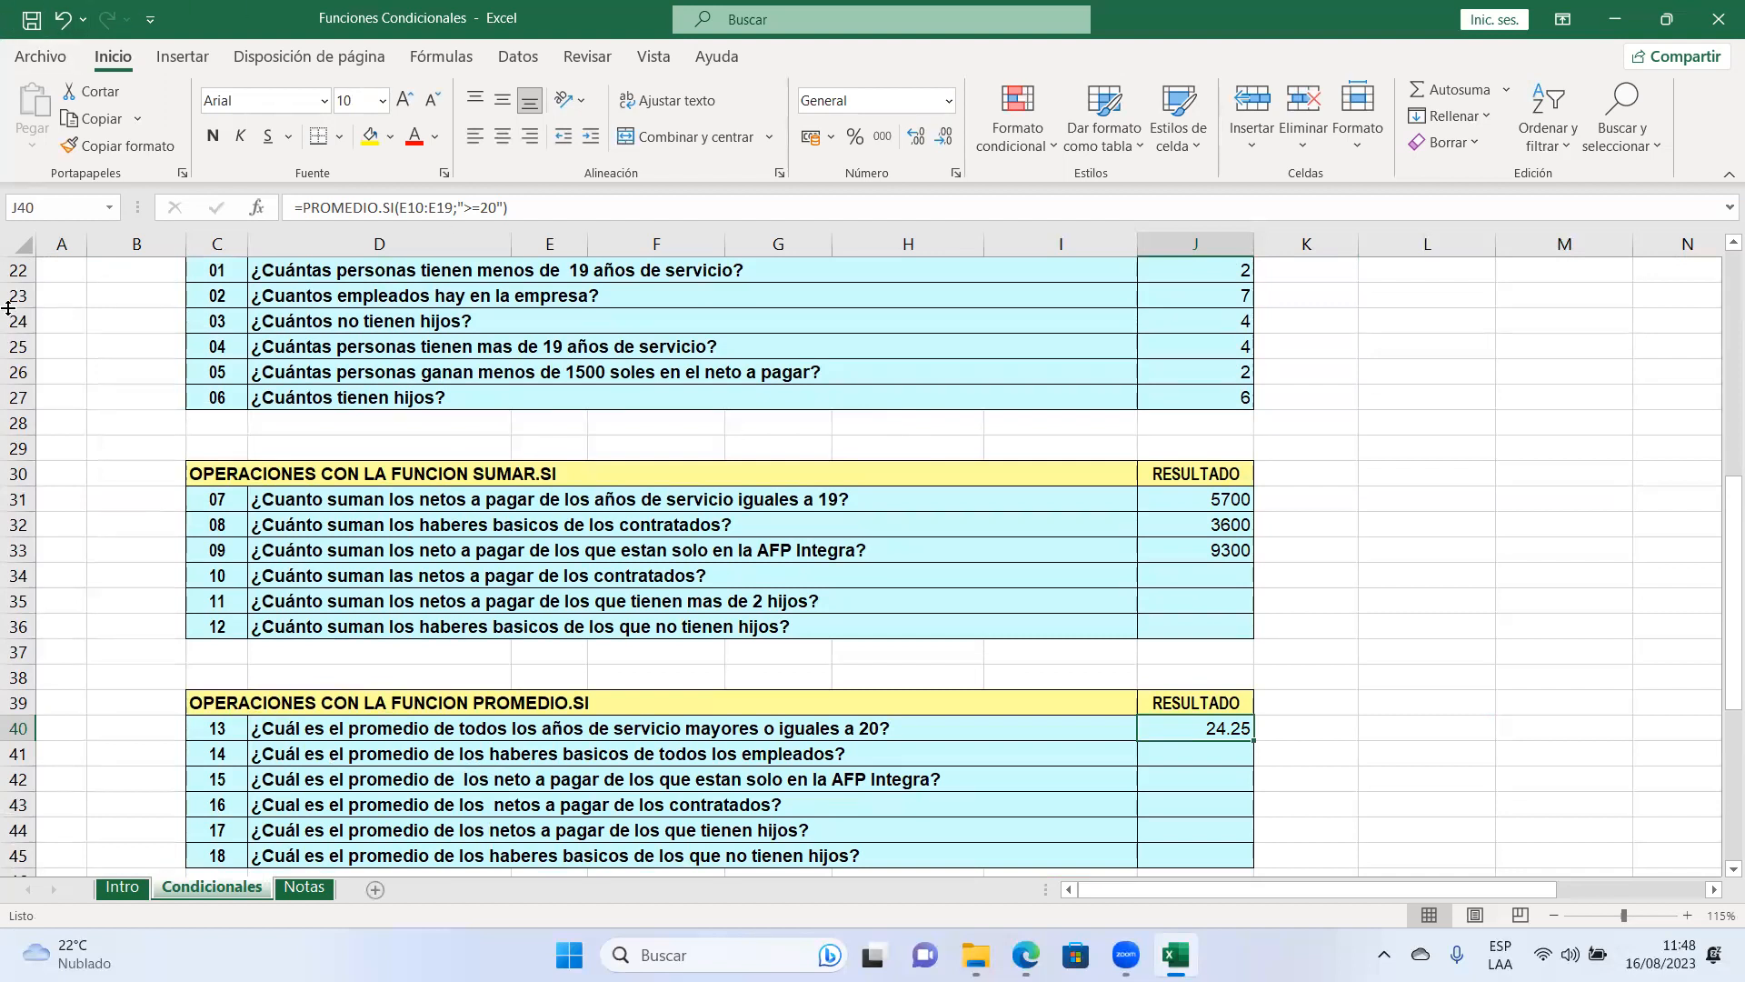
key(Down)
text(=)
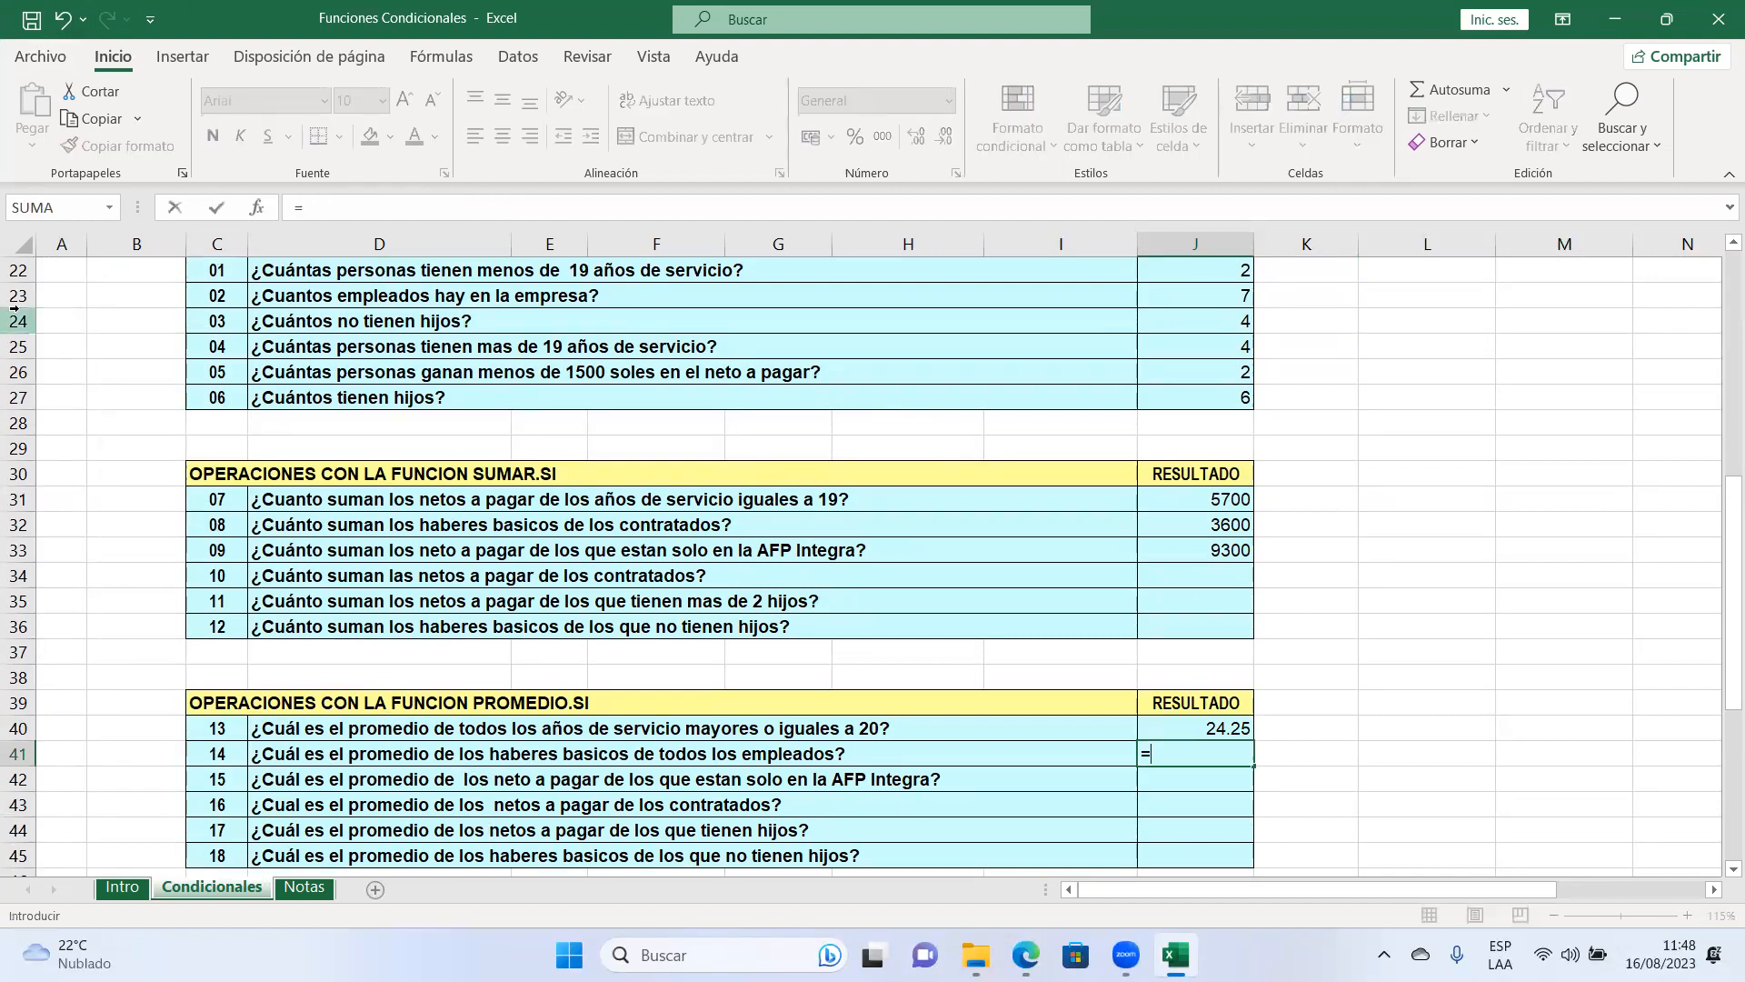
text(promedi)
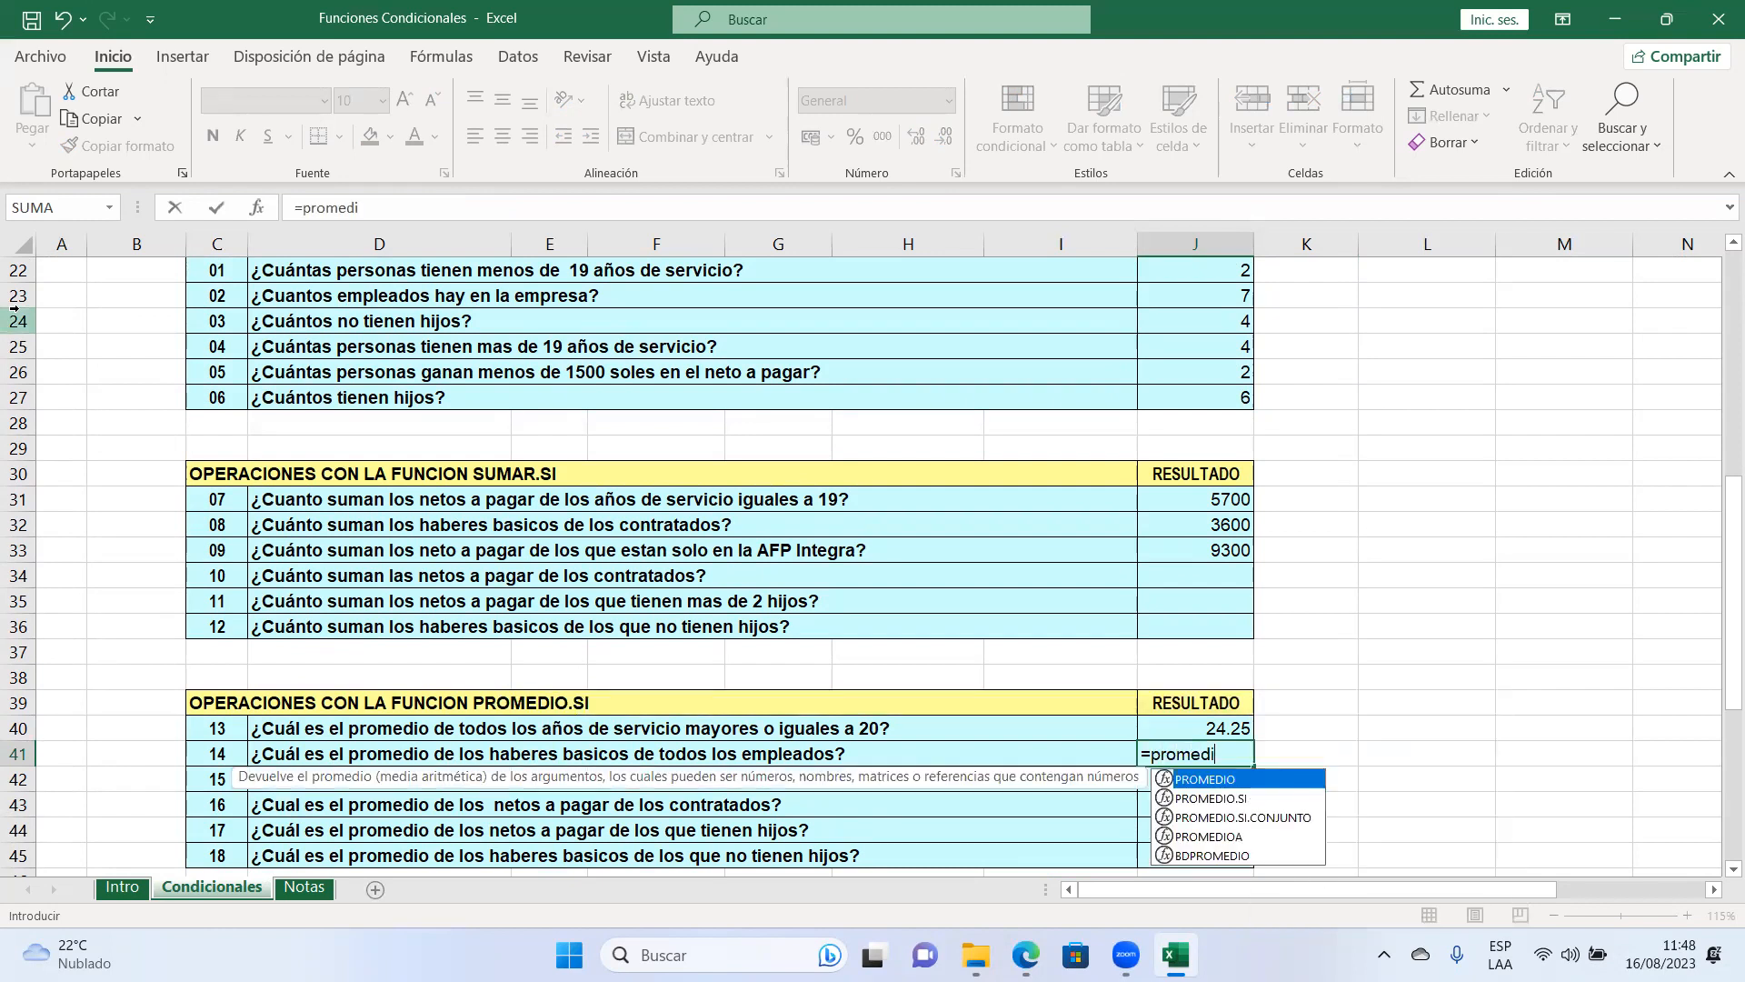
text(o.si)
key(Tab)
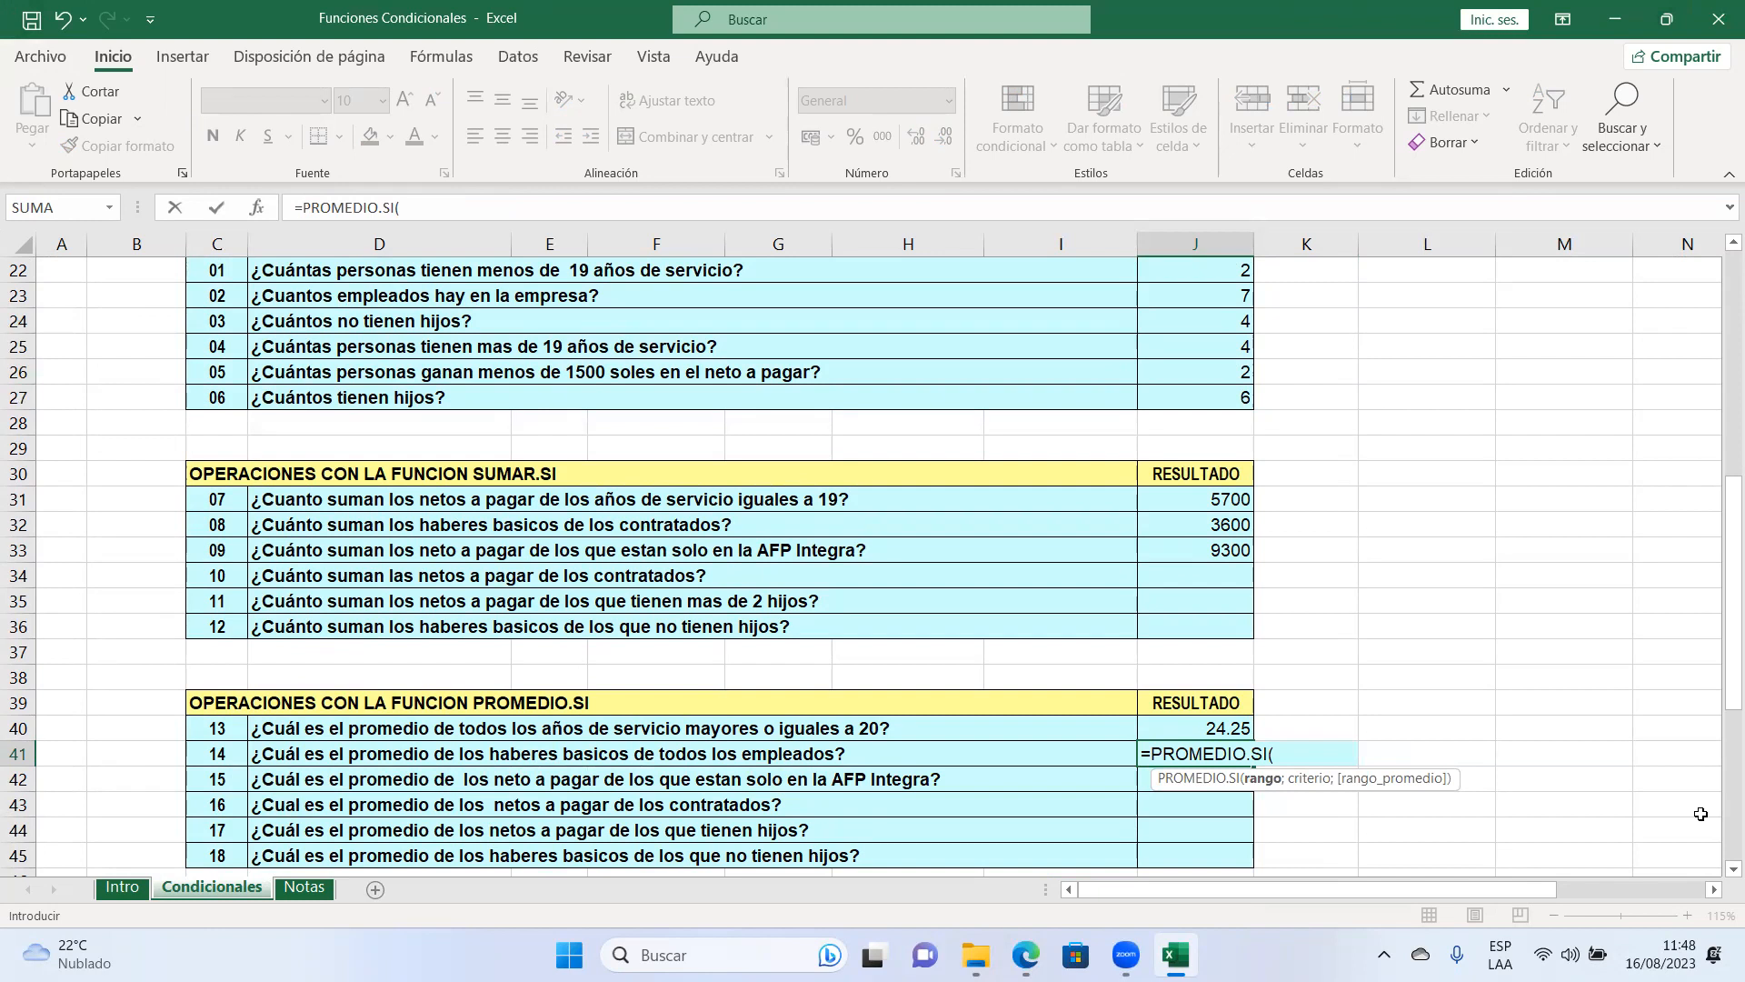
drag(1719, 692, 1720, 500)
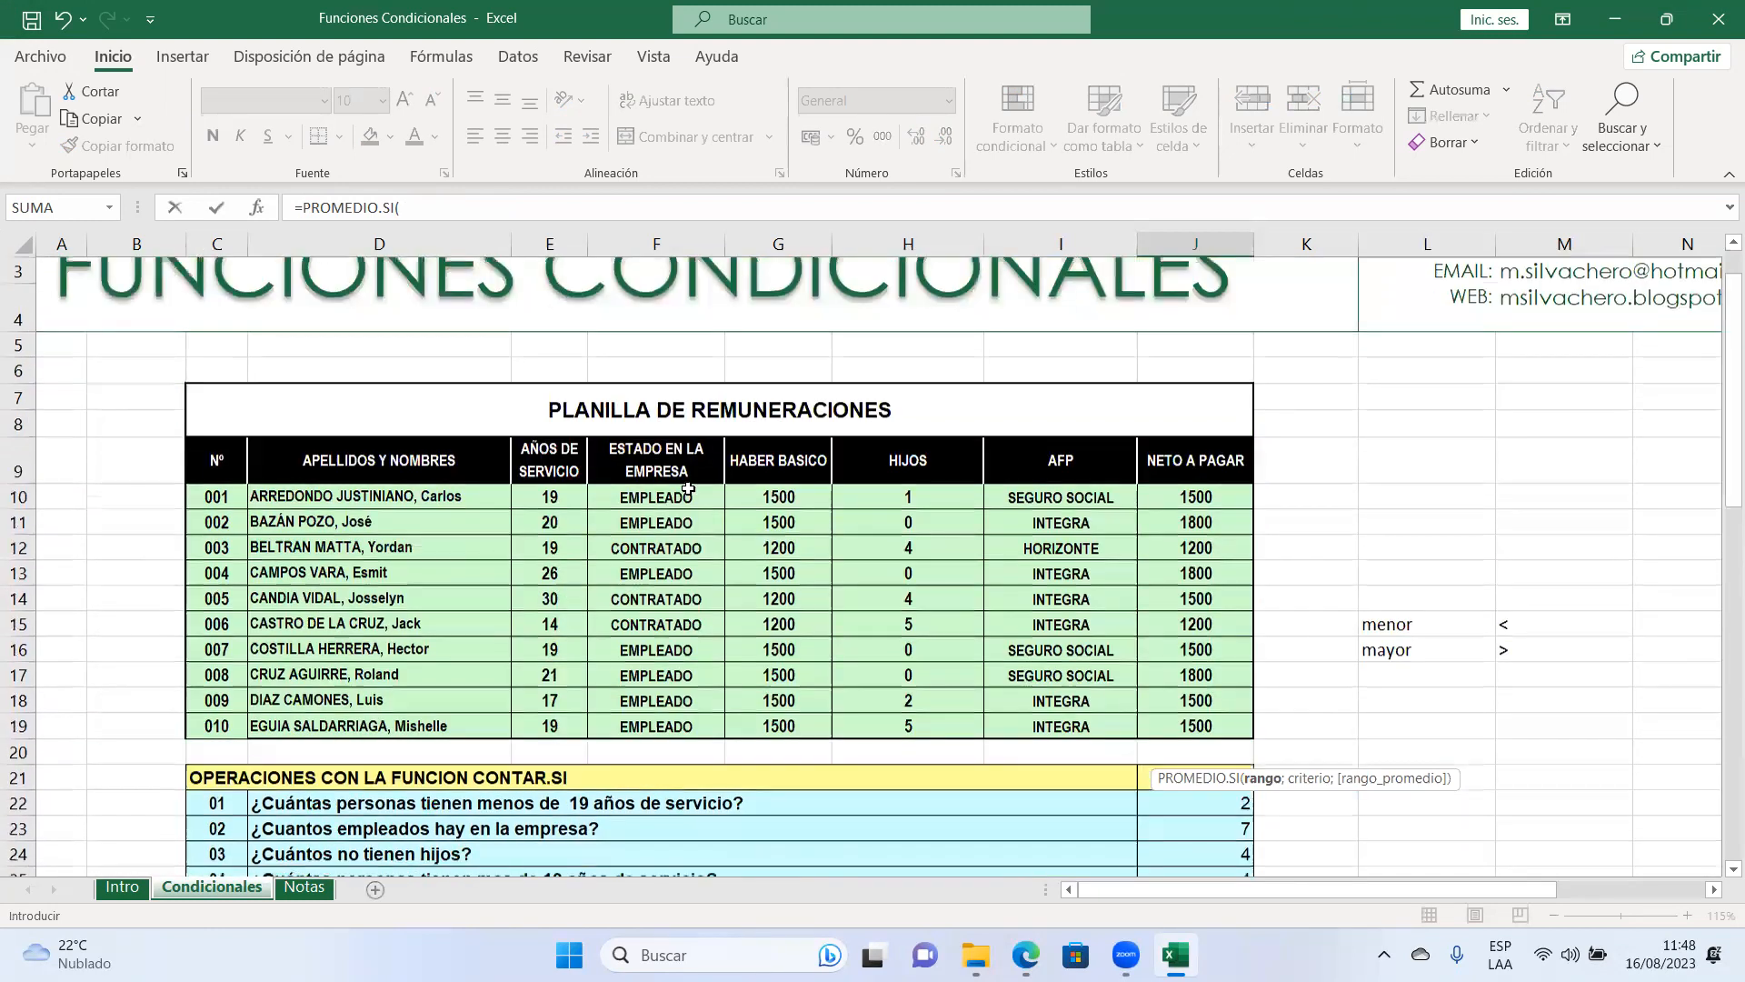
drag(686, 491, 669, 721)
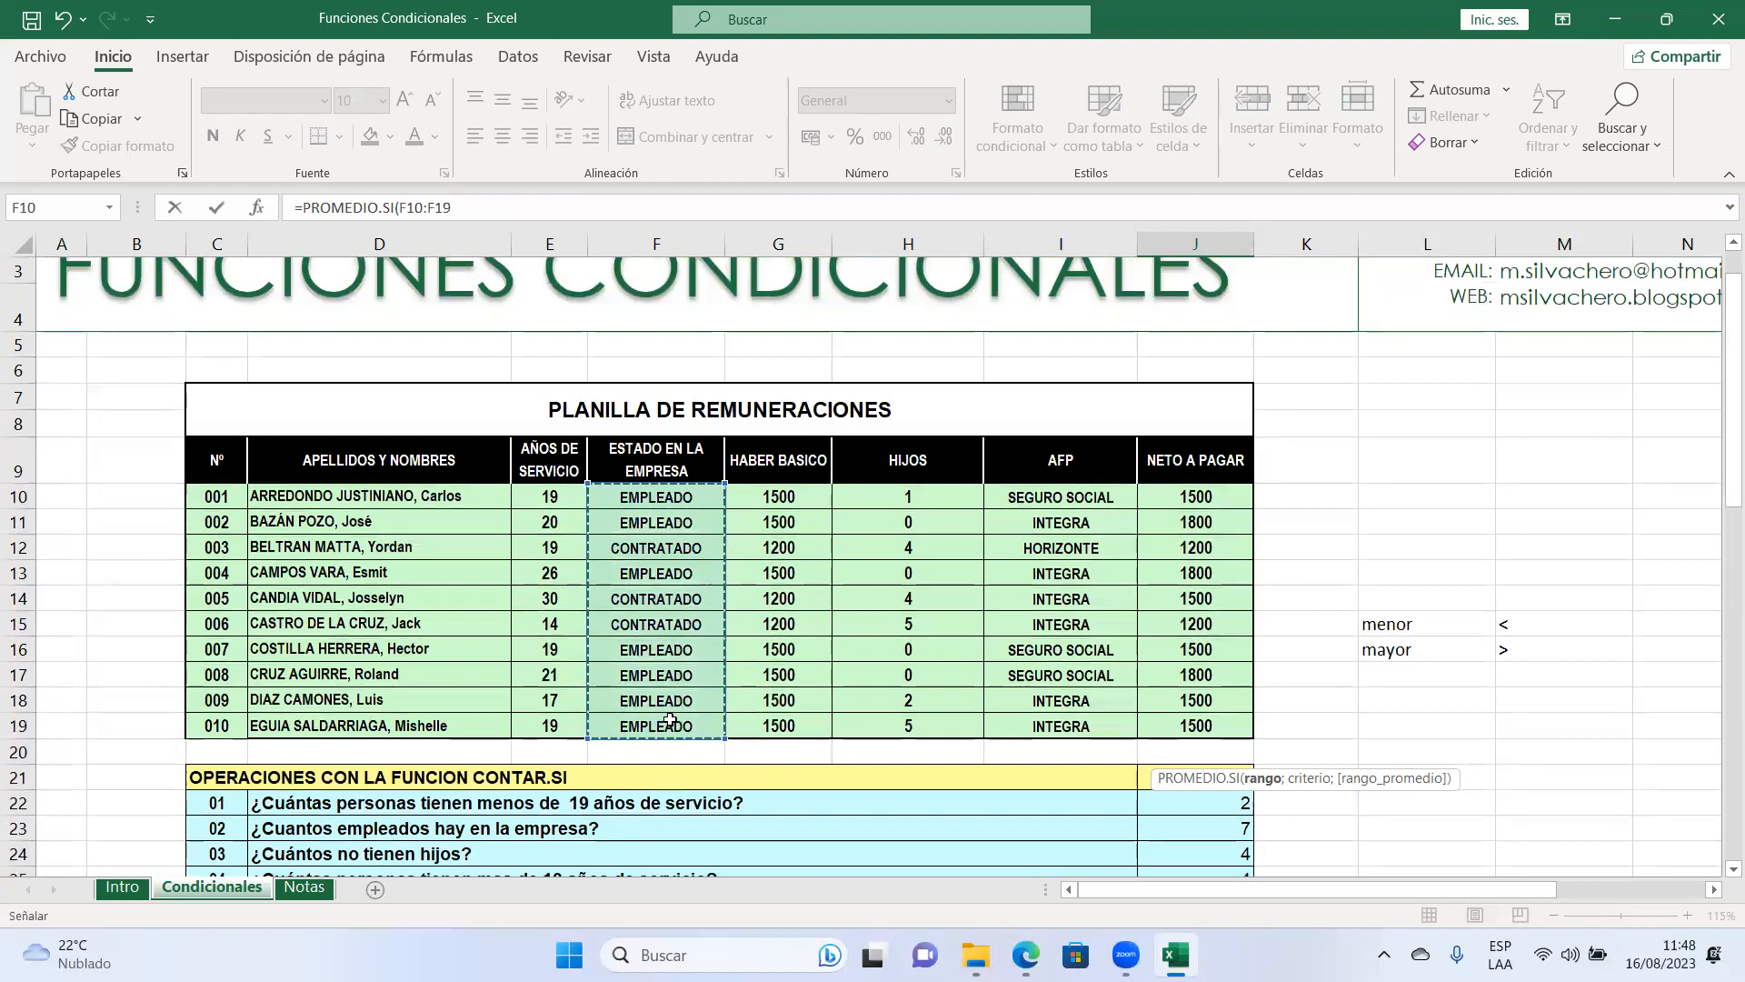
text(;"emplead)
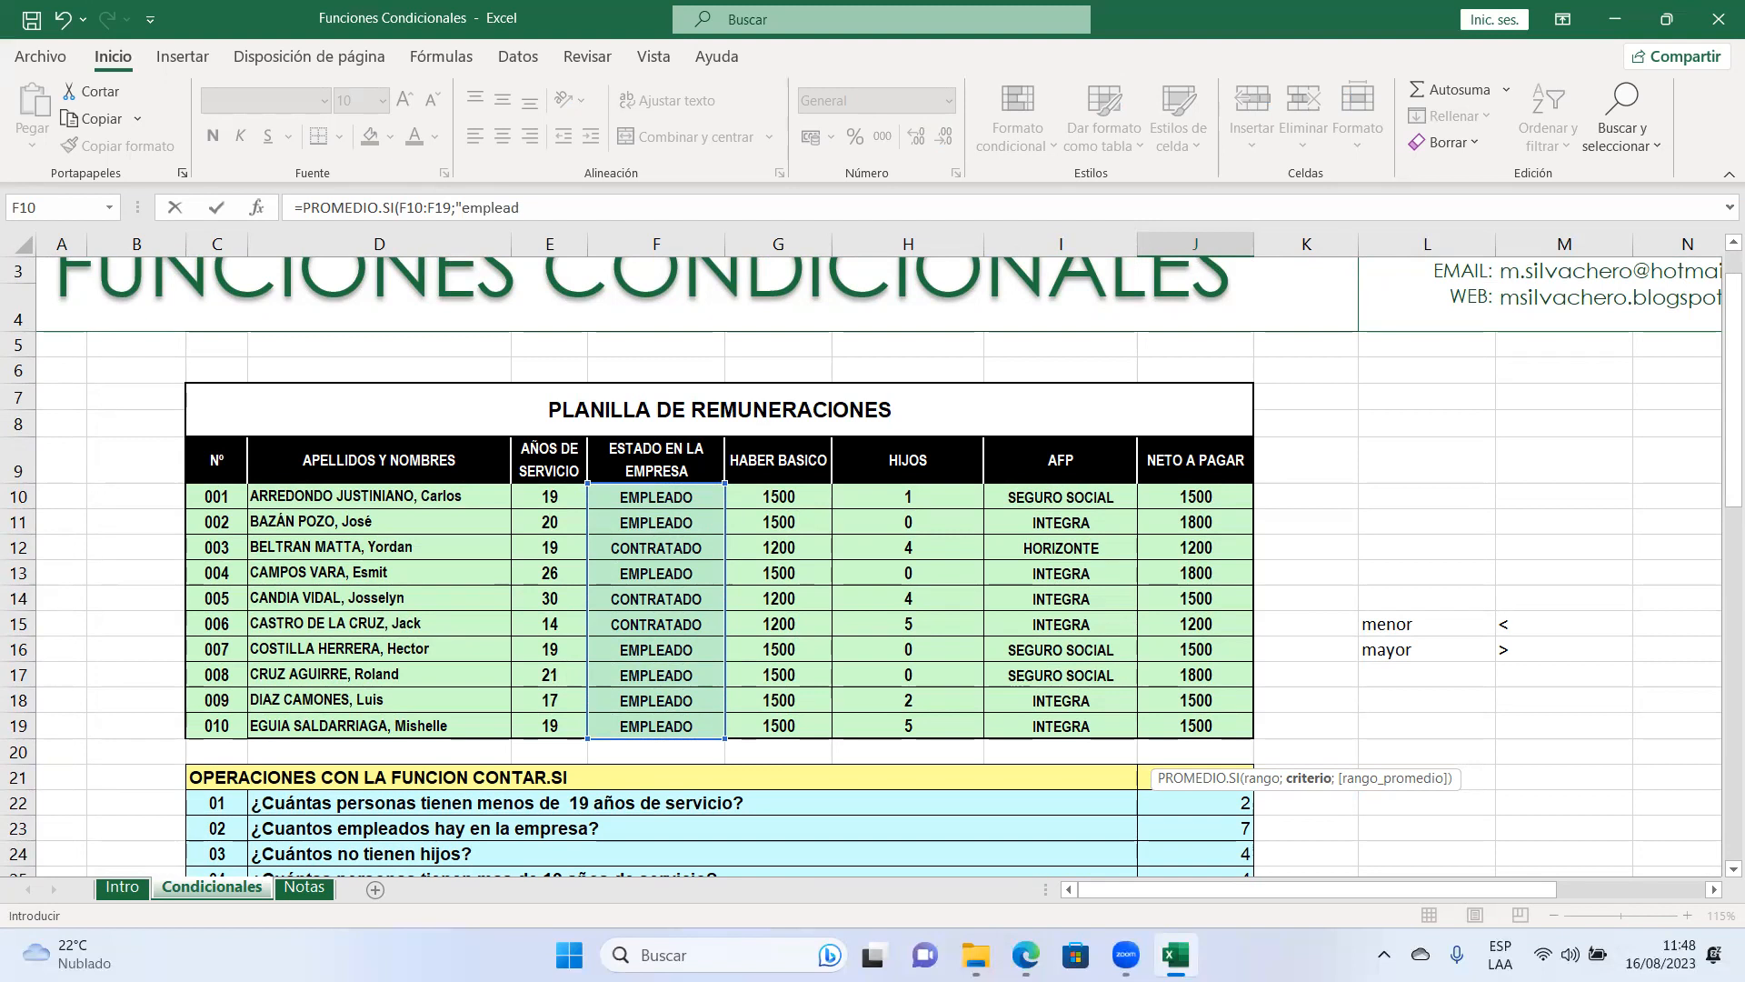
text(o";)
Step: Add the base-salary cells G10:G19 as the average range of question 14's formula and enter it
drag(1720, 405, 1719, 589)
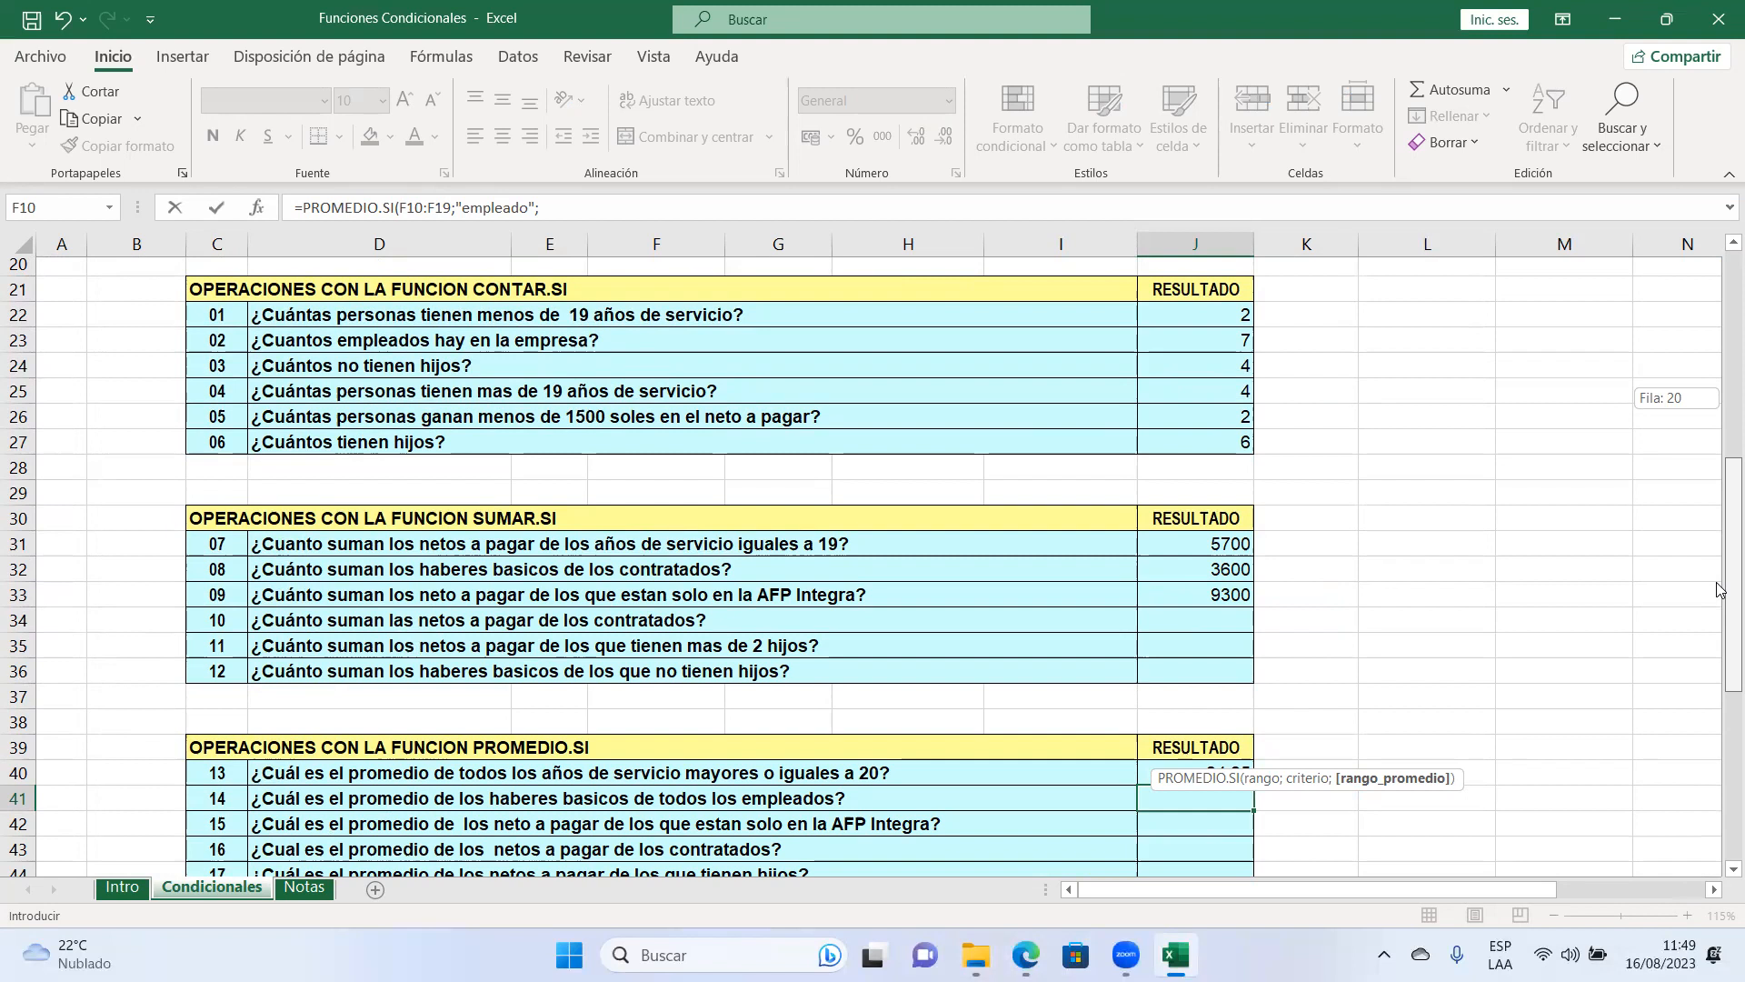
drag(1719, 589, 1718, 439)
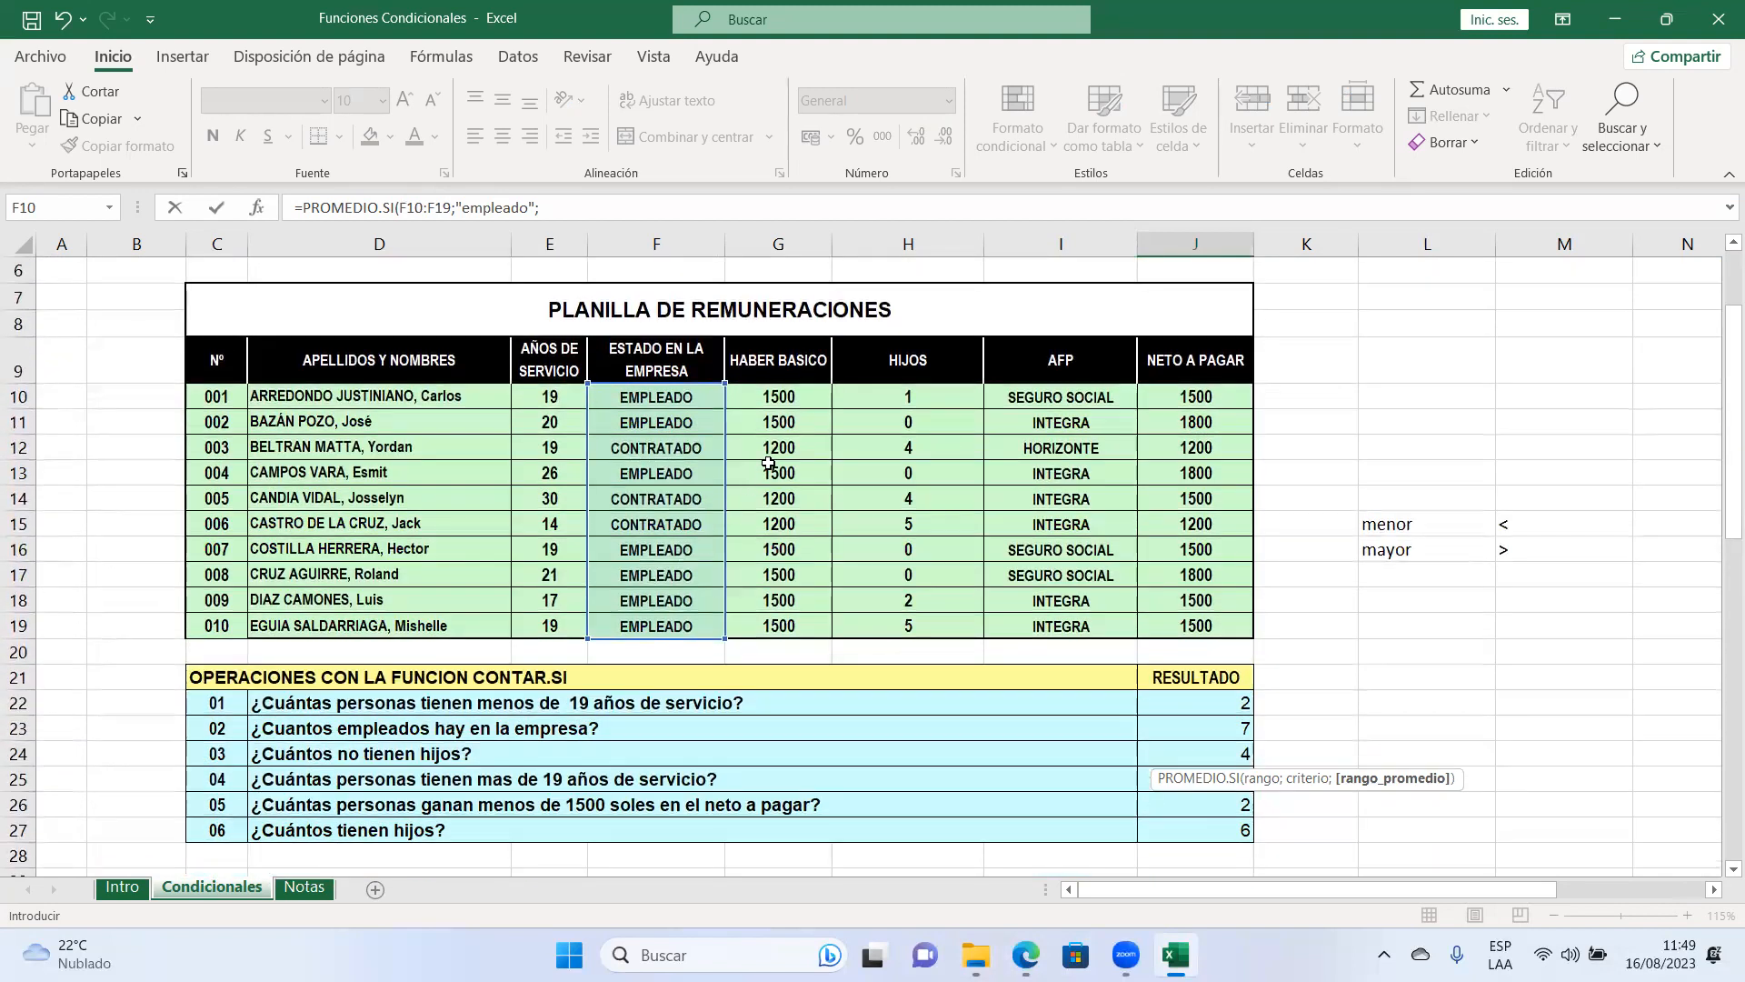
drag(786, 400, 778, 619)
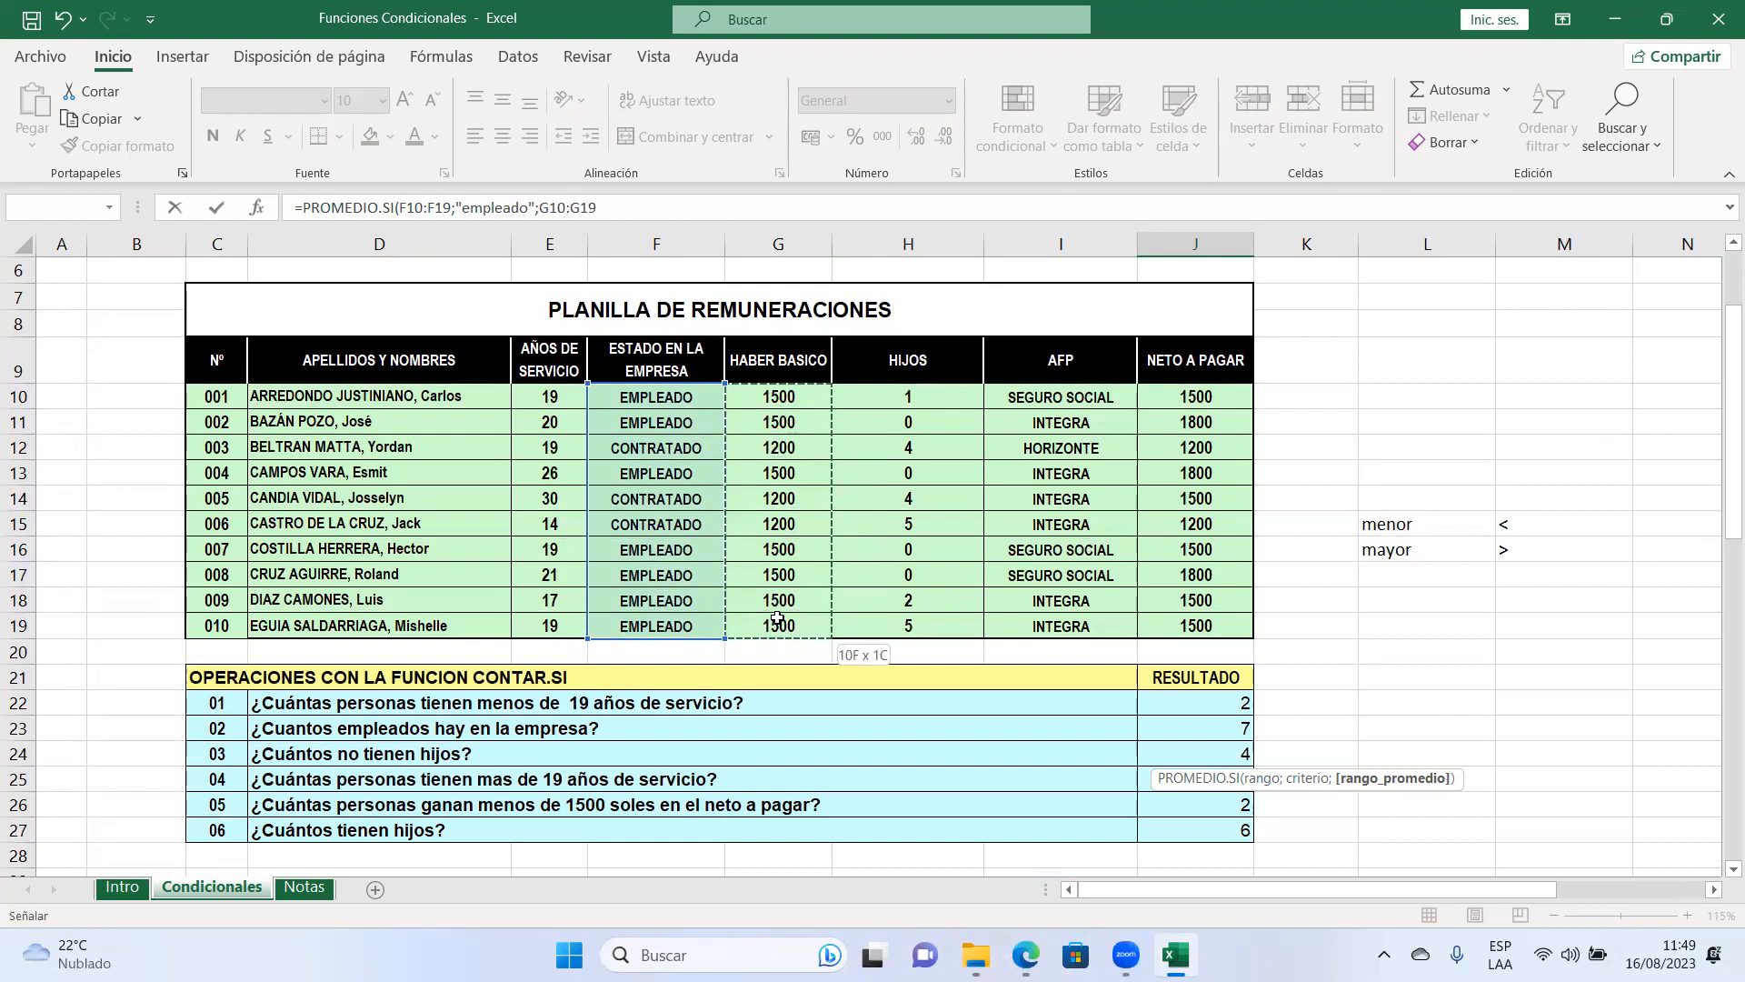
key(Return)
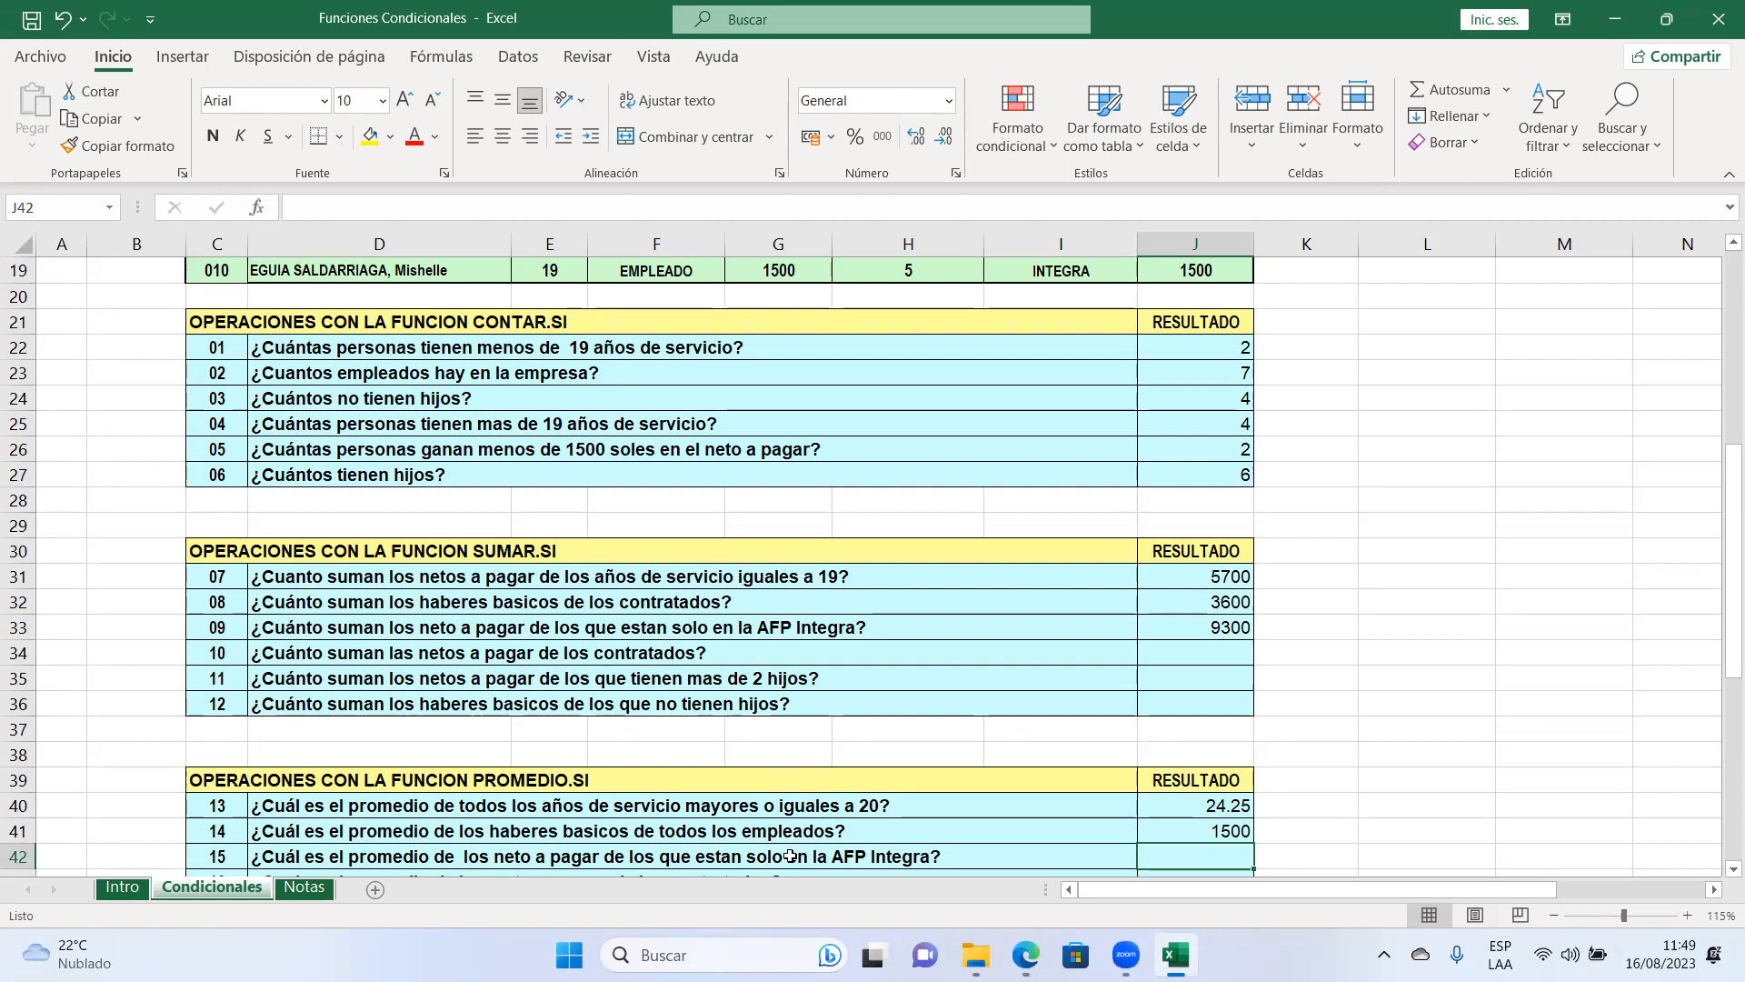
Step: Start question 15's PROMEDIO.SI formula in cell J42 with the AFP range I10:I19 and the criterion "integra"
text(=)
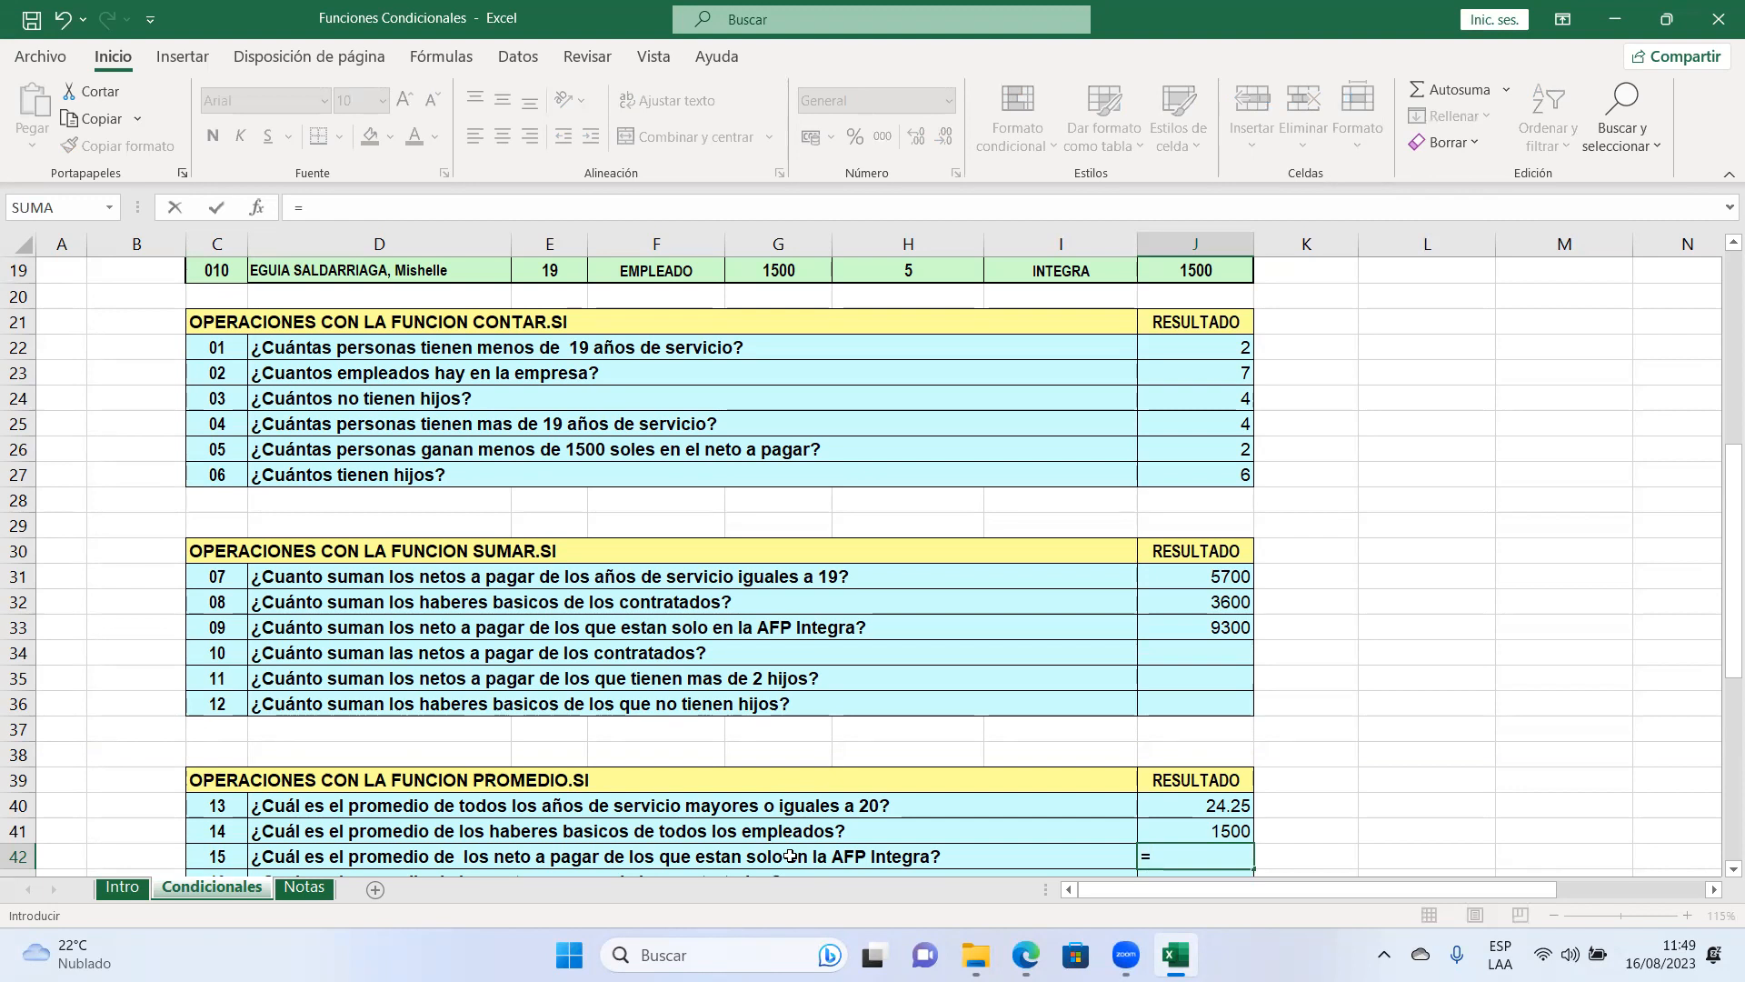
text(promedio)
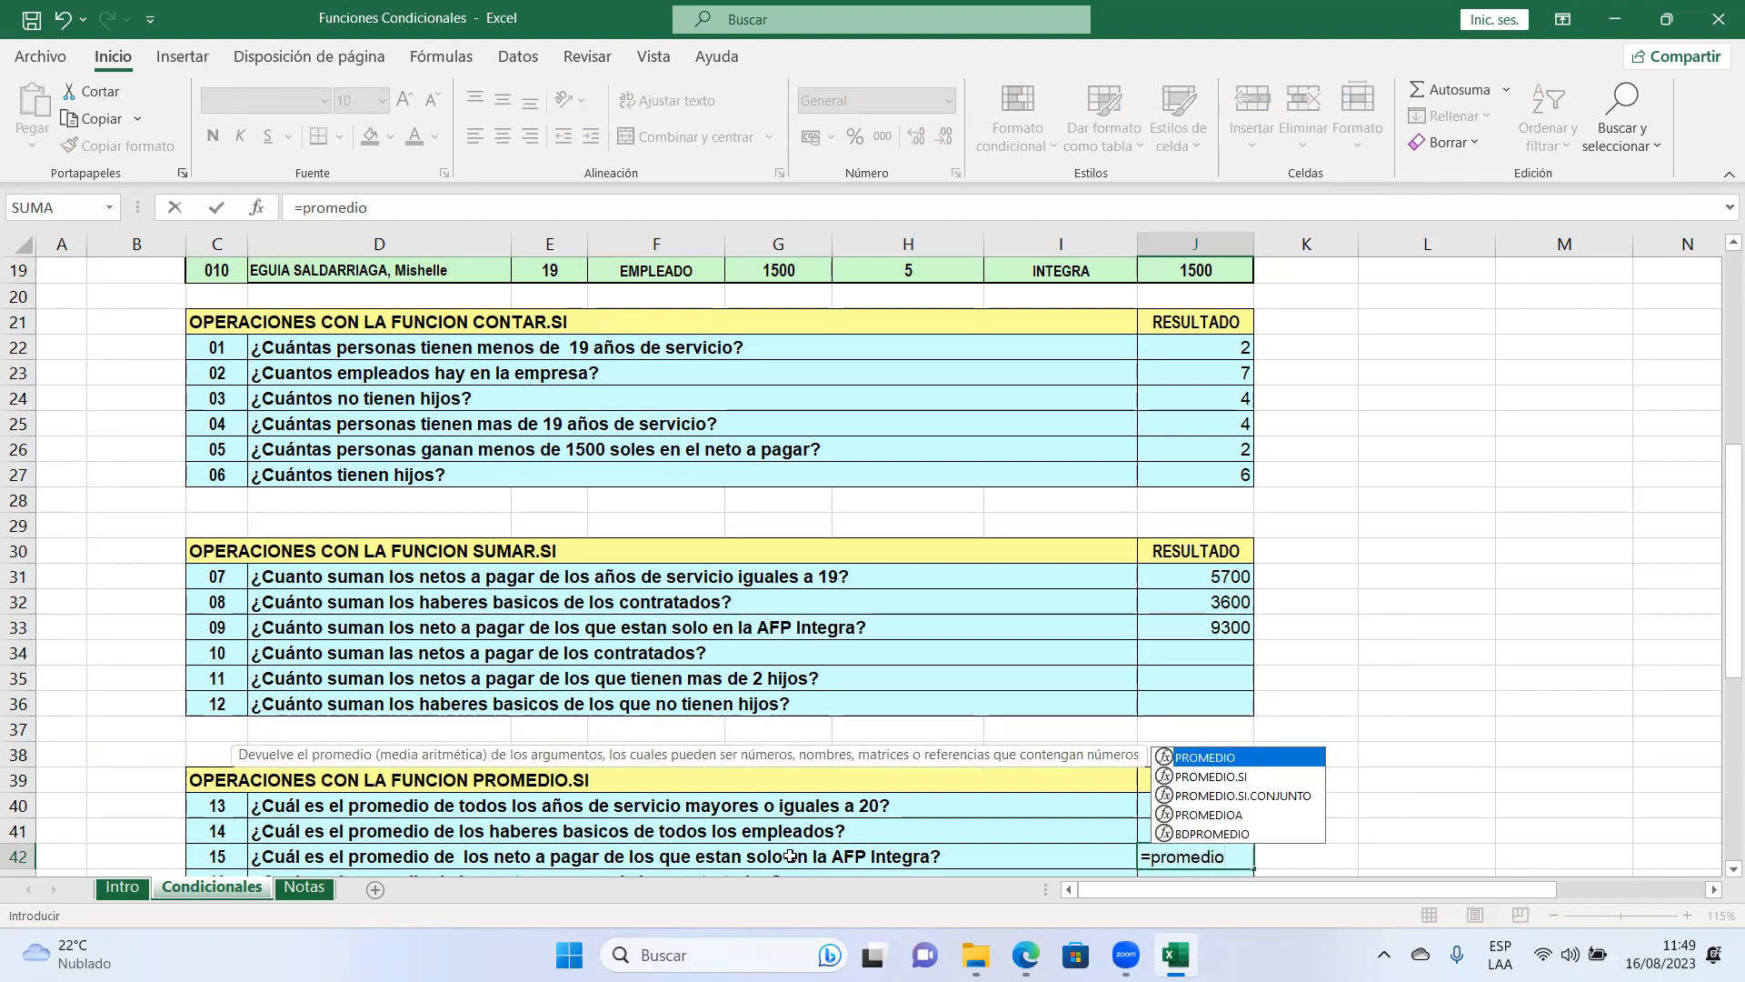
text(.si)
key(Tab)
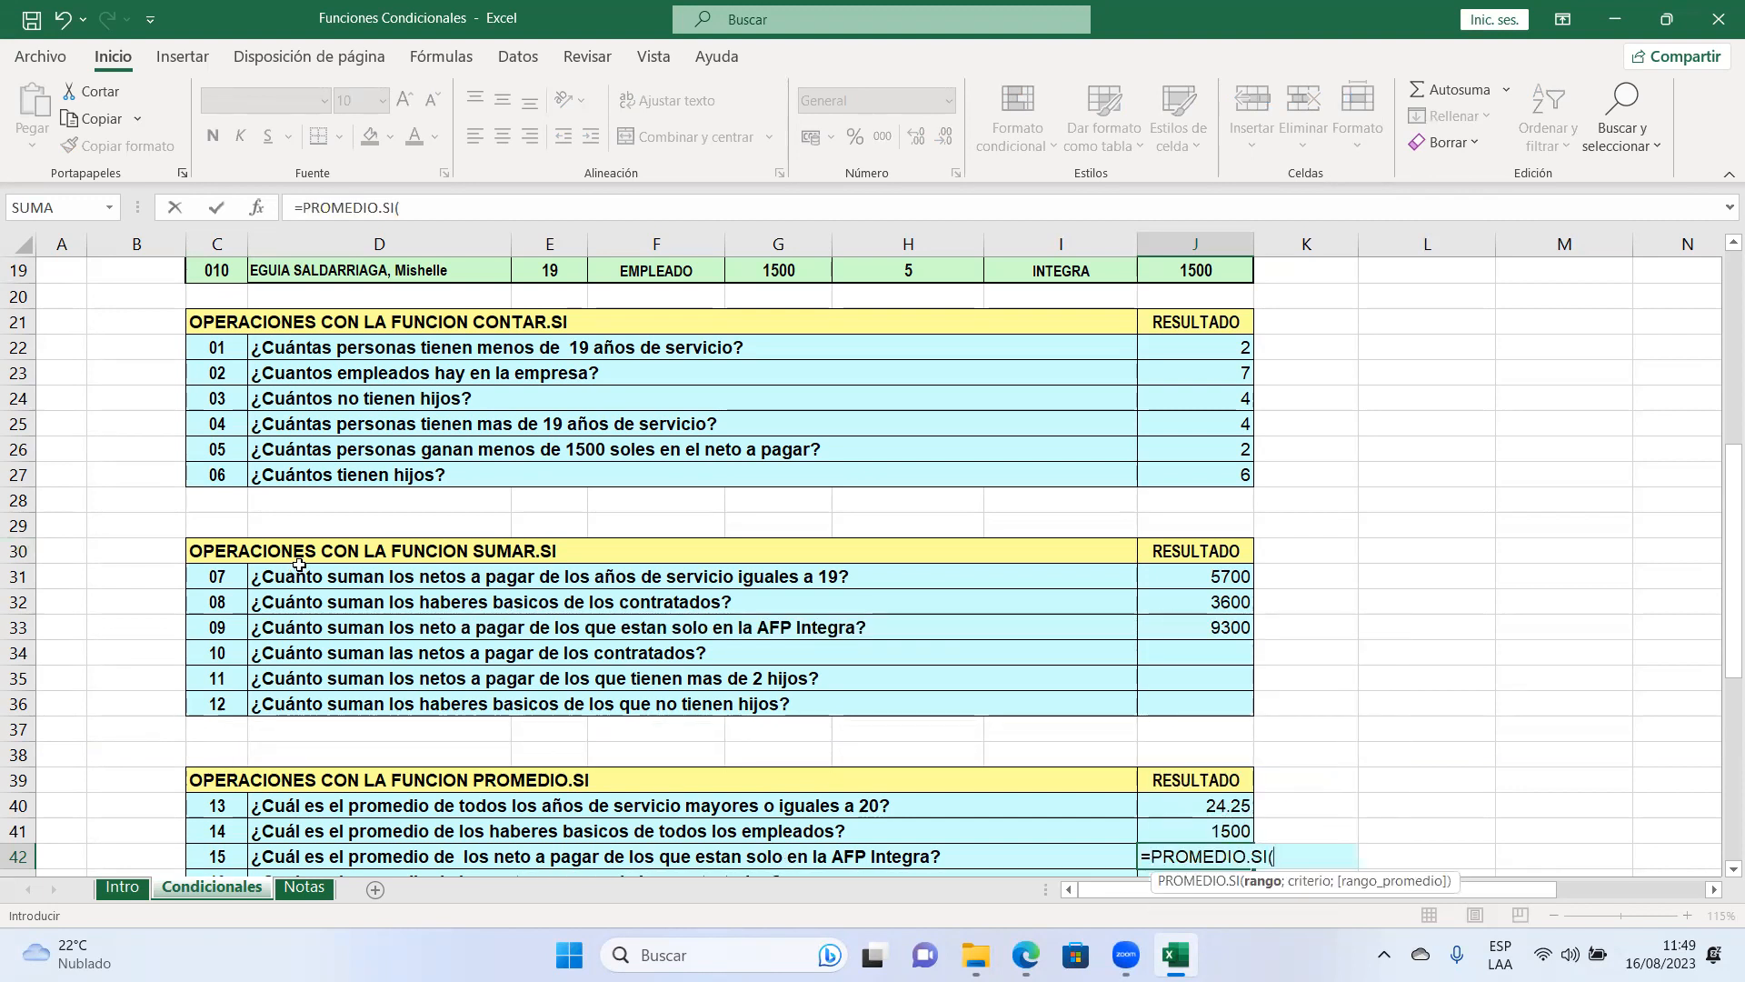
scroll(614, 654, up, 6)
drag(1038, 569, 1046, 787)
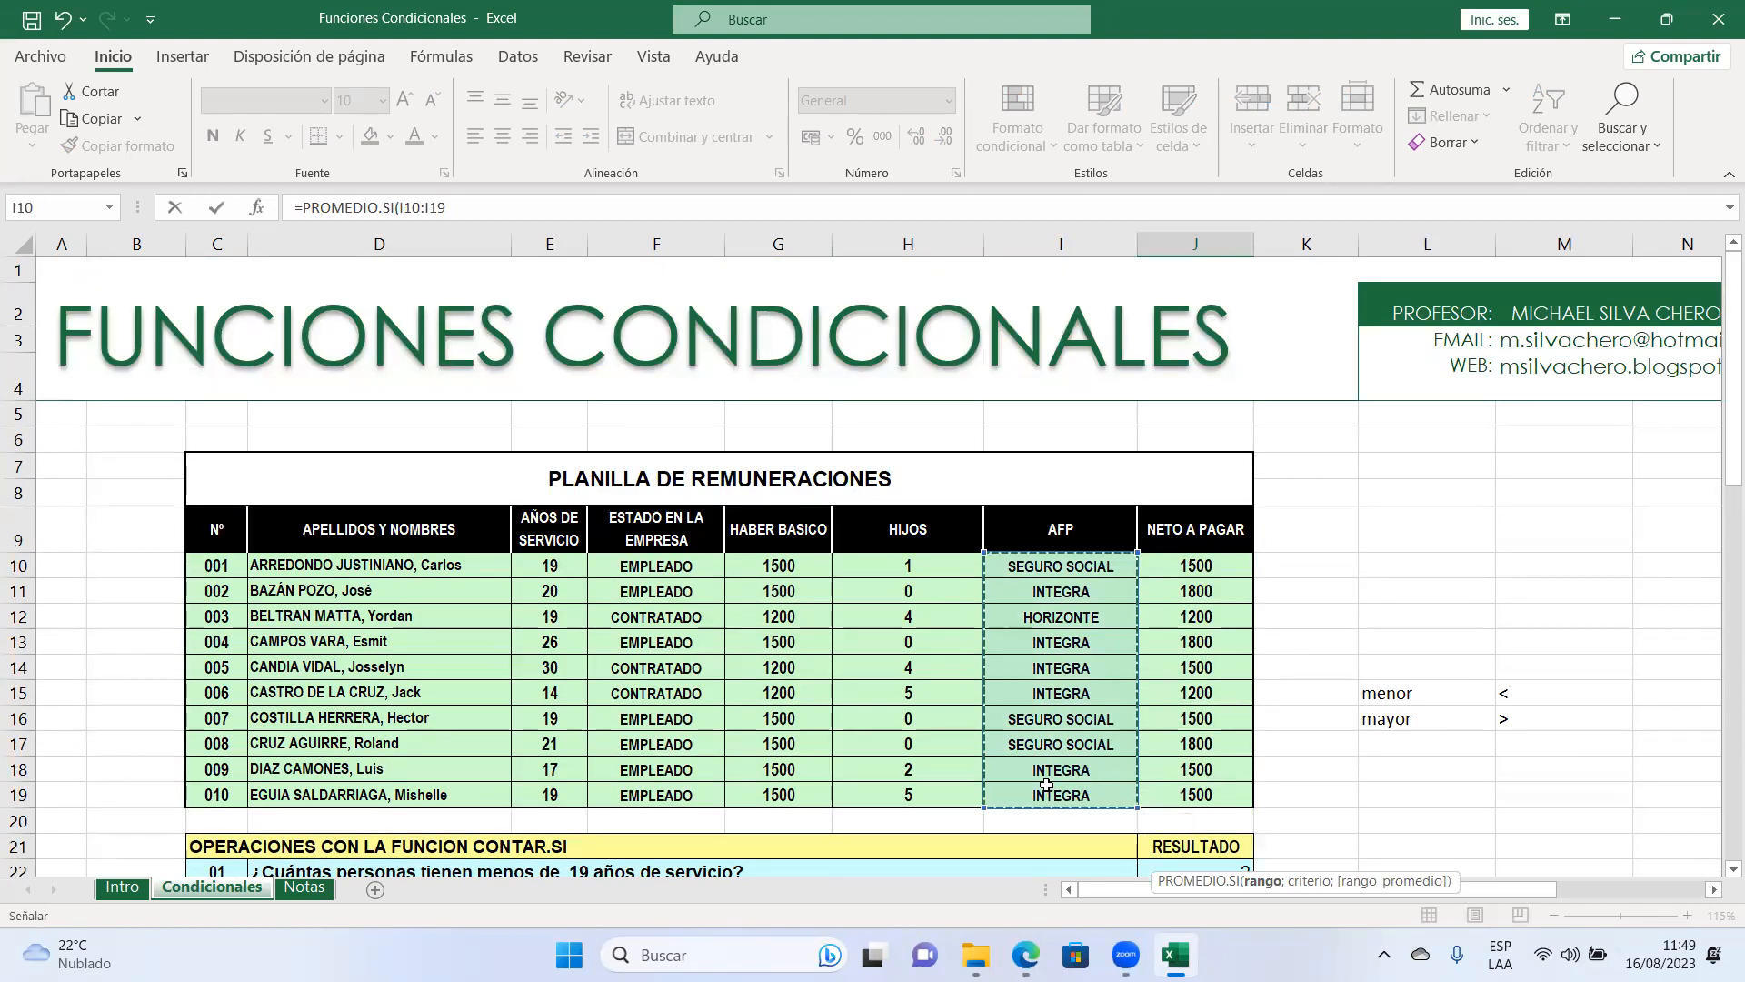
text(;)
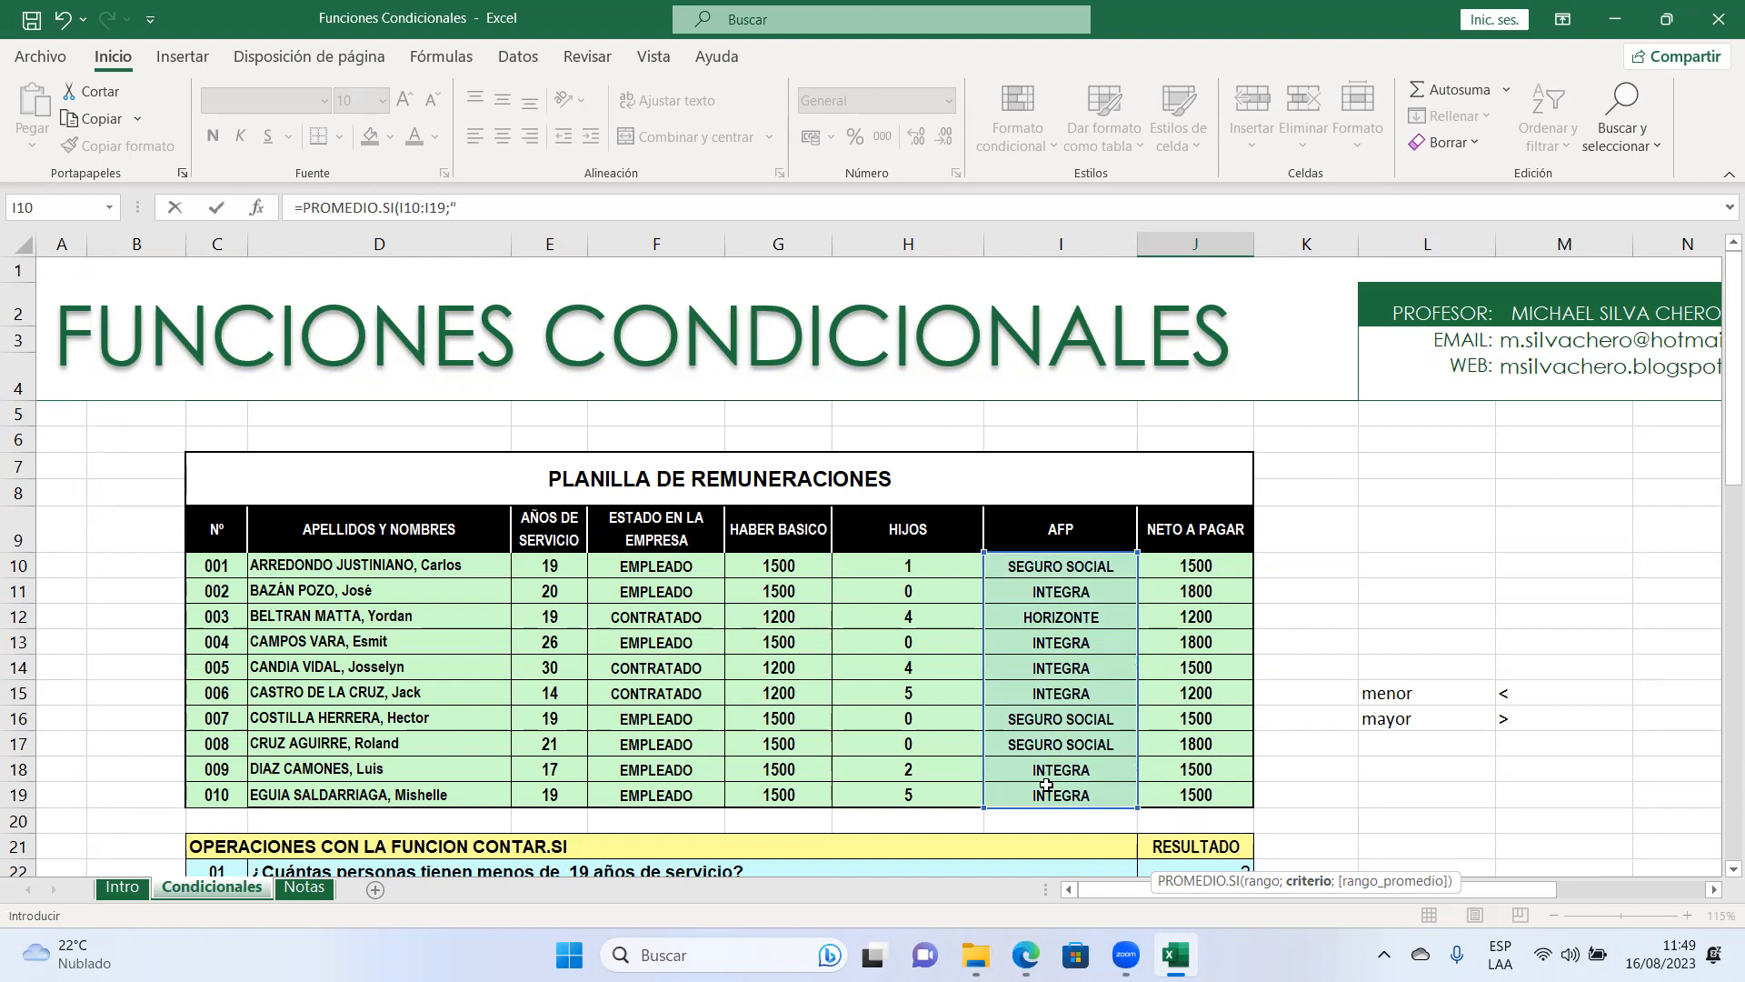
text("integra";)
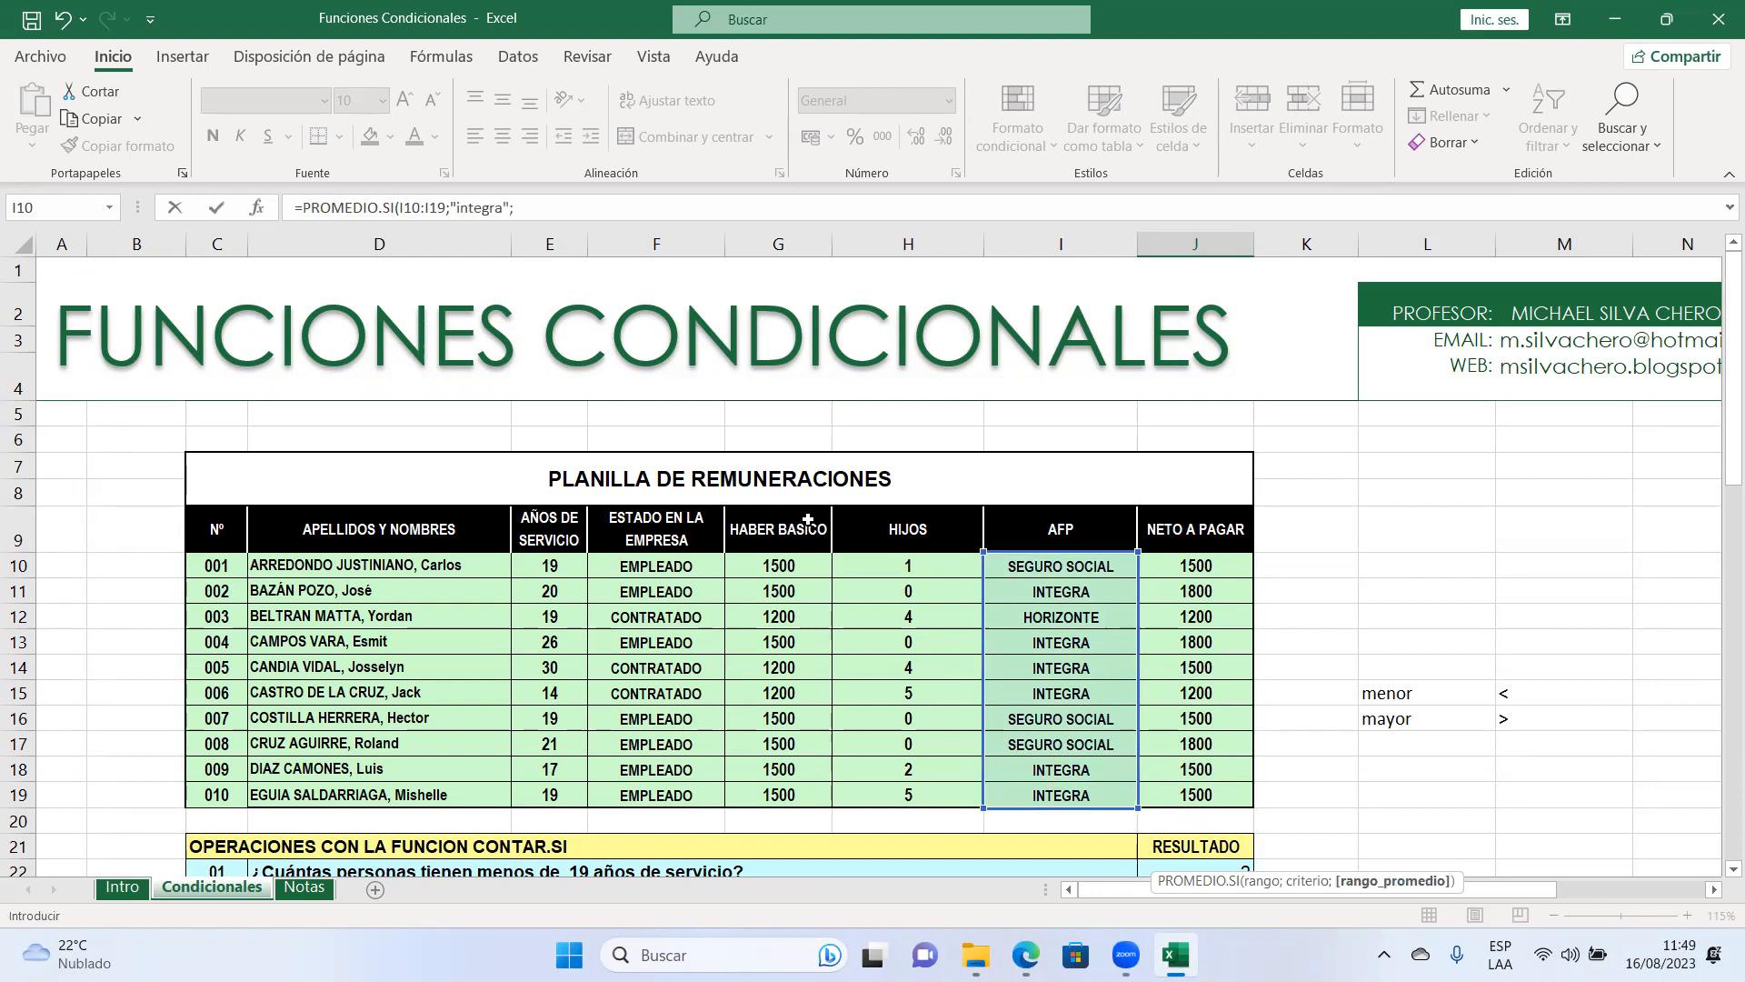
Step: Add the net-pay cells J10:J19 as the average range of question 15's formula and enter it
scroll(822, 809, down, 8)
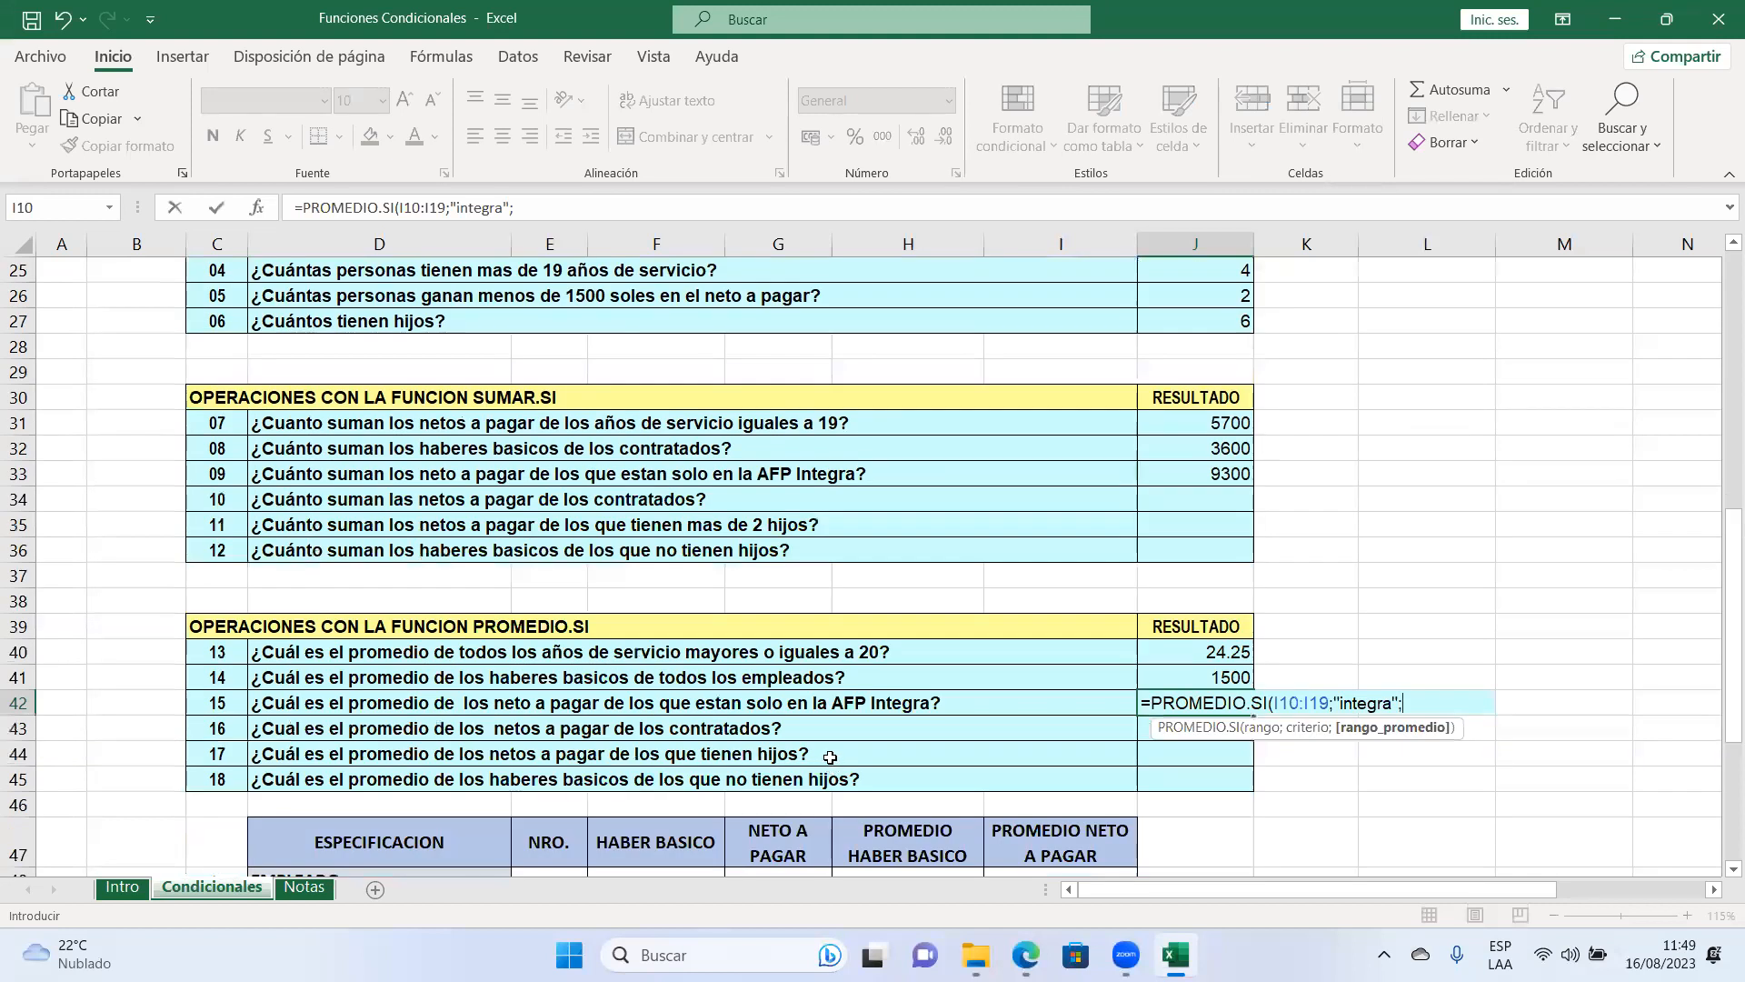
scroll(728, 728, up, 6)
scroll(826, 633, up, 1)
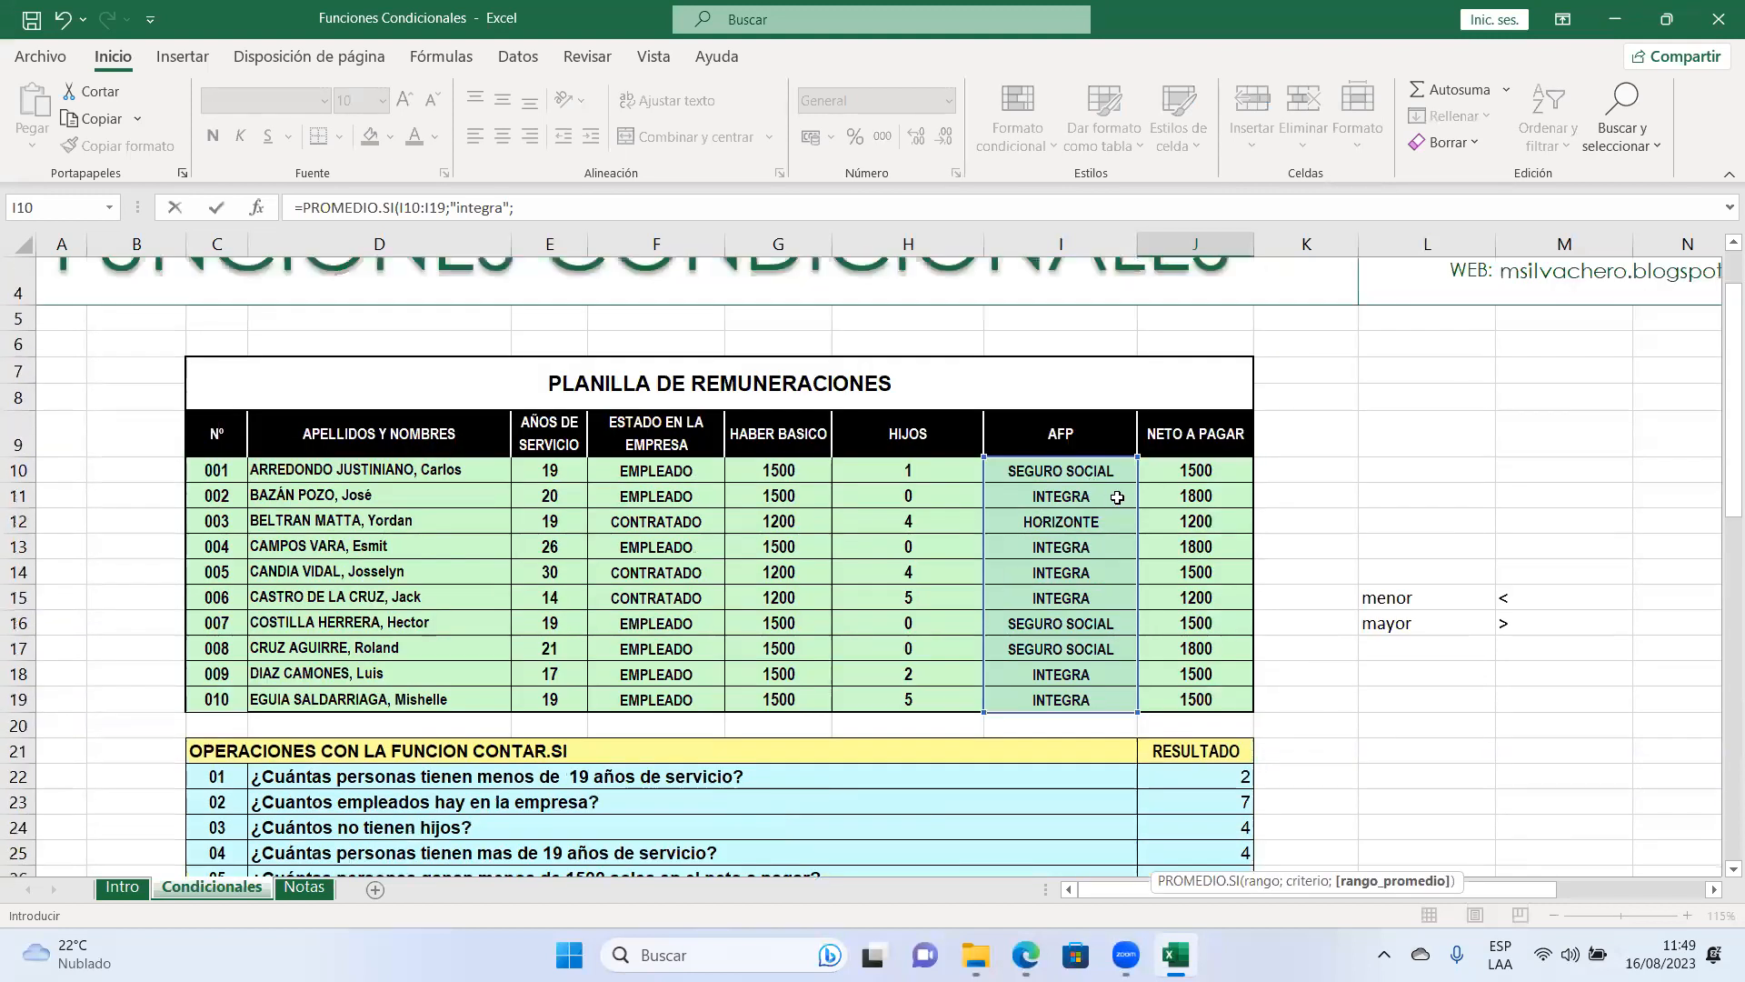
drag(1182, 466, 1188, 699)
scroll(1189, 699, down, 10)
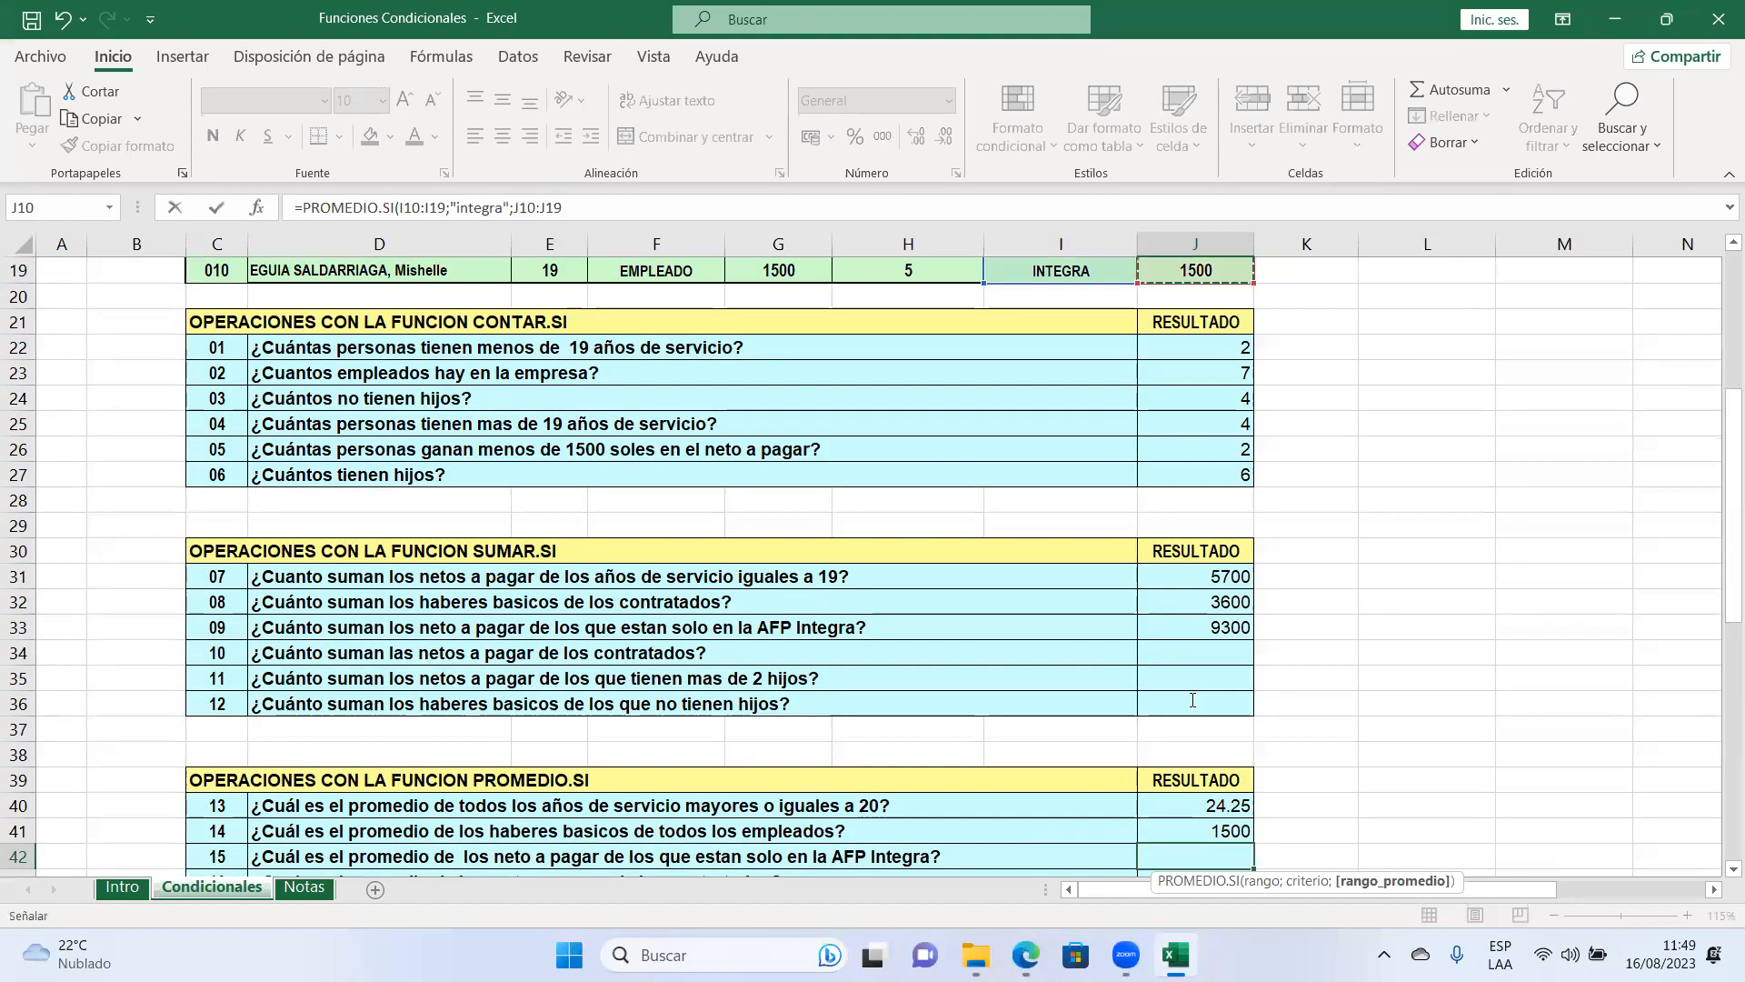
key(Return)
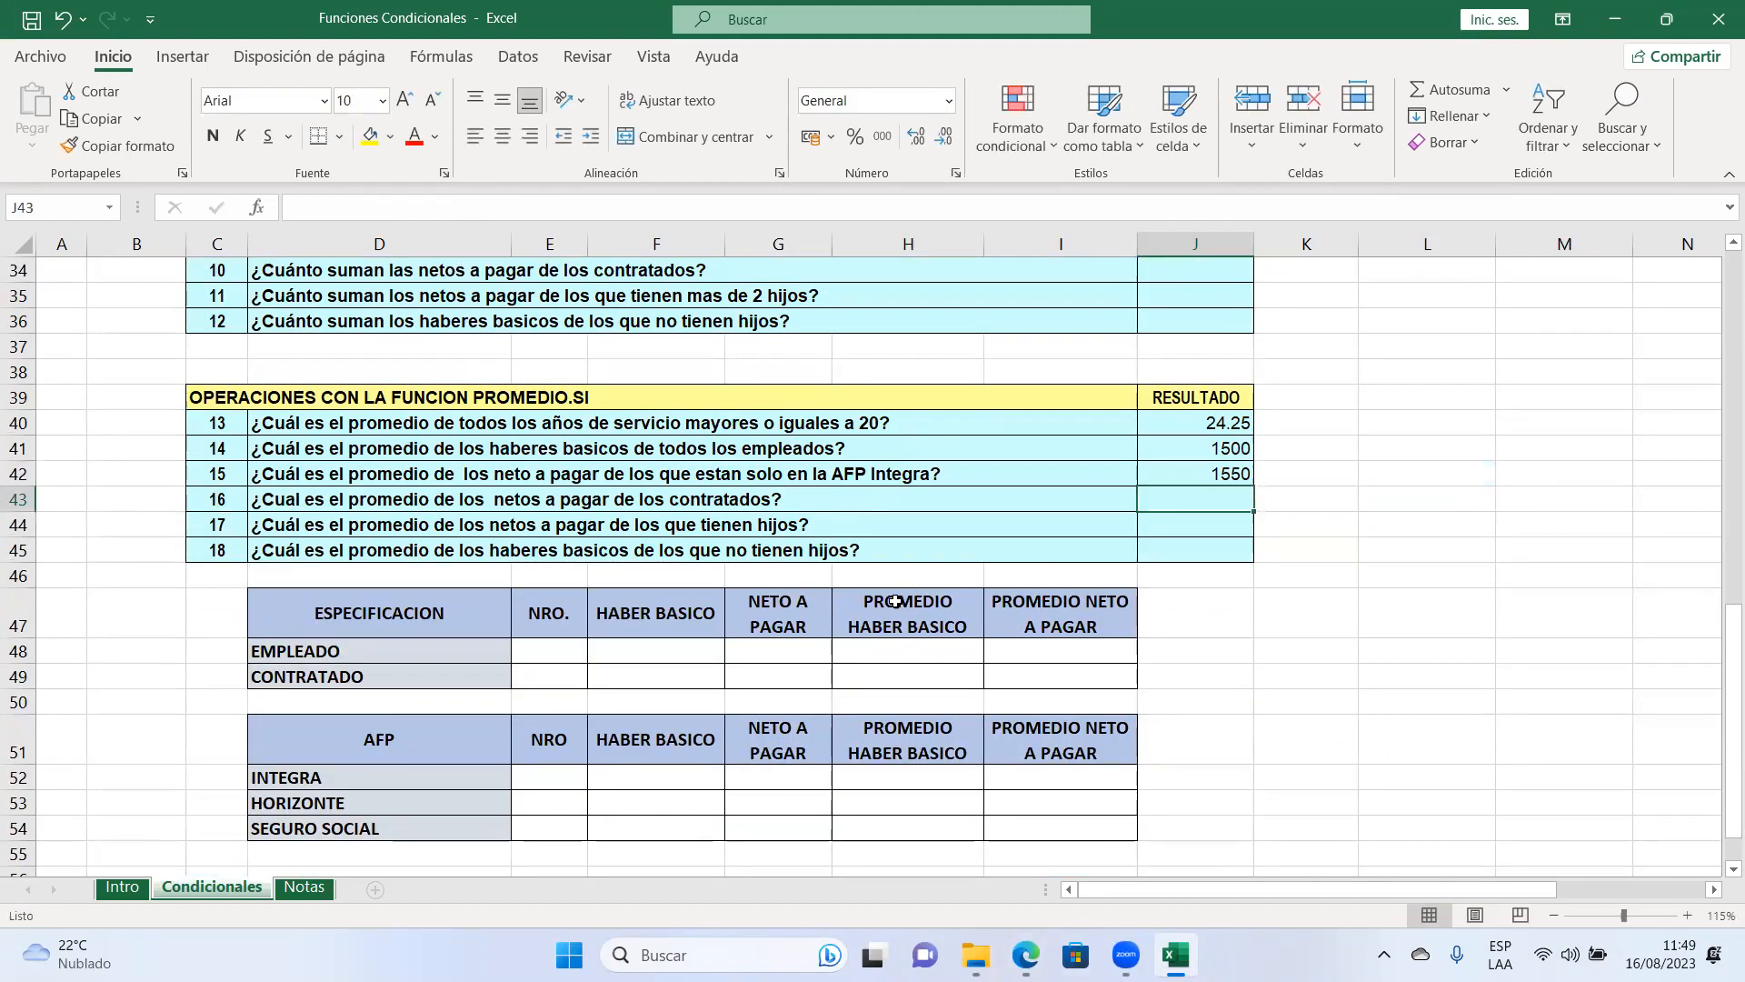
click(571, 652)
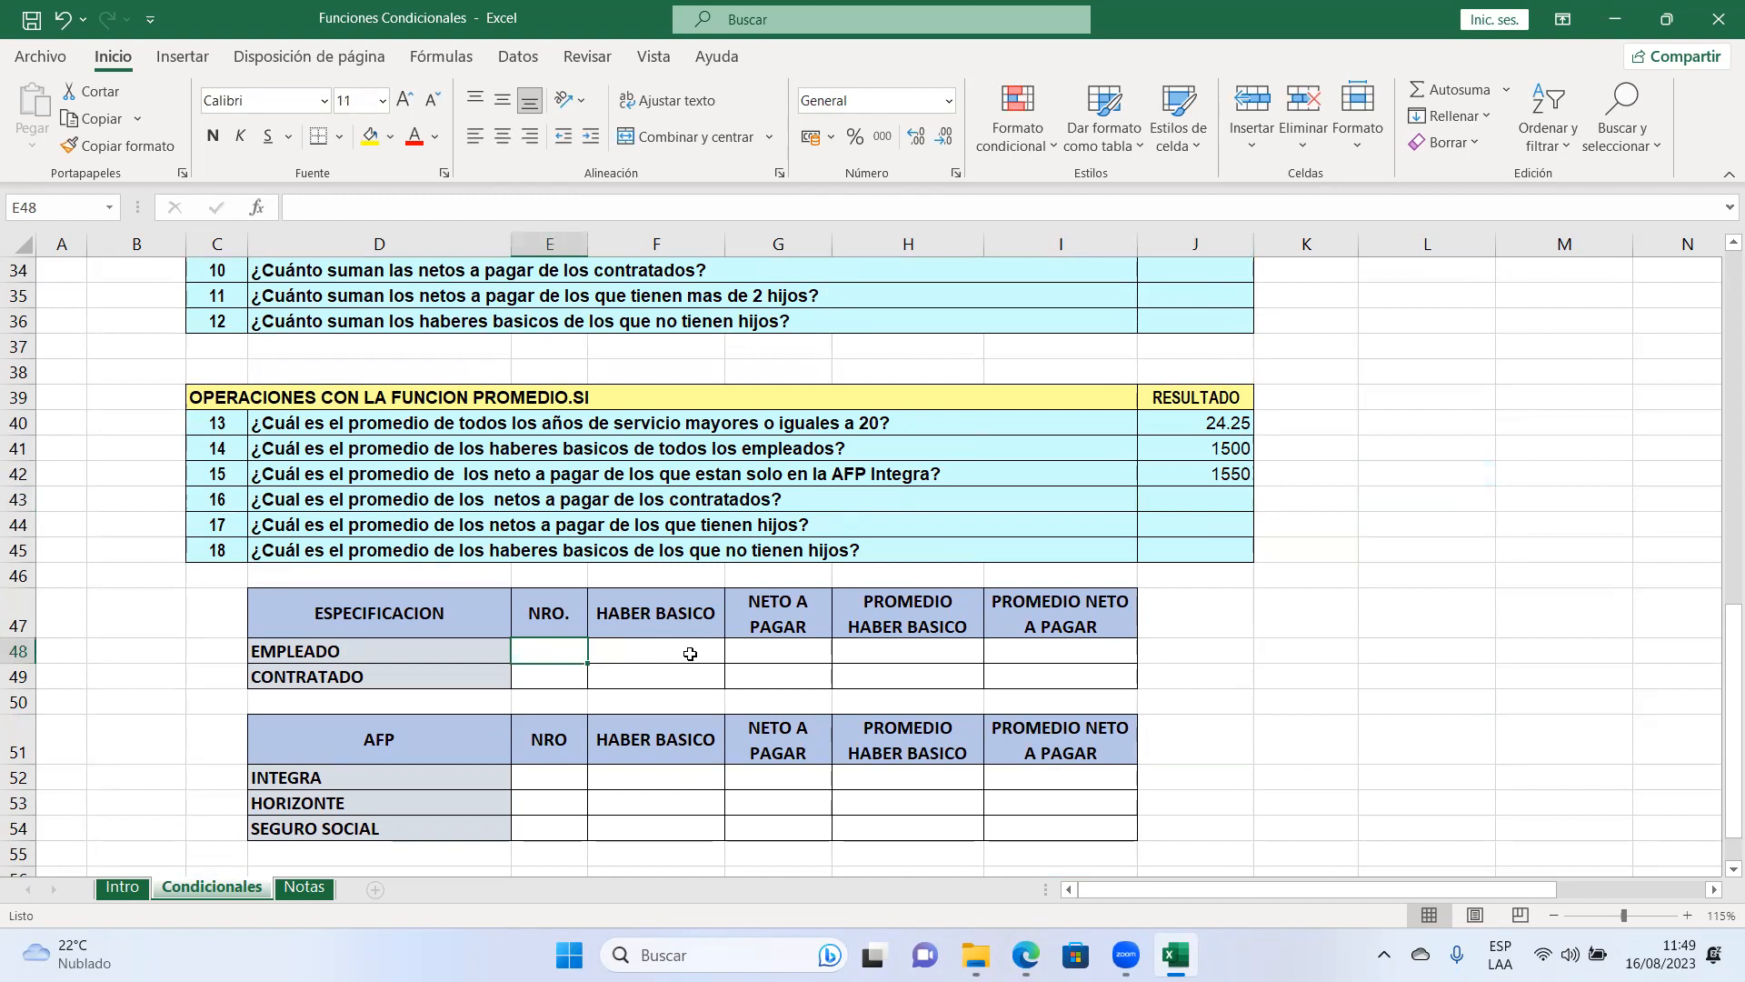
click(783, 669)
click(770, 654)
Step: Count the EMPLEADO staff in summary cell E48 with CONTAR.SI, using the employment-status range F10:F19 and the criterion "empleado"
click(568, 647)
text(=)
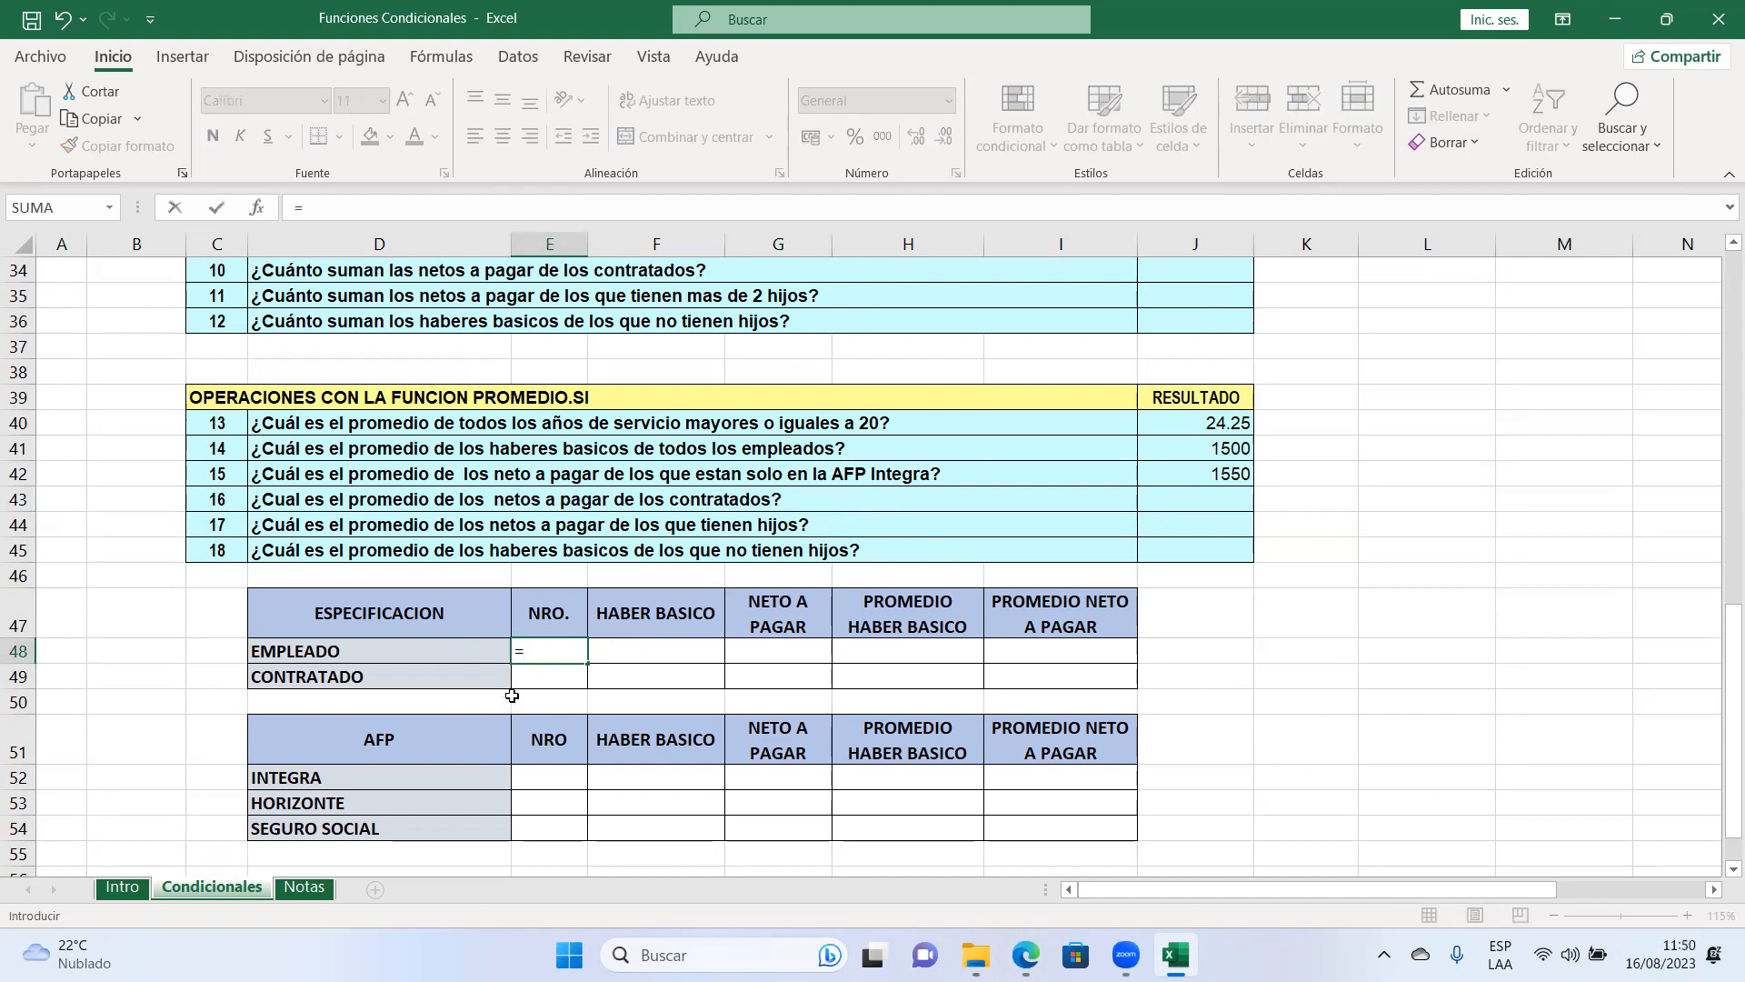
text(contar.s)
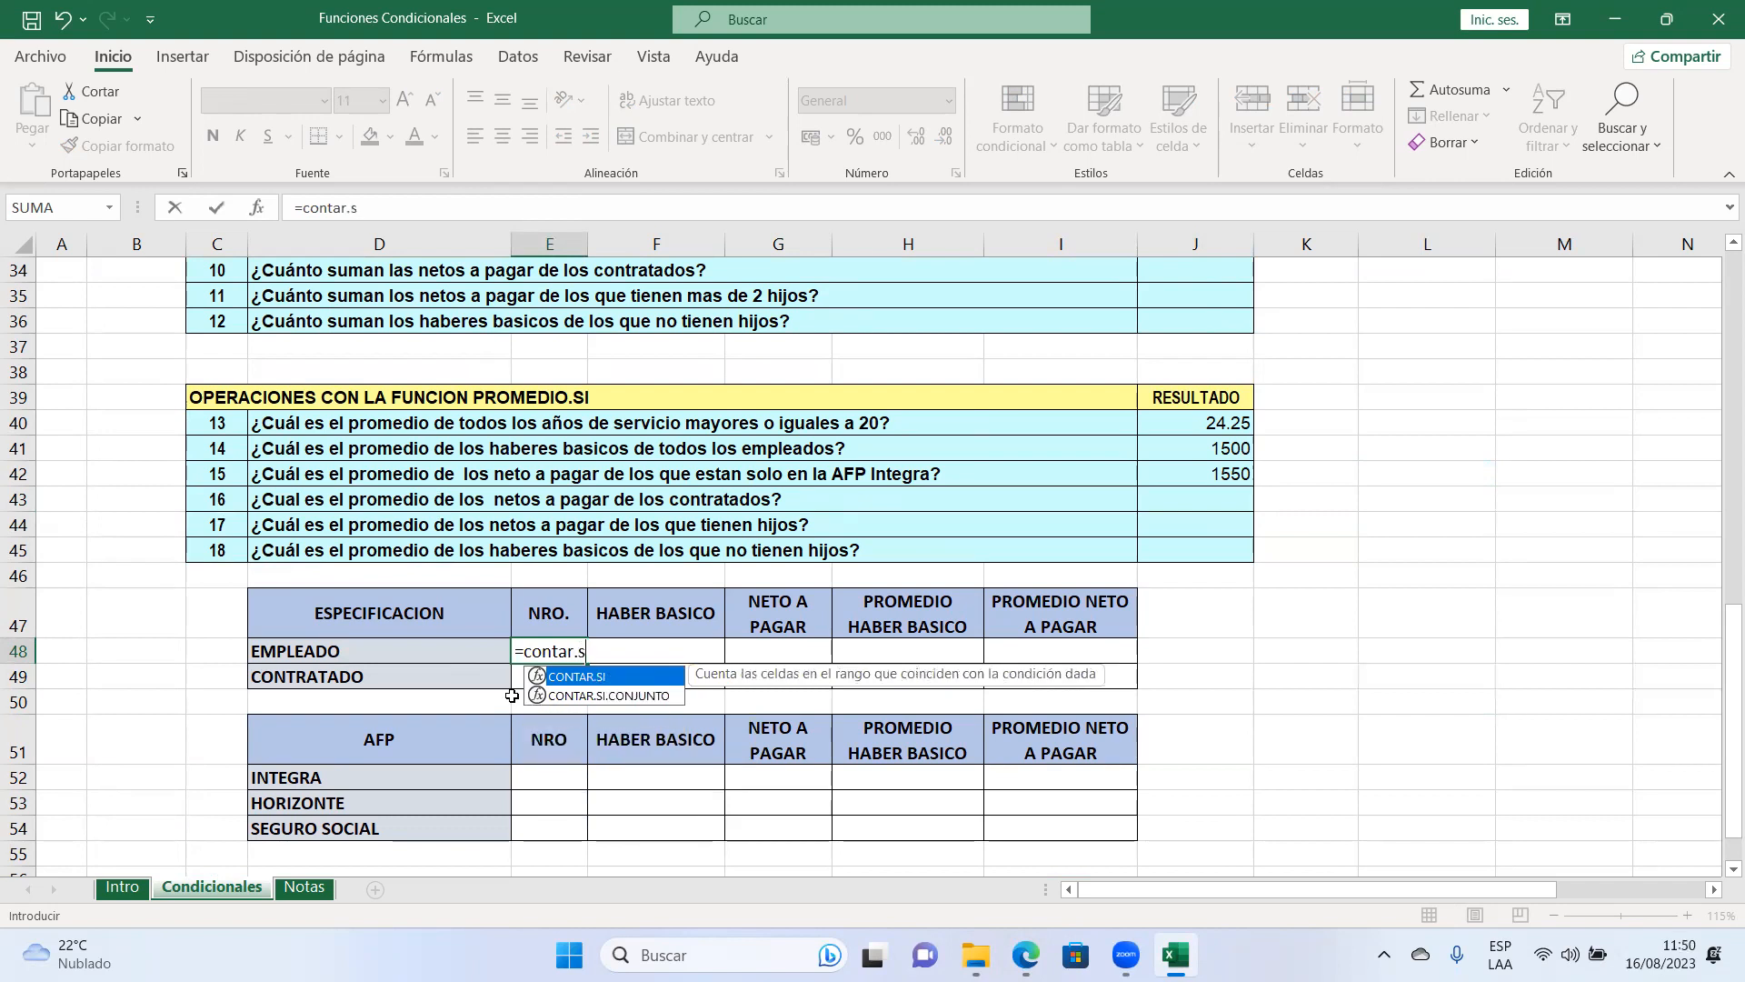
key(Tab)
scroll(573, 563, up, 5)
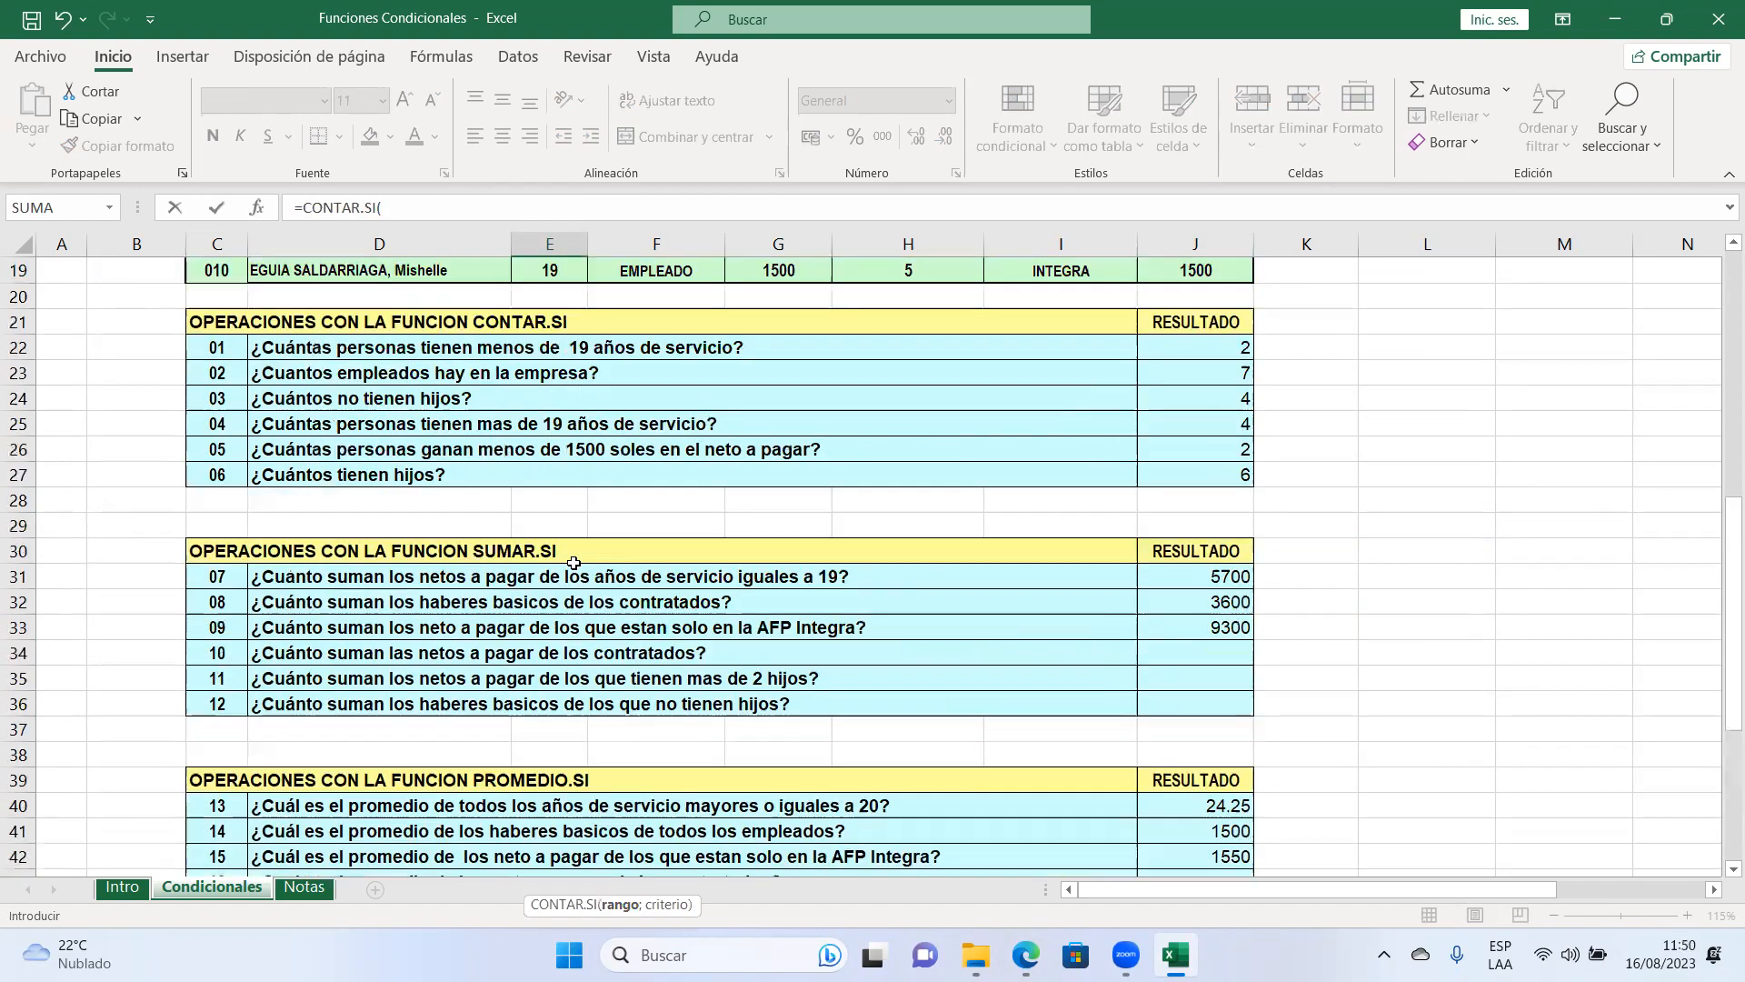
scroll(573, 563, up, 4)
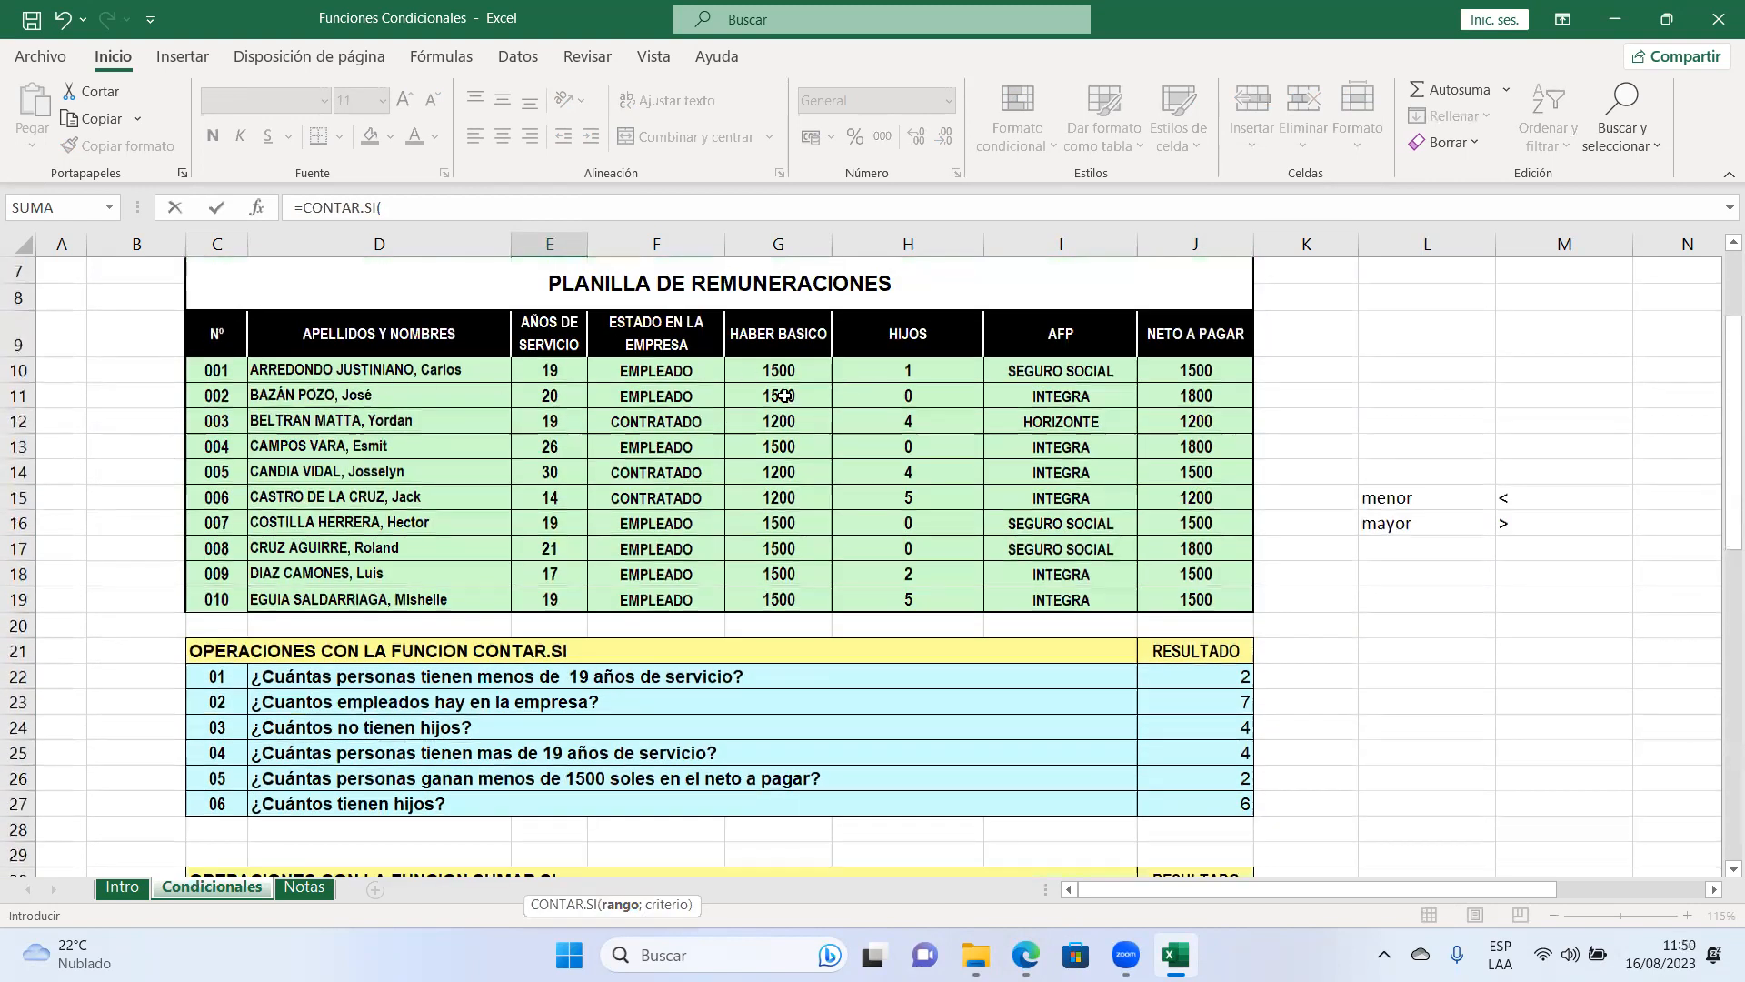
drag(662, 371, 682, 580)
text(;"e)
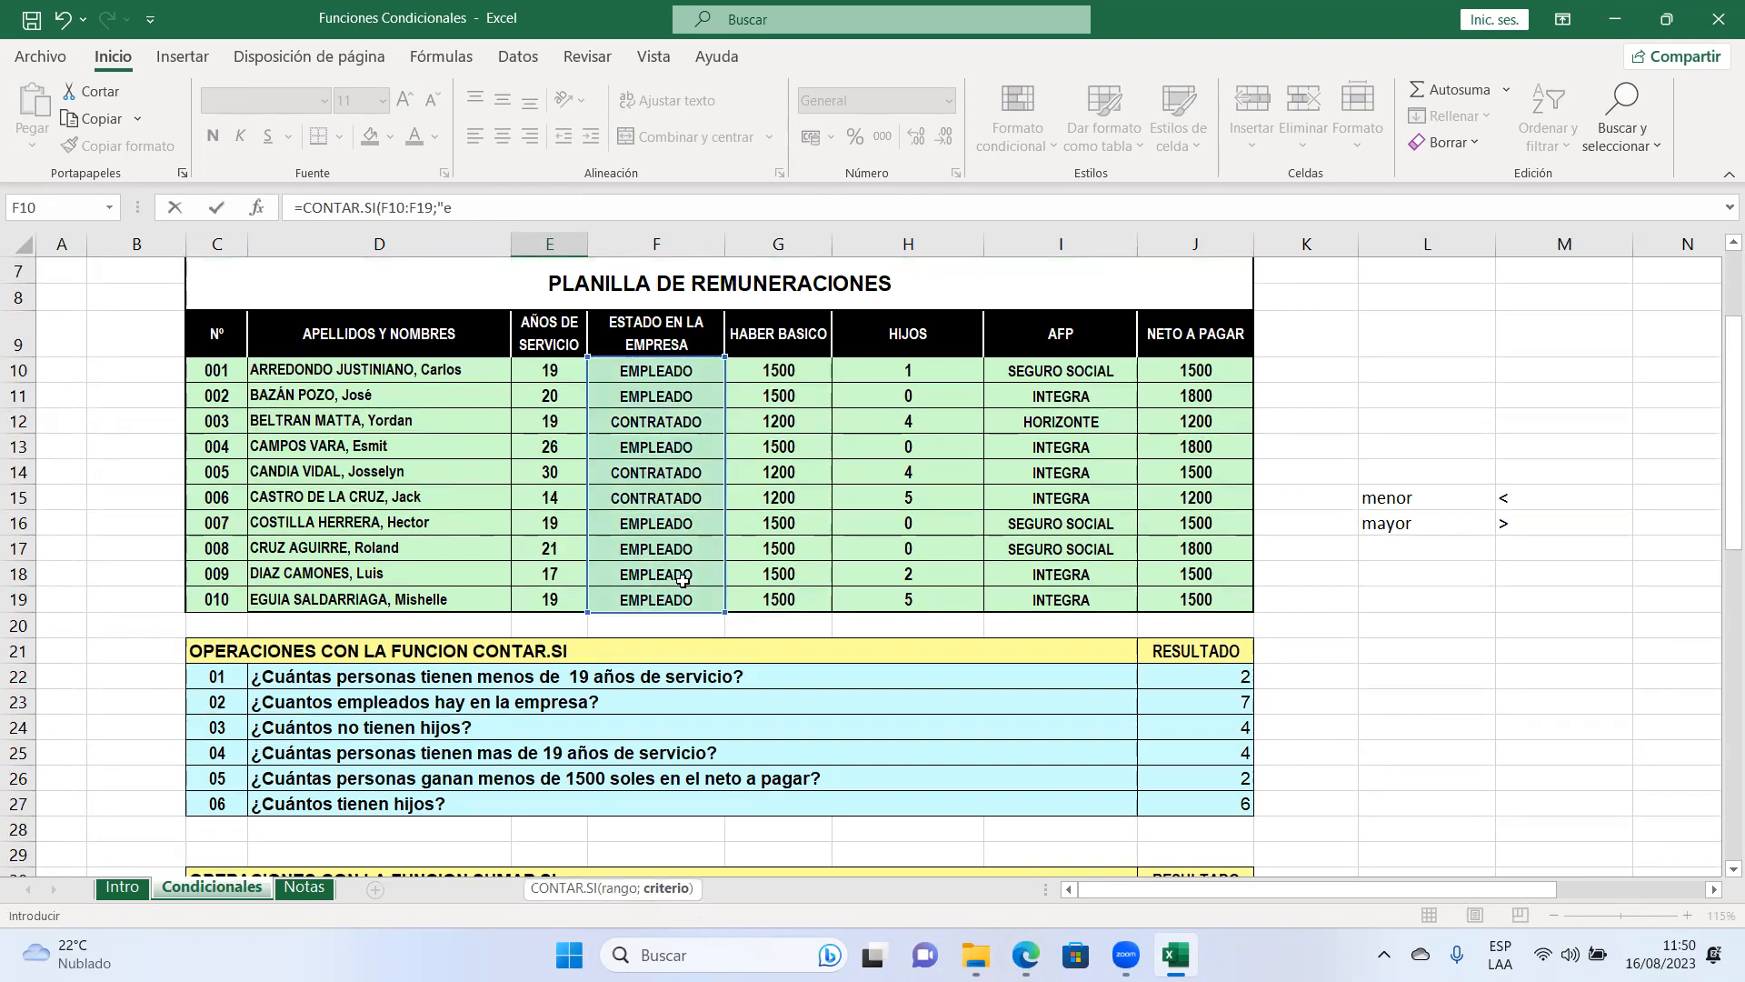
text(mpleado"))
key(Return)
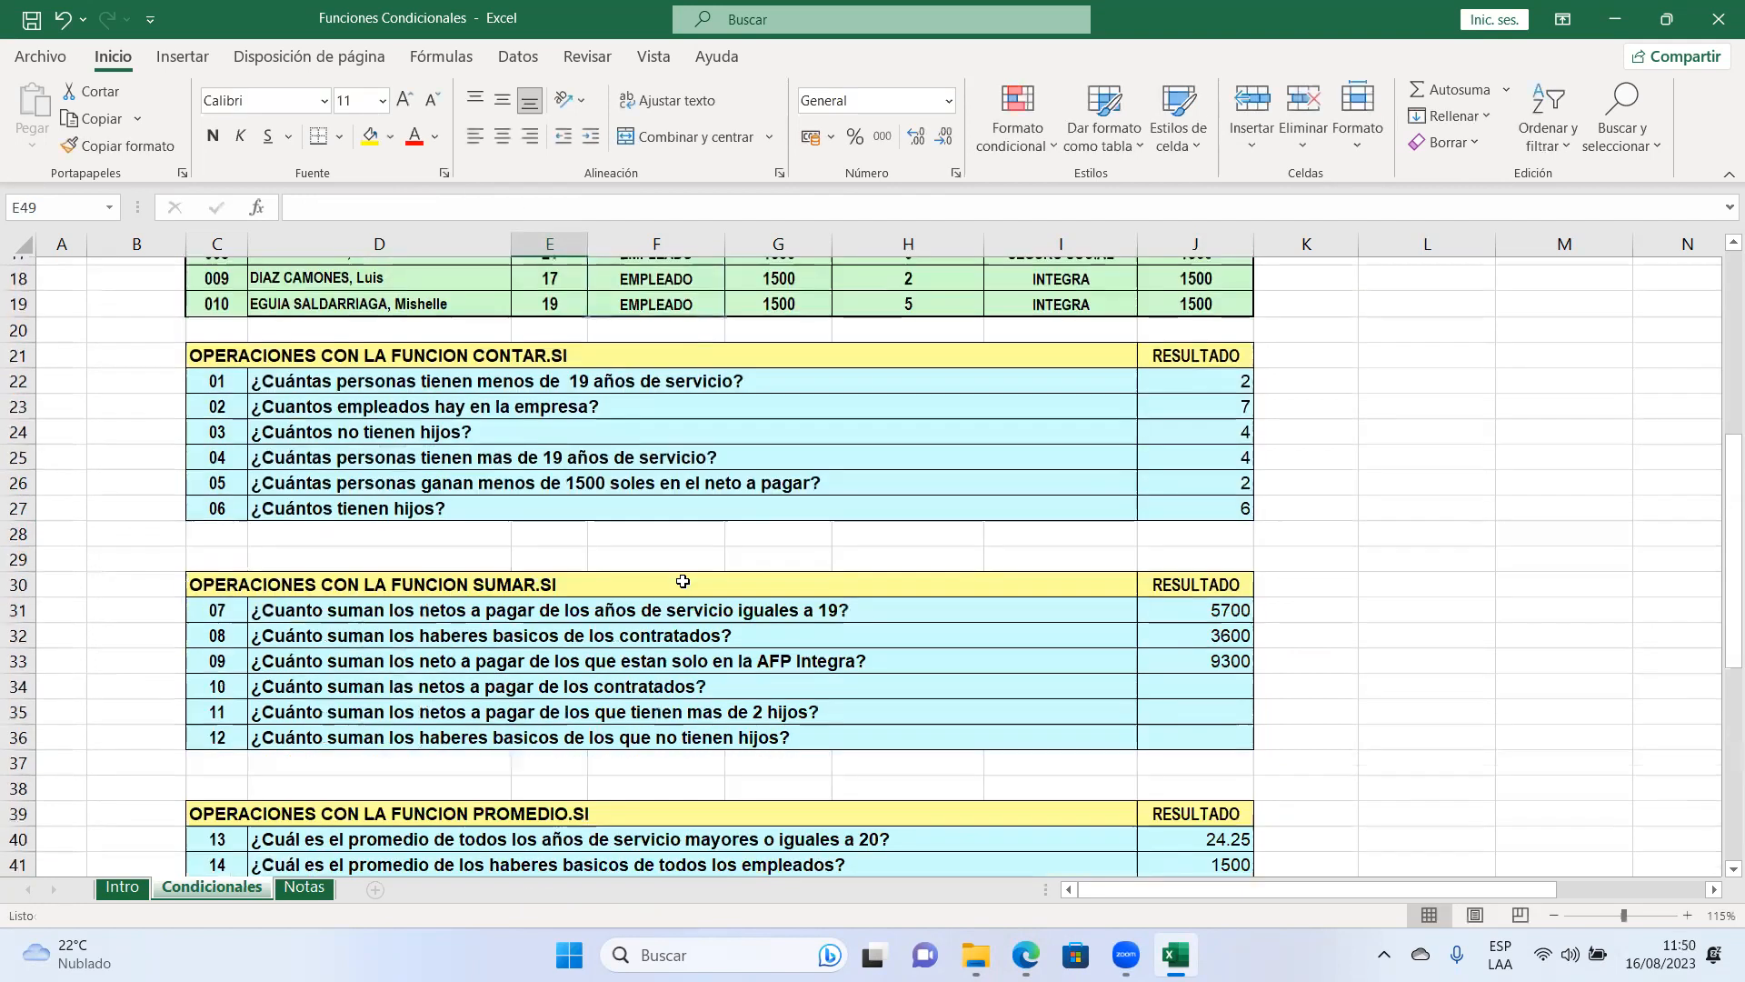
click(573, 830)
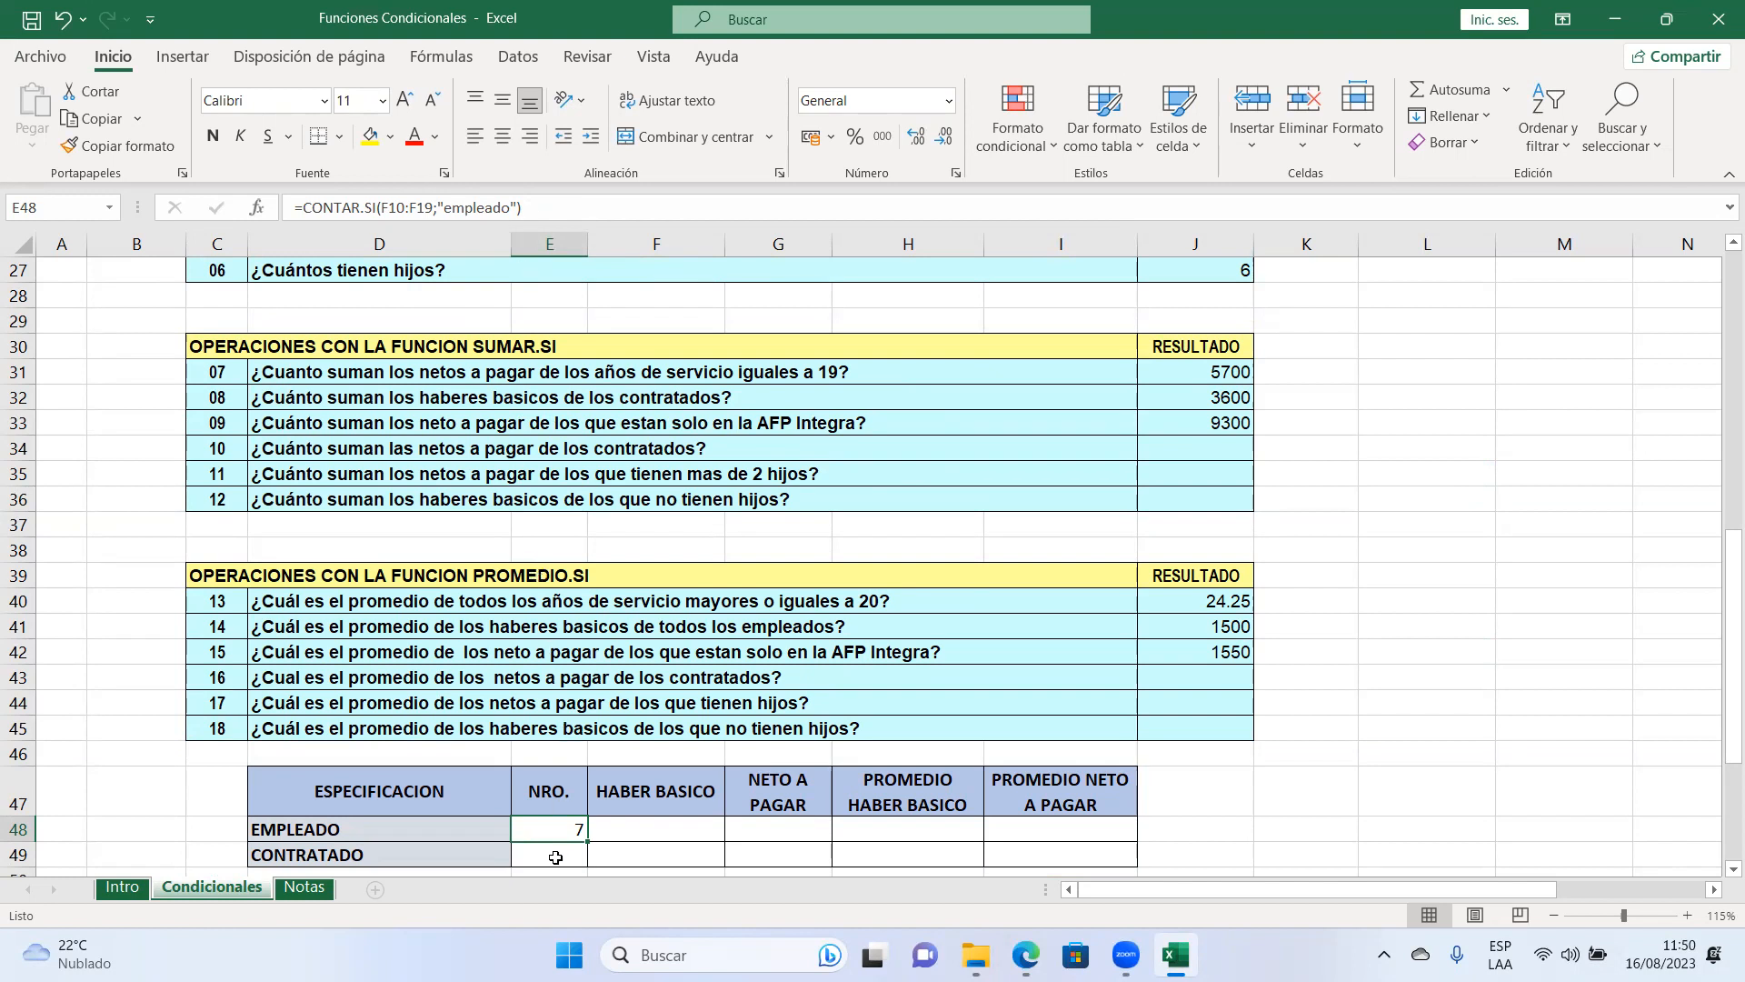
Step: Start a SUMAR.SI formula in the EMPLEADO row's HABER BASICO cell F48 with the range F10:F19 and the criterion "empleado"
click(648, 832)
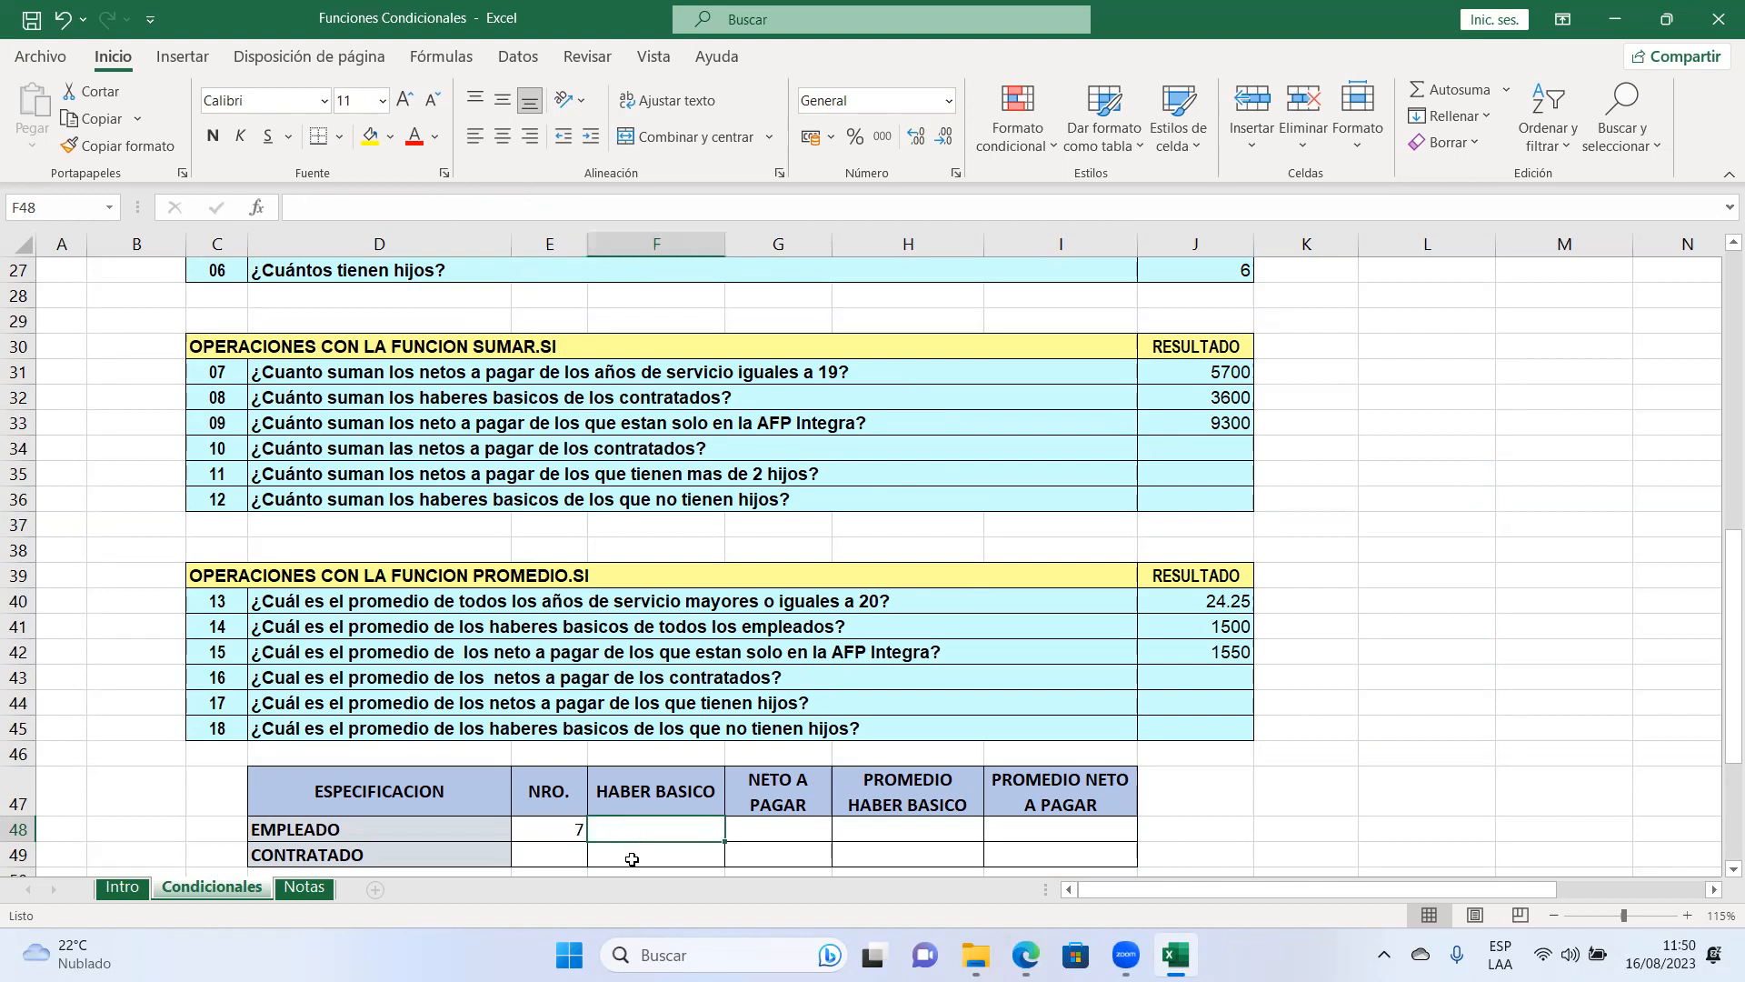
text(=su)
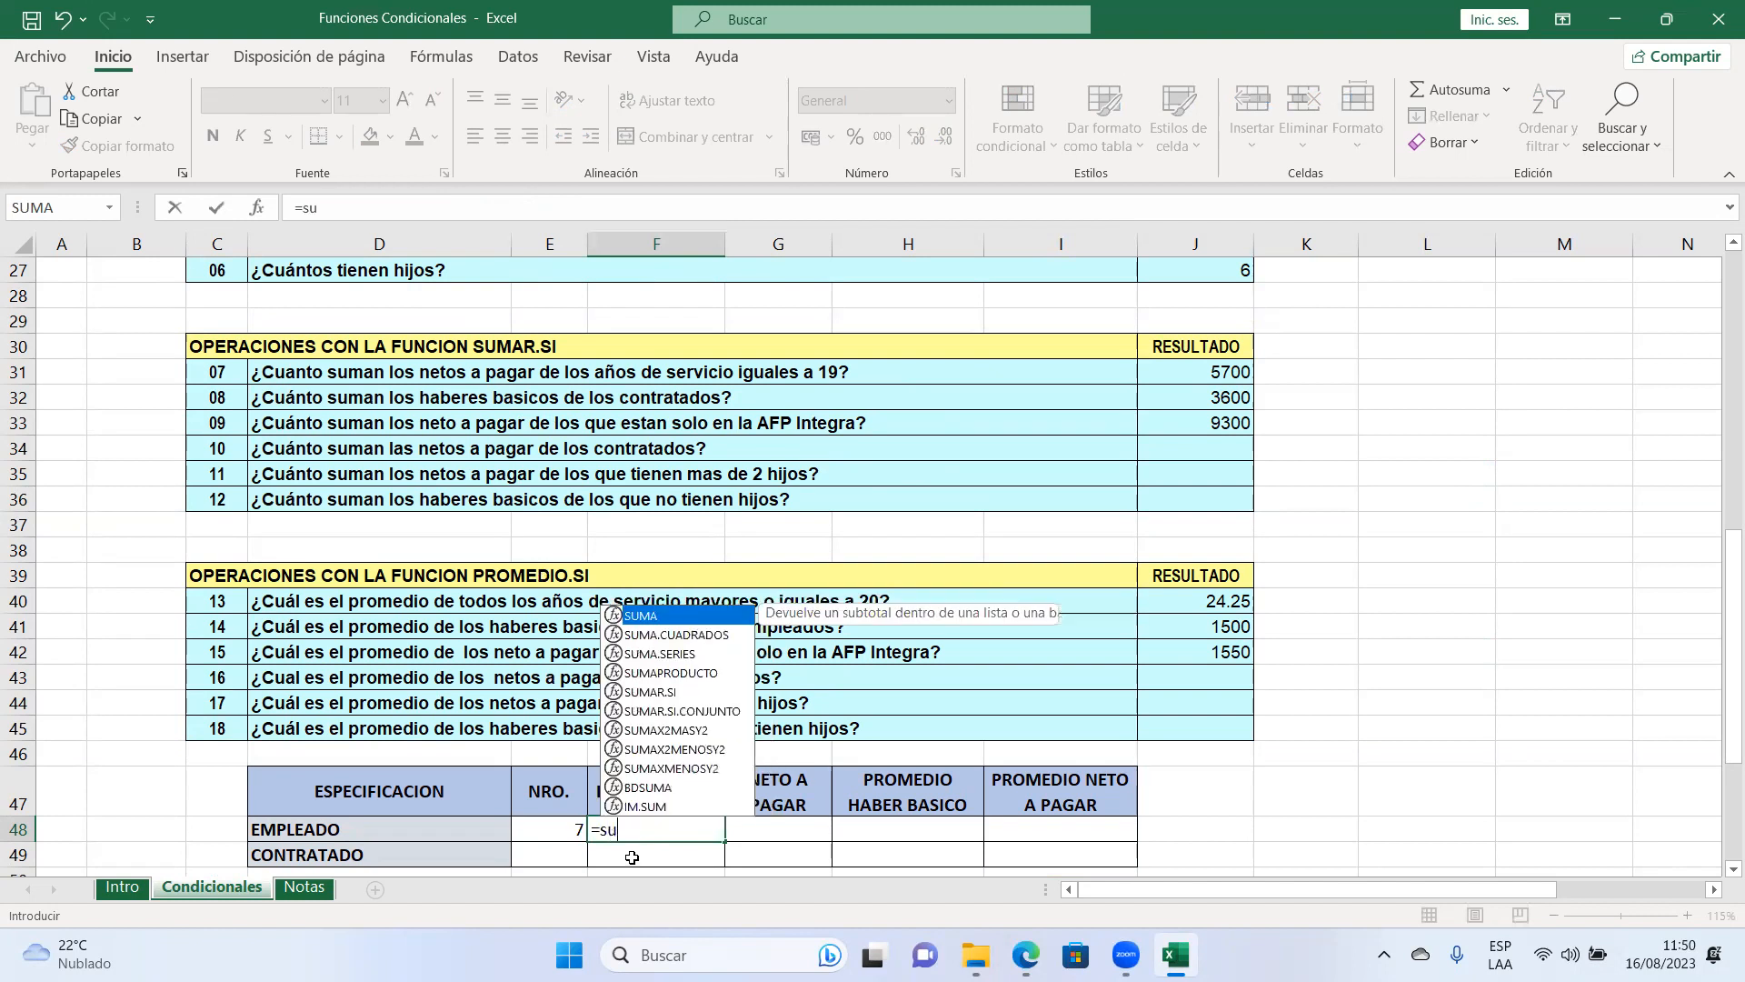
text(mar.si)
key(Tab)
scroll(690, 708, up, 1)
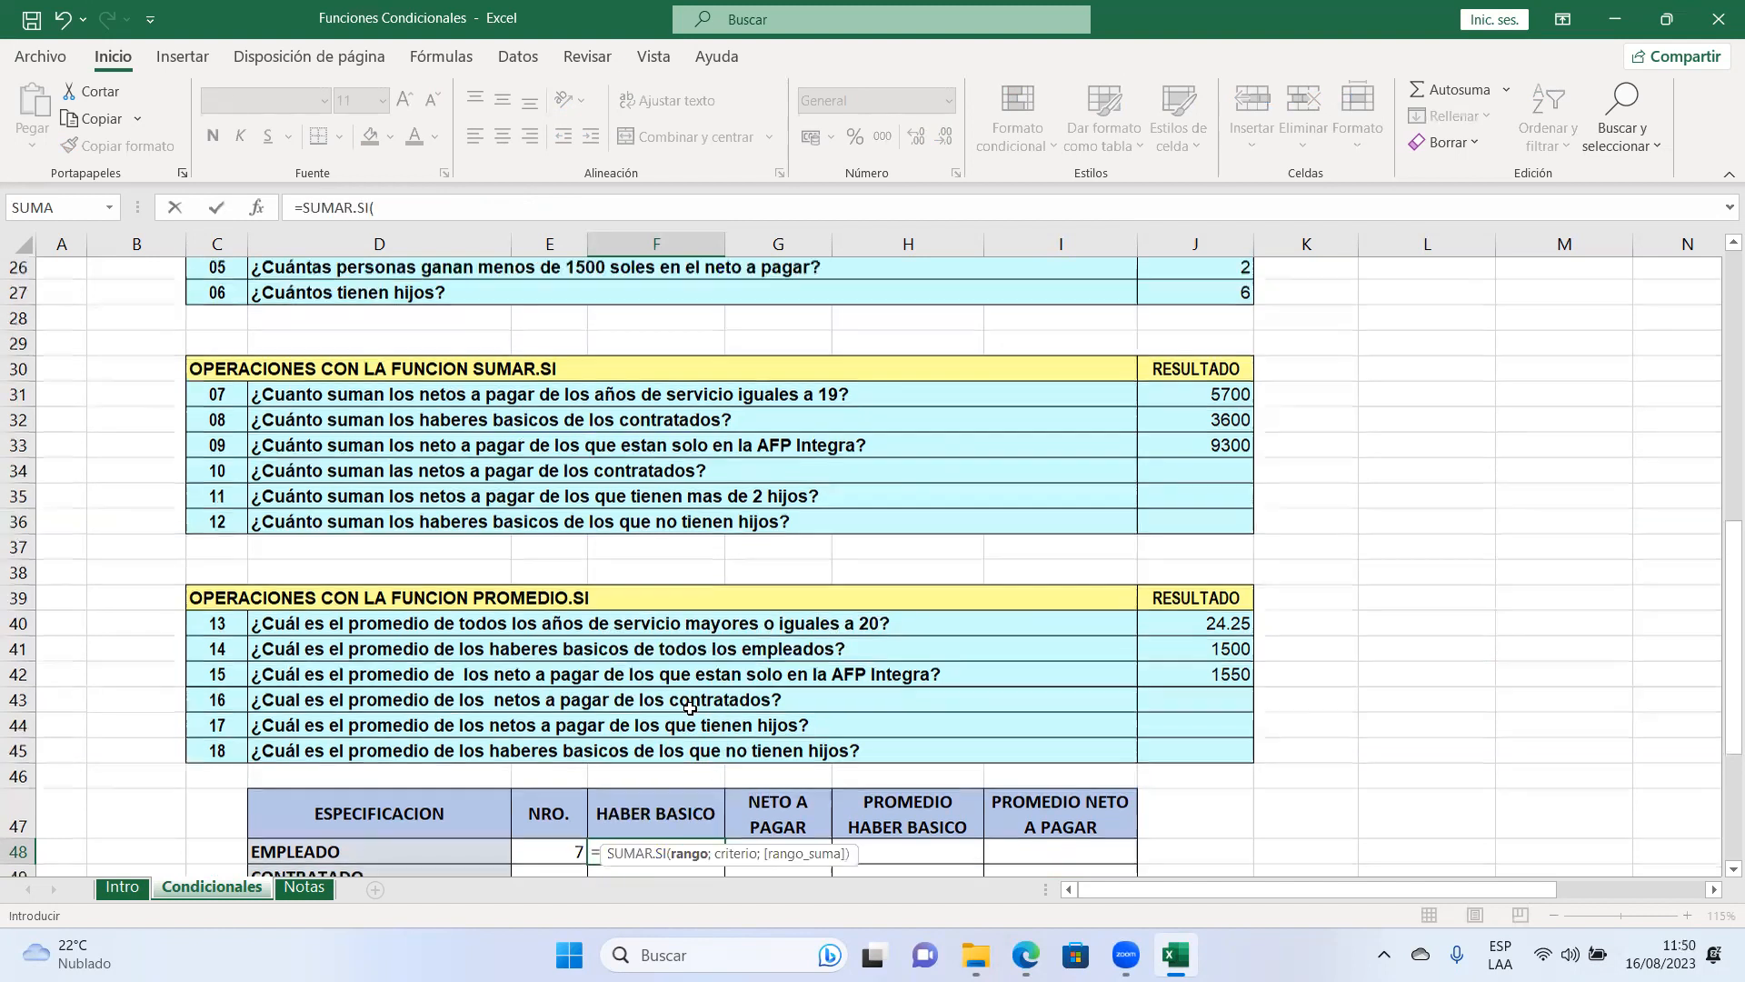
scroll(690, 708, up, 6)
scroll(691, 706, down, 8)
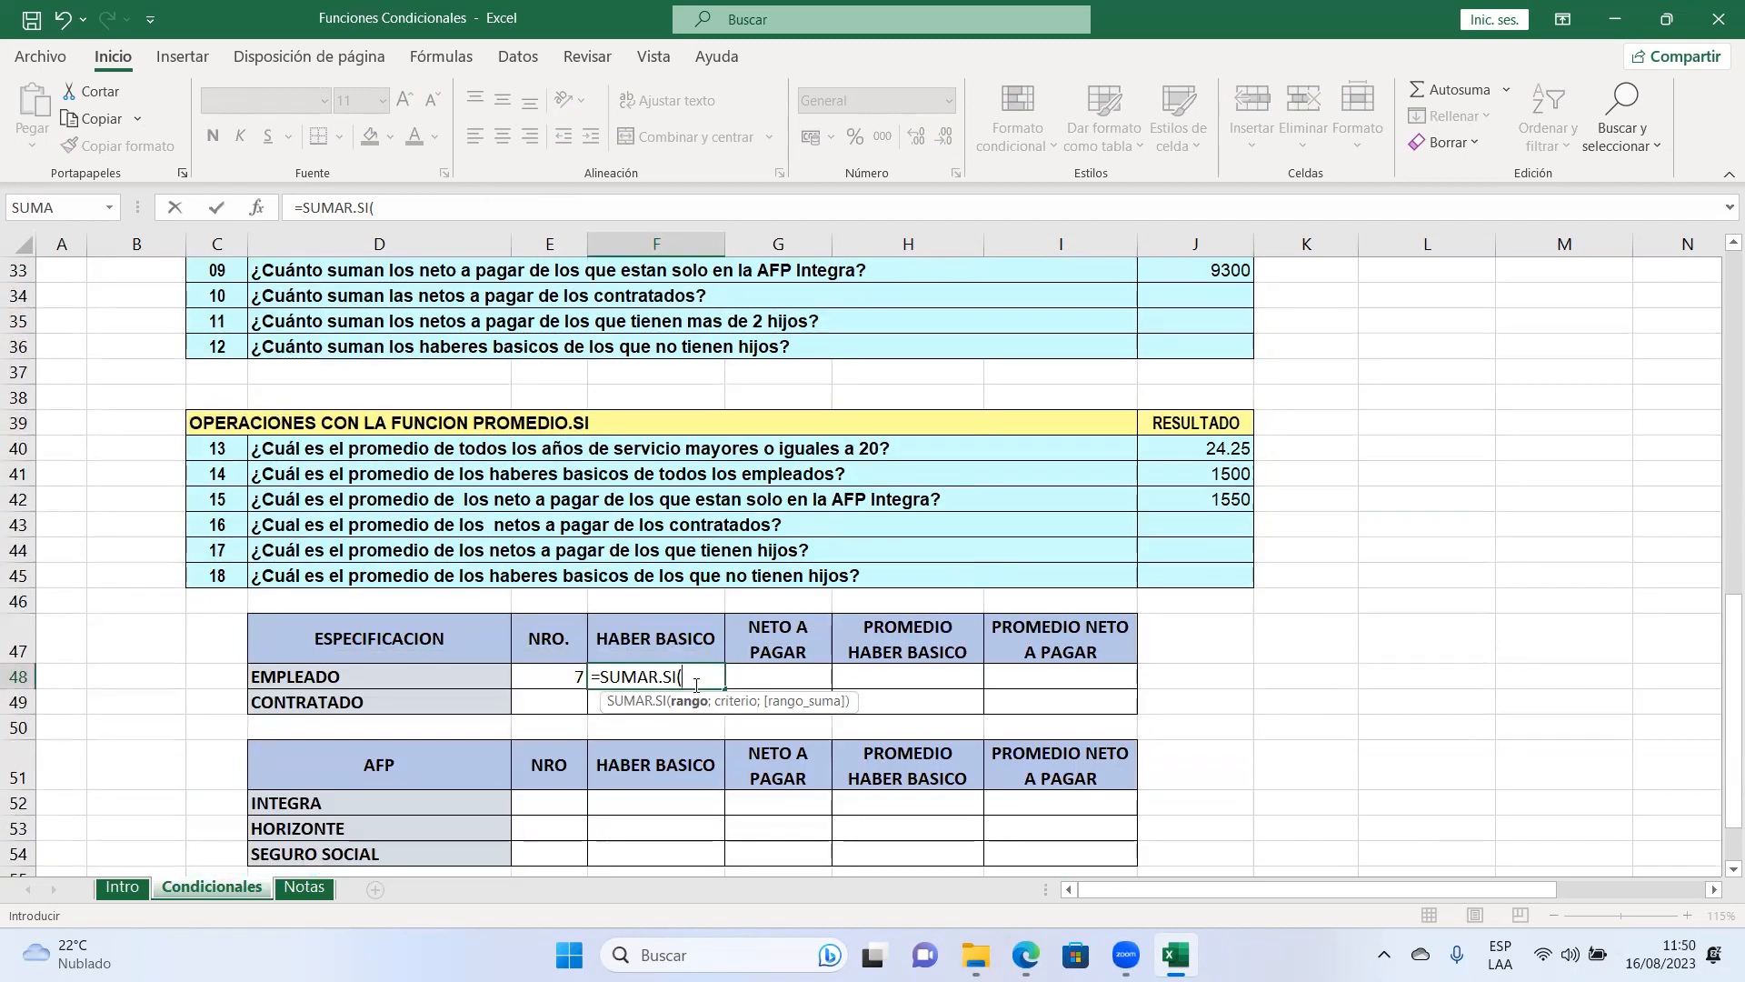
scroll(696, 685, up, 8)
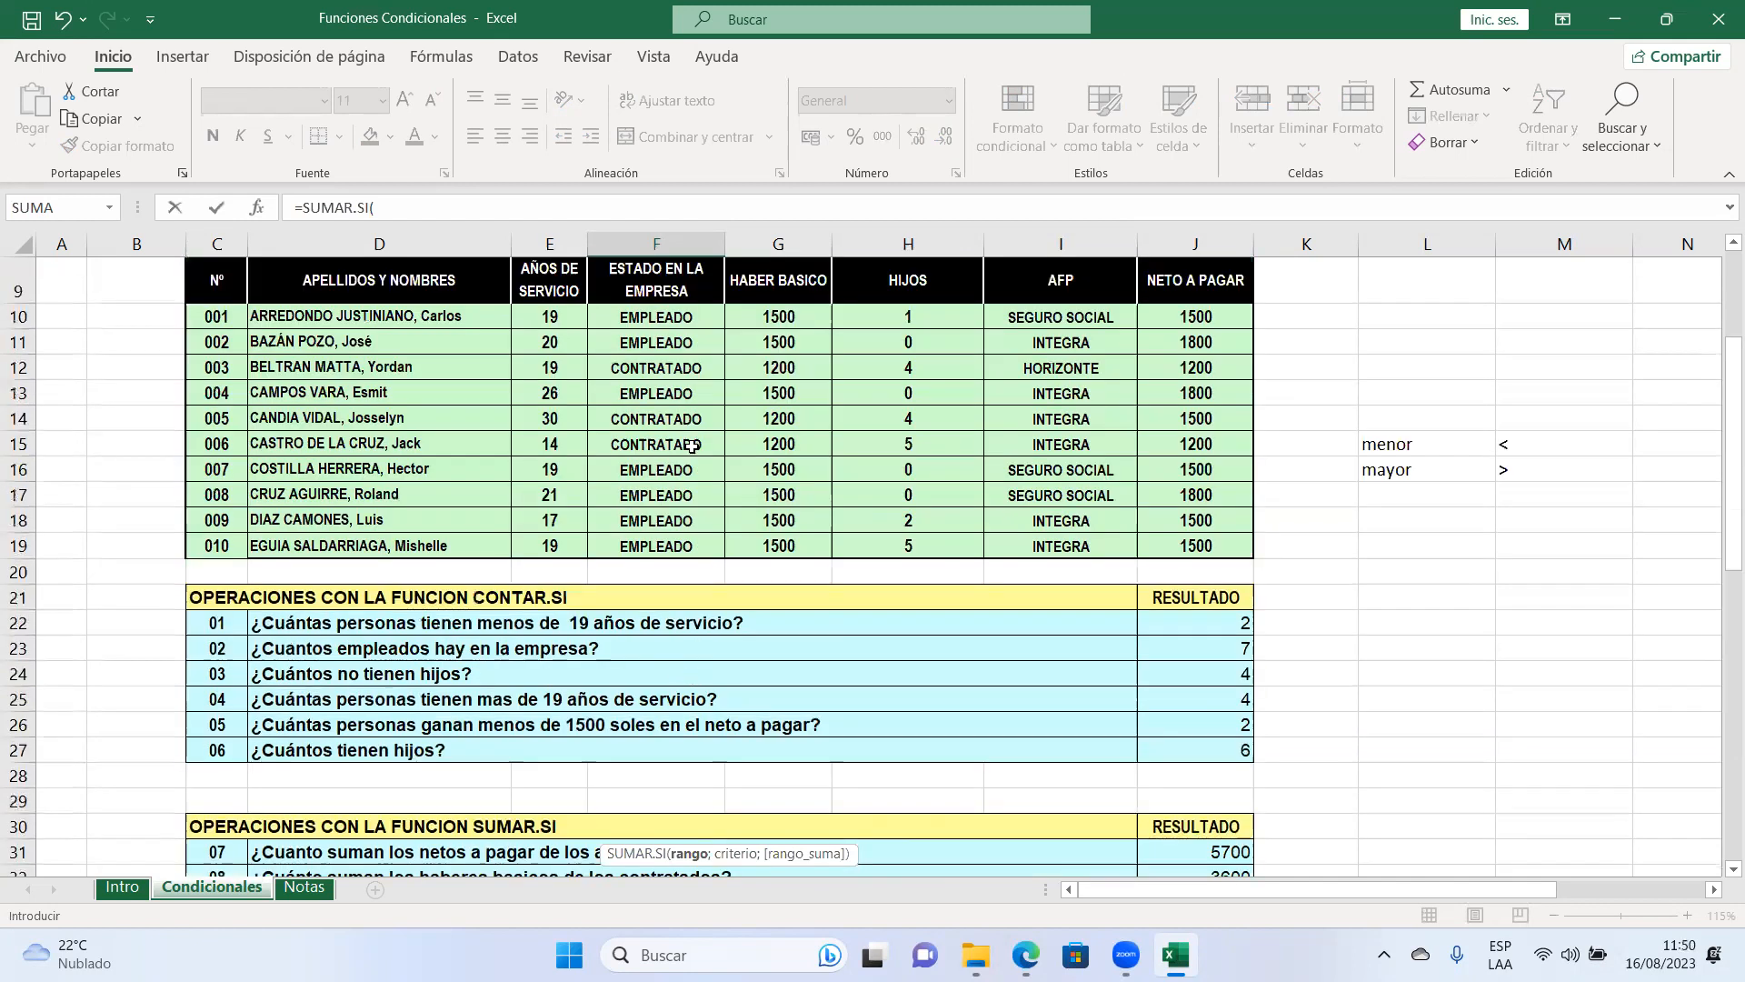
drag(660, 323, 661, 524)
text(;)
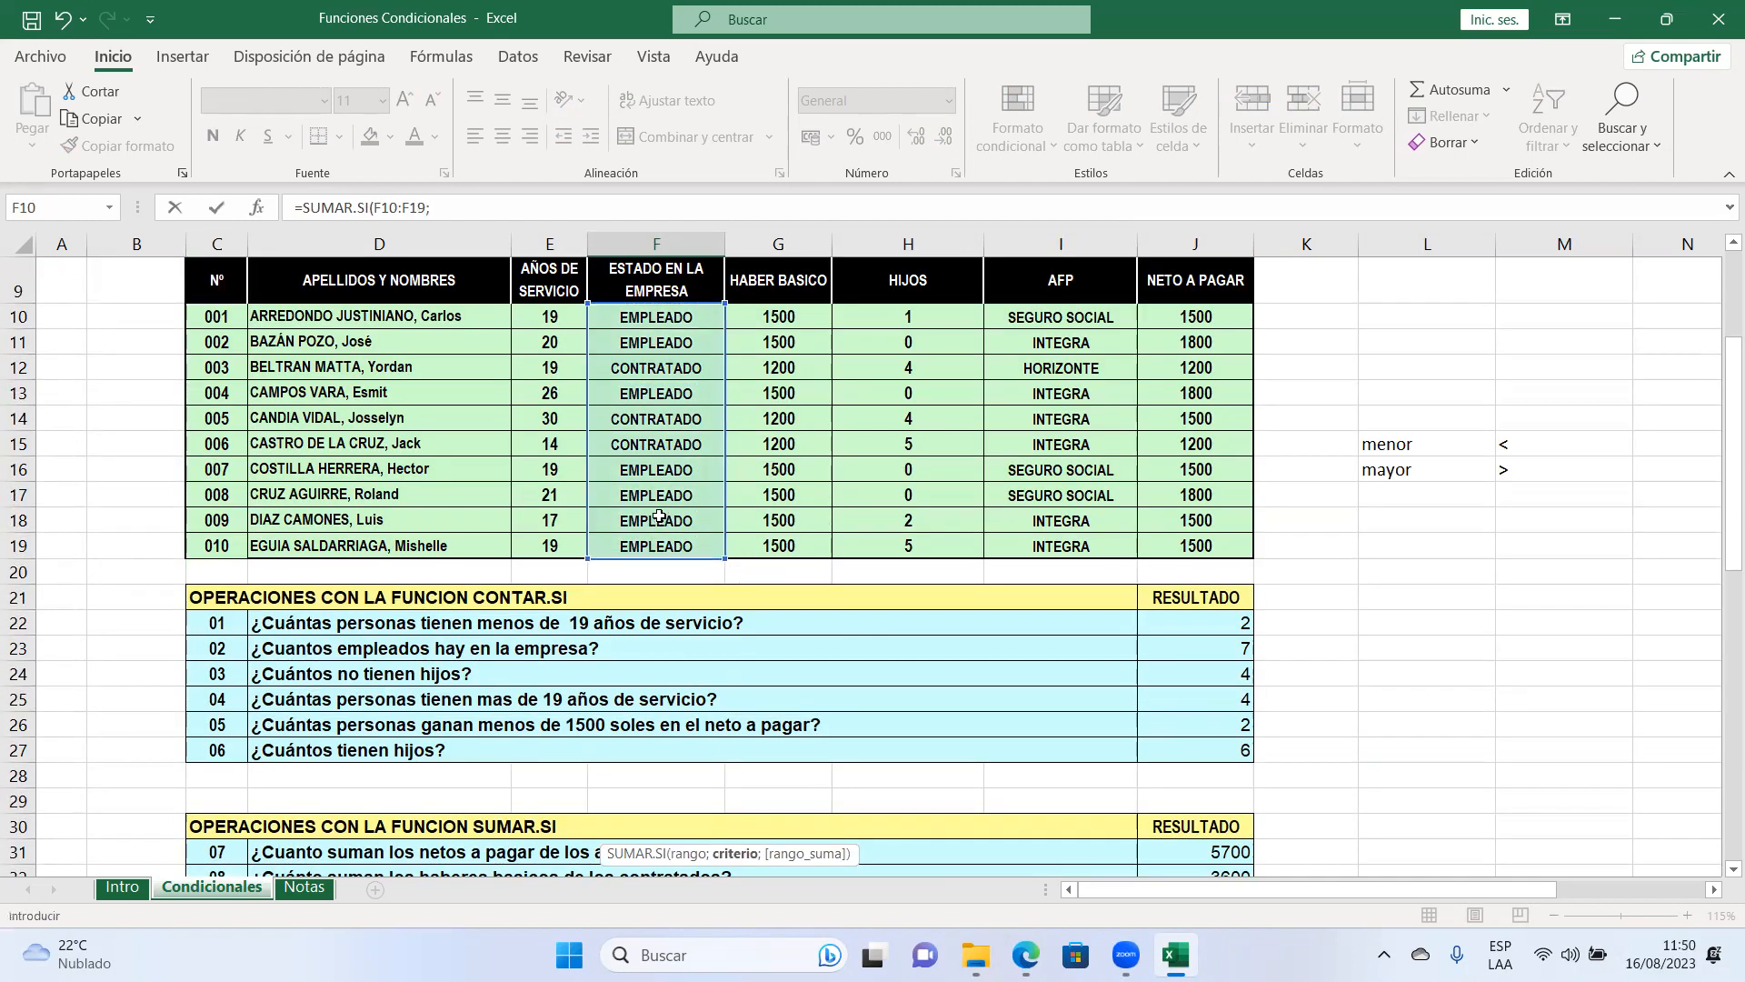
text("empleado";)
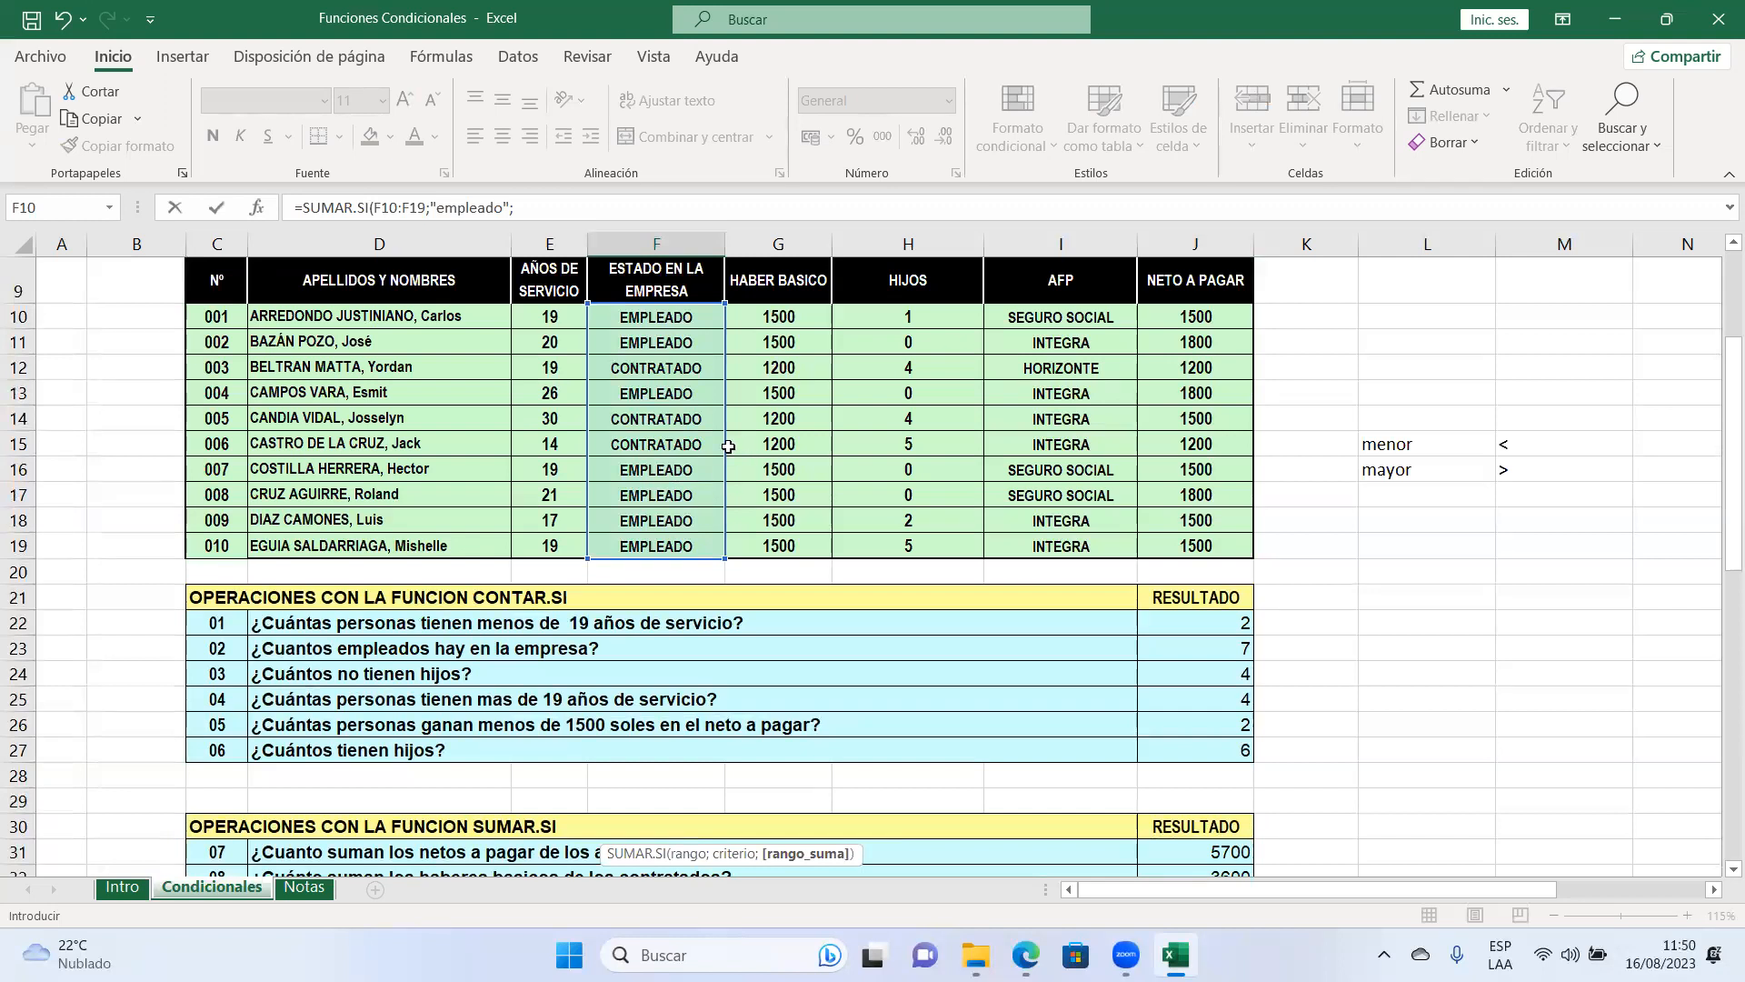
Step: Add the base-salary cells G10:G19 as the sum range of F48's formula and enter it
scroll(761, 434, down, 2)
scroll(761, 433, down, 7)
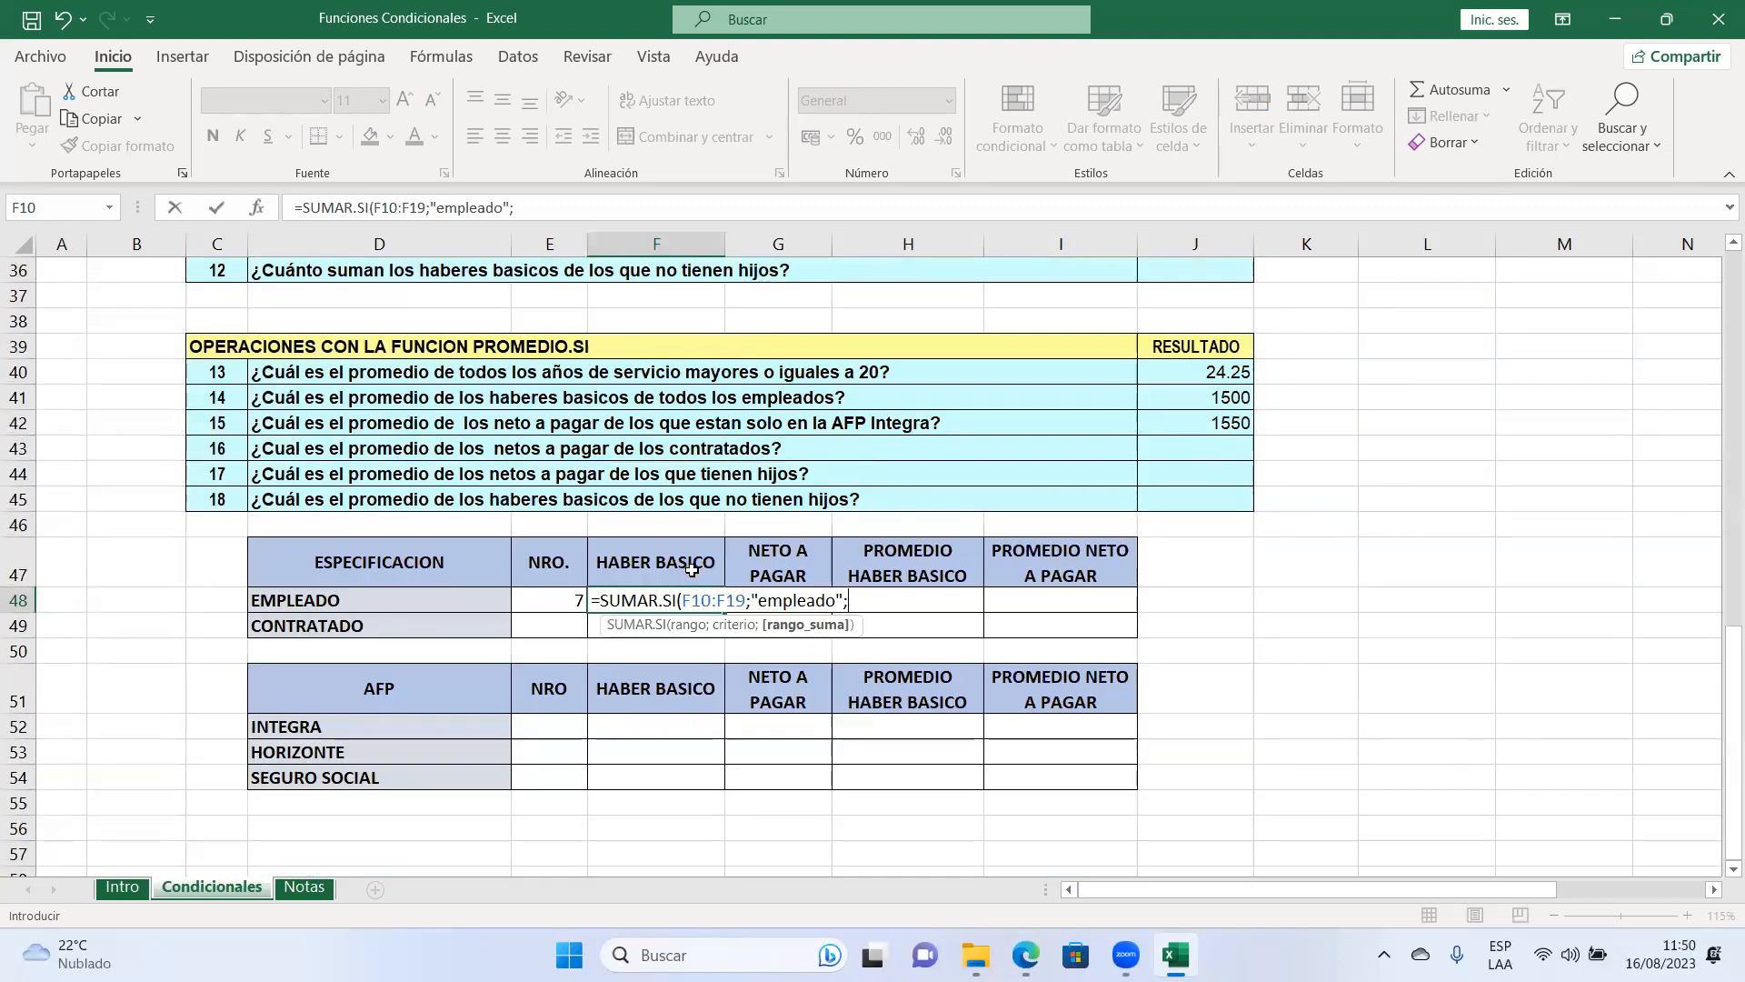
scroll(710, 563, up, 5)
scroll(709, 563, up, 6)
drag(754, 498, 774, 729)
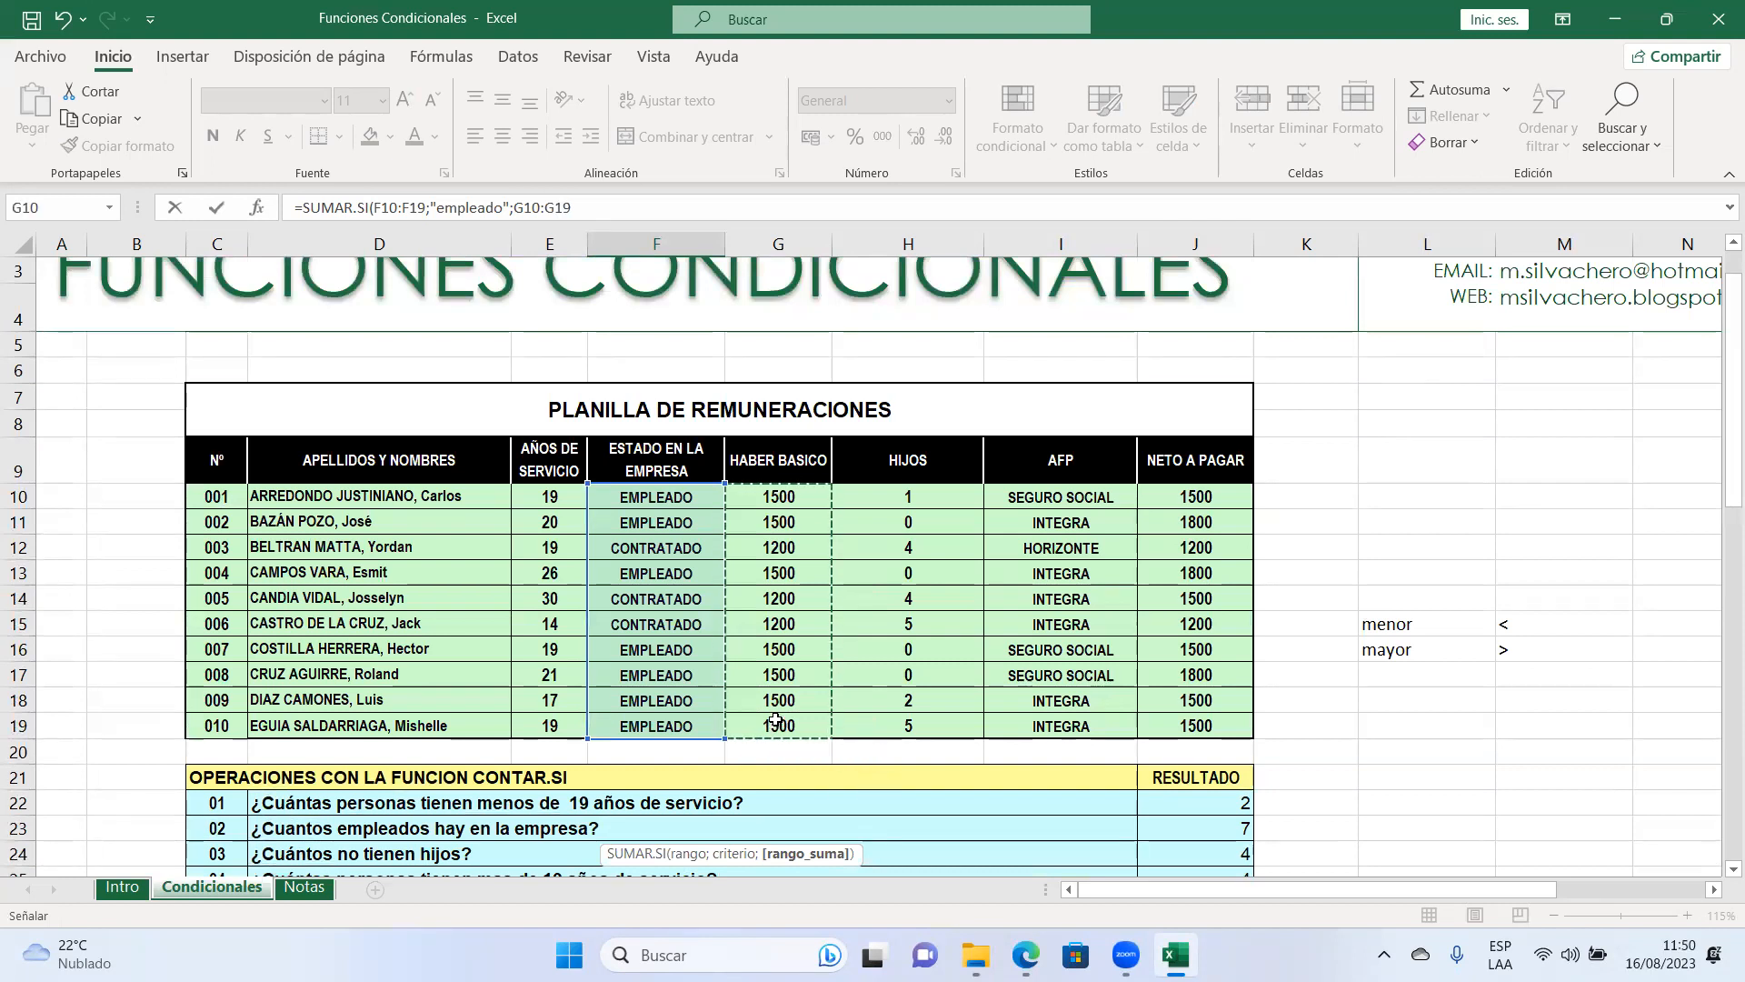
key(Return)
Step: Start a SUMAR.SI formula in the EMPLEADO row's NETO A PAGAR cell G48 with the range F10:F19 and the criterion "empleado"
scroll(746, 681, down, 4)
click(746, 680)
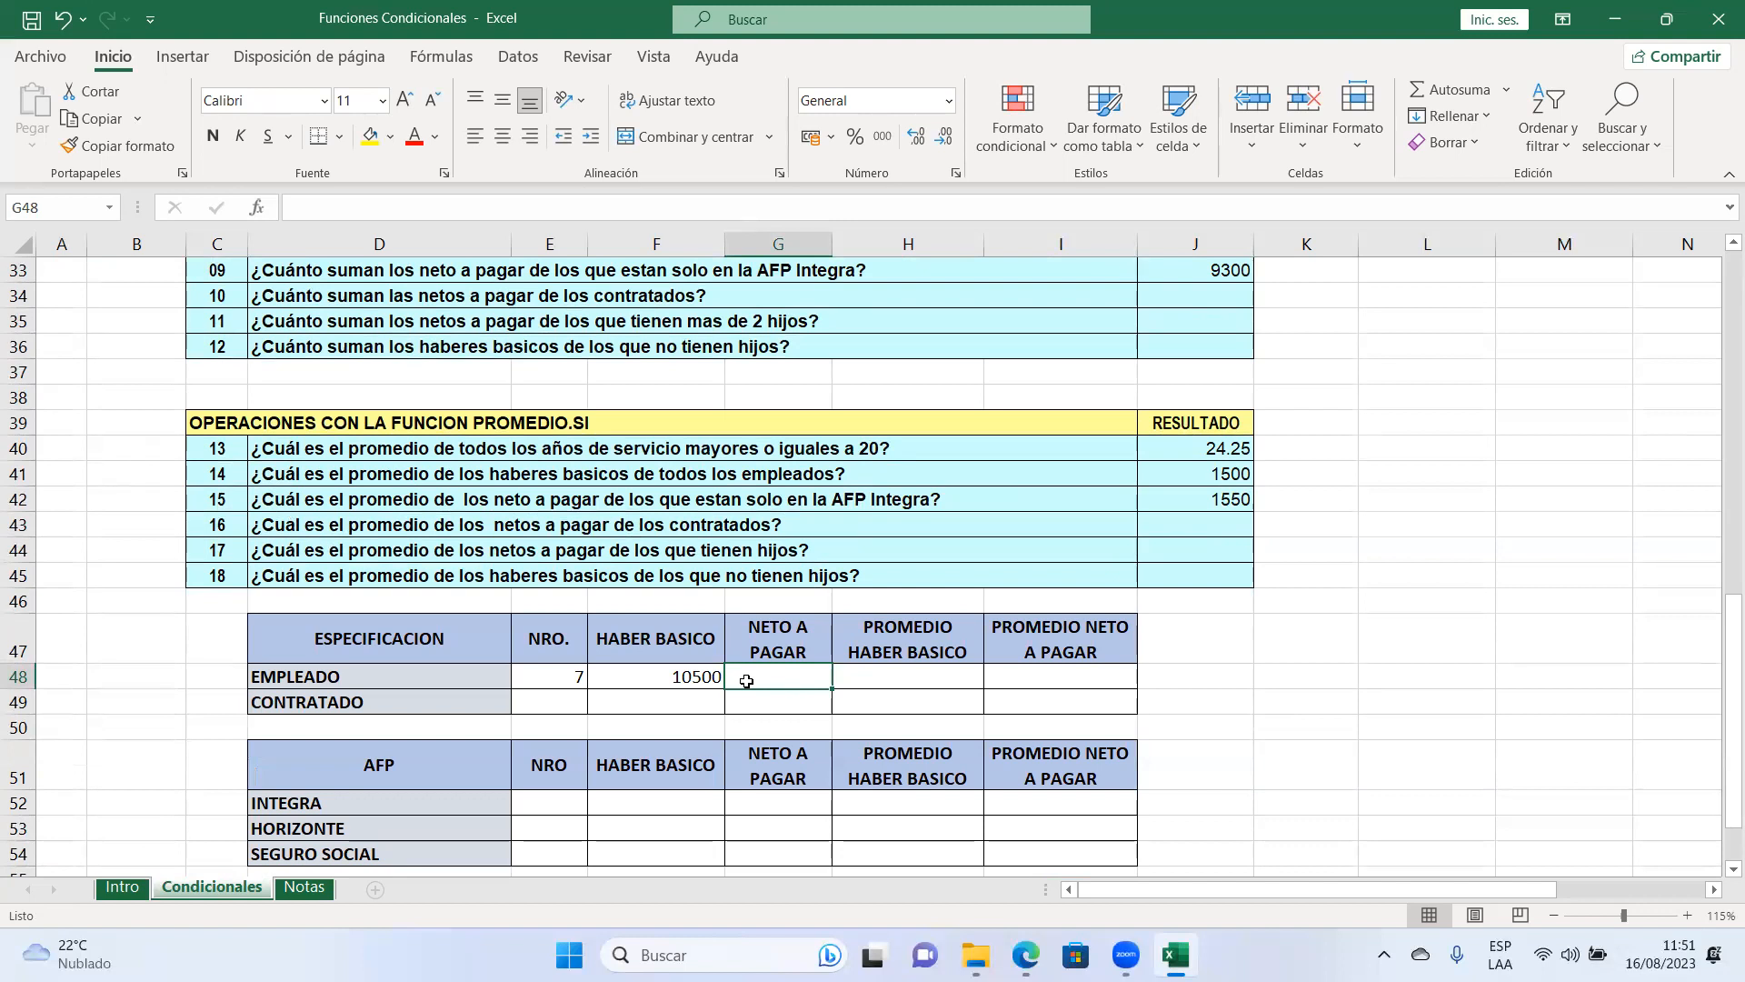
text(=suma)
key(Tab)
key(BackSpace)
text(r.s)
key(Tab)
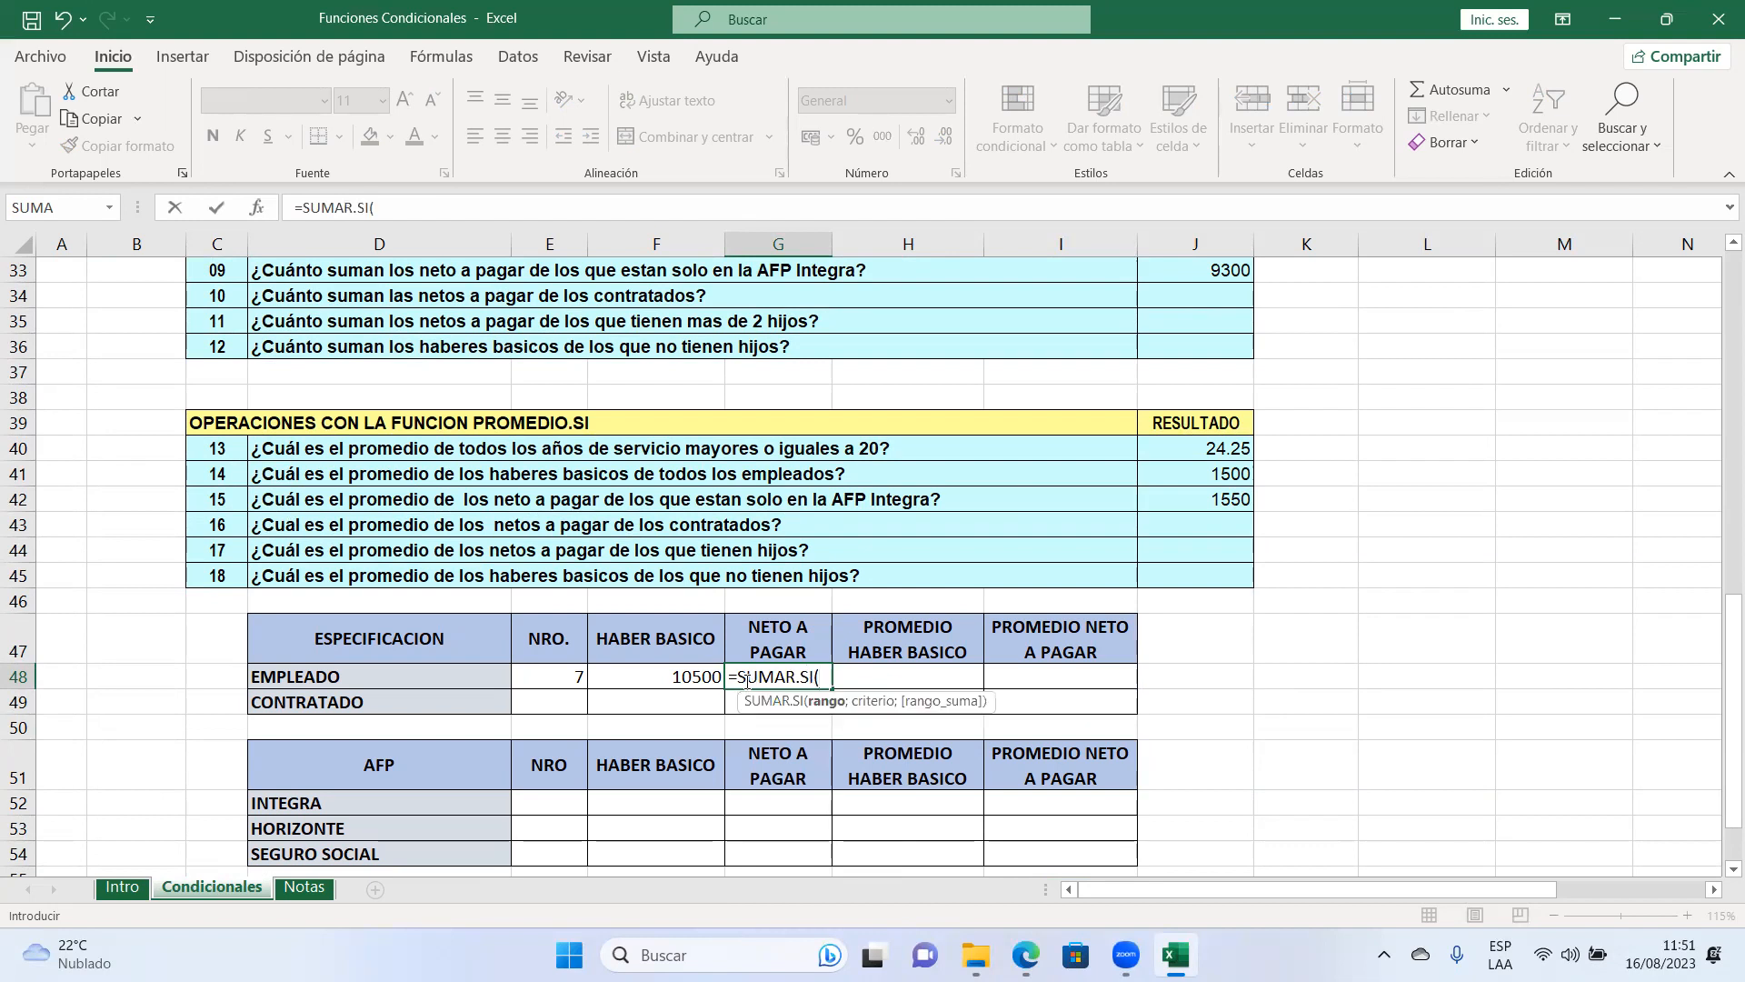
scroll(699, 629, up, 10)
drag(673, 567, 700, 799)
text(;"e)
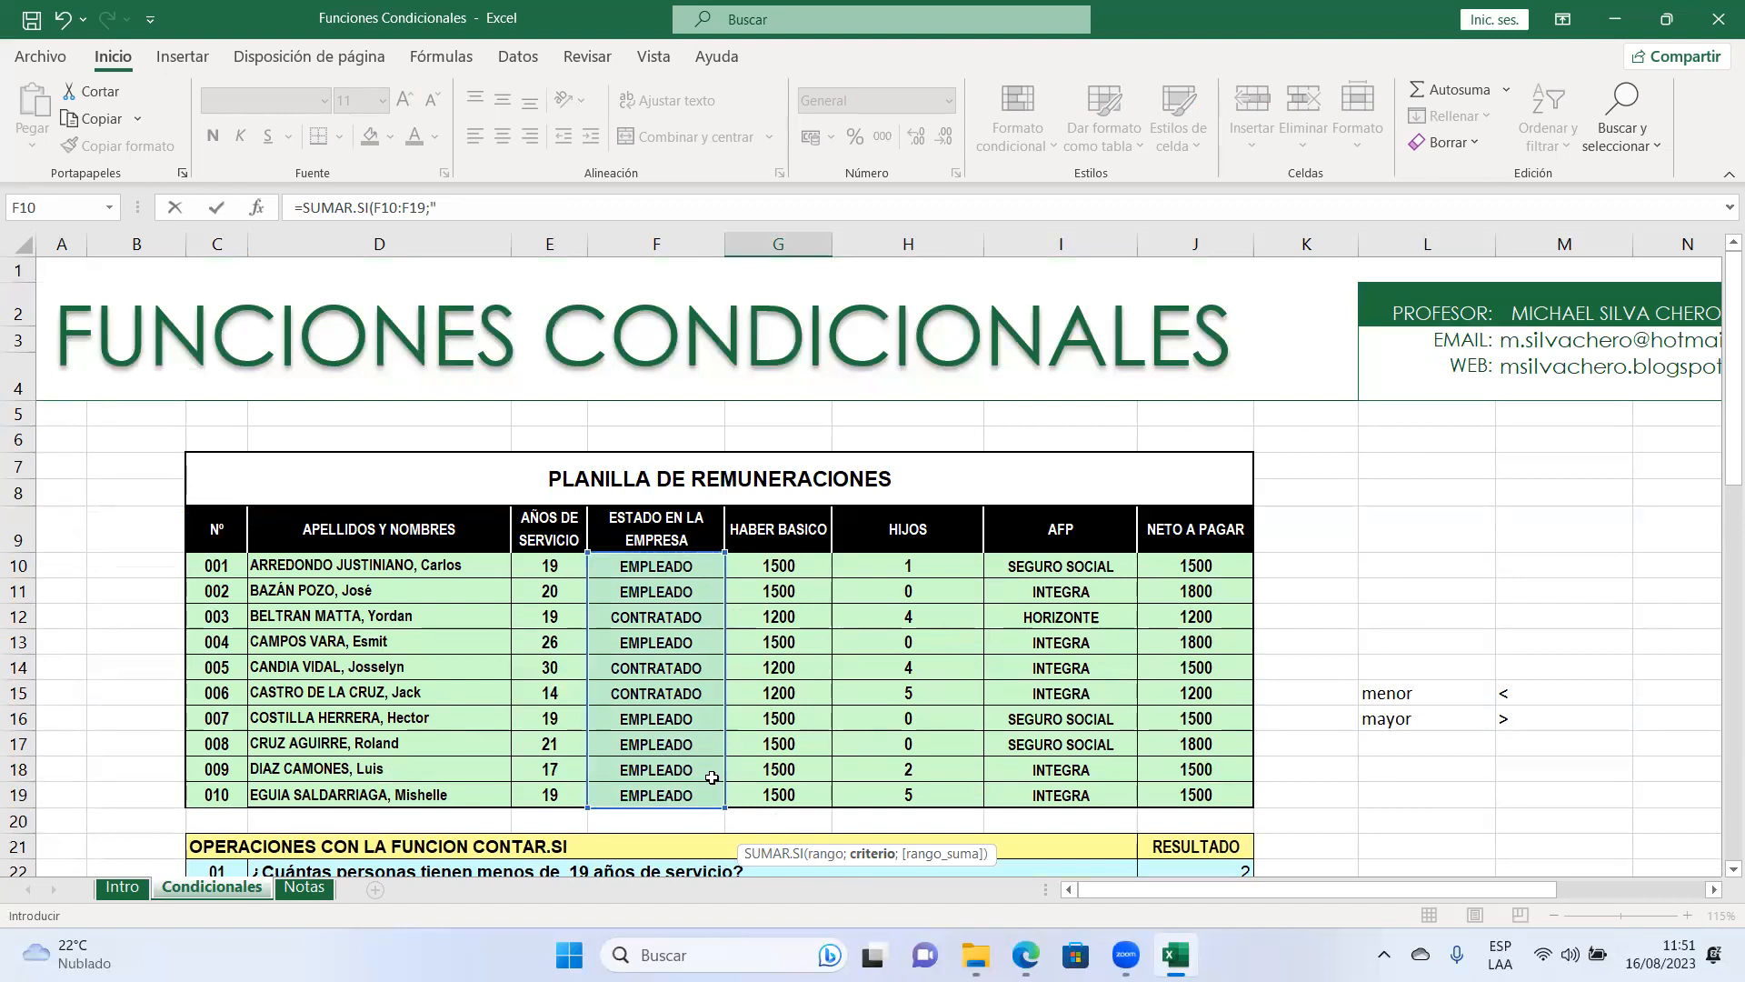
text(mpleado";)
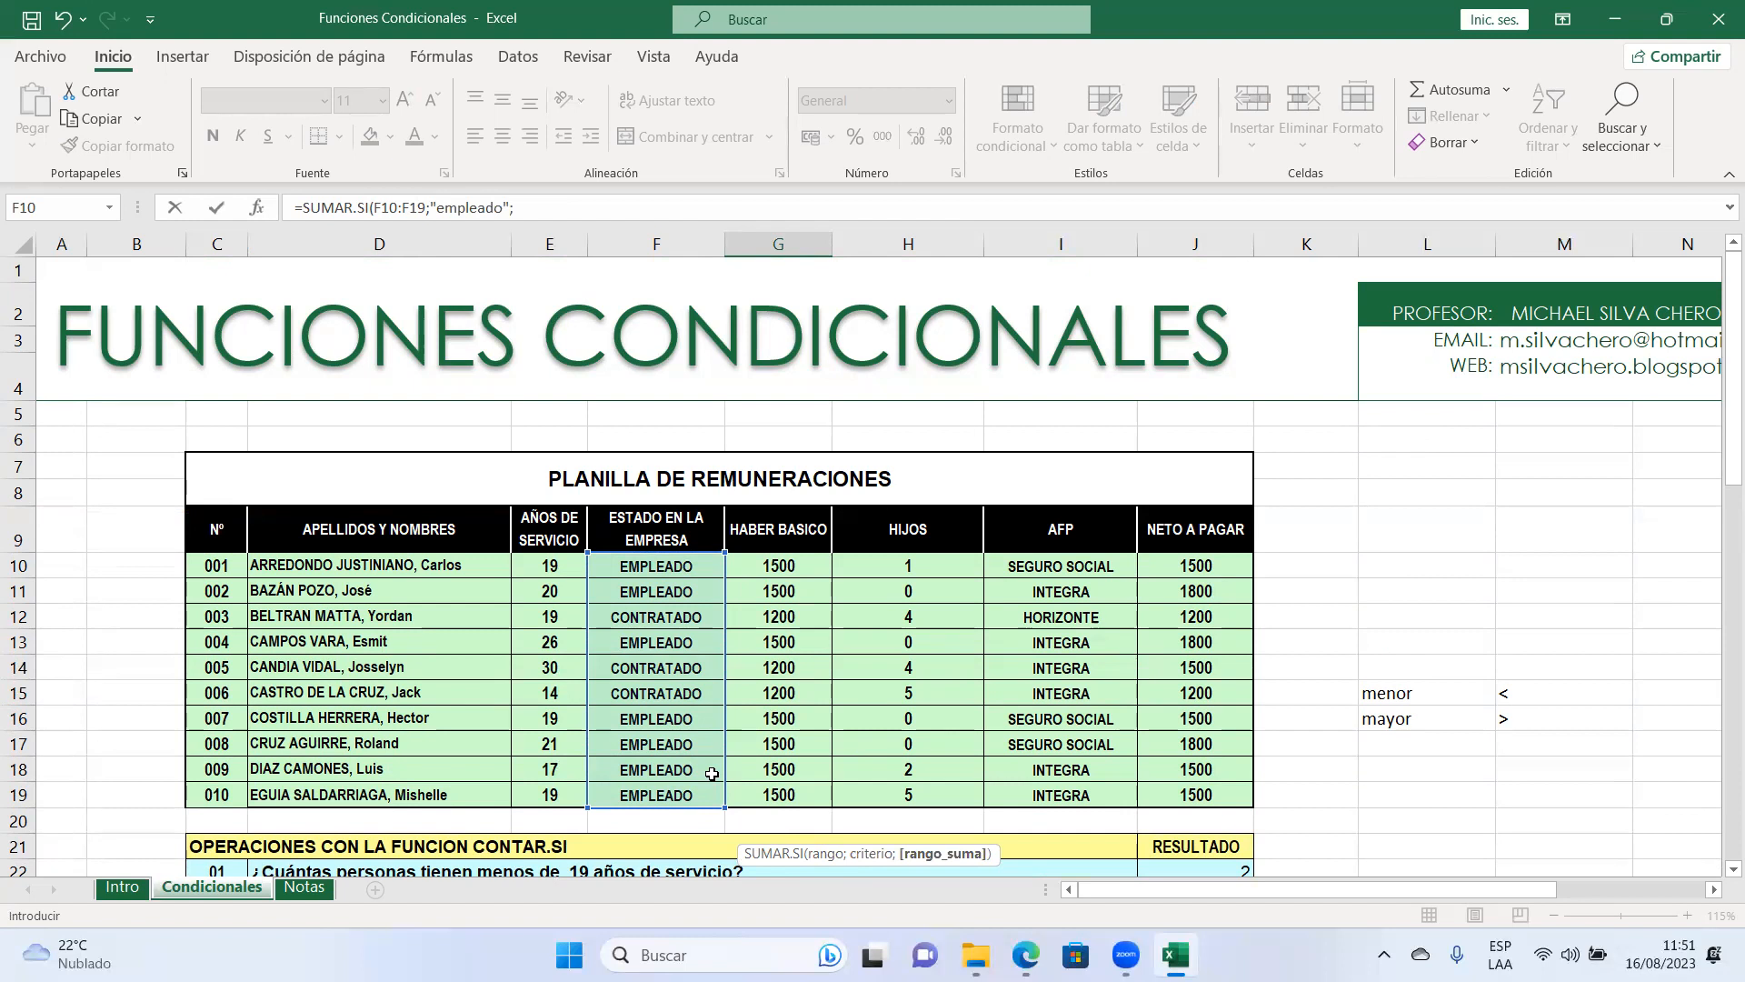
Step: Add the net-pay cells J10:J19 as the sum range of G48's formula and enter it
drag(1207, 569, 1170, 800)
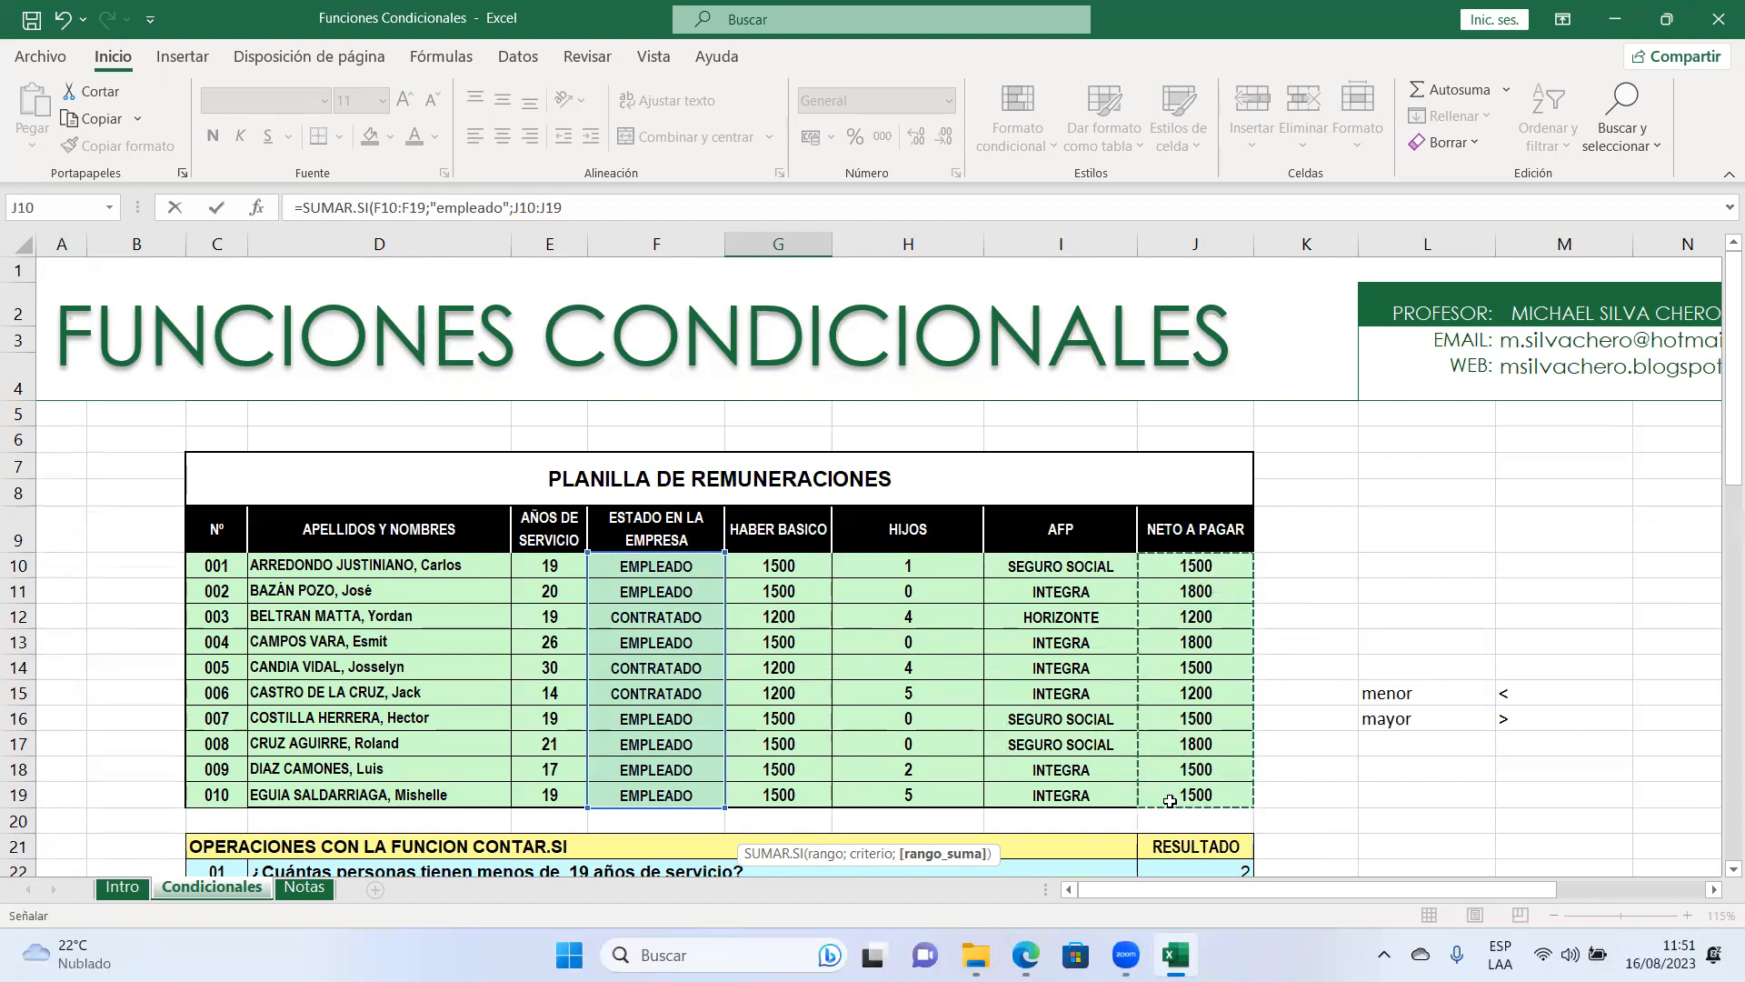
scroll(1169, 800, down, 11)
key(Return)
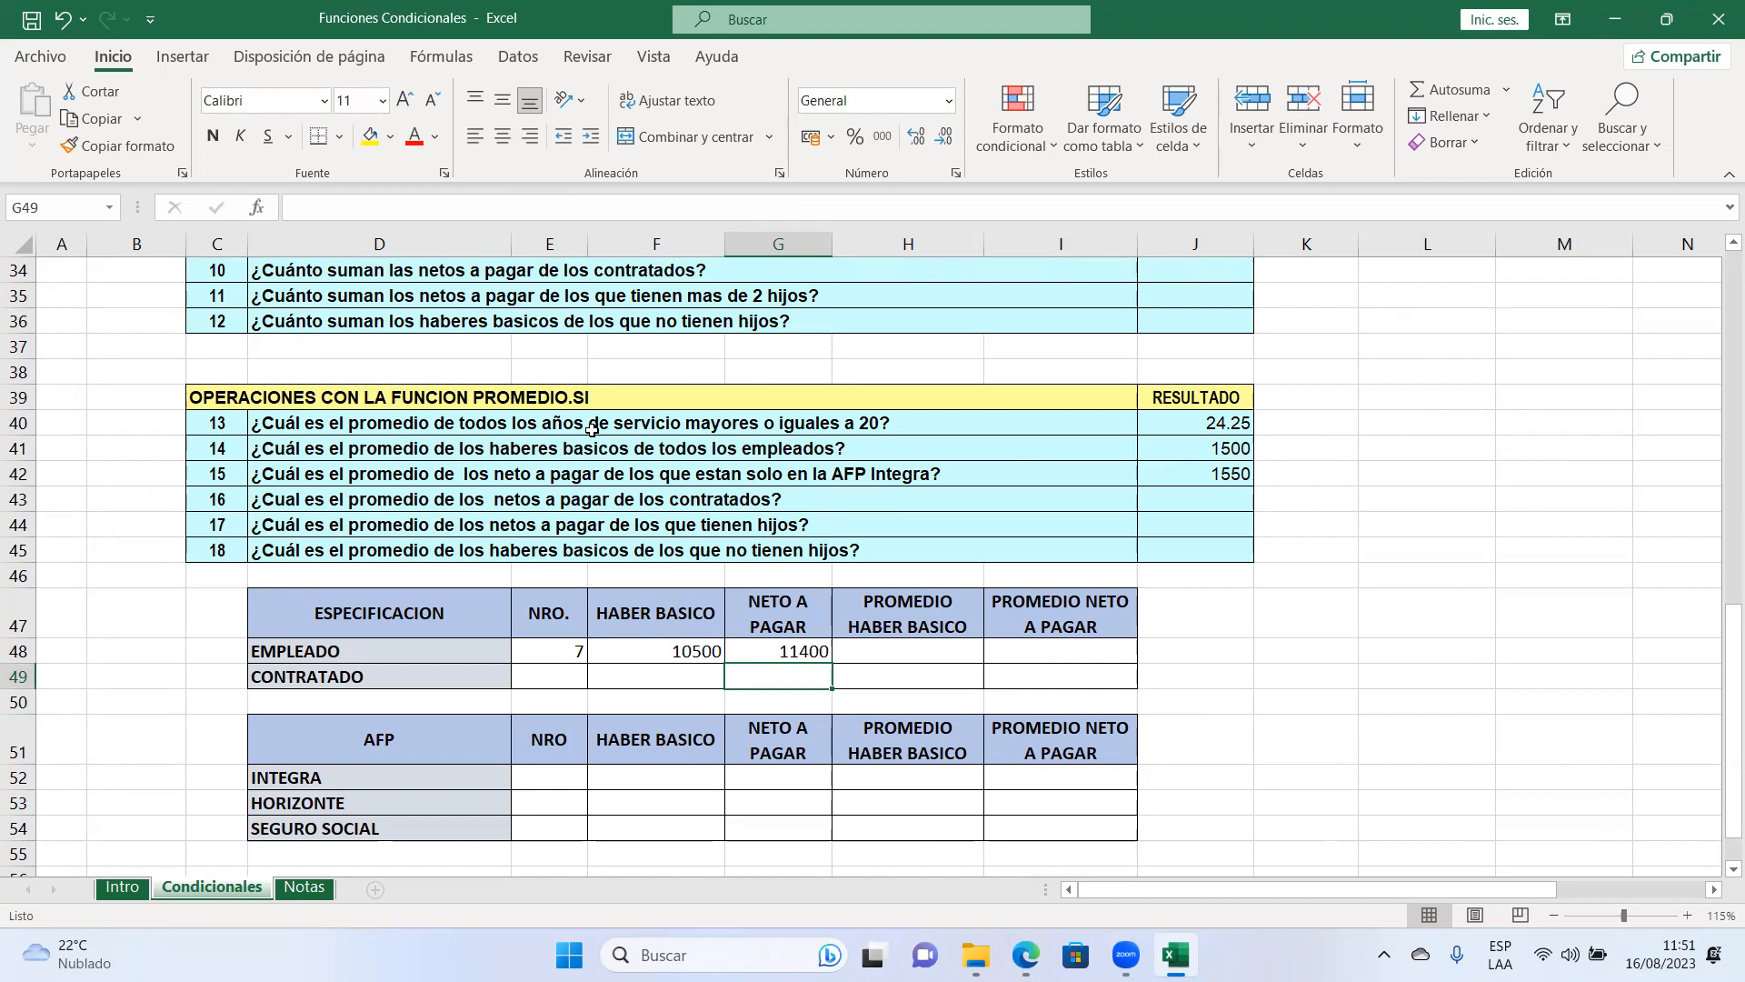
Step: Enter a PROMEDIO.SI formula in the EMPLEADO row's PROMEDIO HABER BASICO cell H48 with range F10:F19, criterion "empleado" and average range G10:G19
click(872, 649)
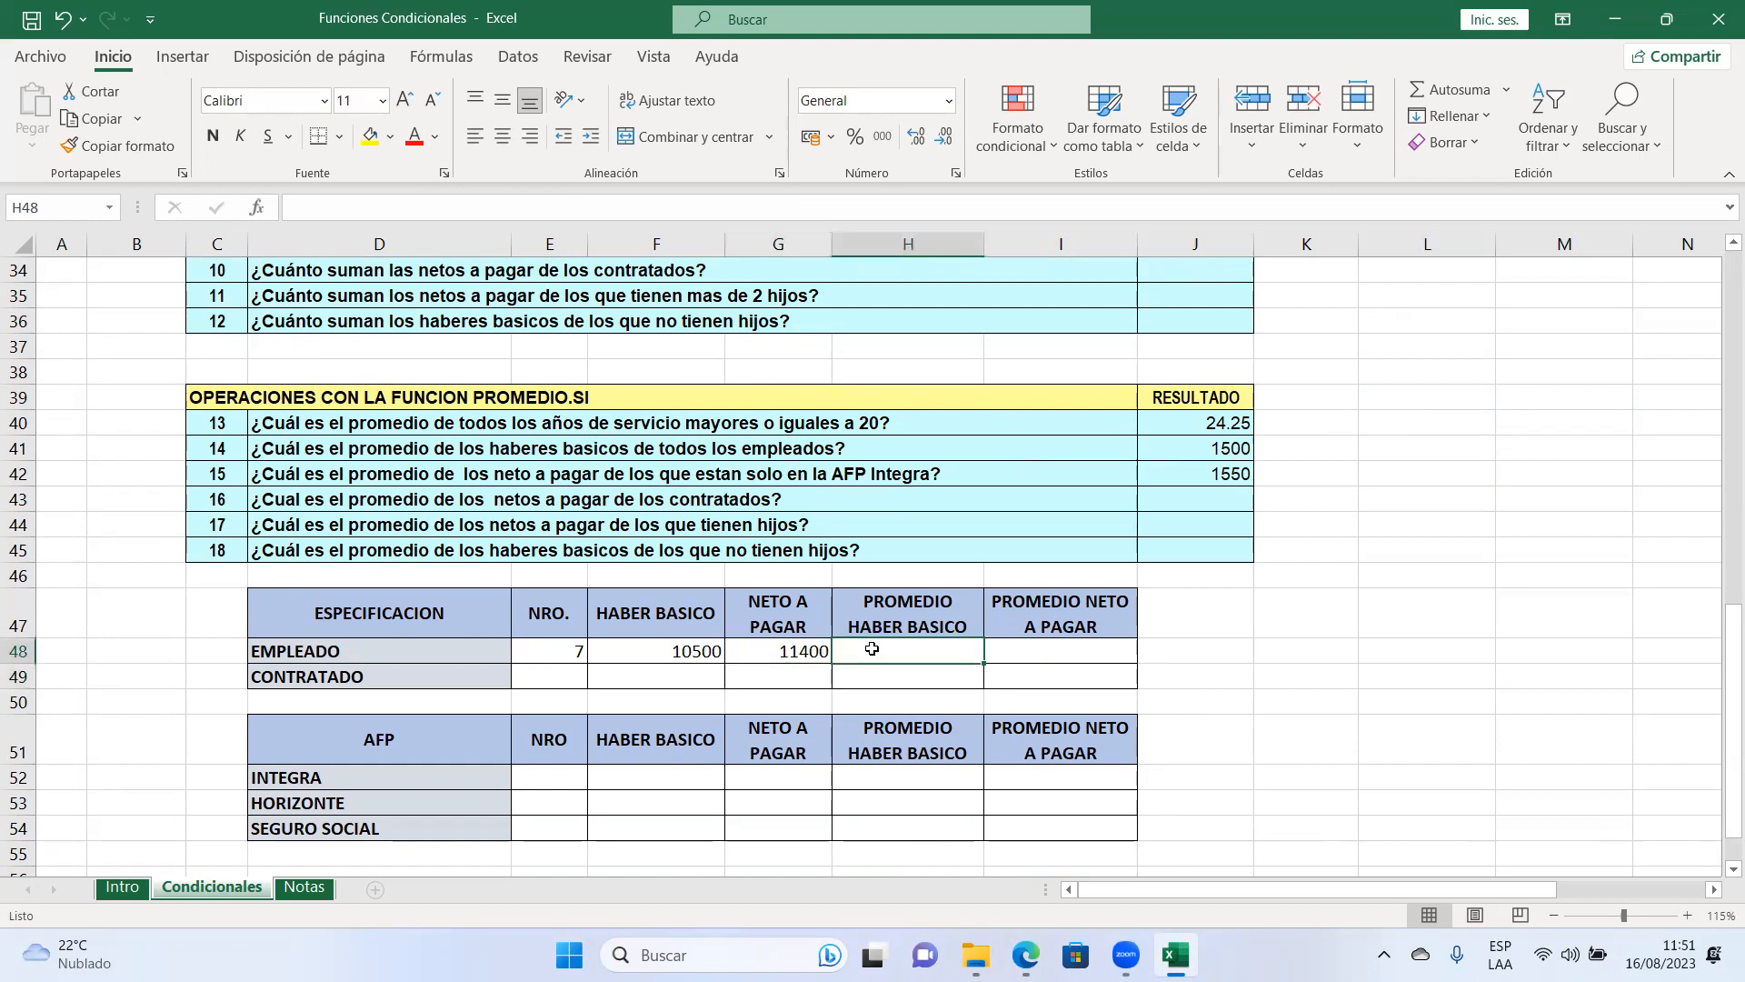
text(=prome)
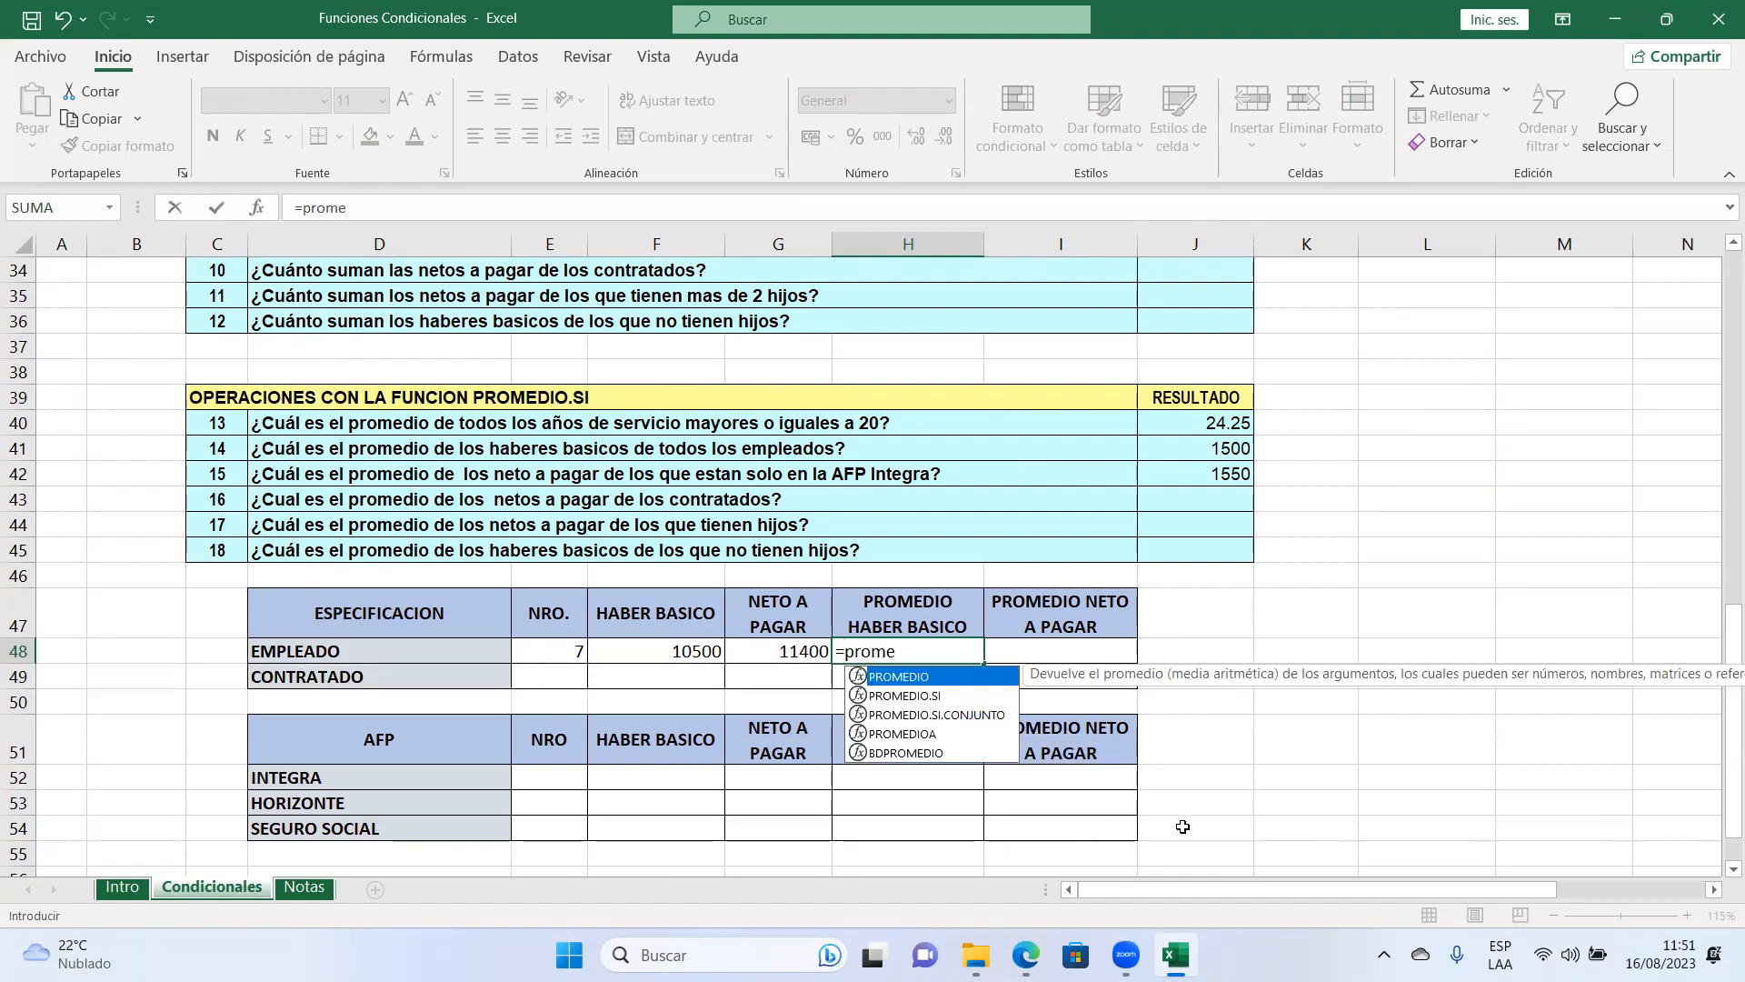
key(Down)
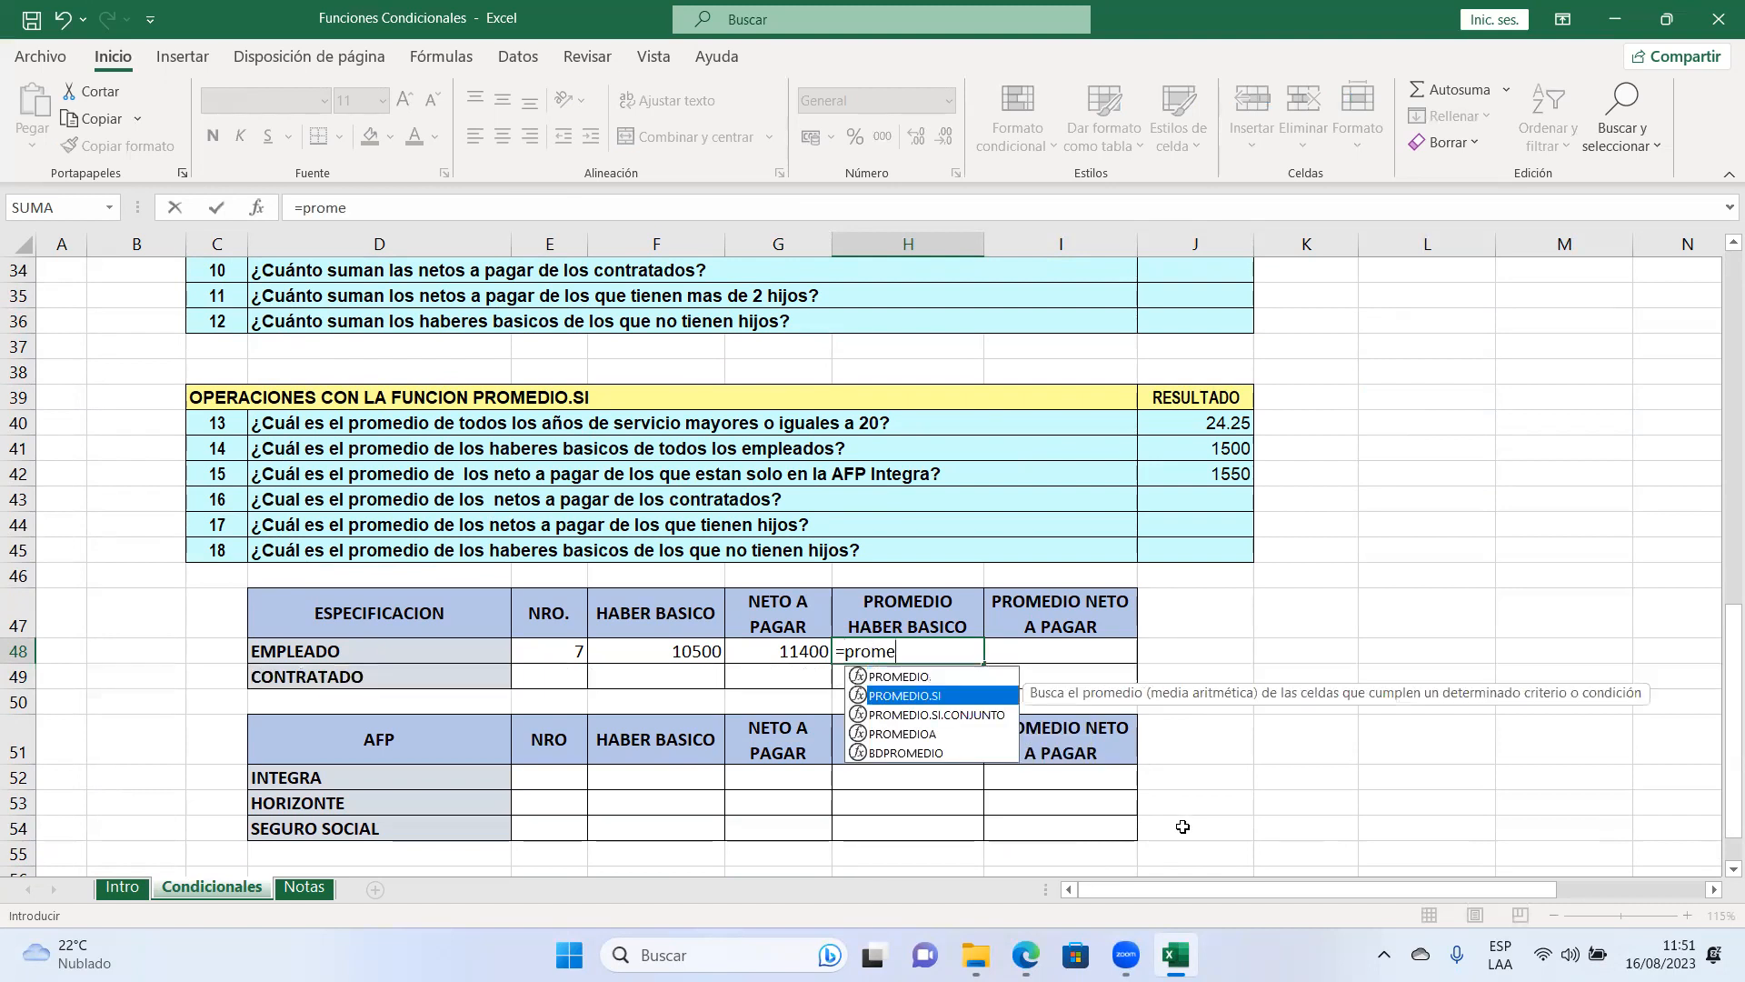
key(Tab)
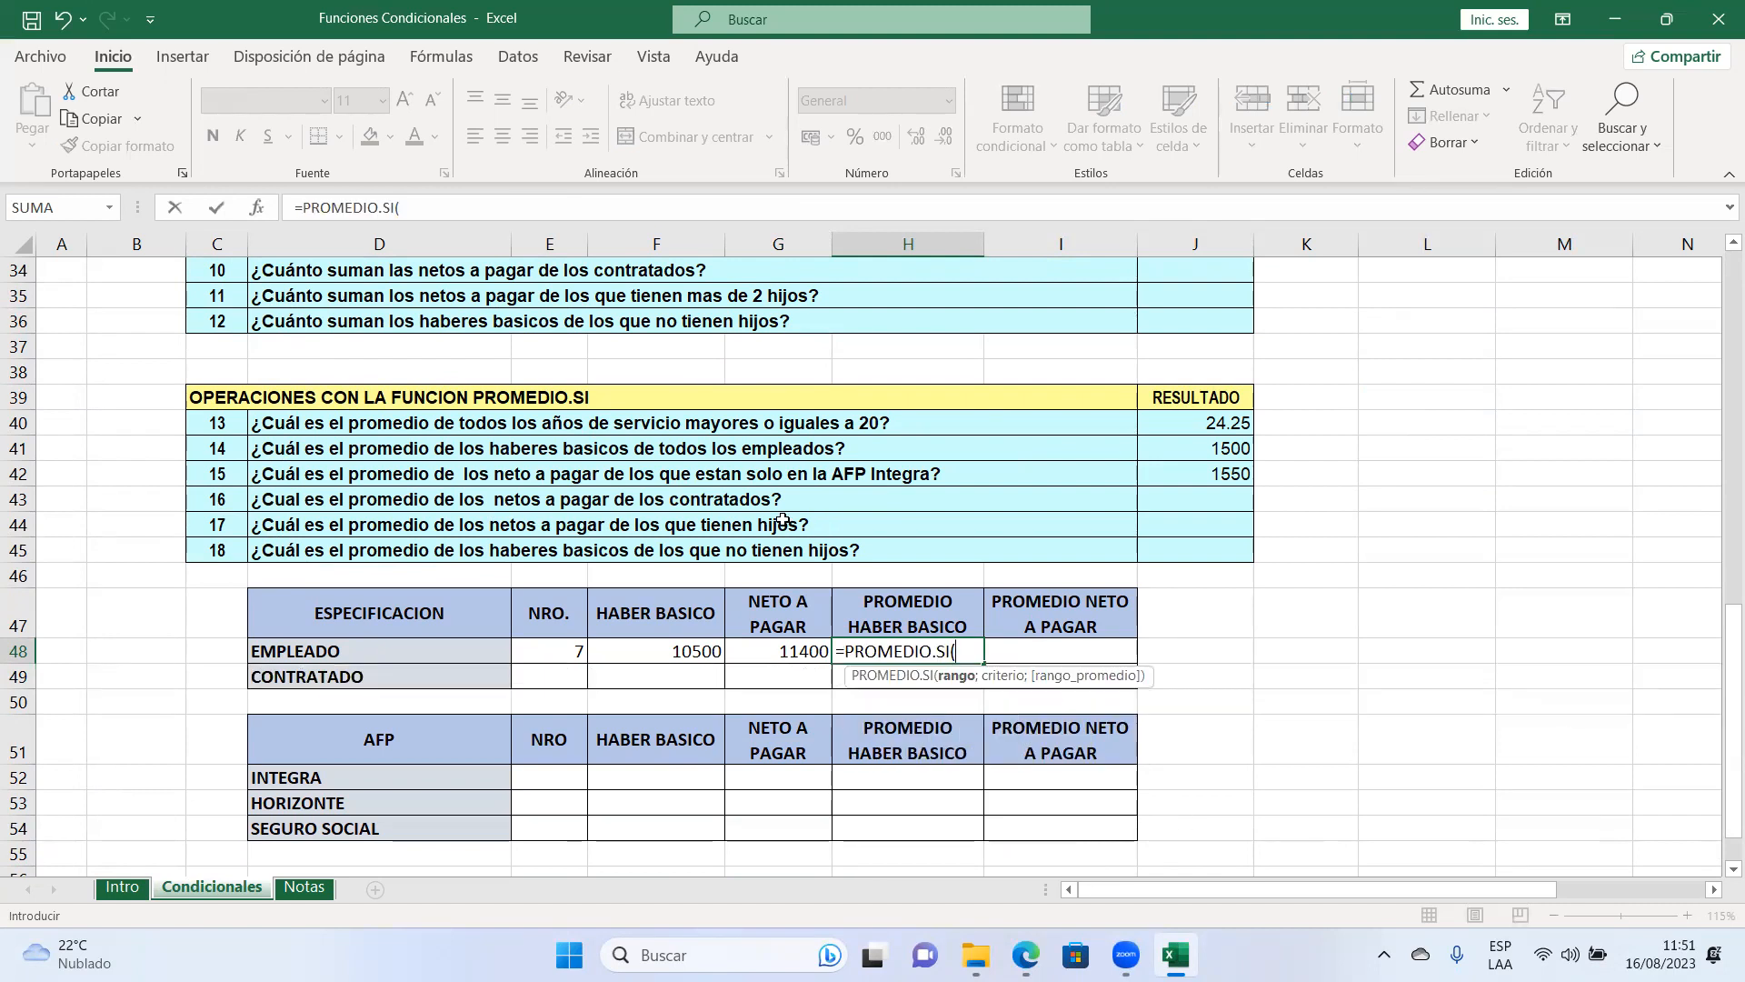
scroll(775, 518, up, 7)
scroll(669, 474, up, 3)
drag(670, 474, 660, 701)
text(;"em)
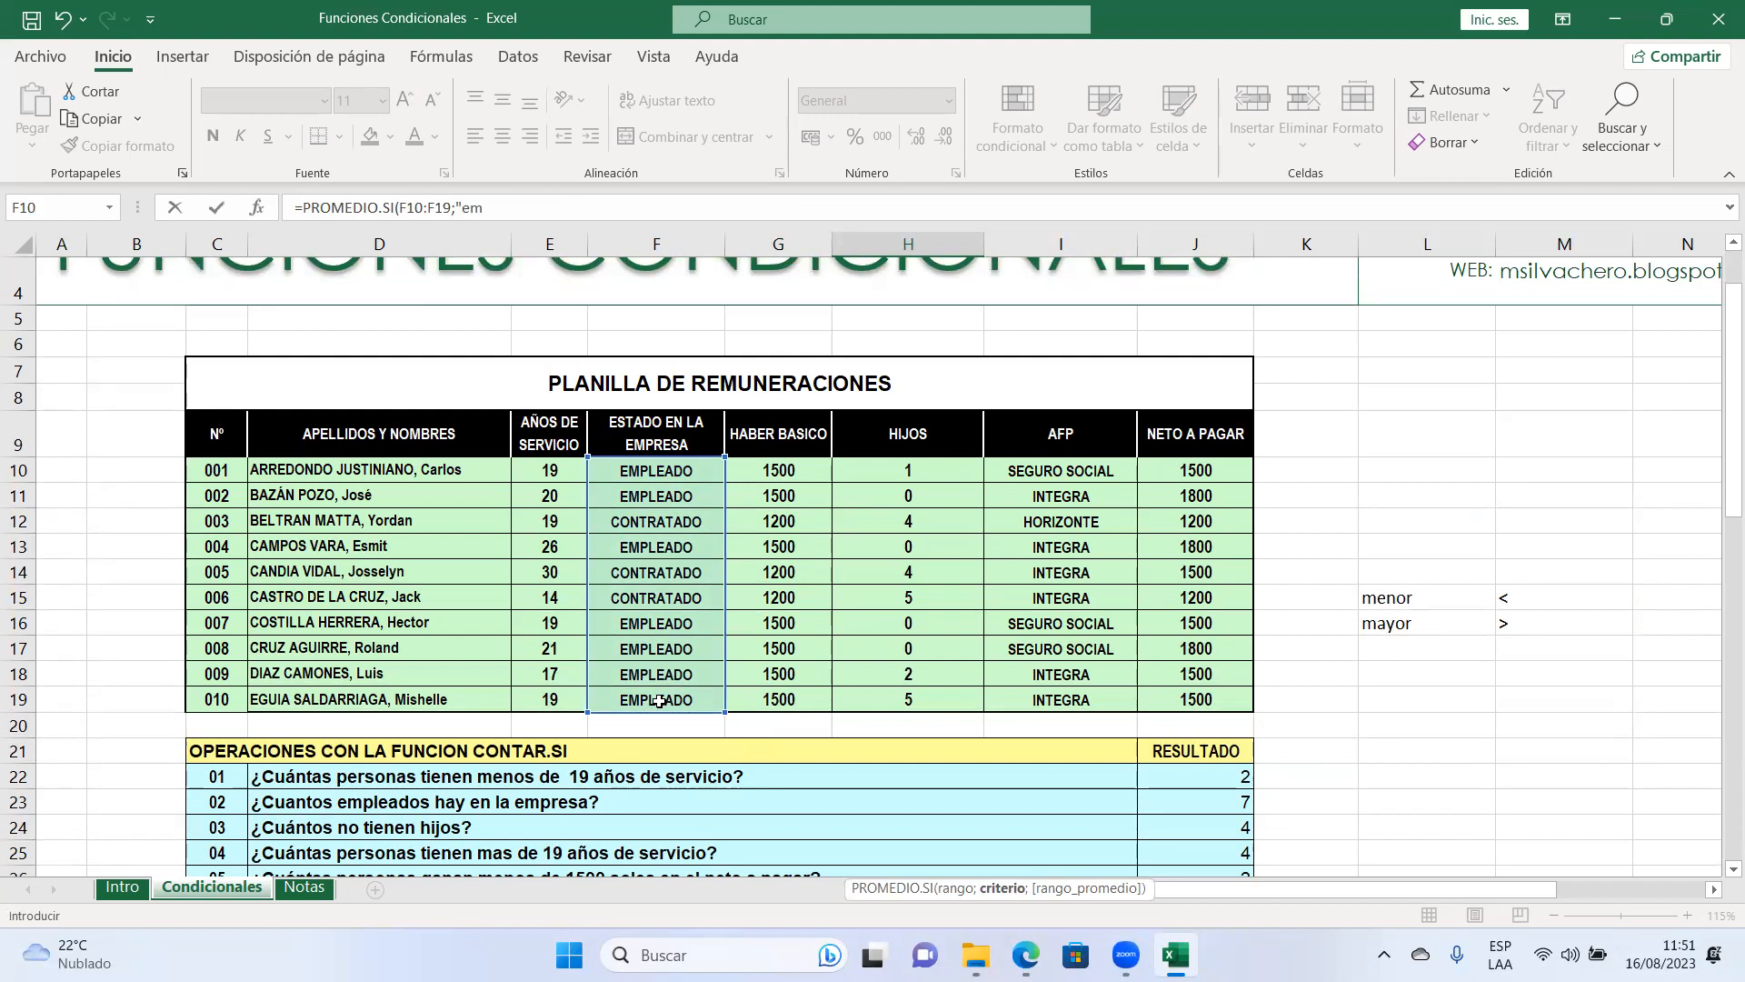
text(pleado";)
drag(771, 472, 786, 699)
key(Return)
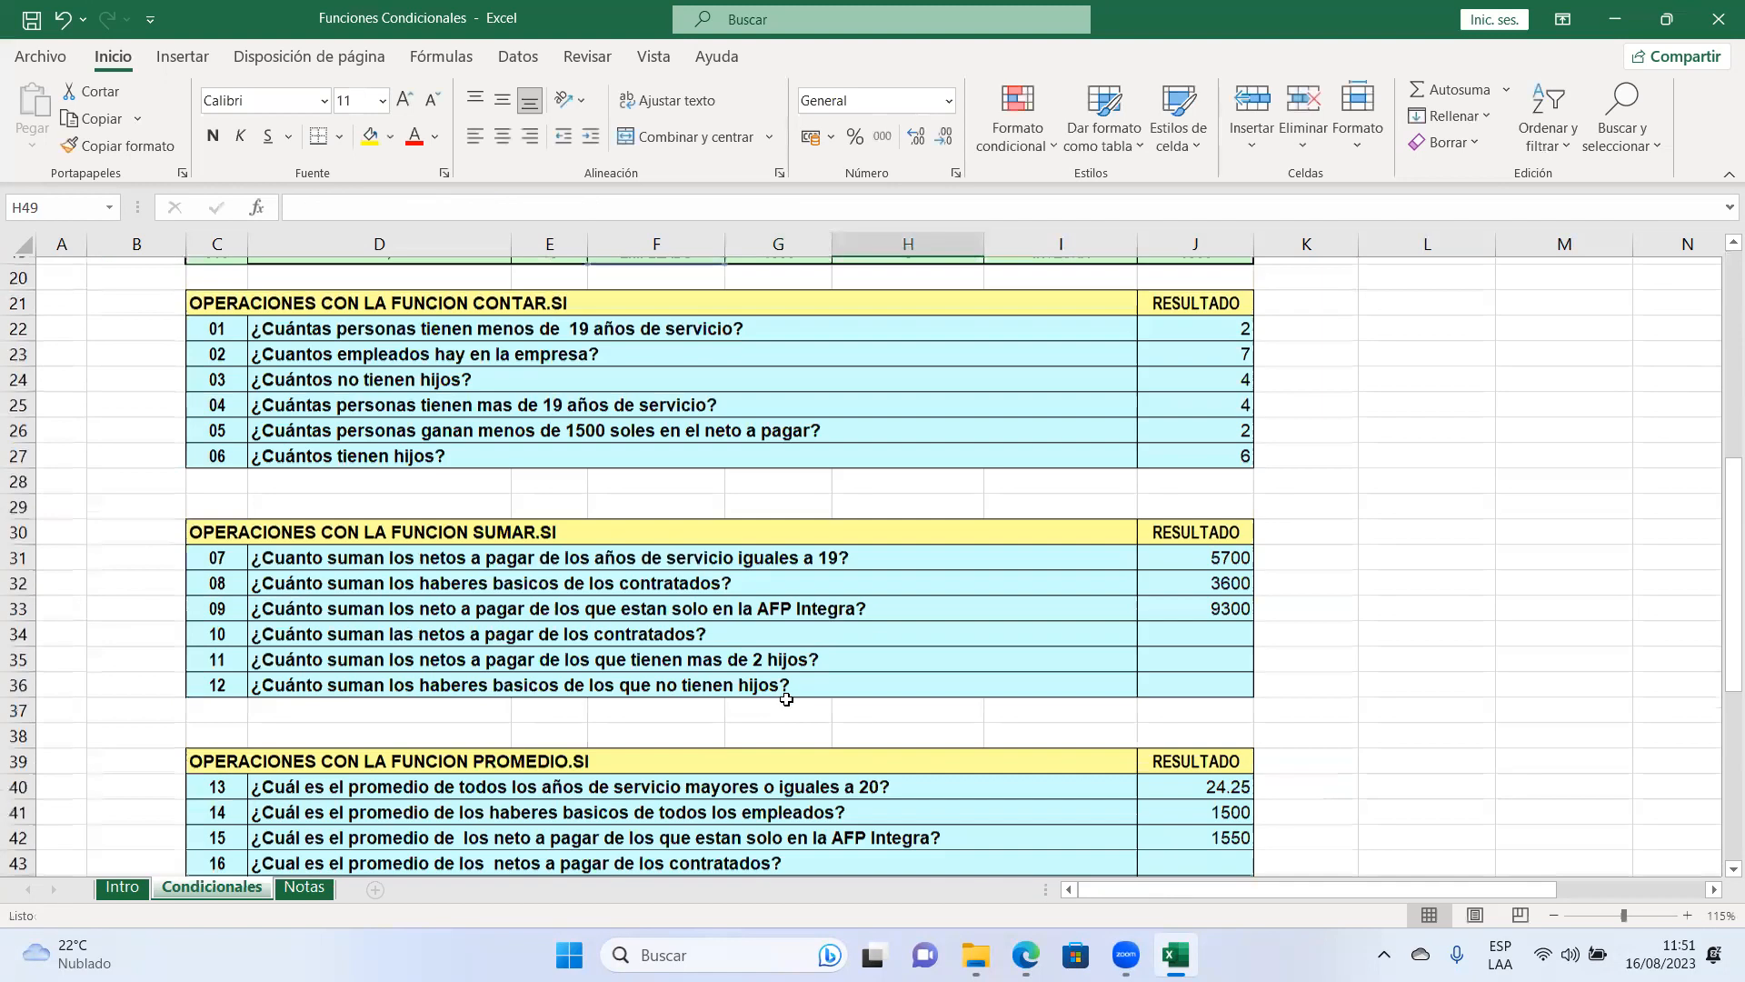
Step: Start a PROMEDIO.SI formula in the EMPLEADO row's PROMEDIO NETO A PAGAR cell I48 with the range F10:F19 and the criterion "empleado"
scroll(786, 698, down, 2)
click(1039, 830)
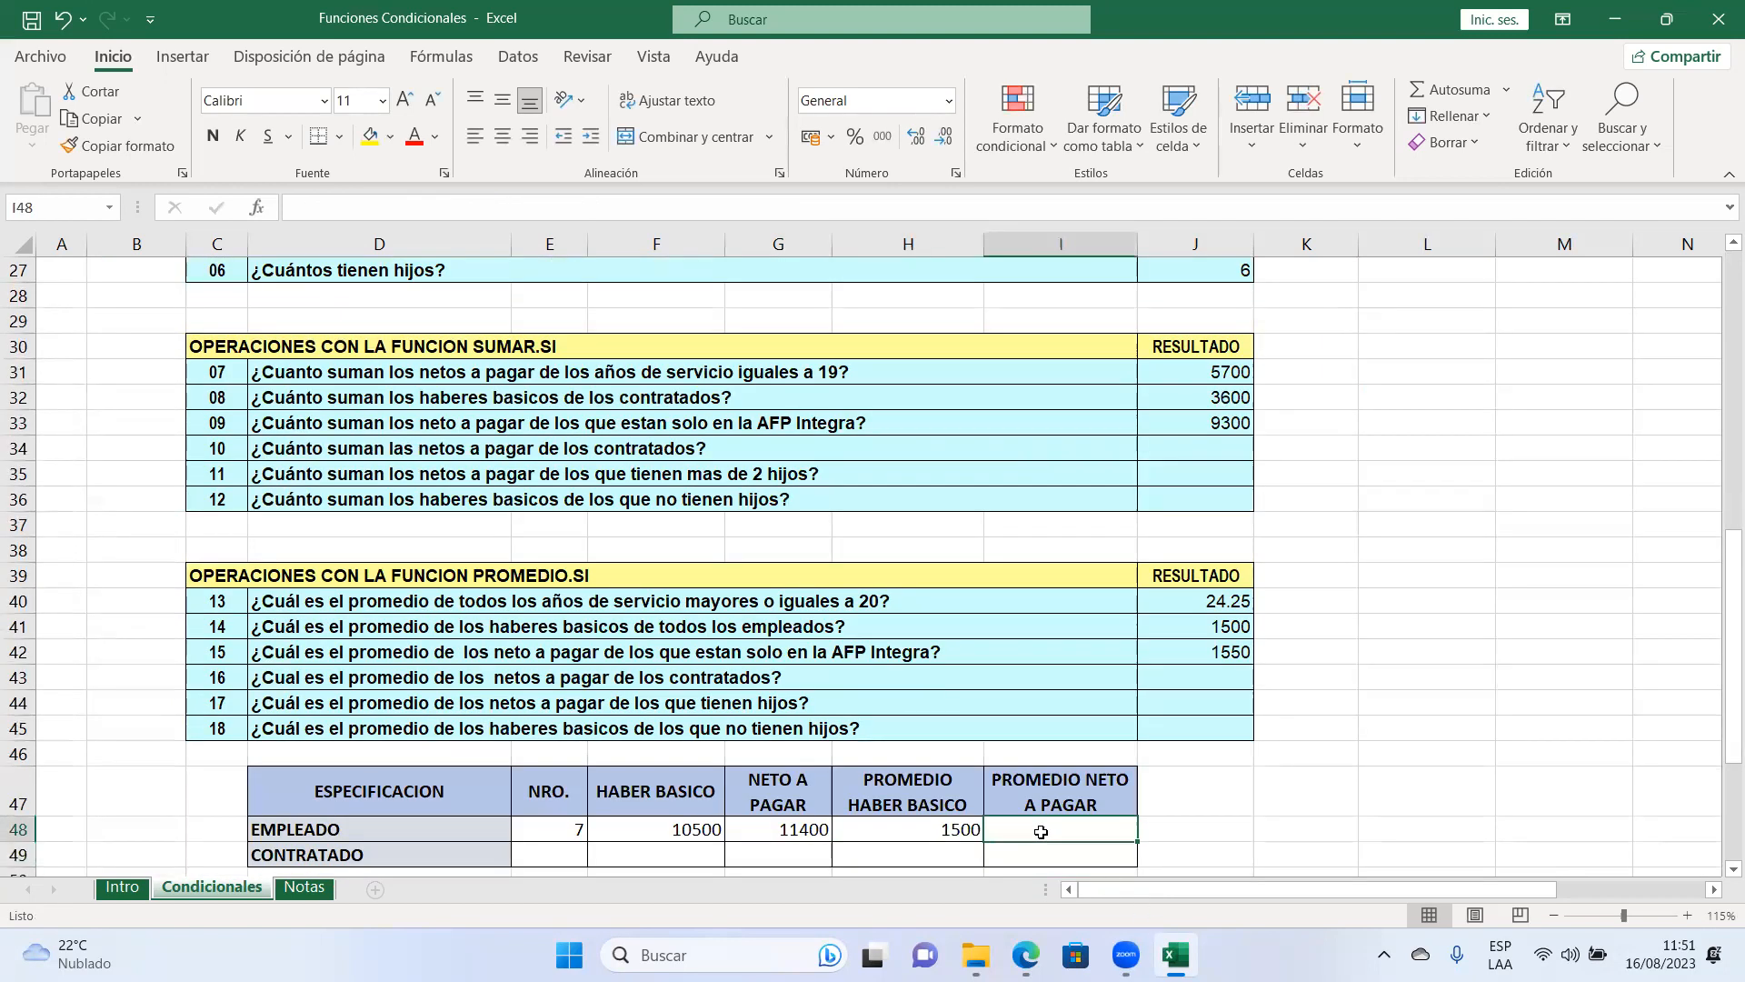
text(=promed)
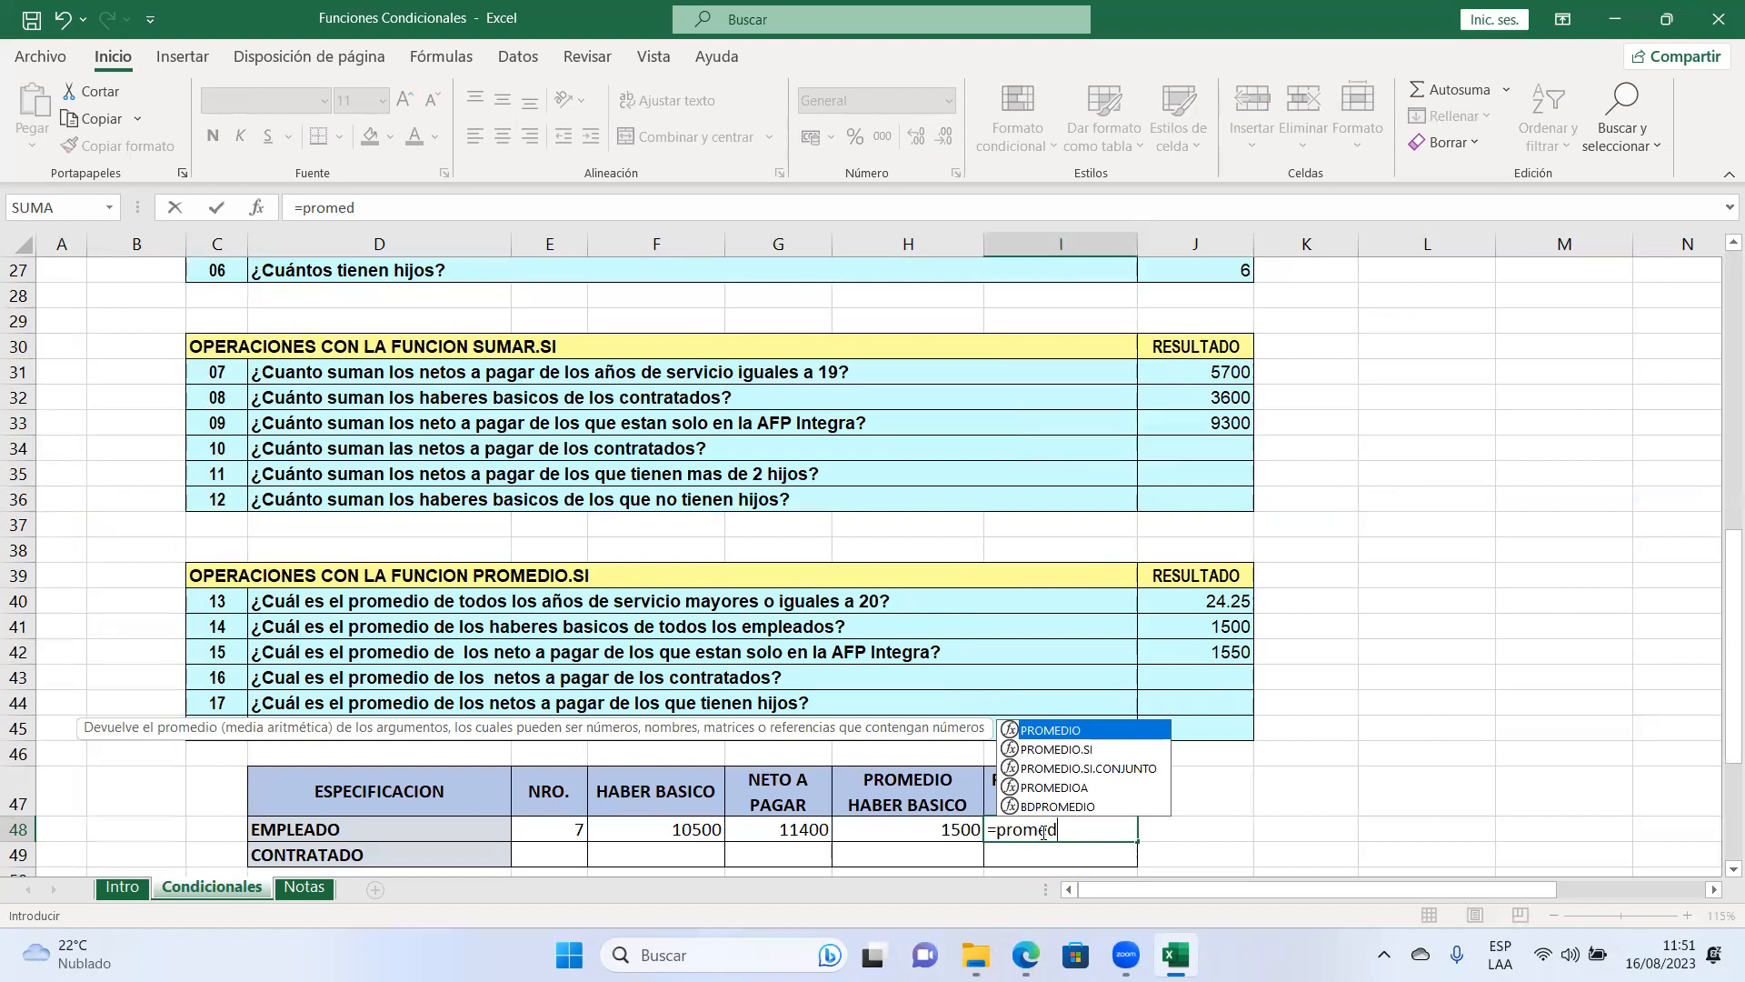
key(Down)
key(Tab)
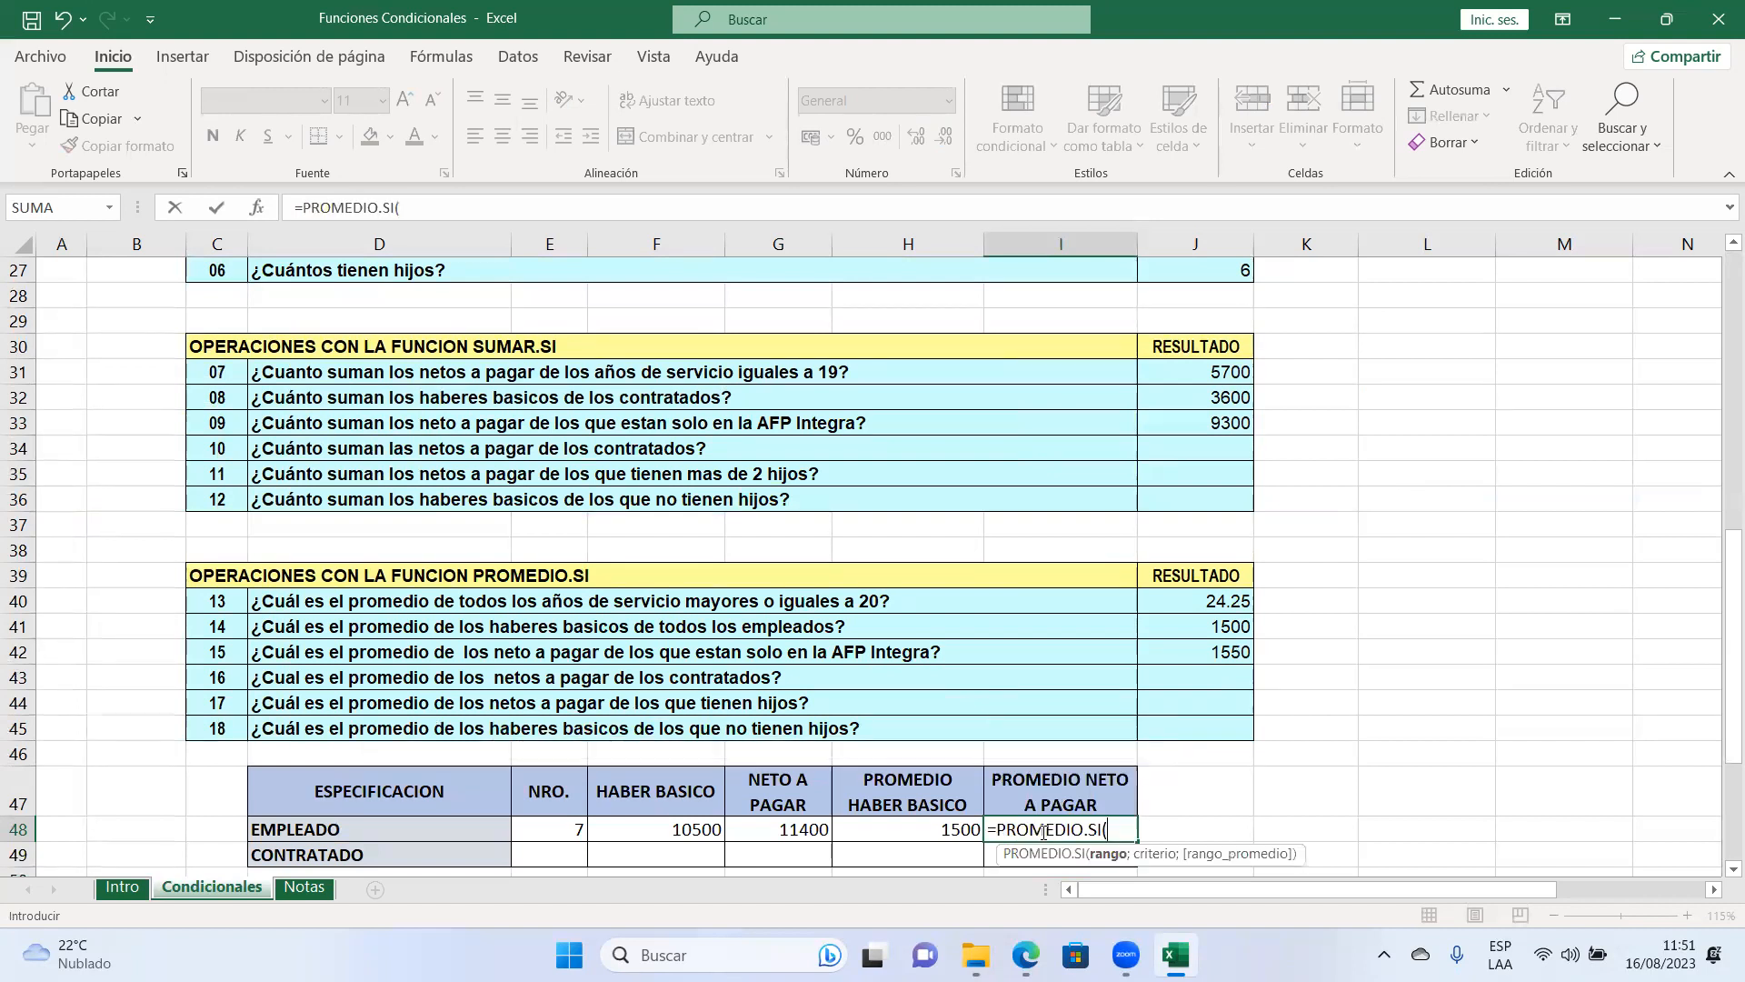
scroll(1025, 770, up, 7)
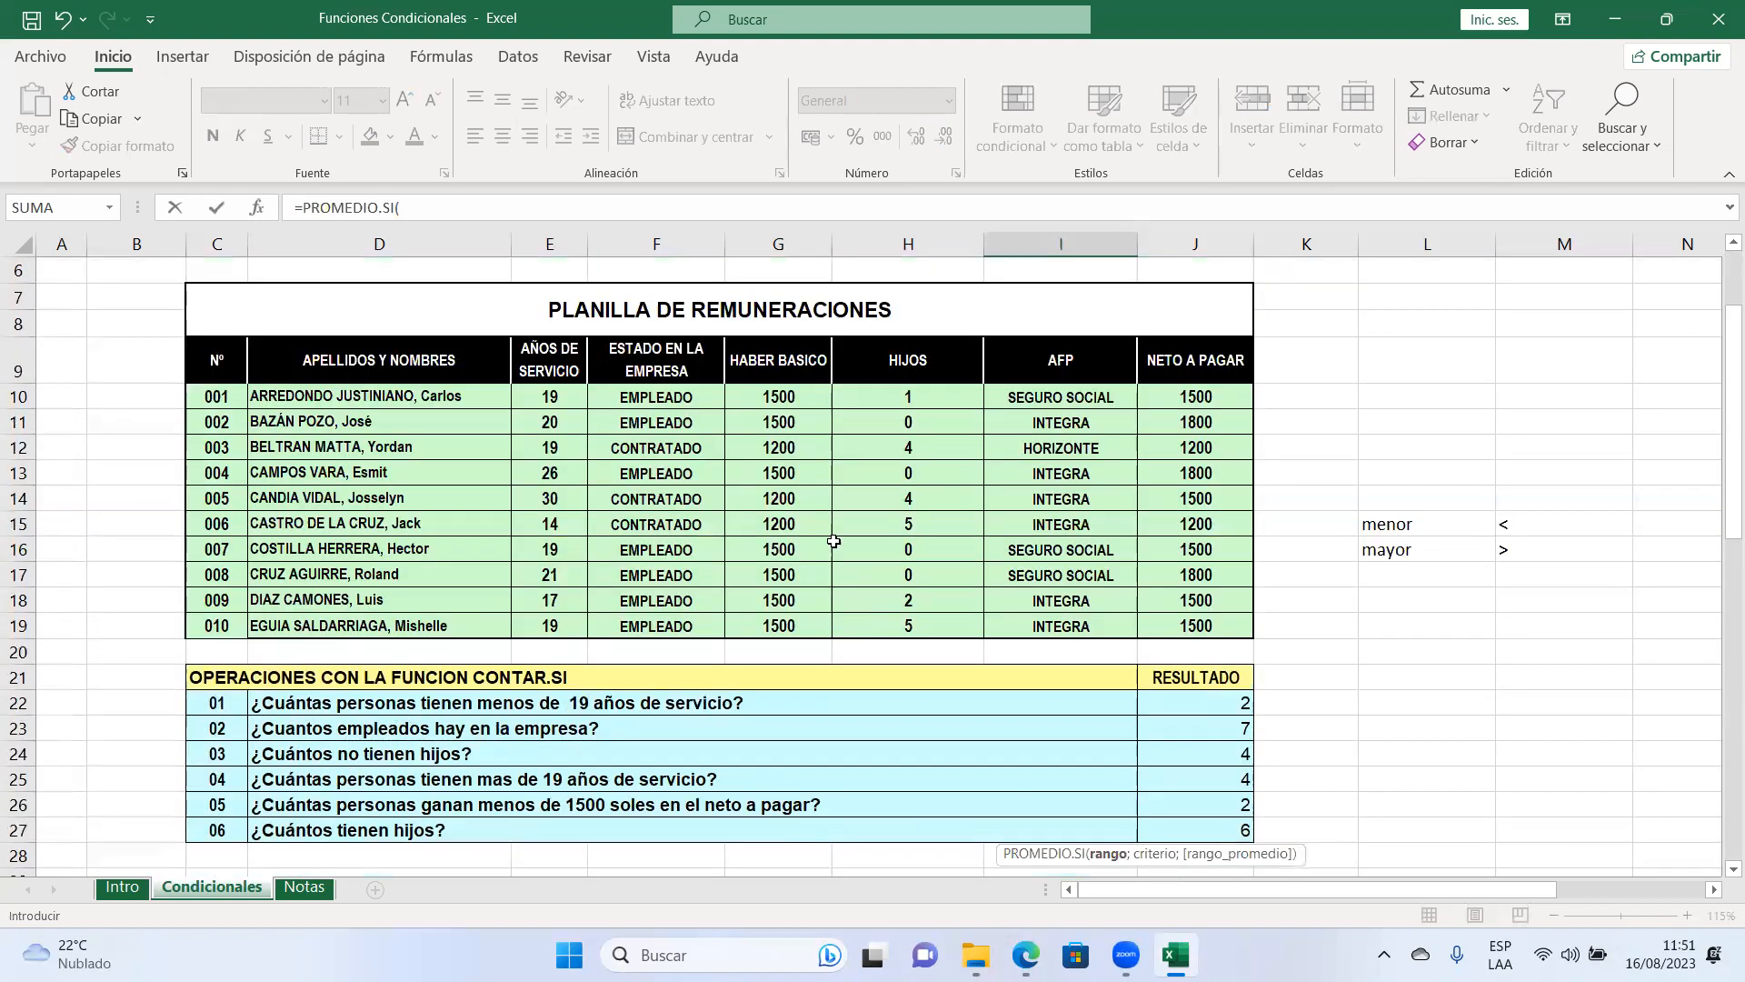
drag(671, 398, 661, 626)
text(;"emple)
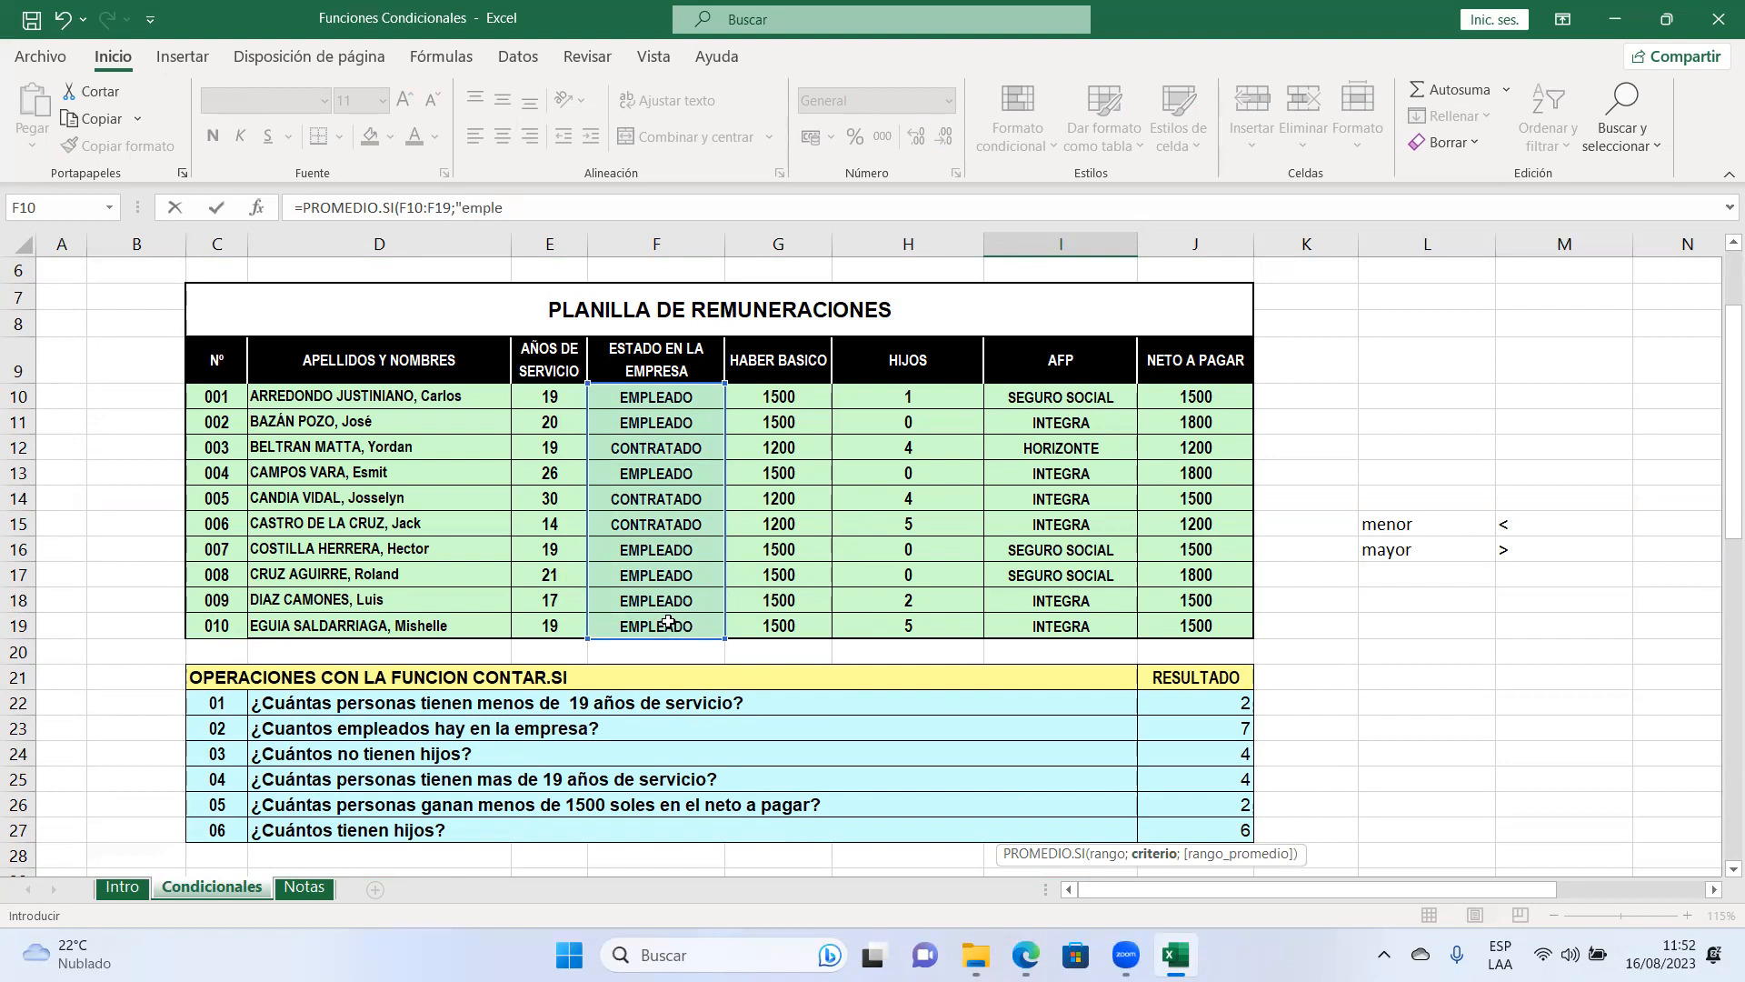
text(ado";)
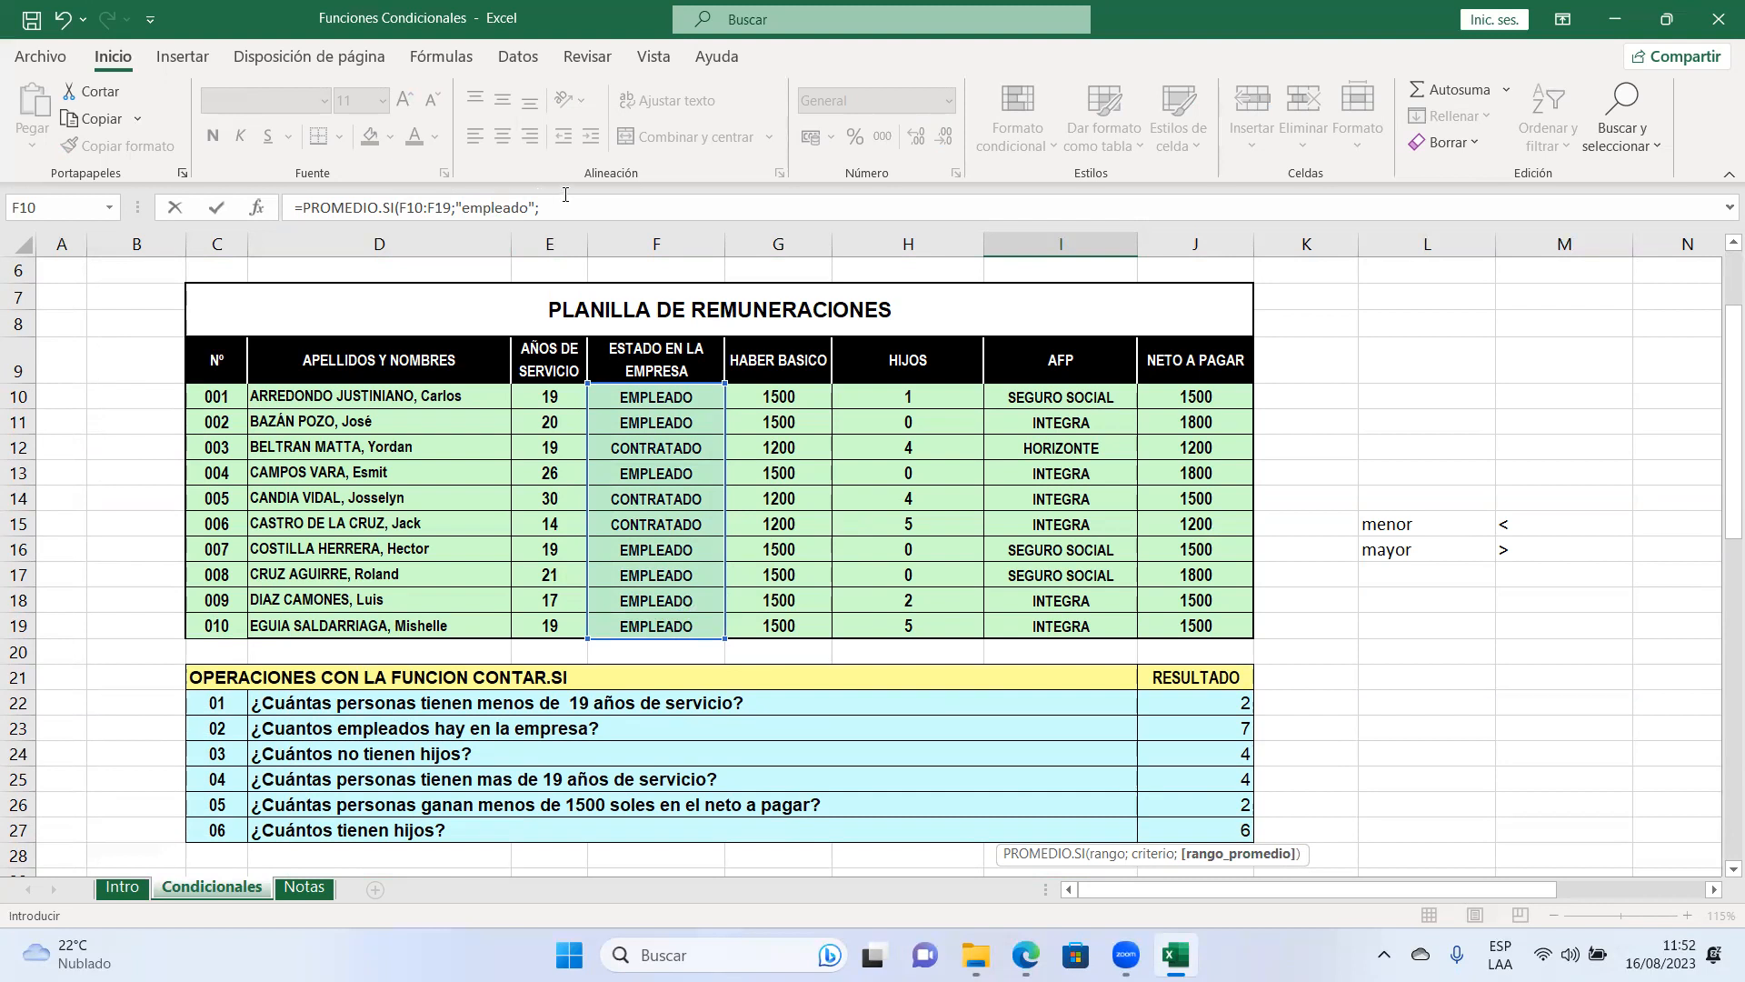
Step: Add the net-pay cells J10:J19 as the average range of I48's formula and enter it
scroll(1043, 712, down, 4)
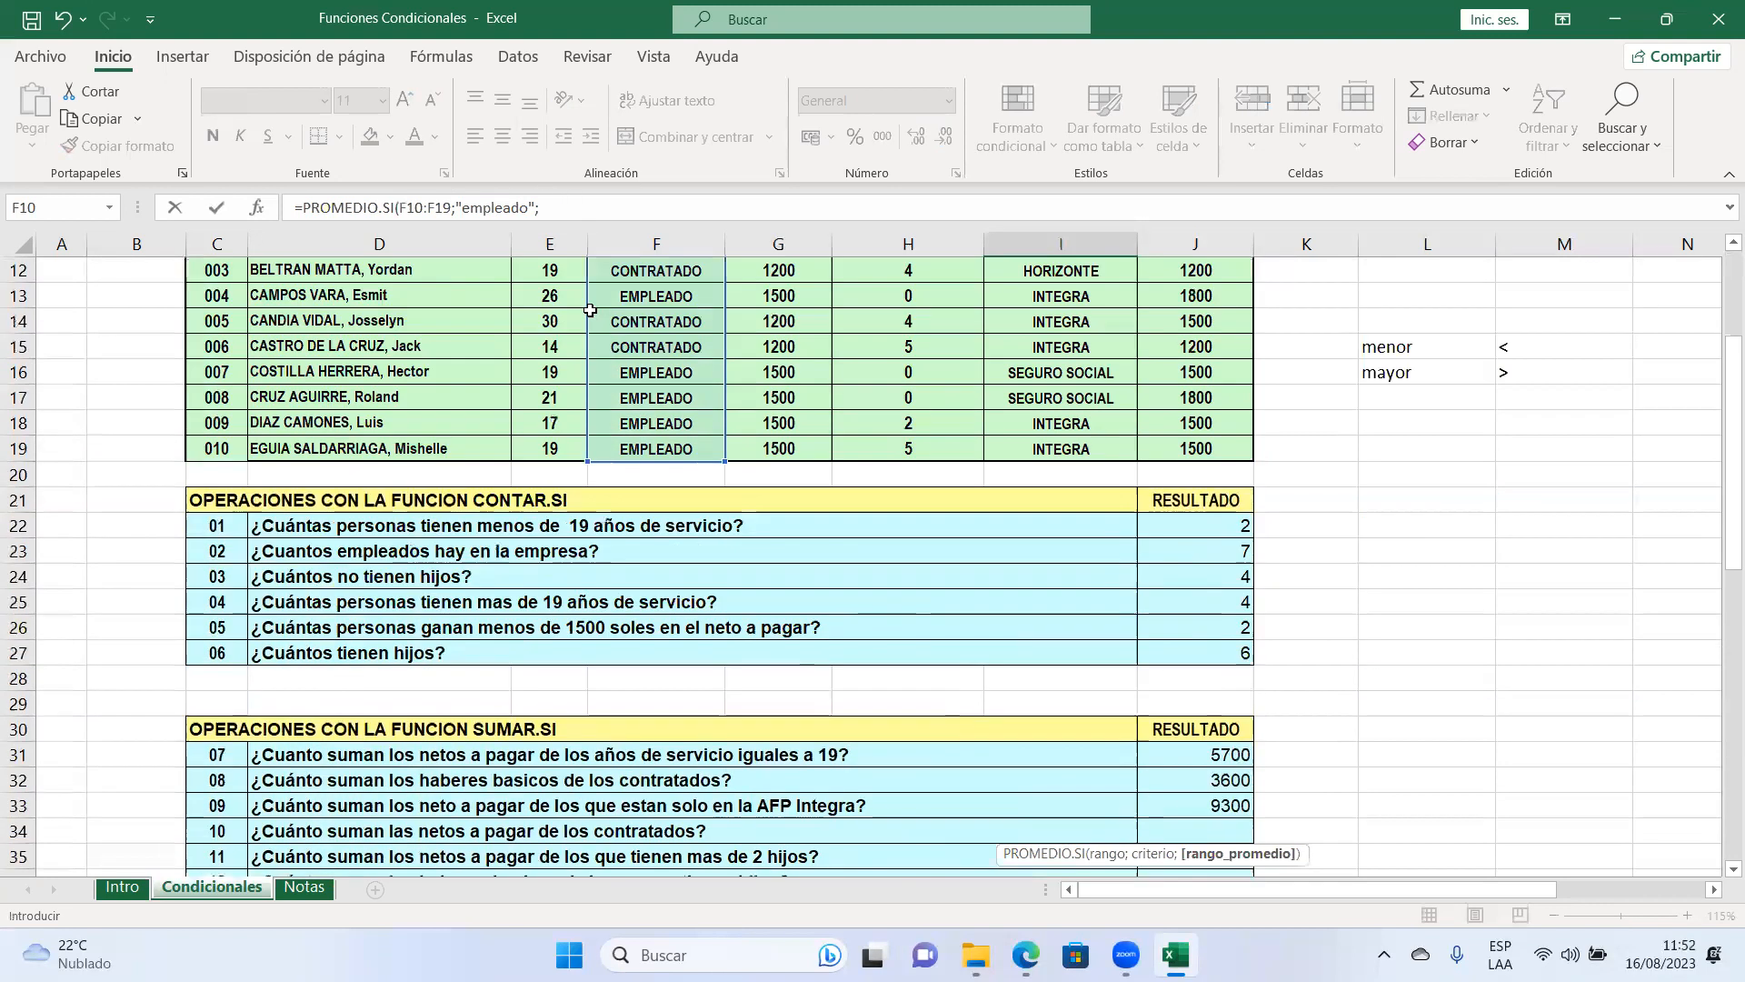
scroll(1042, 712, down, 2)
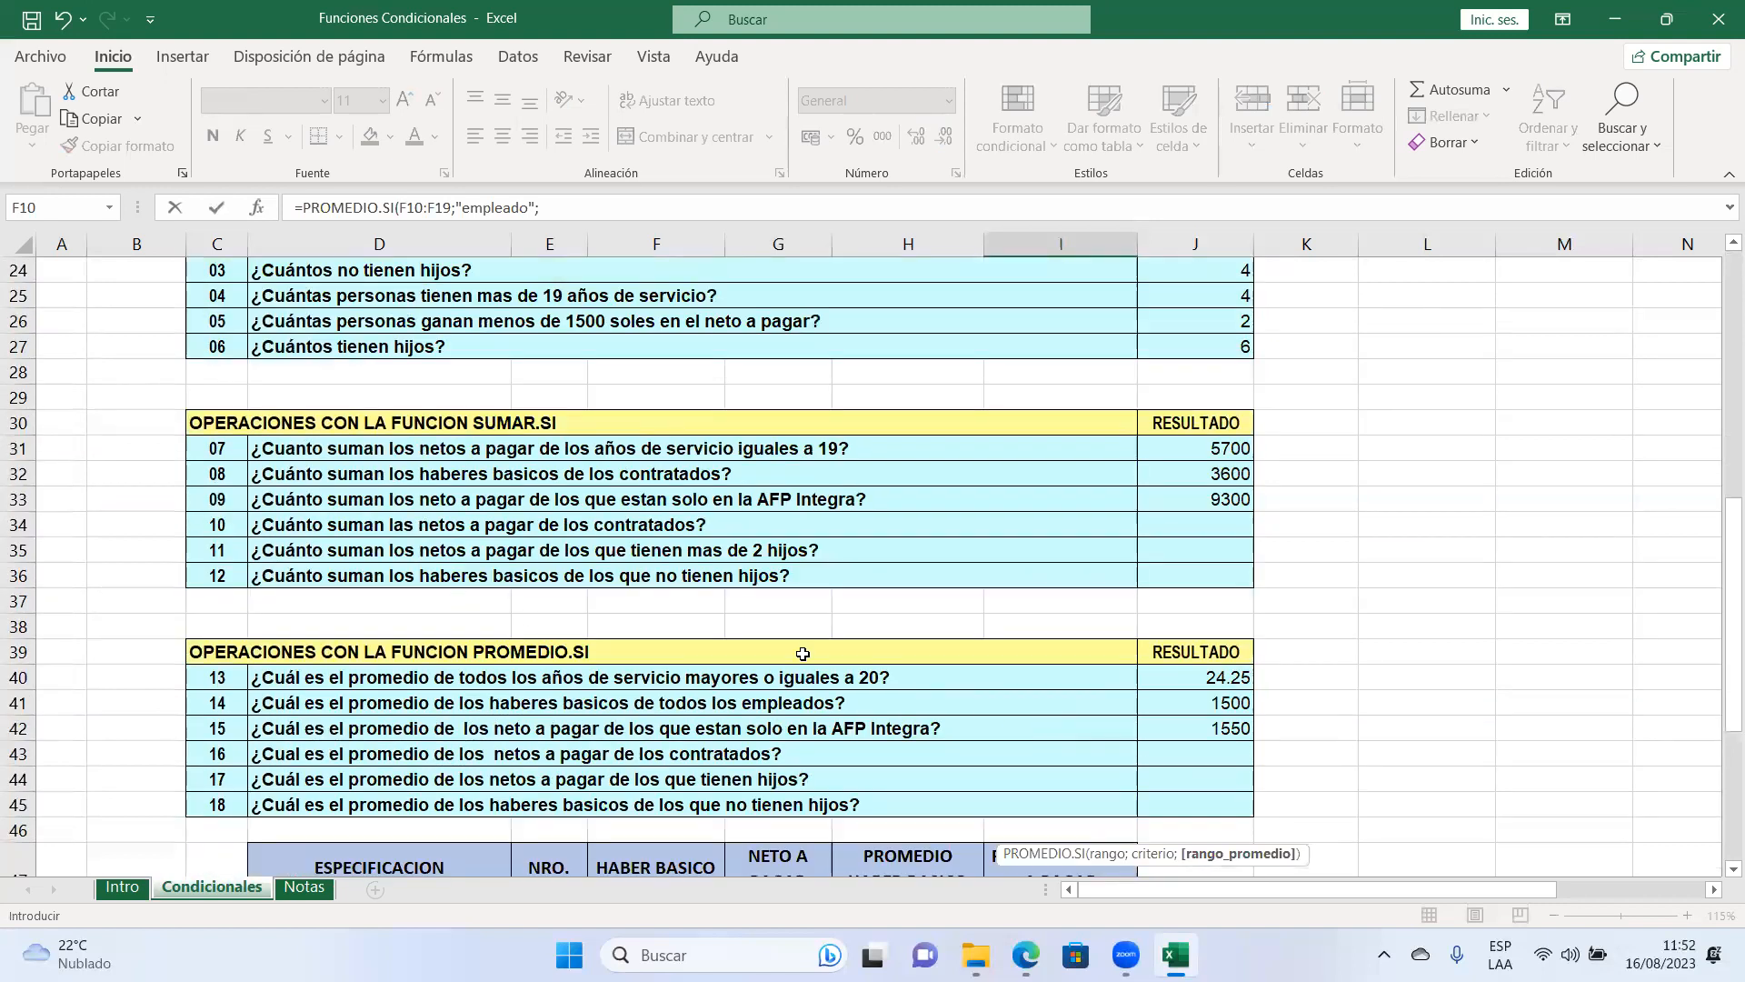
scroll(838, 650, down, 1)
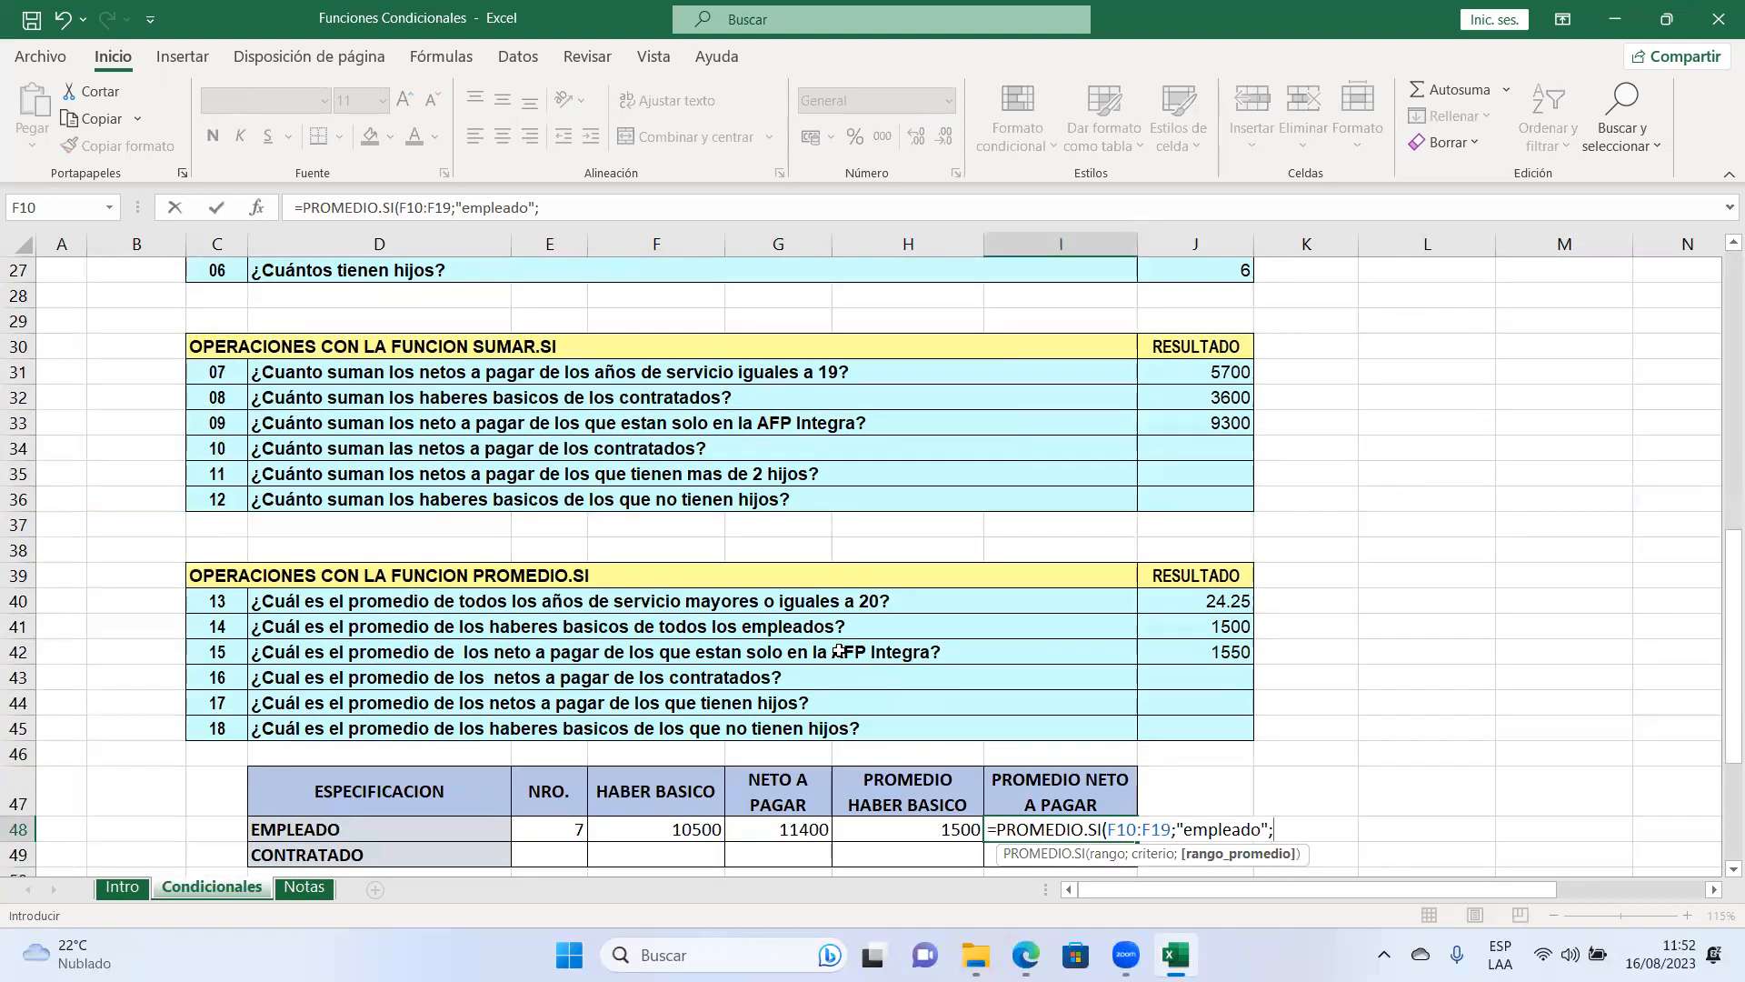
scroll(838, 650, up, 9)
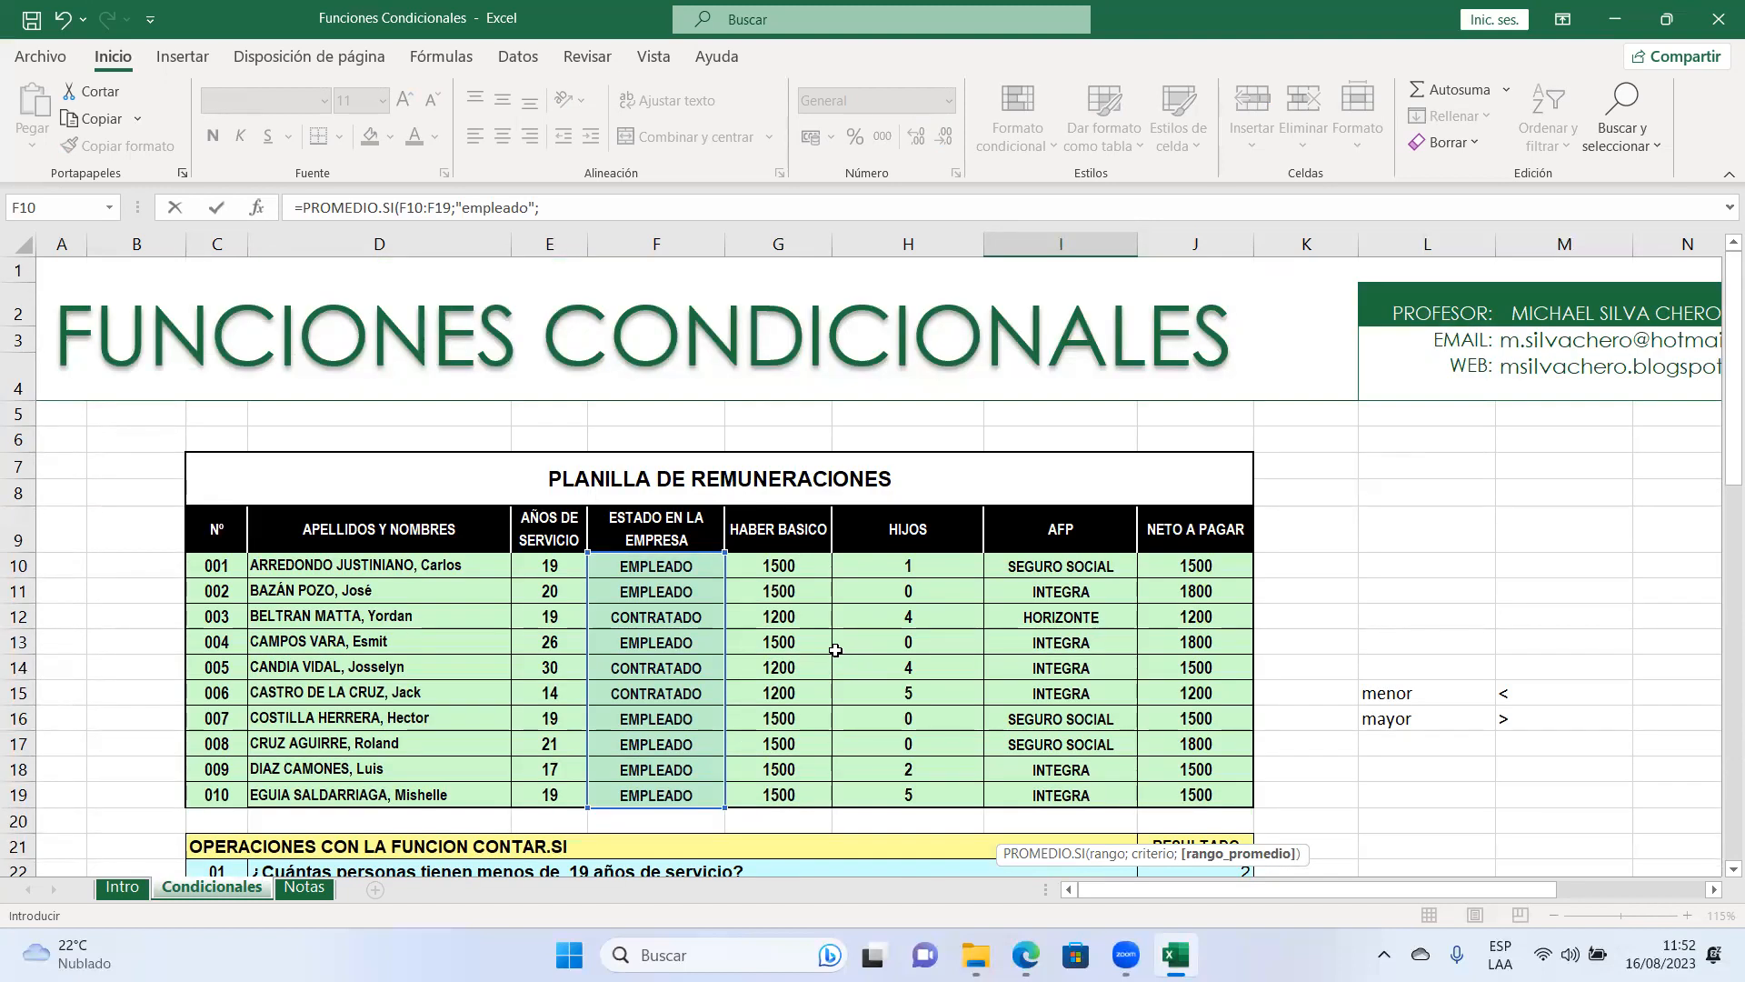
click(605, 211)
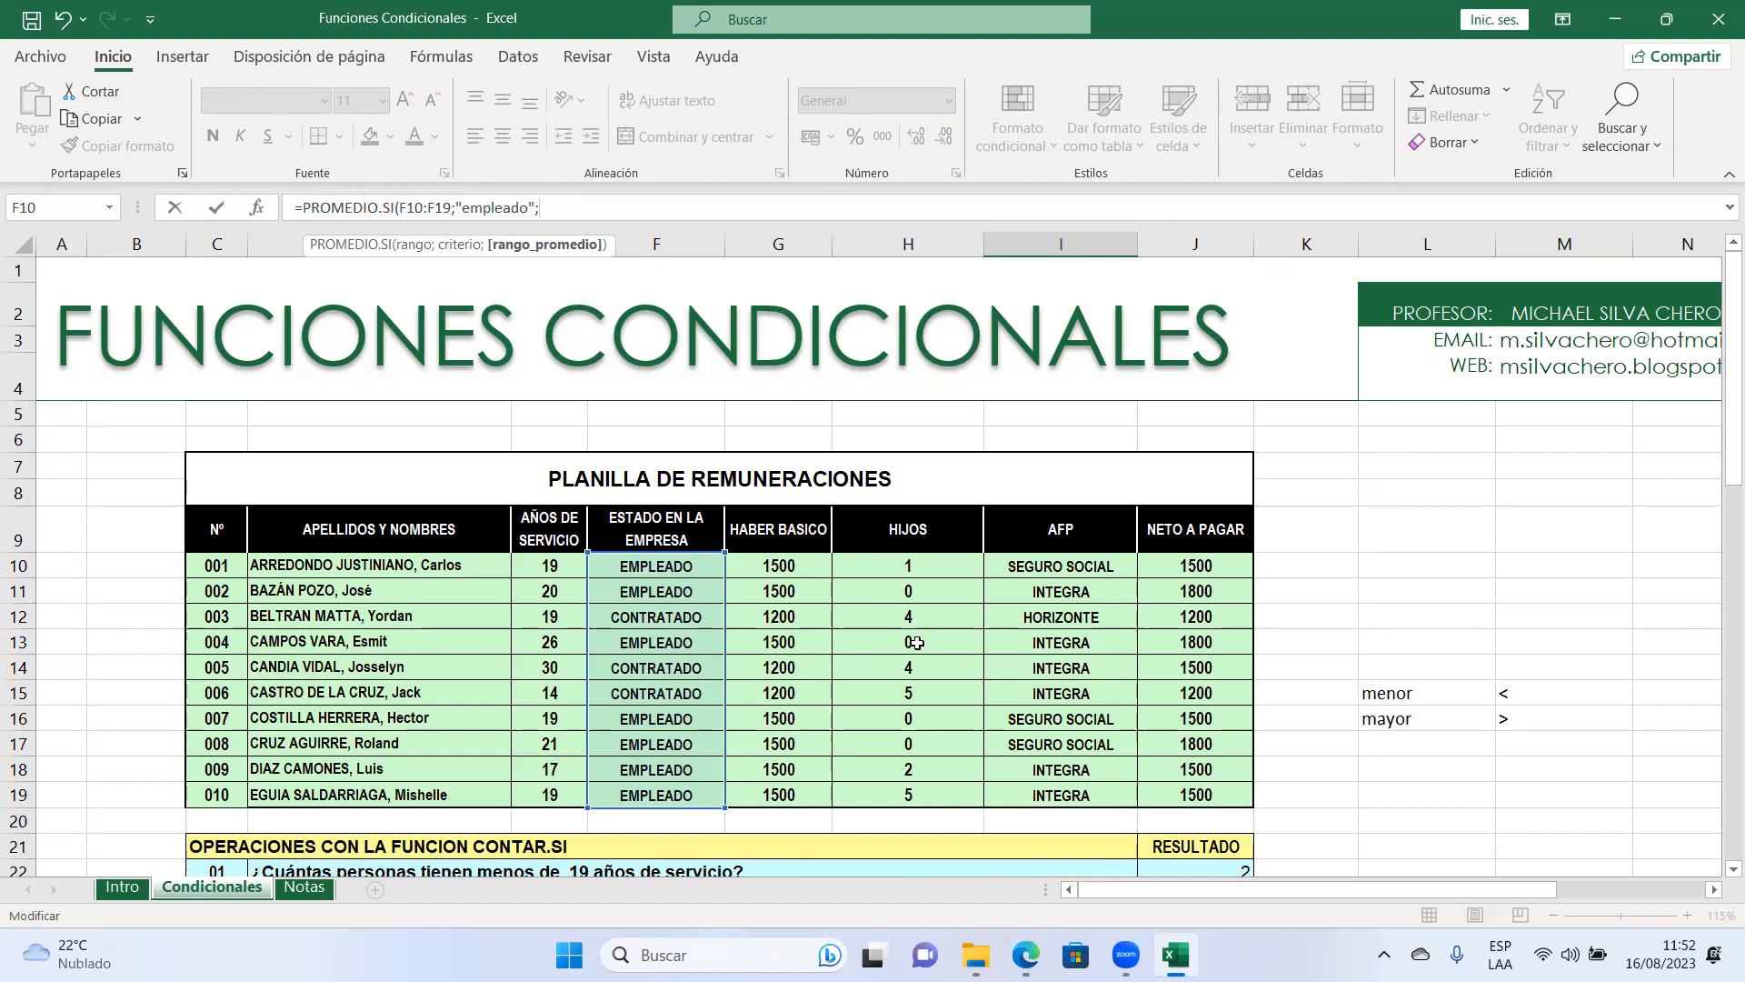
drag(1159, 570, 1168, 796)
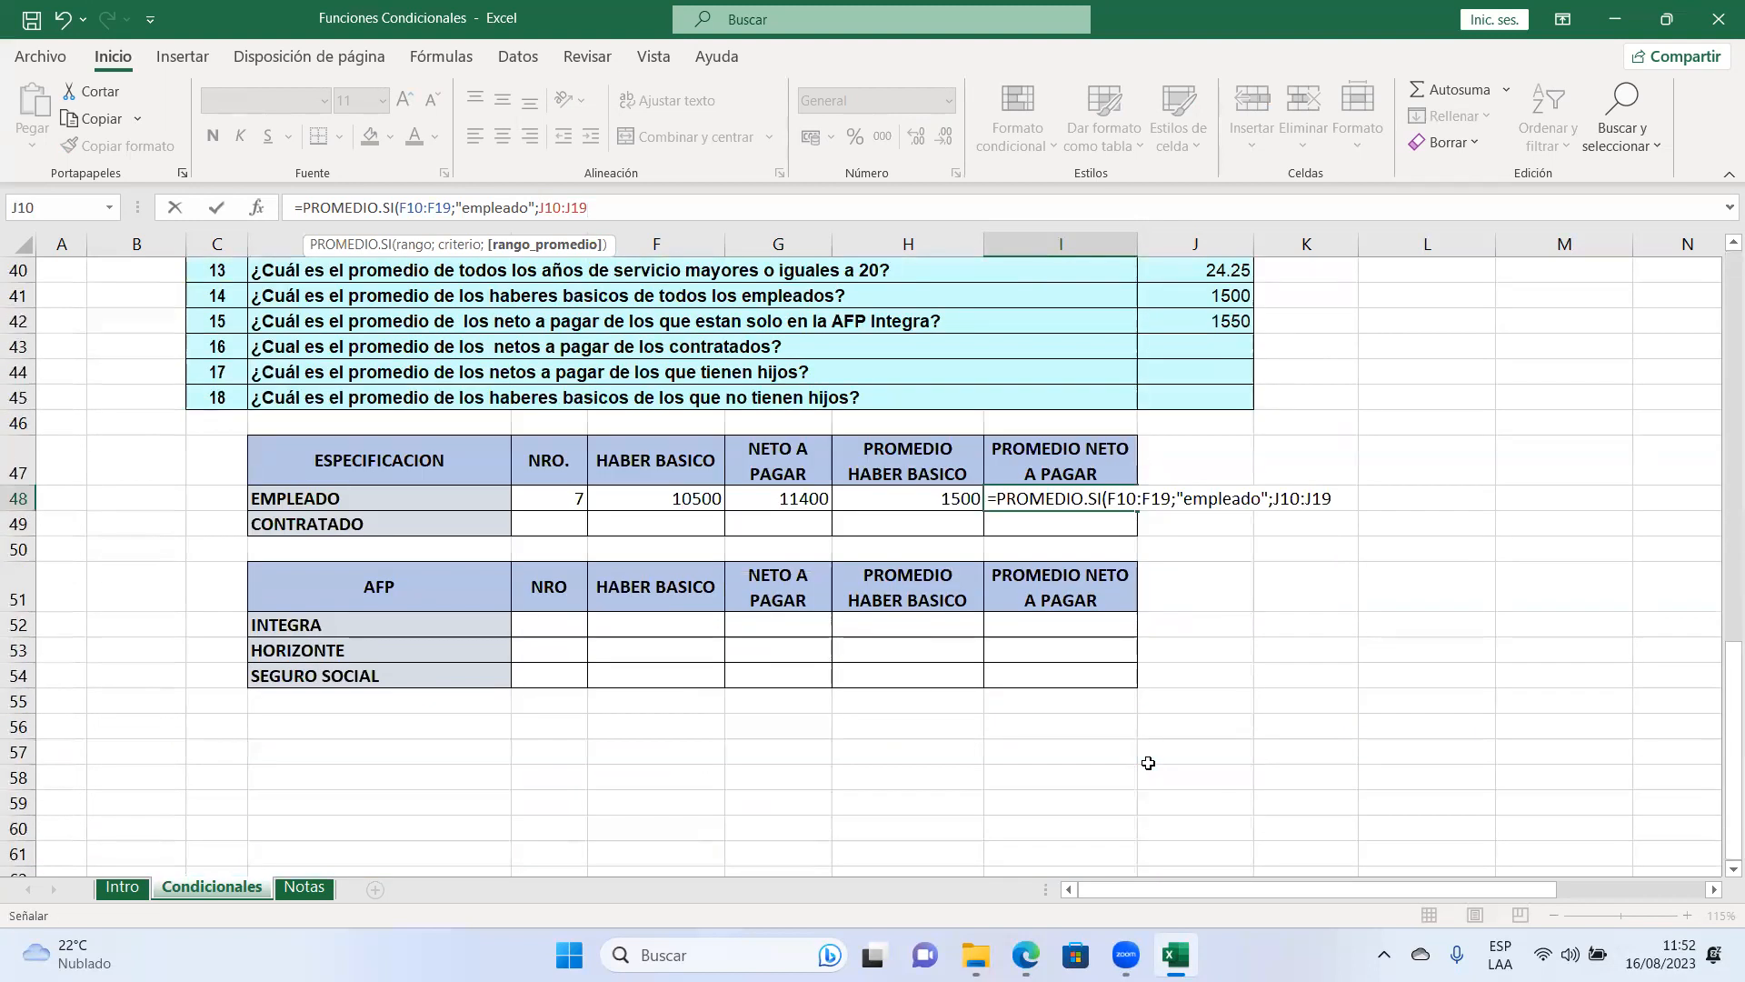
key(Return)
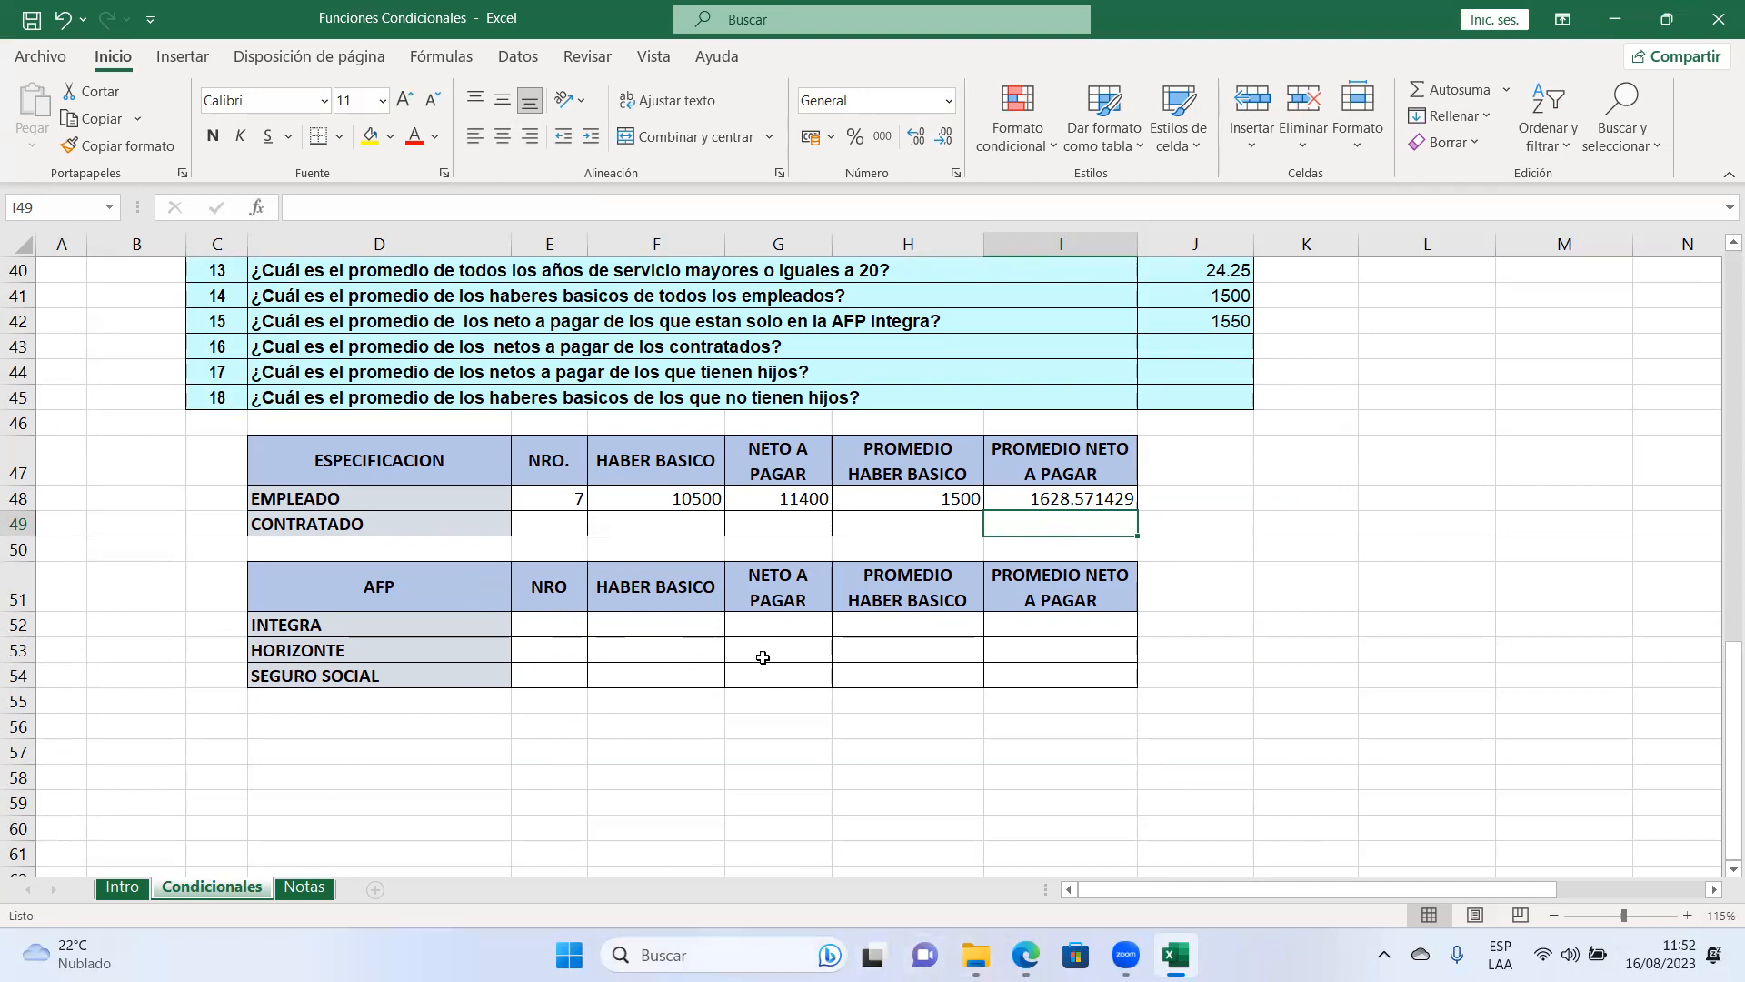
scroll(602, 848, up, 9)
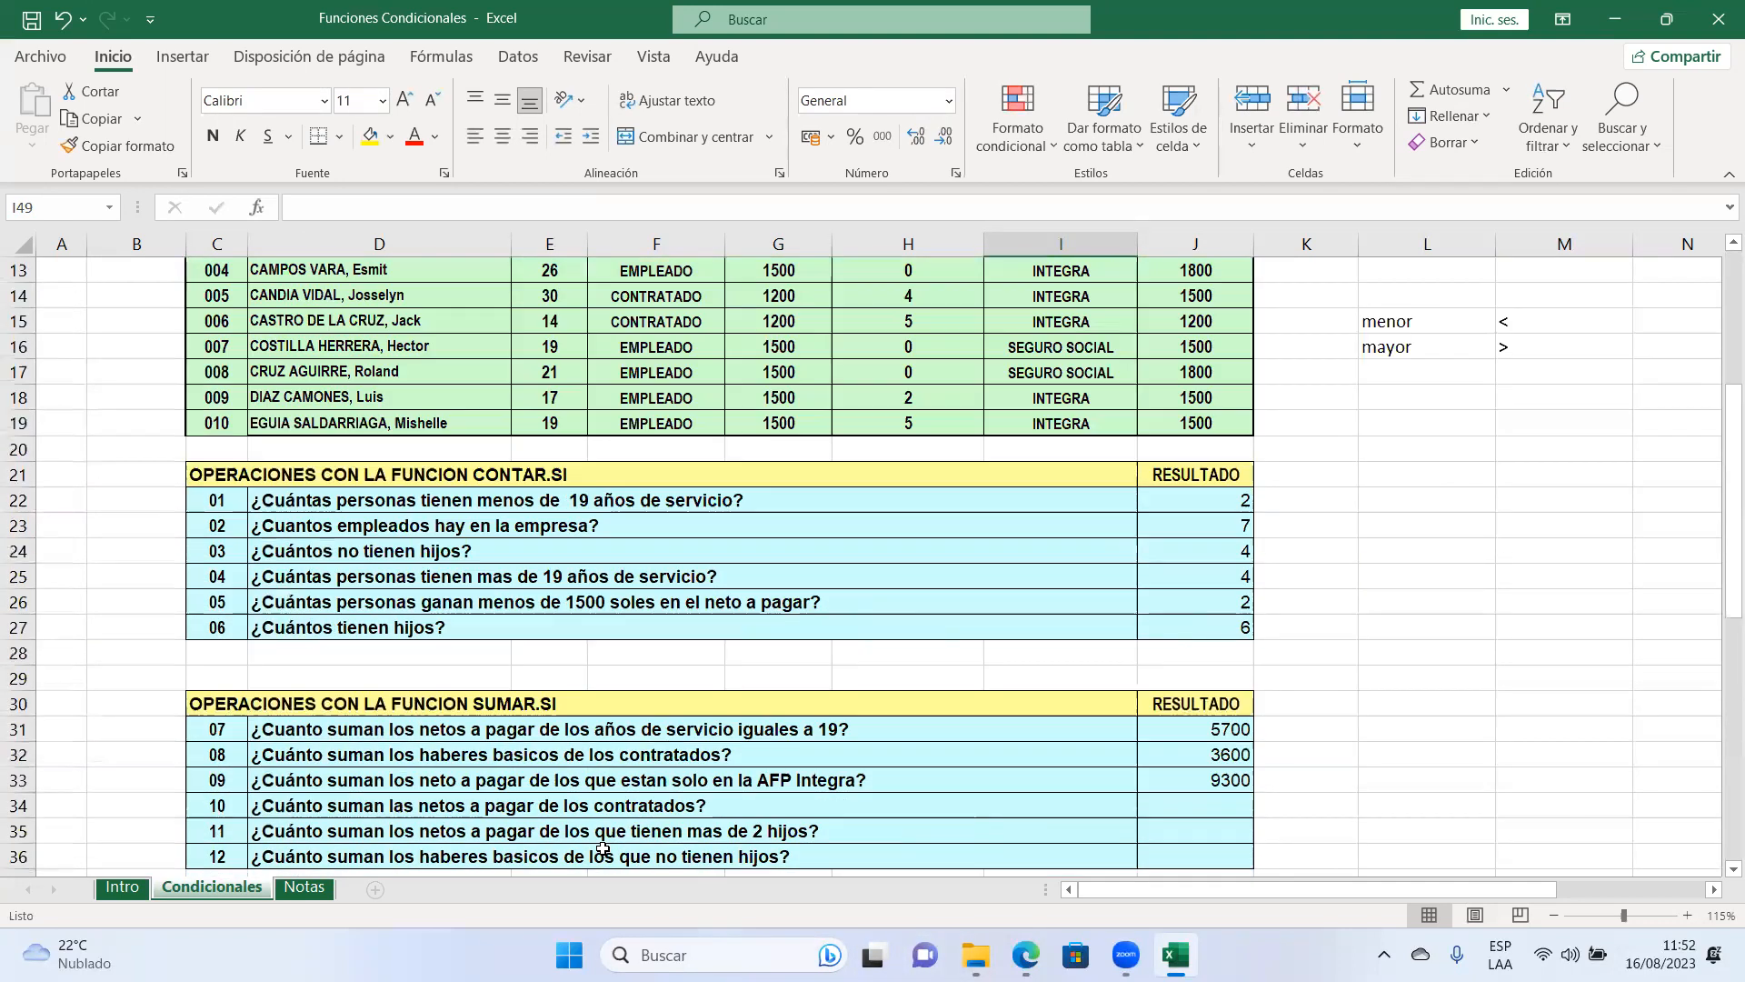
scroll(602, 851, up, 4)
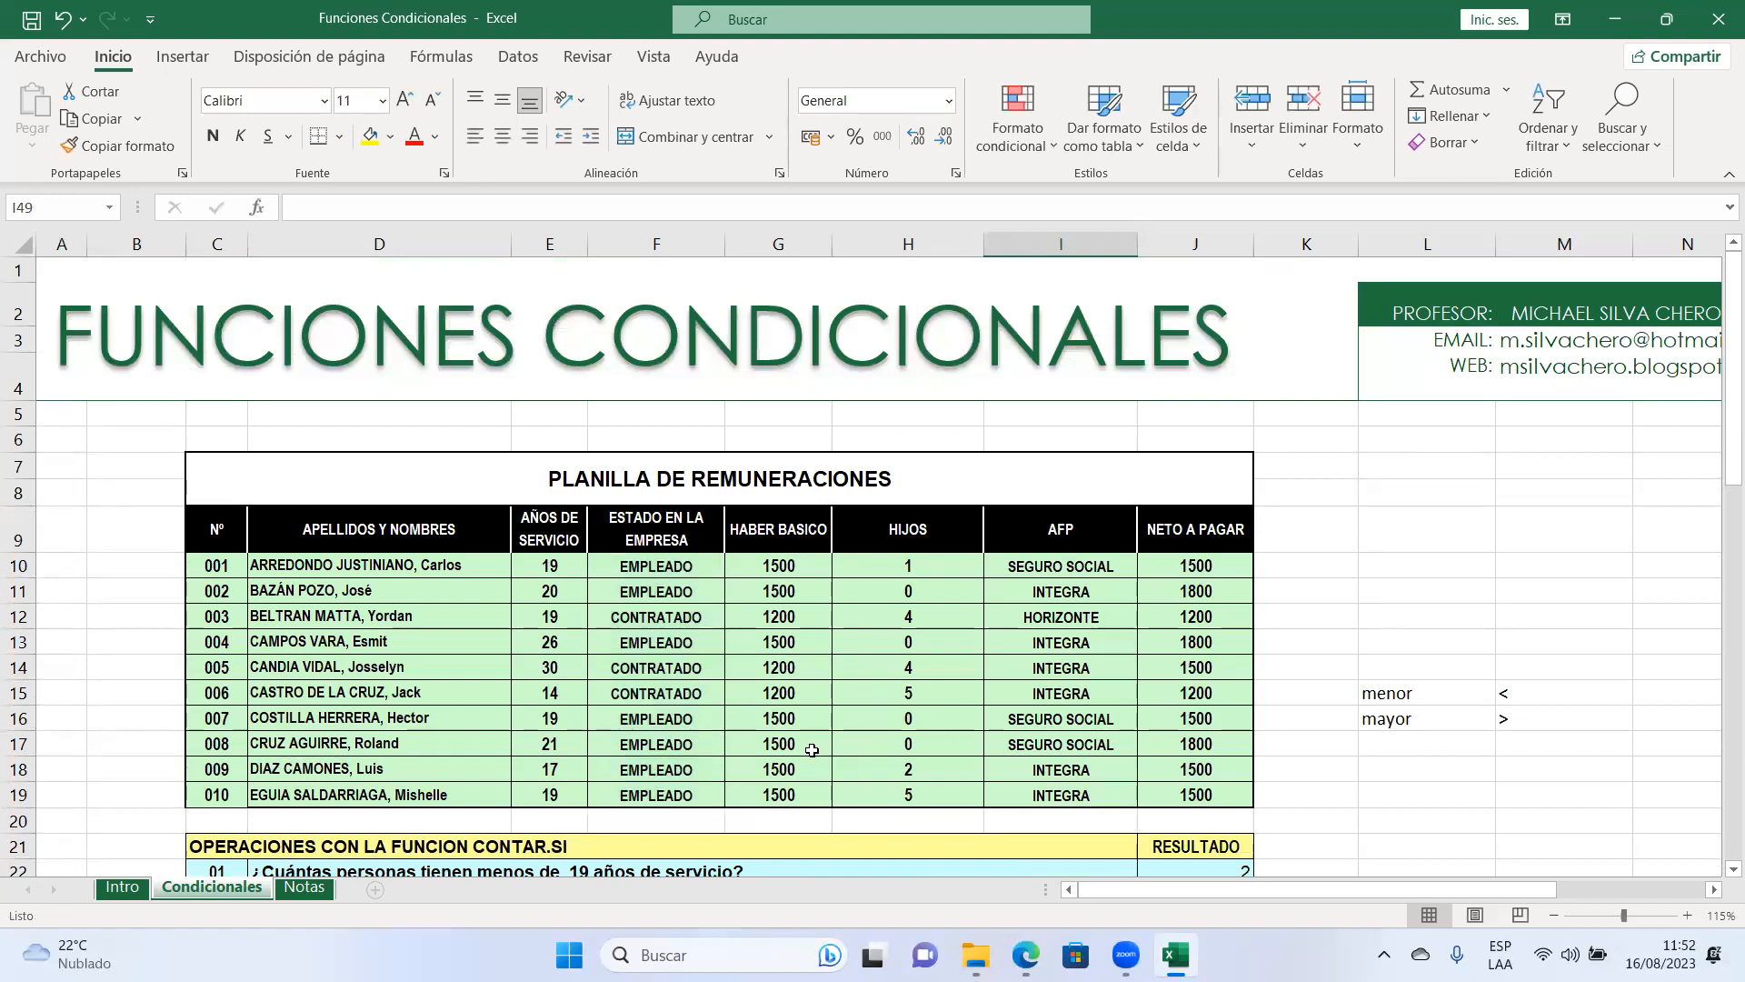